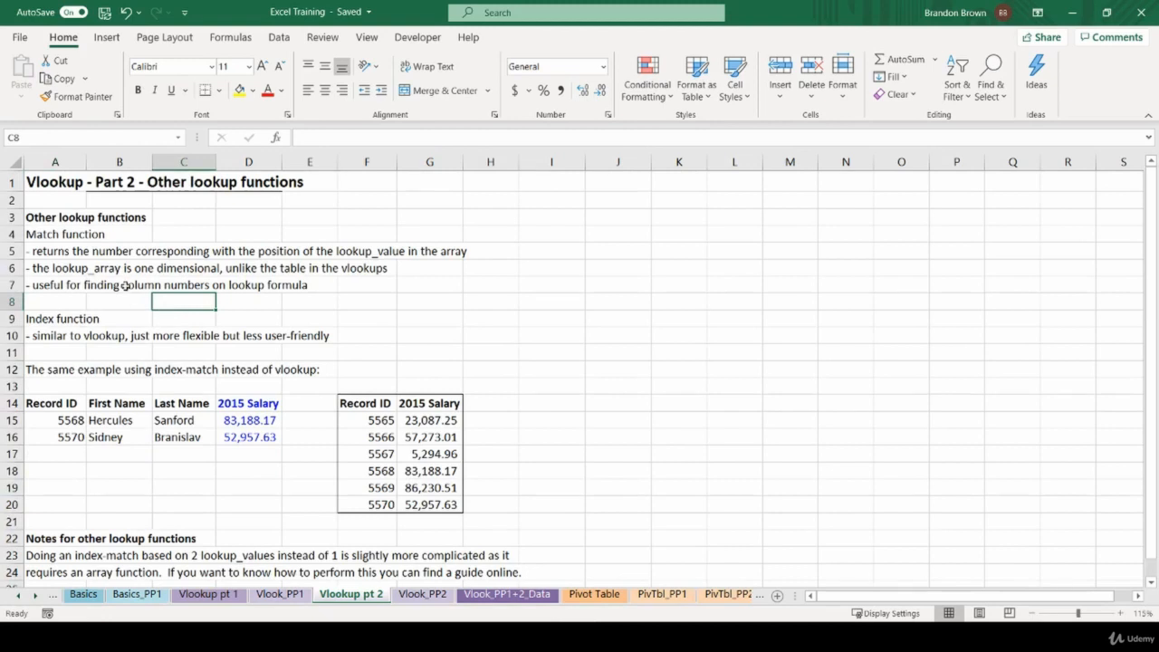
Italicize the "Match function" heading in A4 and the "Index function" heading in A9.
click(66, 231)
click(61, 317)
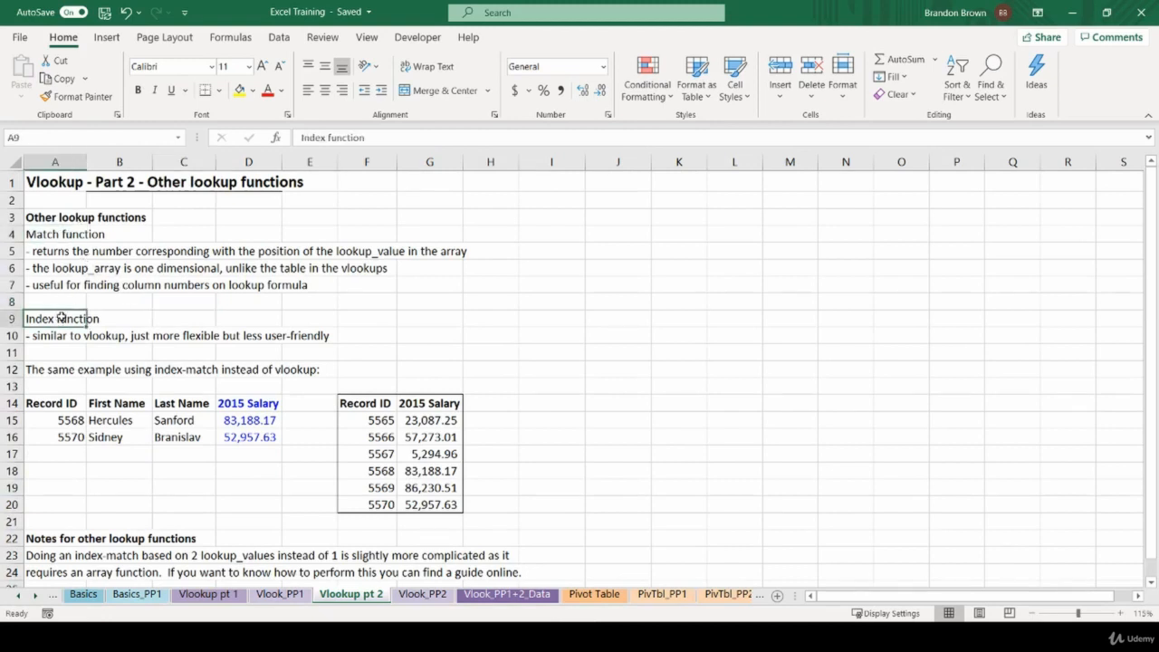
click(75, 233)
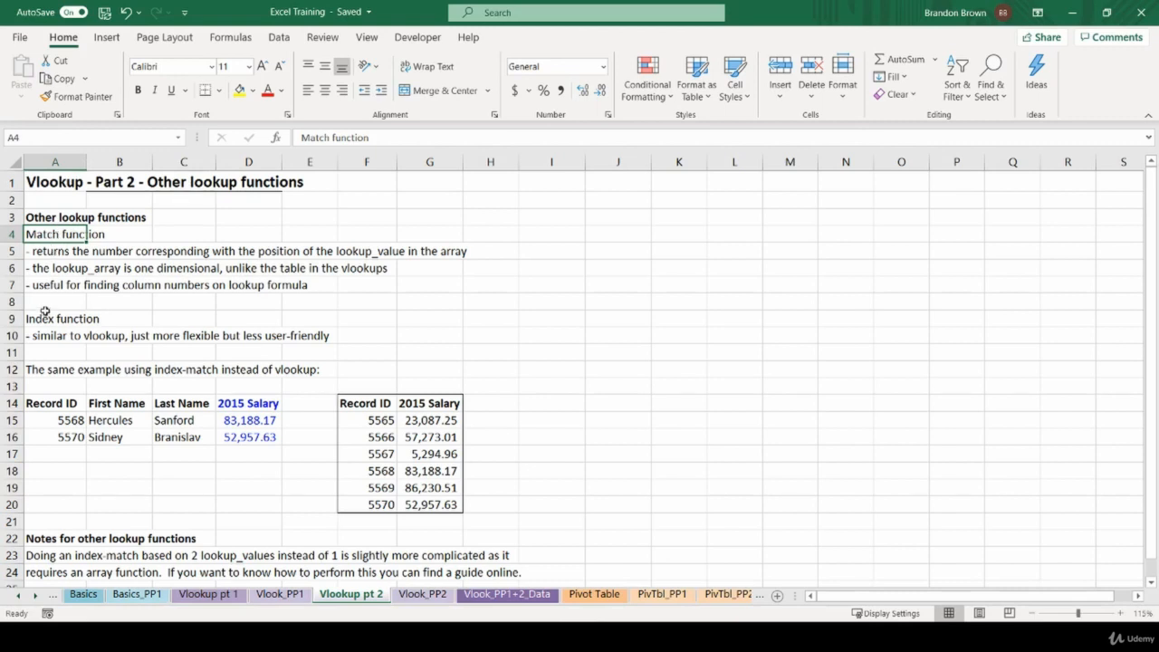
key(ctrl+i)
click(76, 320)
key(ctrl+i)
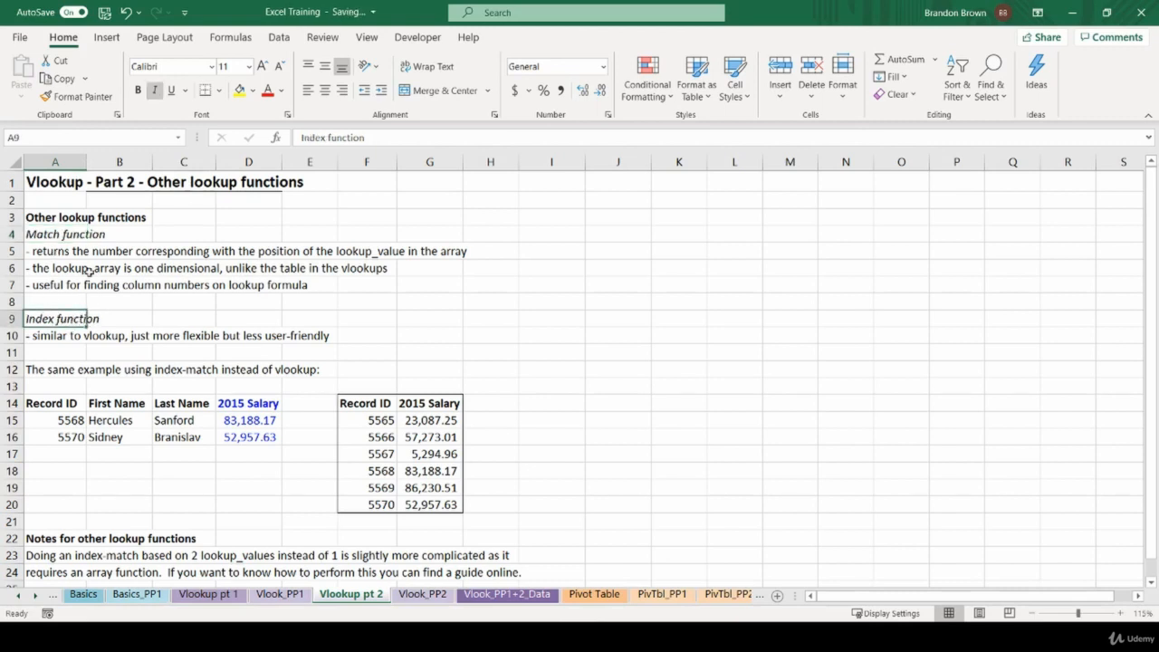
Review the Match function heading and its first note, comparing them with the content of the Vlookup pt 1 sheet.
click(78, 252)
click(62, 237)
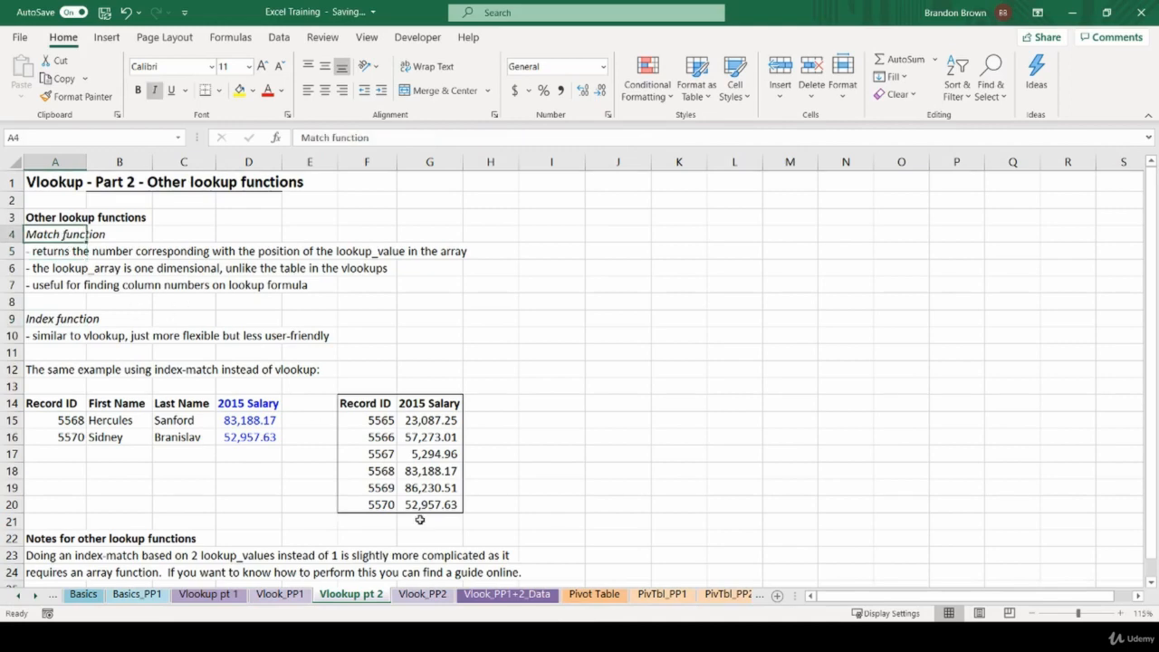
click(222, 595)
drag(54, 336, 367, 368)
click(367, 369)
click(362, 600)
click(74, 251)
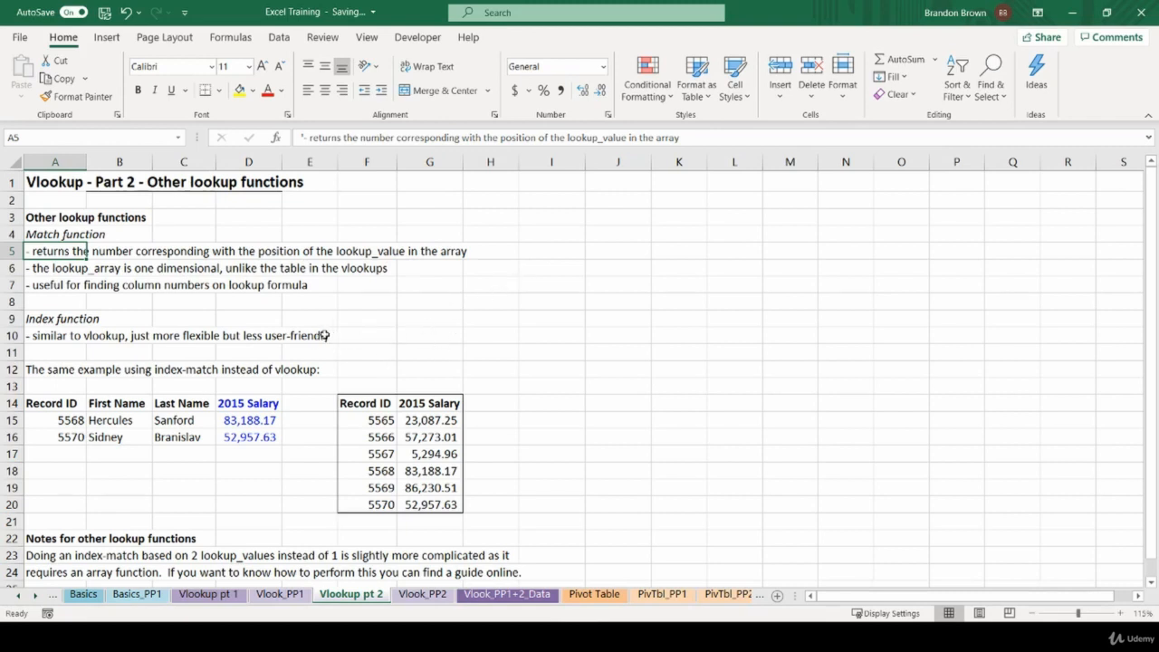
Examine the one-dimensional lookup_array note against the salary table in F14:G20, its Record ID column and the header row A14:D14.
click(46, 268)
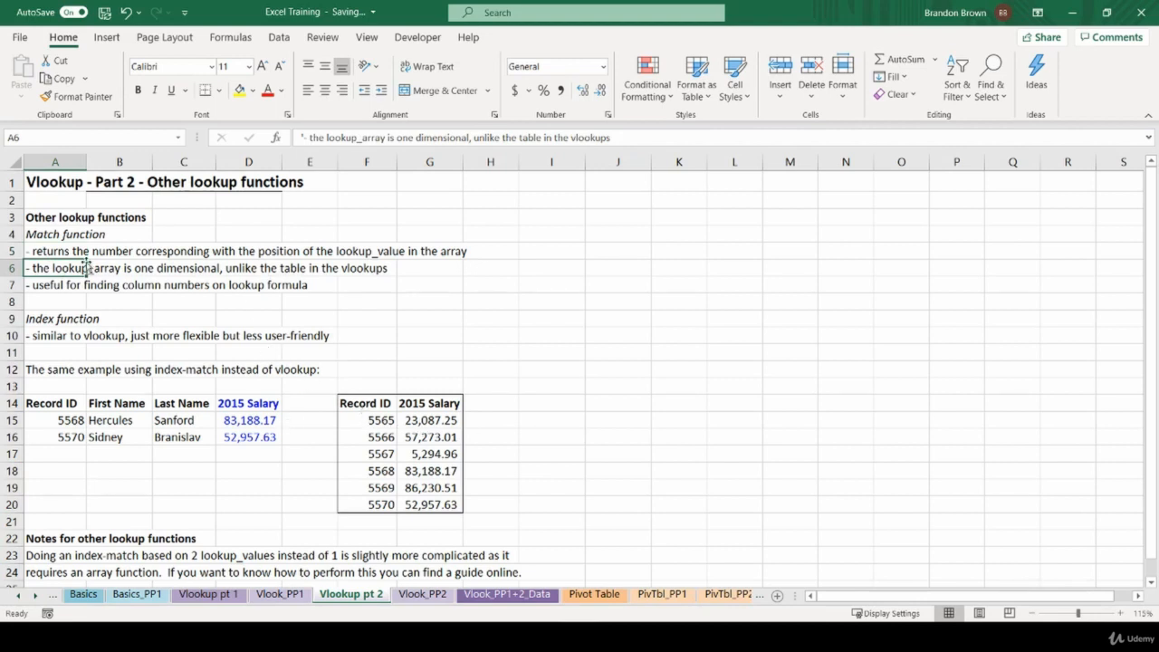
drag(370, 404, 447, 507)
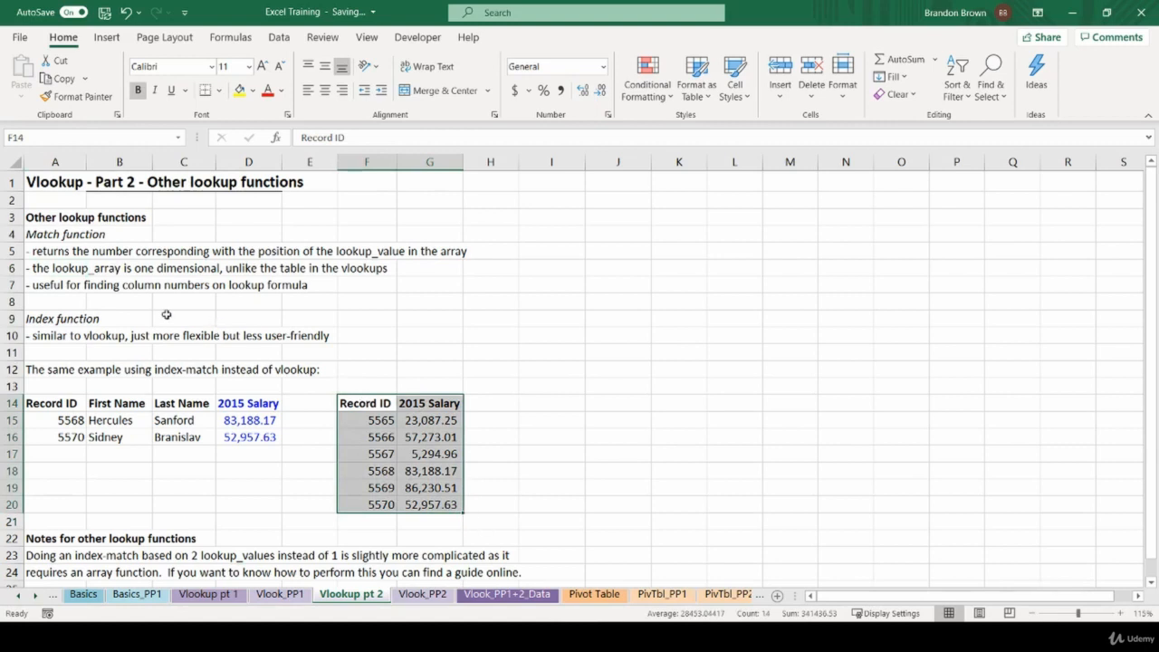
click(430, 437)
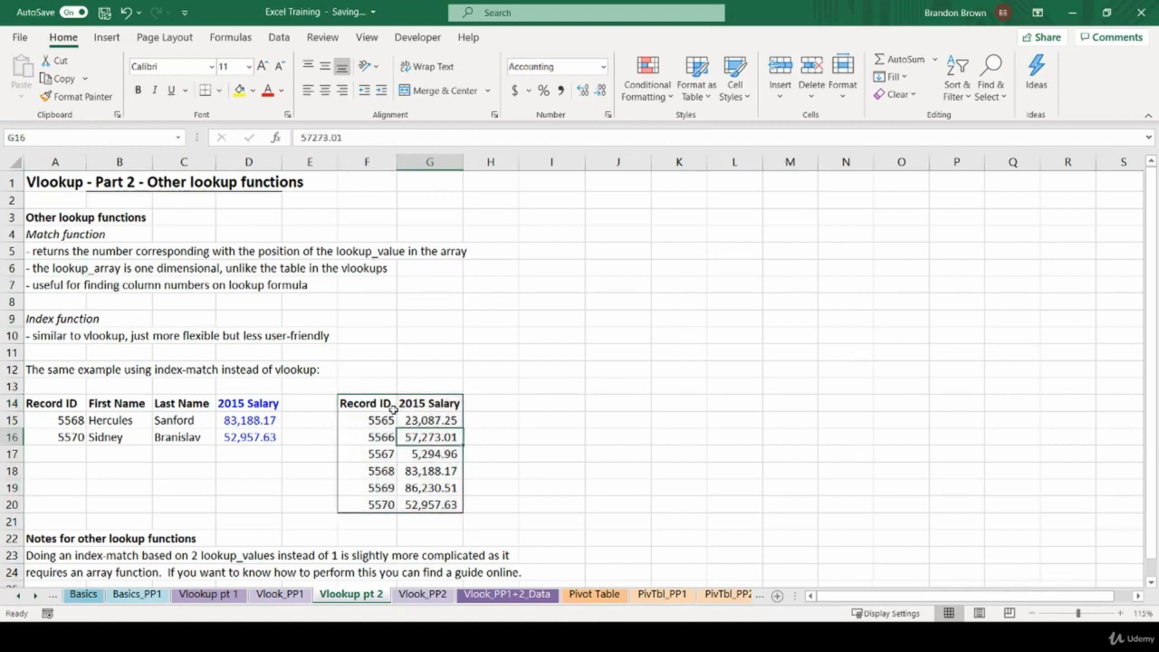
drag(389, 408, 380, 508)
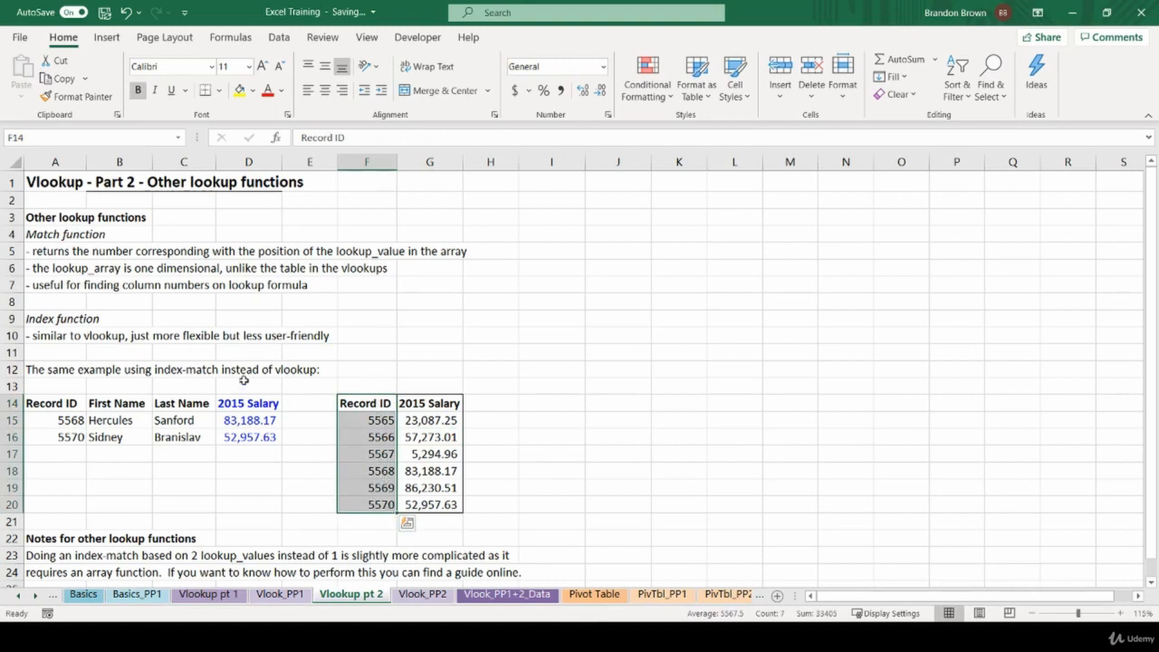
click(185, 254)
click(121, 239)
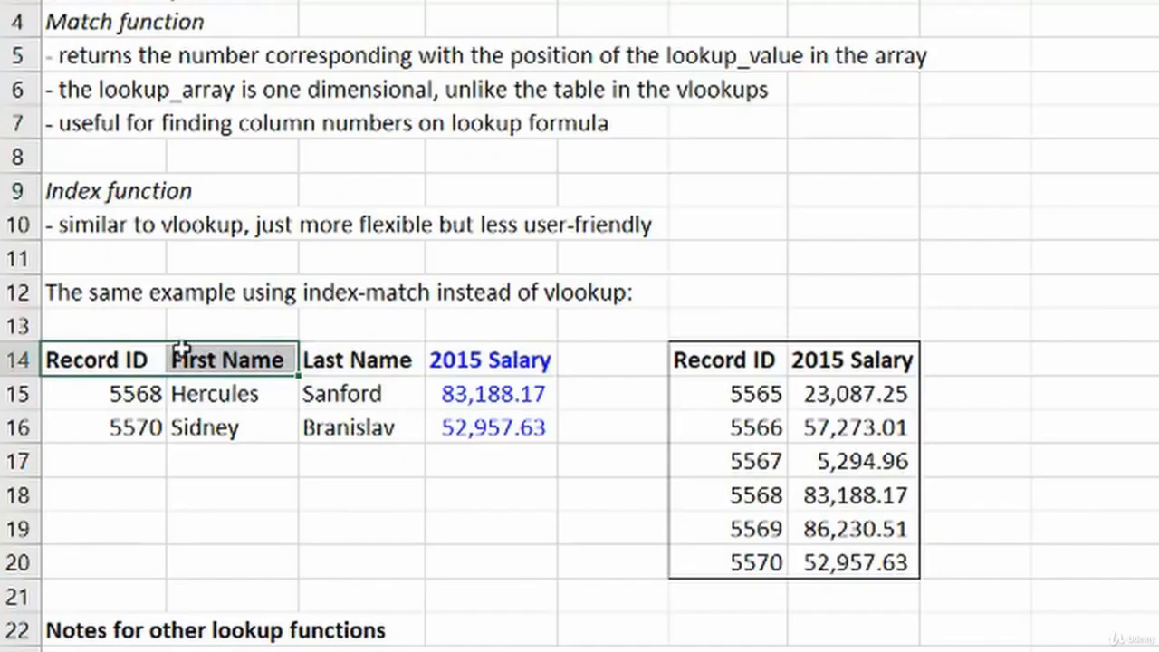
click(65, 398)
drag(127, 349, 477, 350)
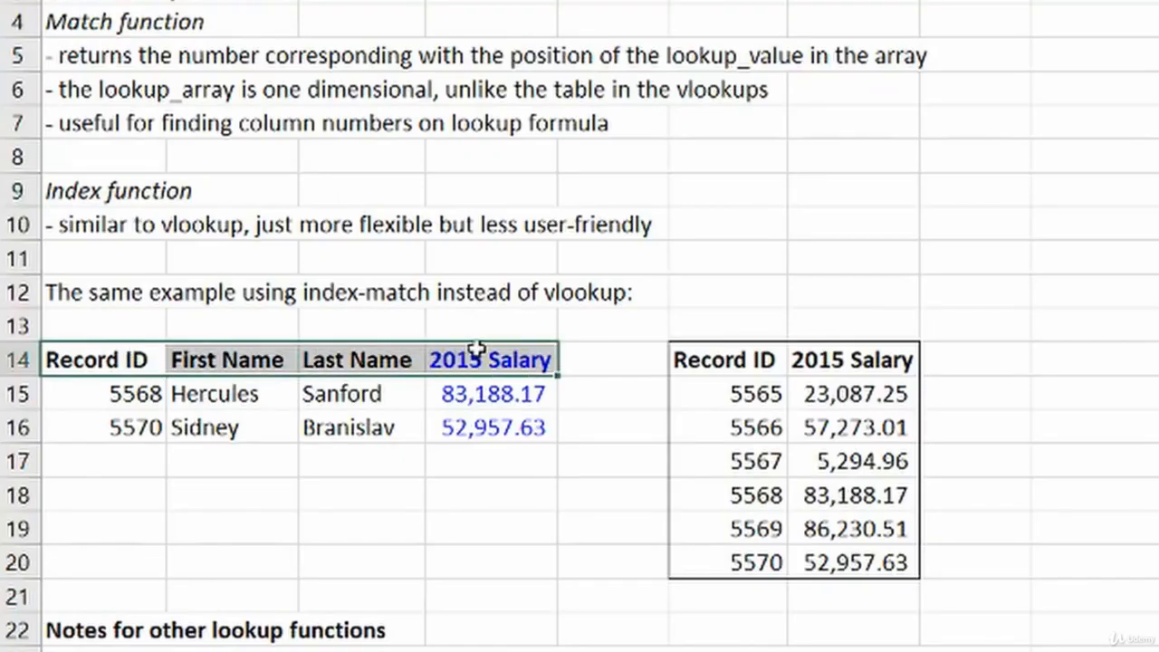
click(251, 353)
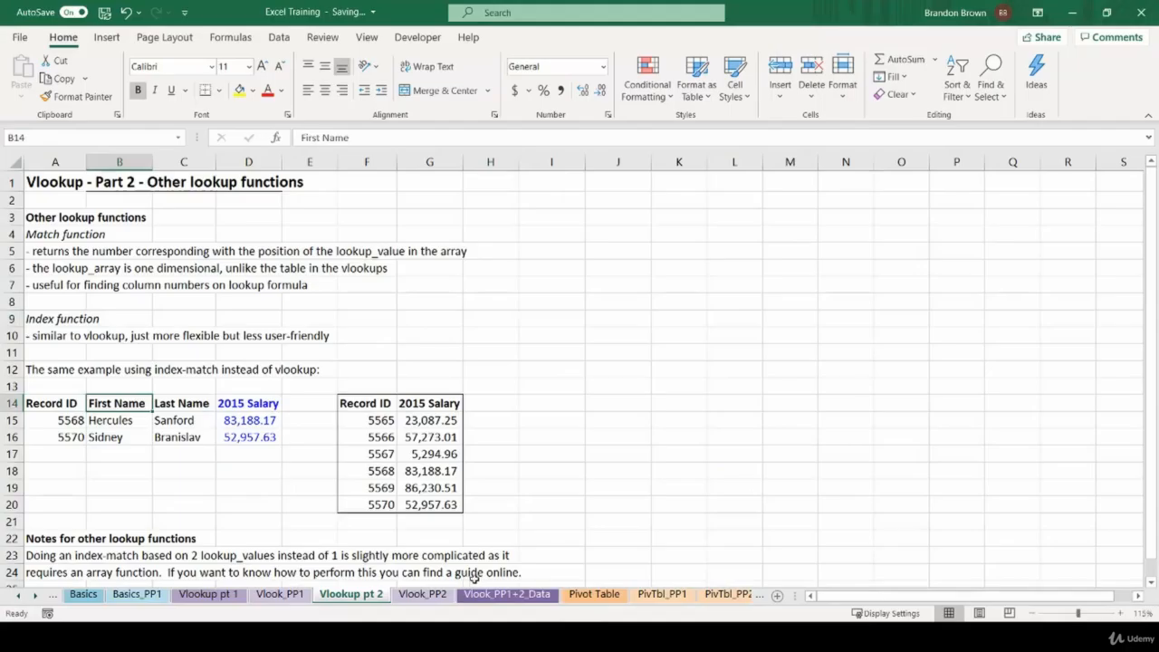
Examine the header row of the Vlook_PP1+2_Data sheet and the column index argument of the VLOOKUP formula in C7 on Vlook_PP1.
click(480, 593)
drag(52, 239, 1037, 254)
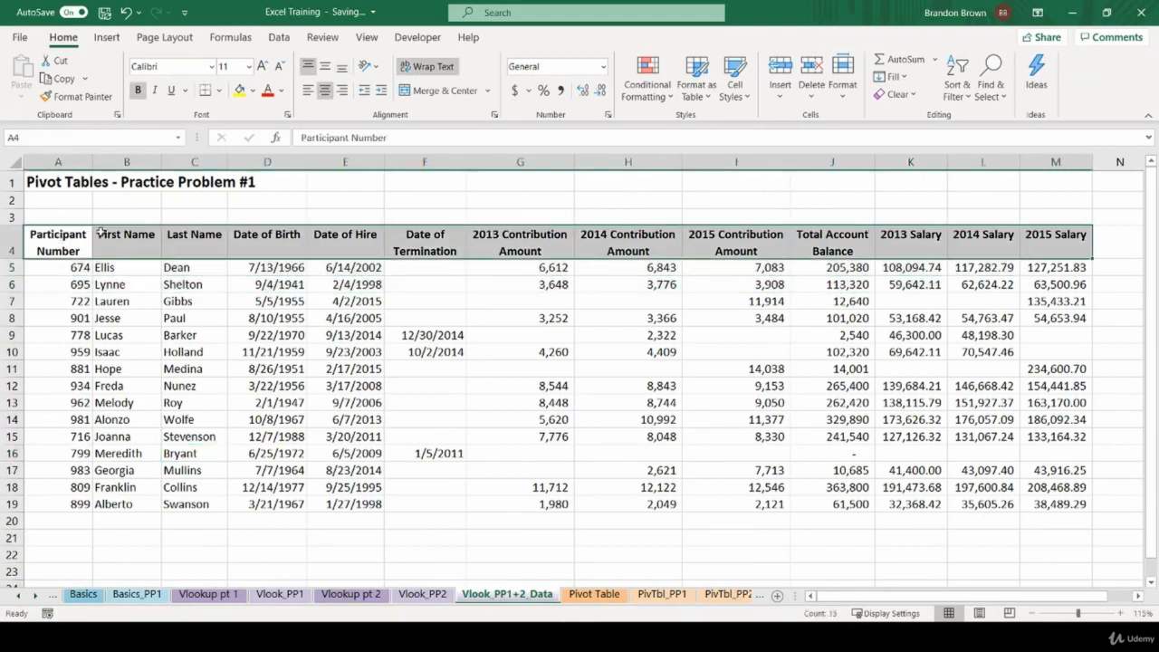
drag(81, 240, 139, 240)
drag(59, 243, 135, 246)
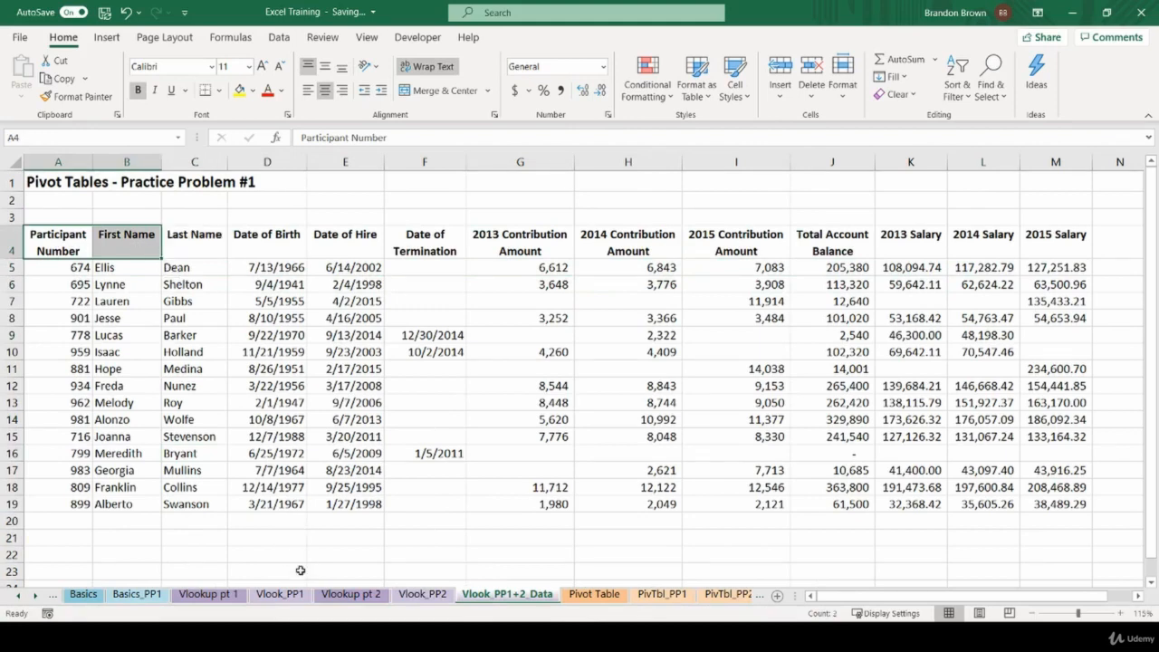
click(281, 594)
click(220, 285)
double_click(220, 284)
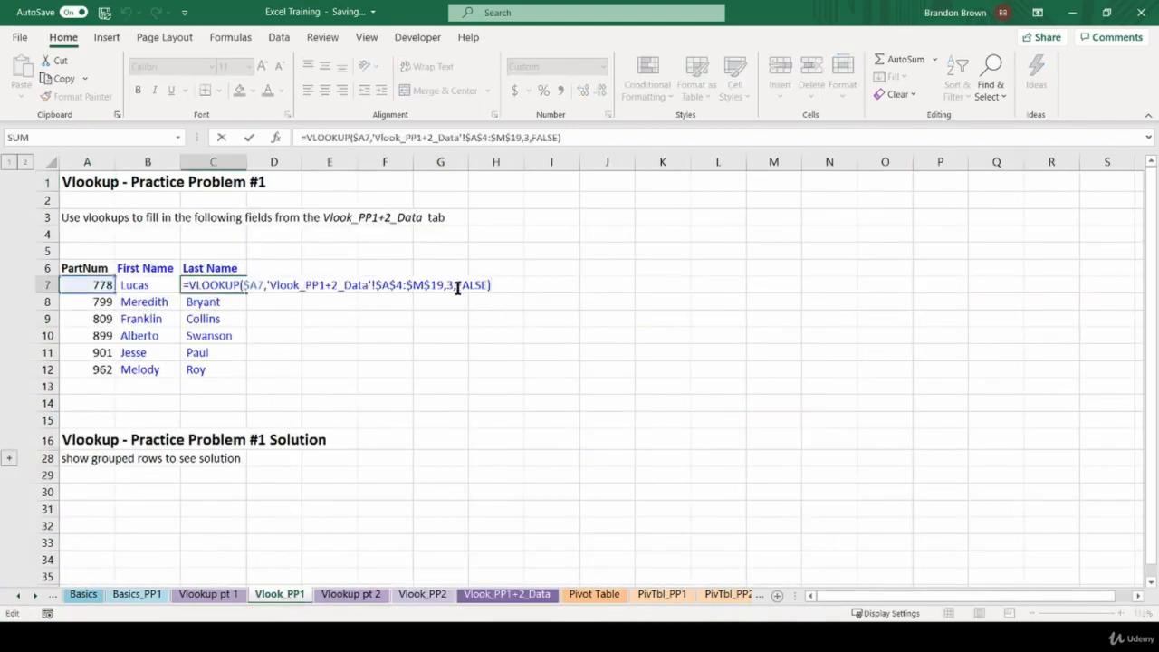
click(453, 286)
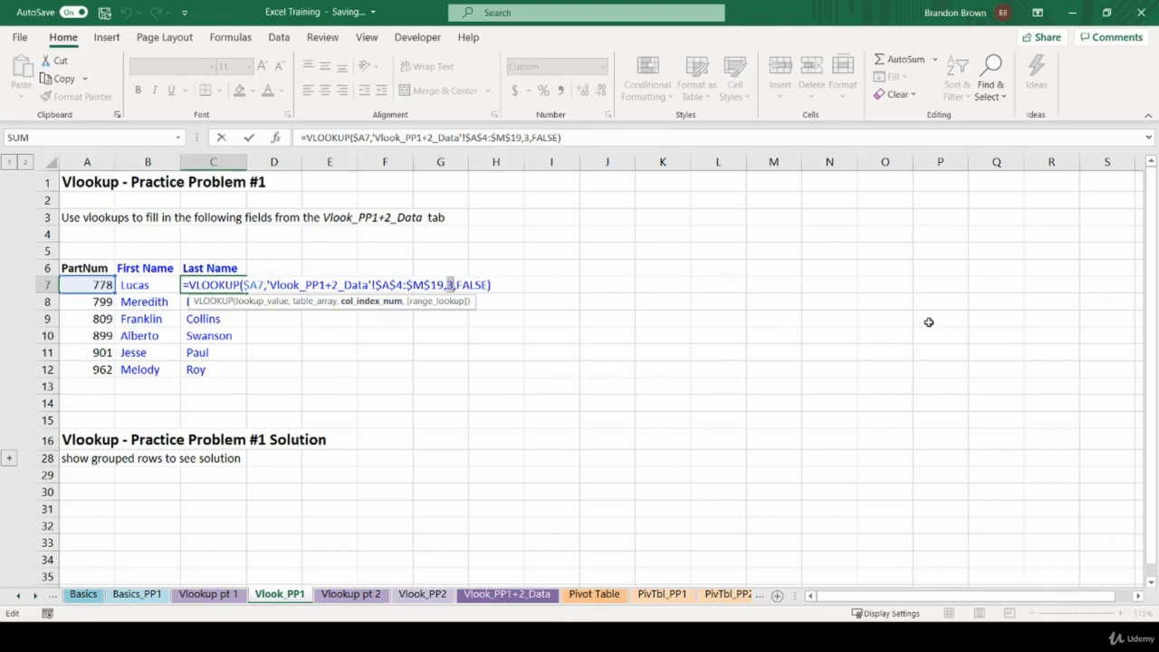
key(ctrl+Return)
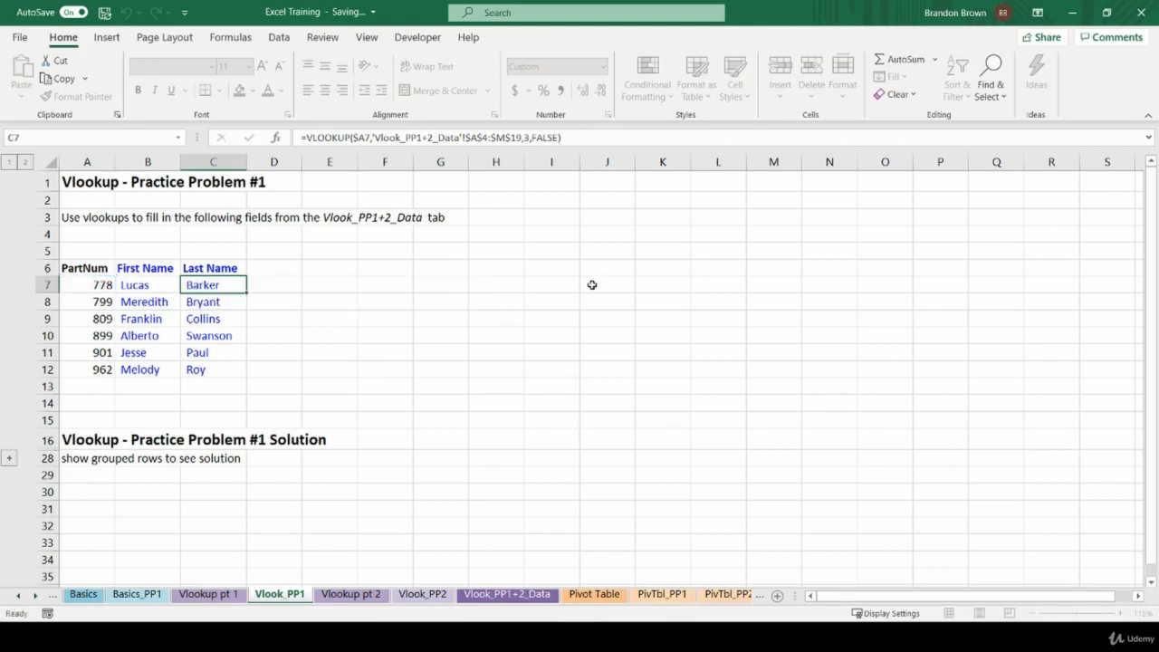
Return to the Vlookup pt 2 sheet and enter the sample lookup value 2 in cell I10.
click(373, 597)
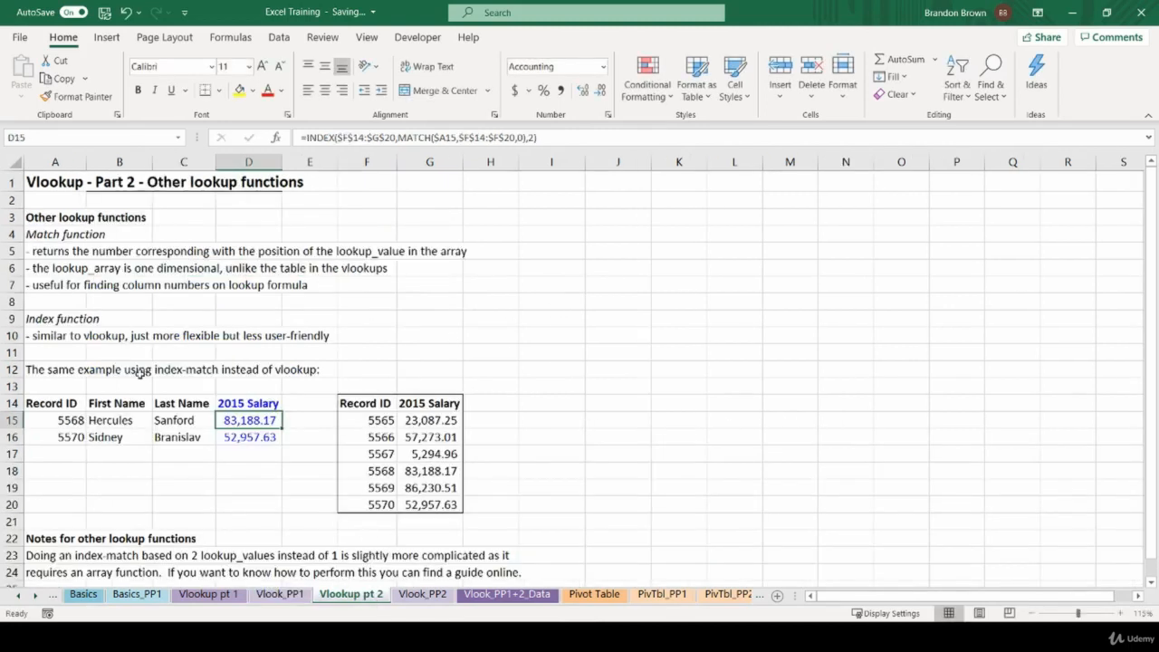
click(45, 290)
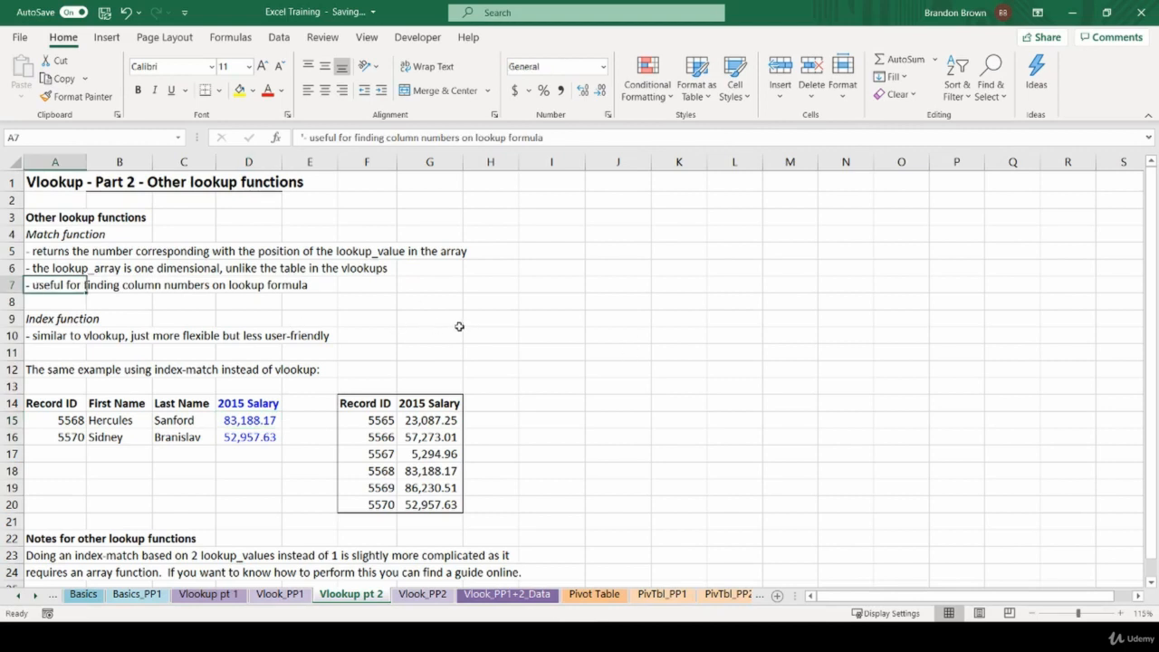
click(512, 351)
click(532, 353)
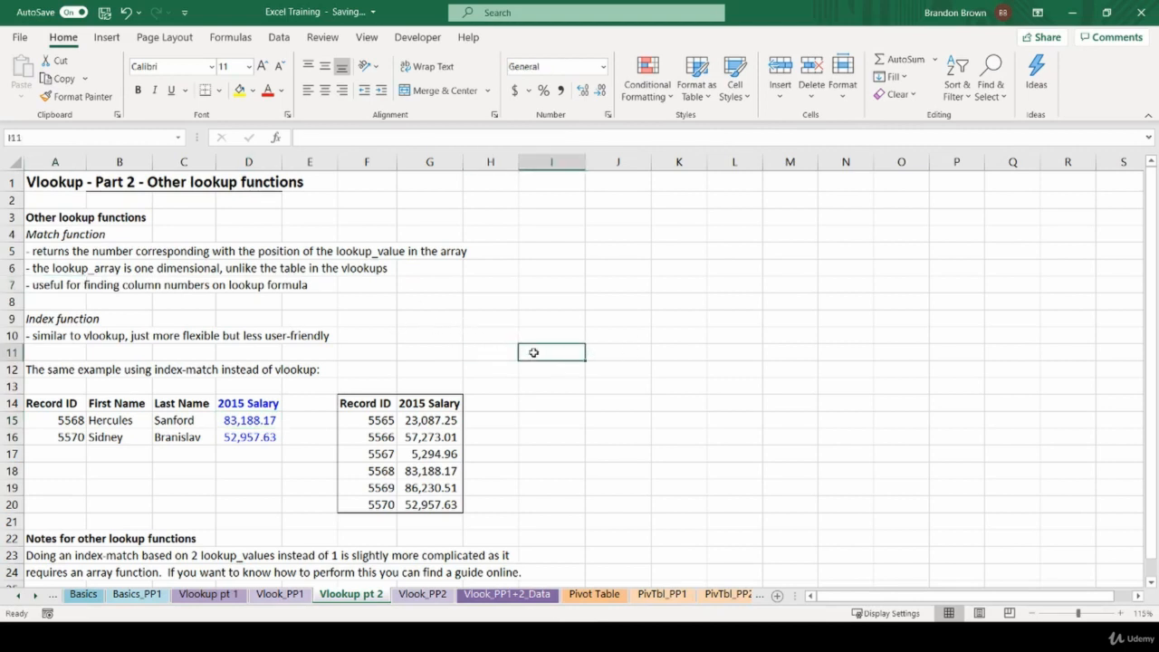
click(675, 404)
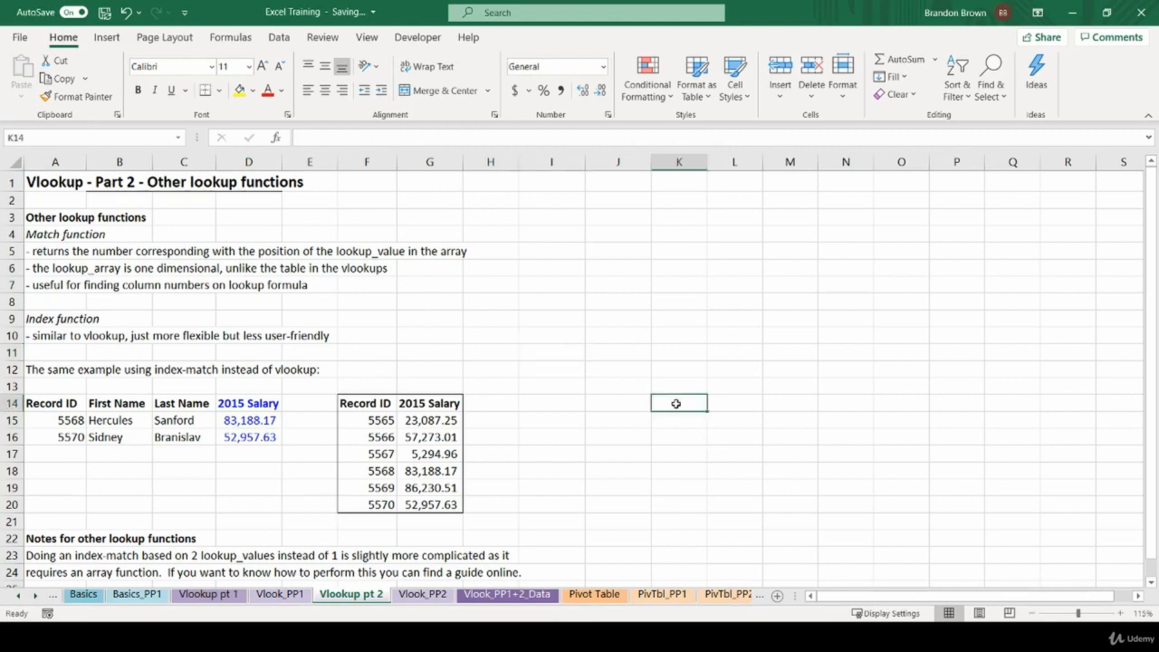
click(561, 339)
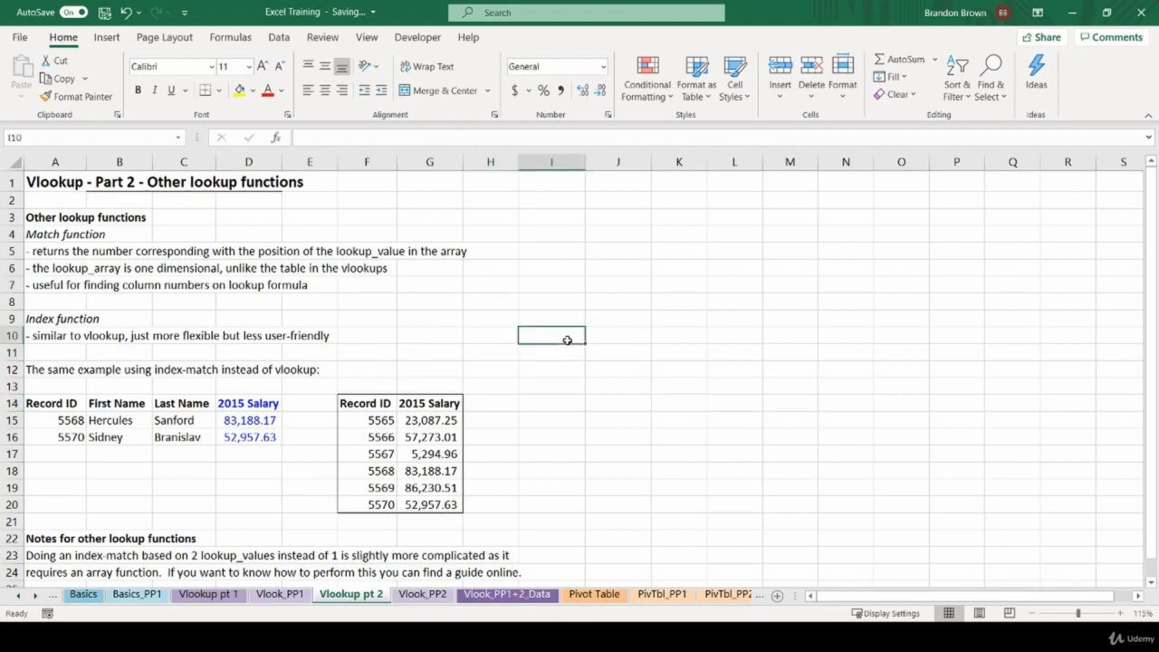
text(2)
key(Return)
key(Down)
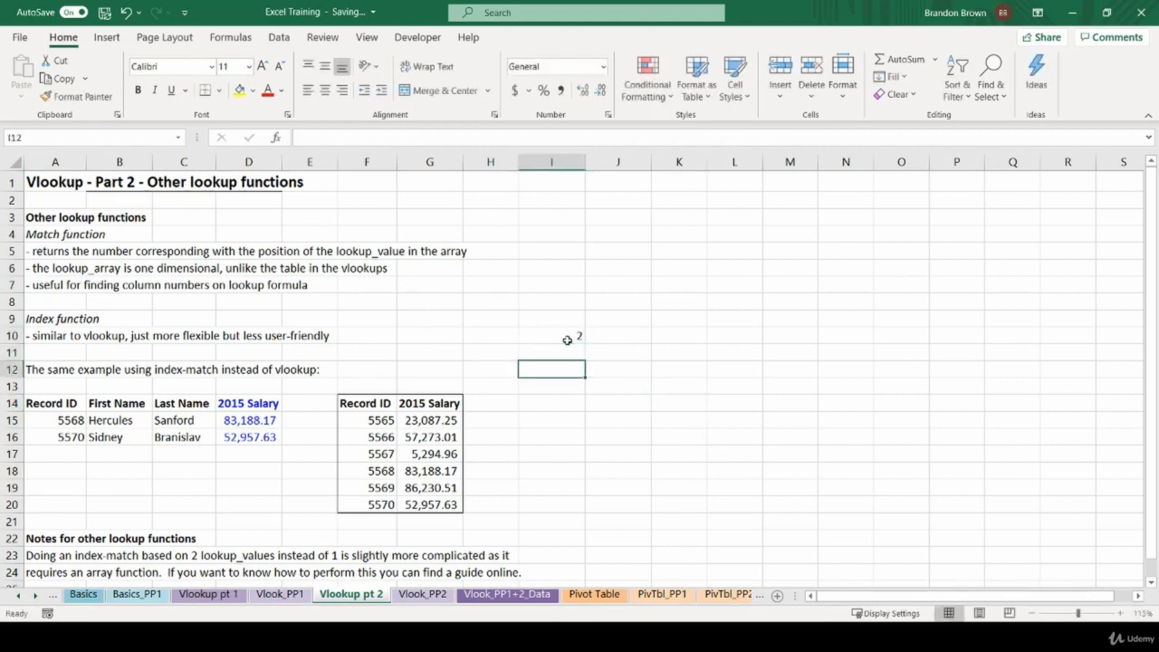
Fill cells I12 to I16 with the numbers 1, 2, 3, 4 and 5 as a sample lookup array.
text(1)
key(Return)
text(2)
key(Return)
text(3)
key(Return)
text(4)
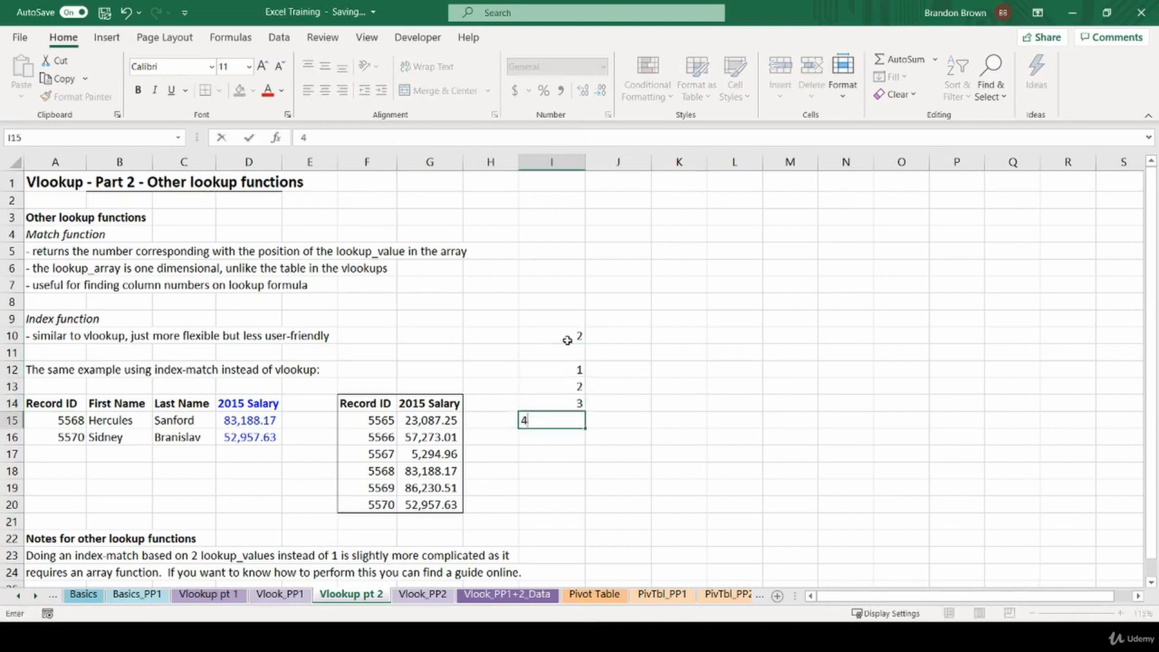
key(Return)
text(5)
click(567, 337)
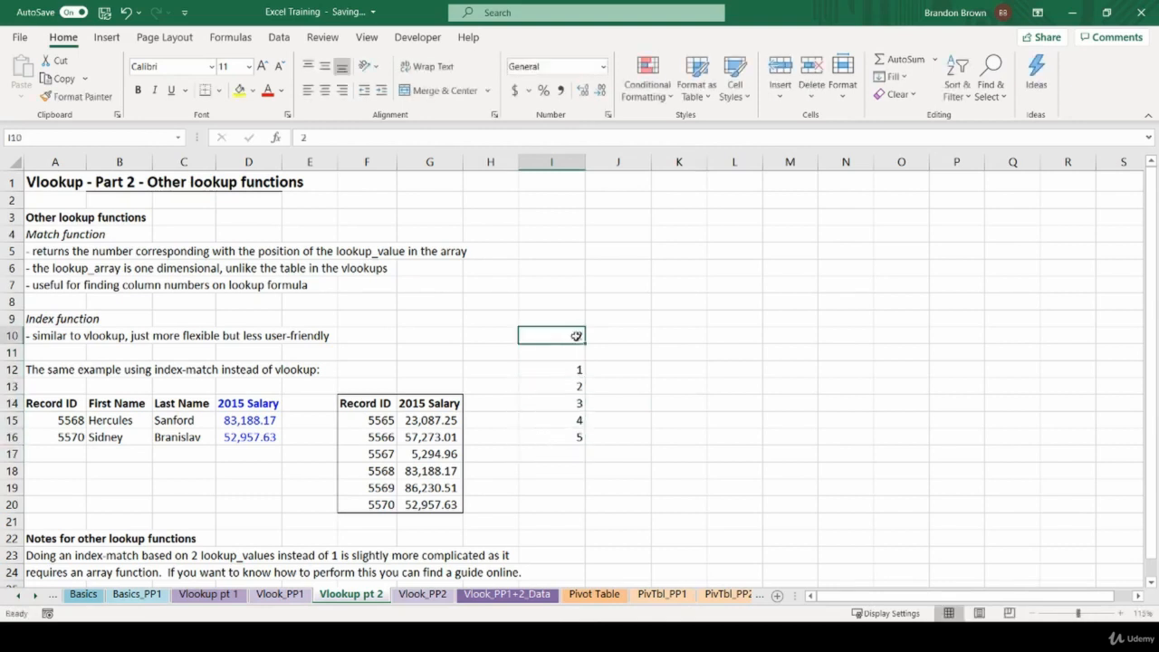
drag(564, 365, 572, 444)
click(572, 444)
click(572, 325)
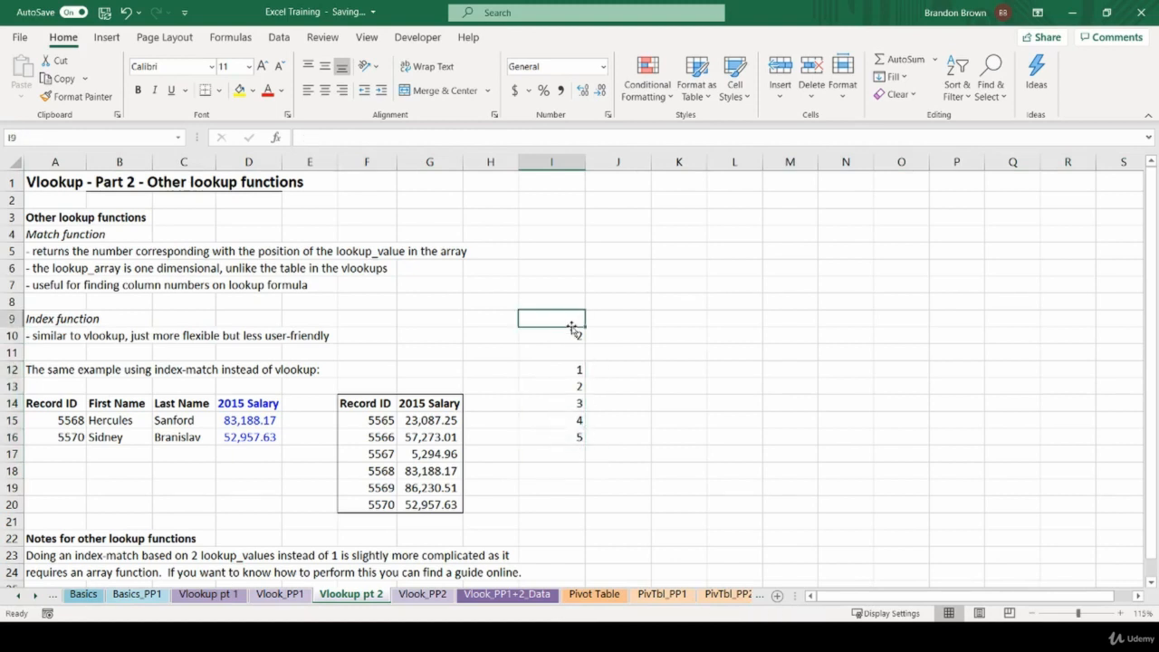
Start a MATCH formula in K10 with I10 as the lookup value, locking only its column as $I10.
click(671, 338)
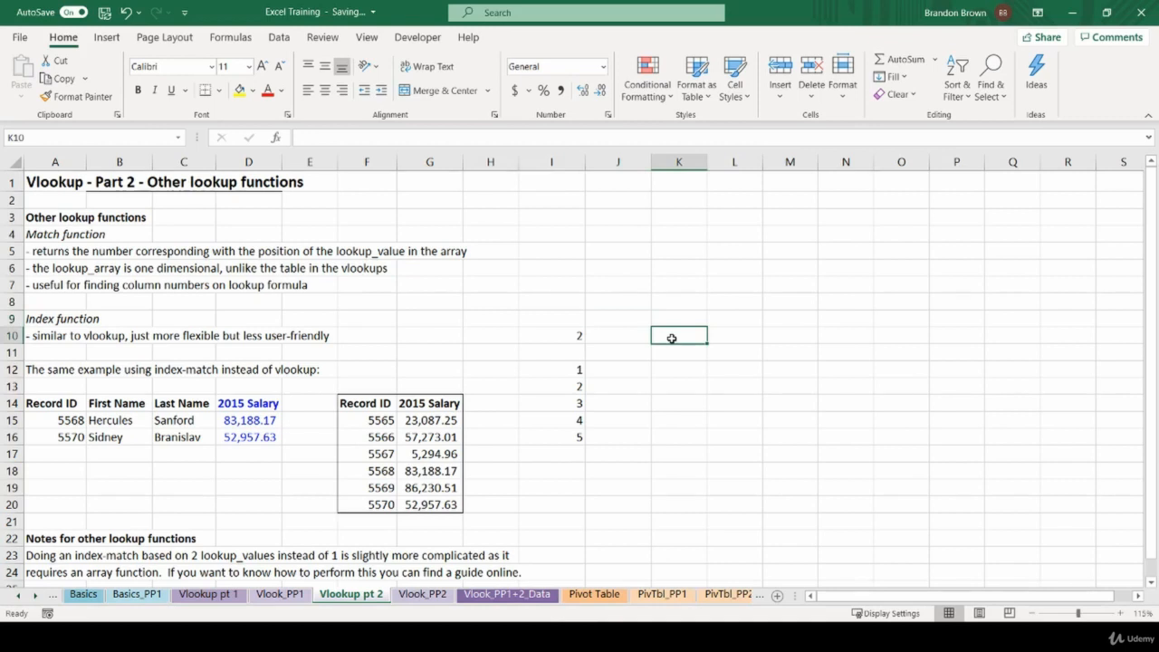
text(=ma)
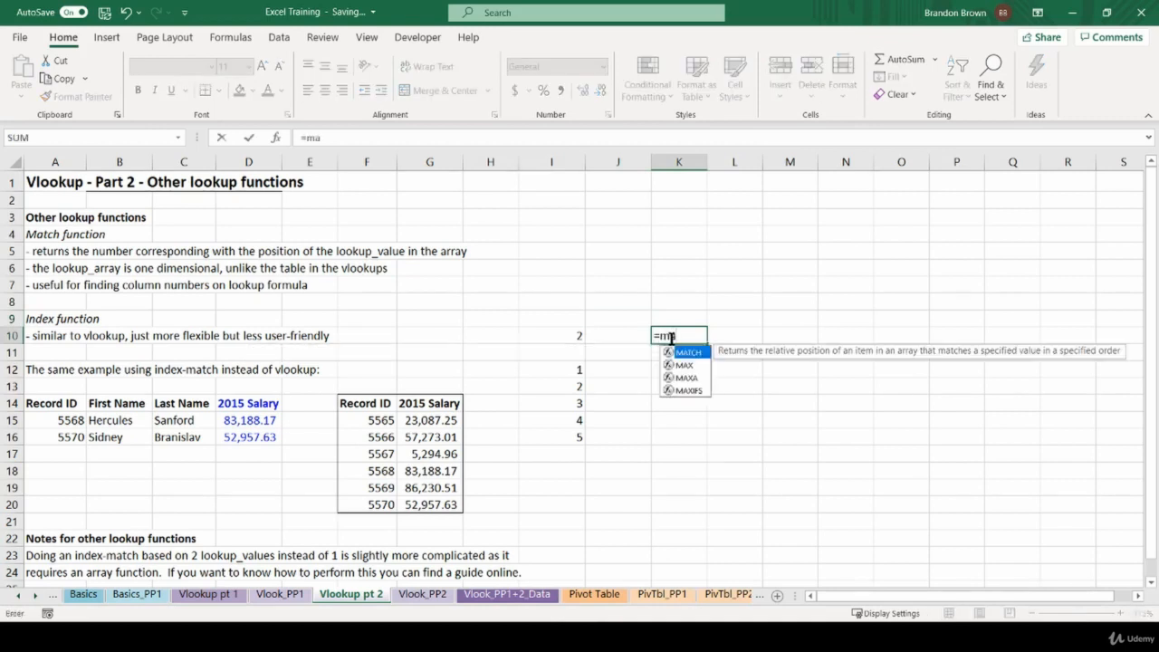
key(Tab)
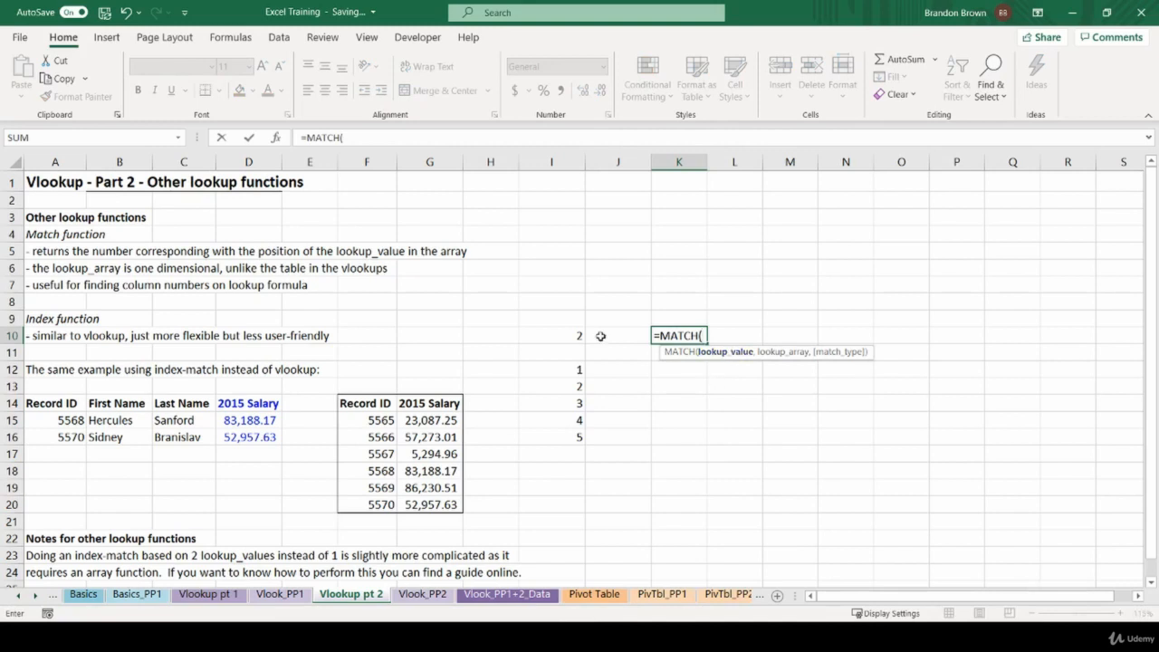
click(565, 336)
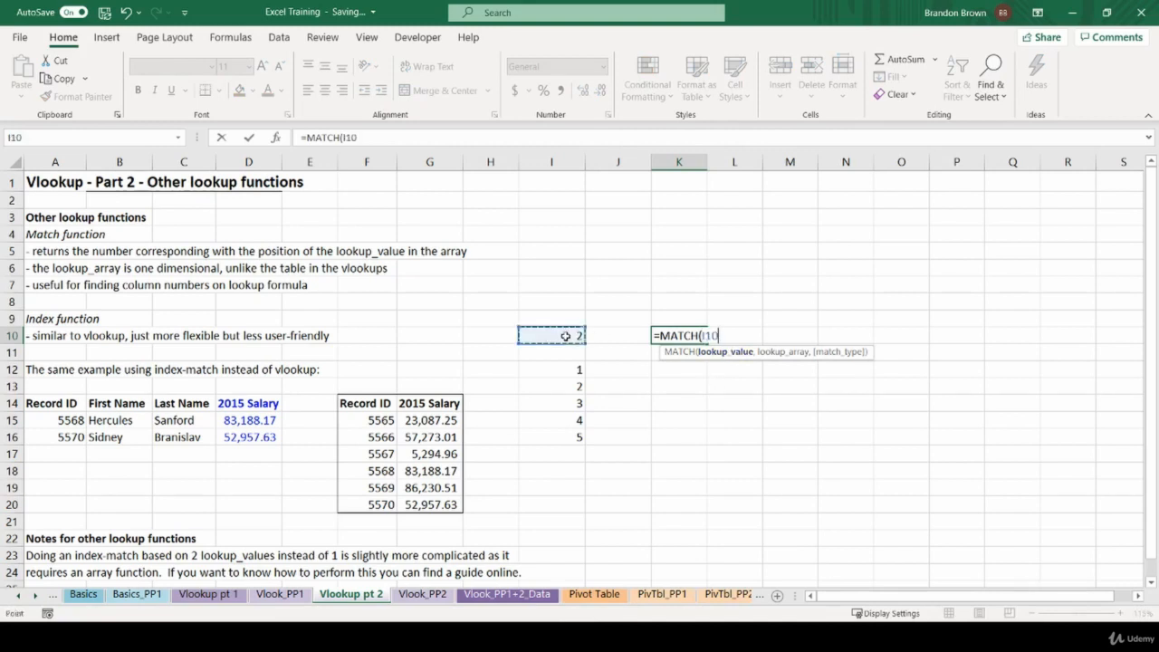
key(F4)
key(F4)
key(F4)
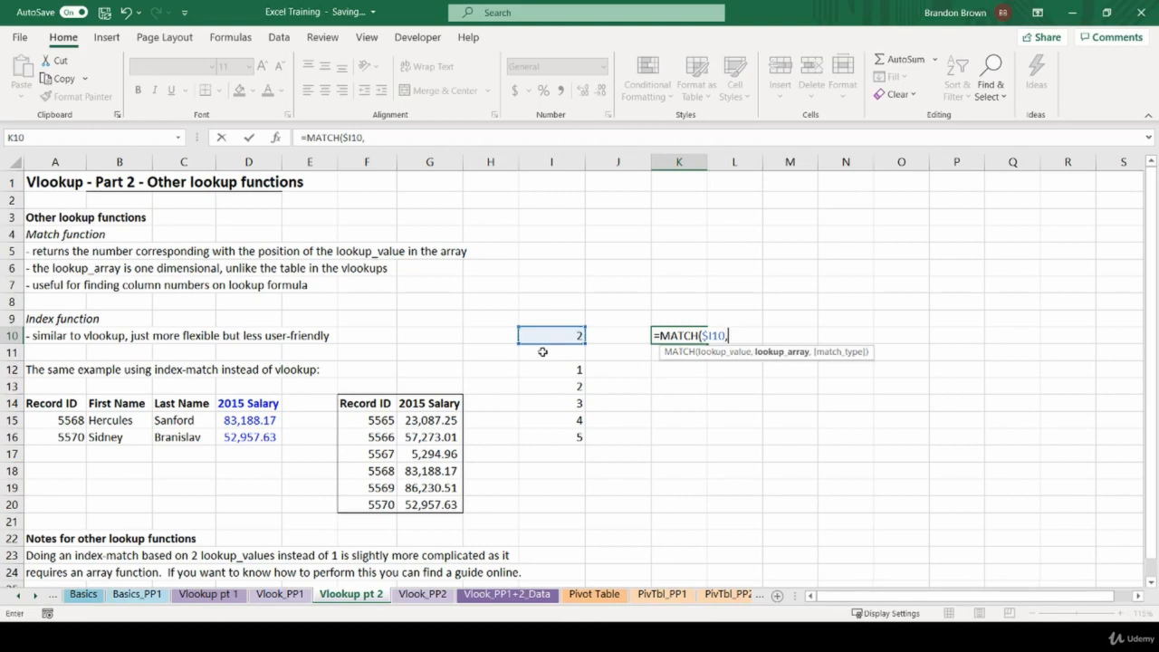
text(,)
Complete the MATCH formula in K10 with the absolute array $I$12:$I$16 and match type 0 for an exact match.
drag(559, 367, 558, 444)
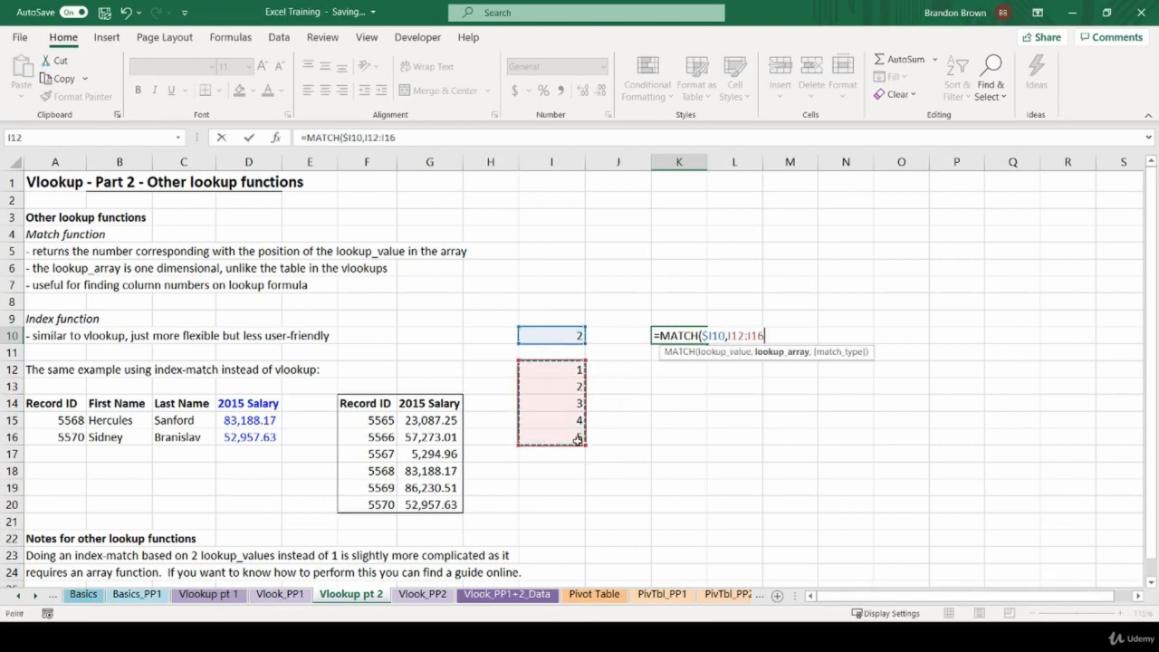
key(F4)
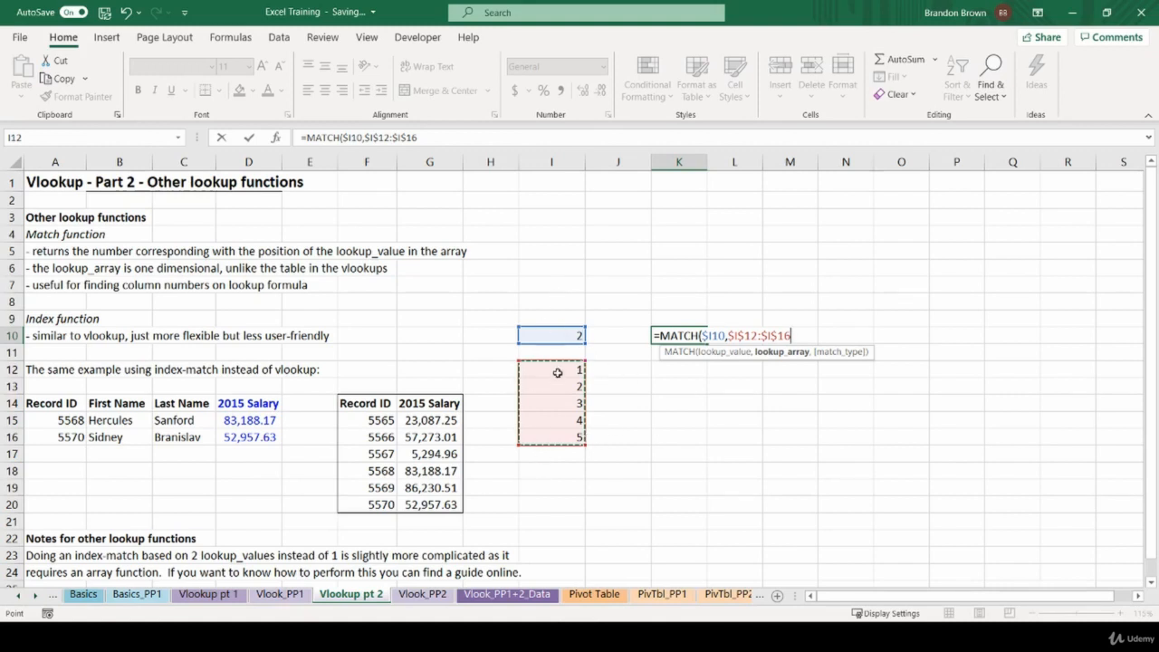
text(,)
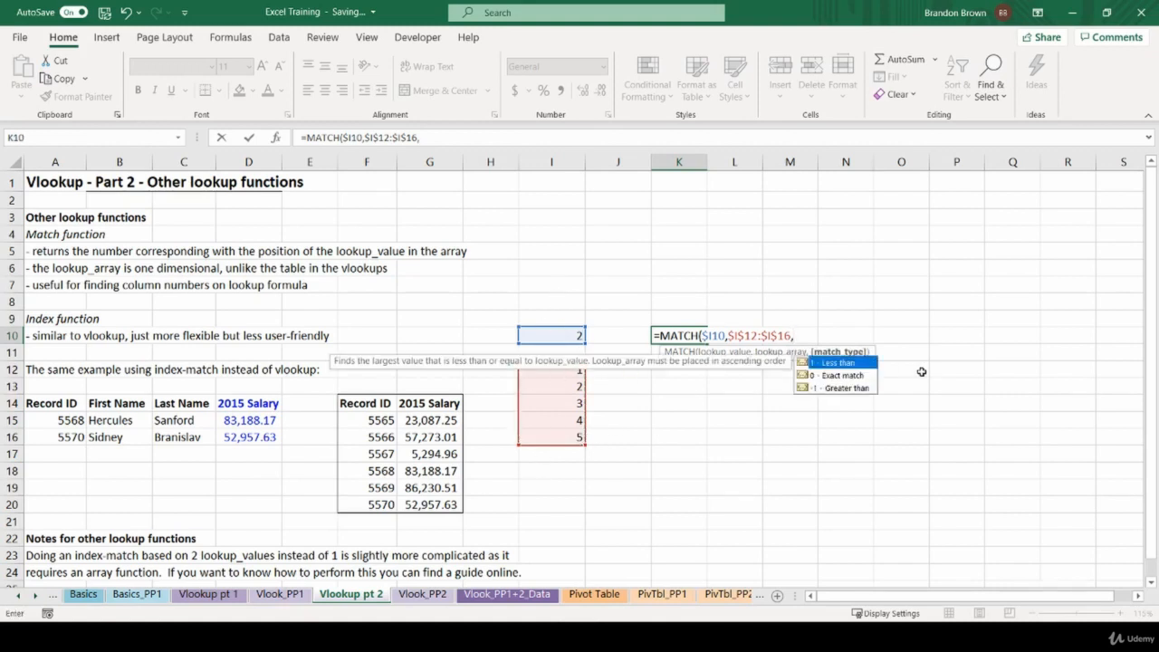
click(843, 377)
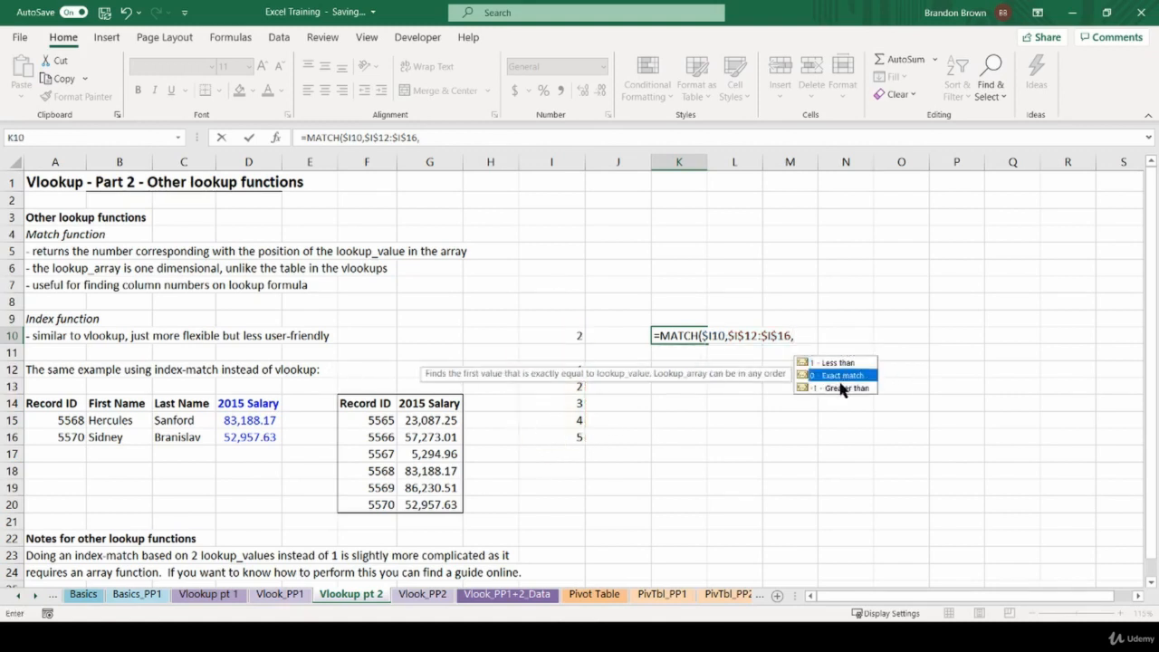
double_click(843, 376)
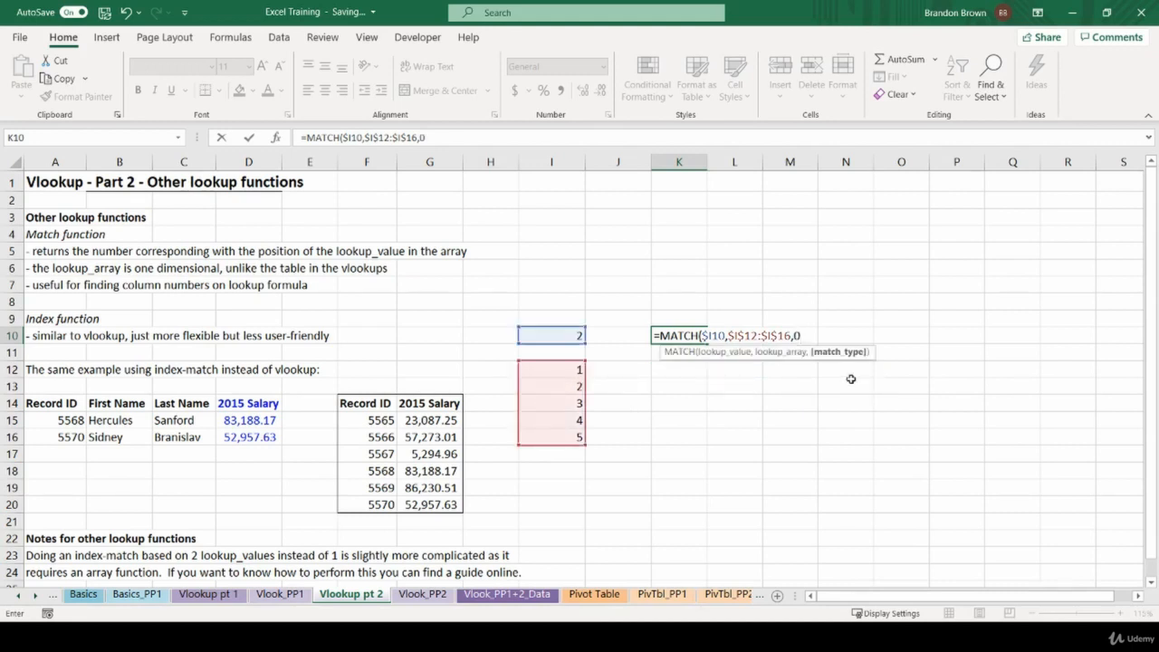
text())
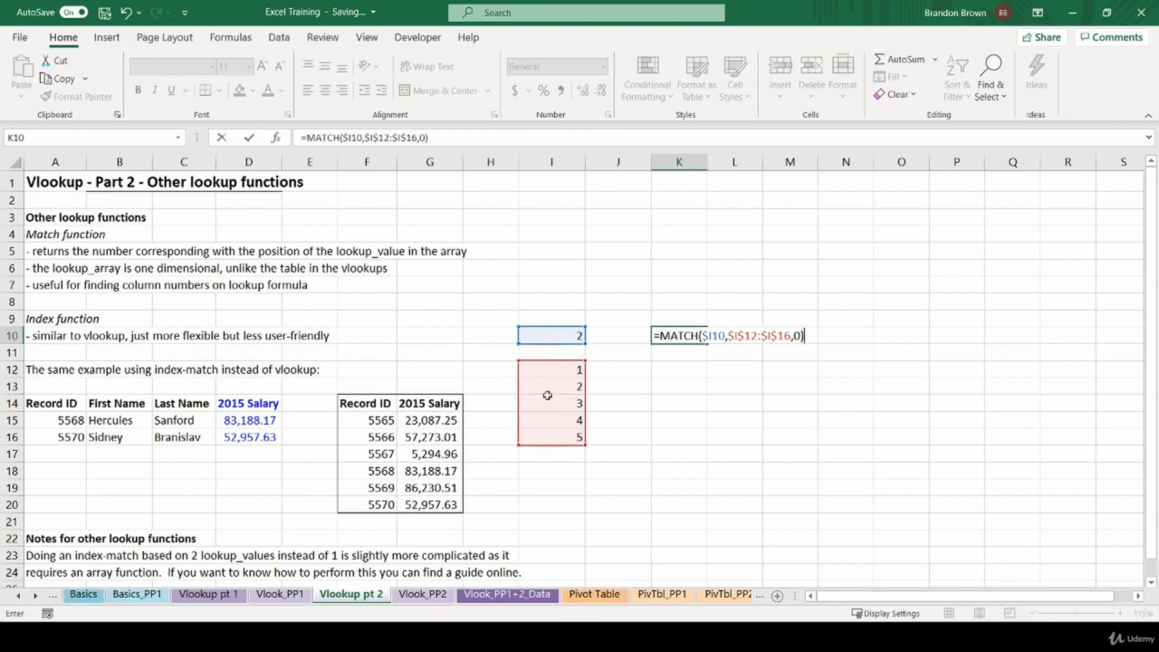
key(Return)
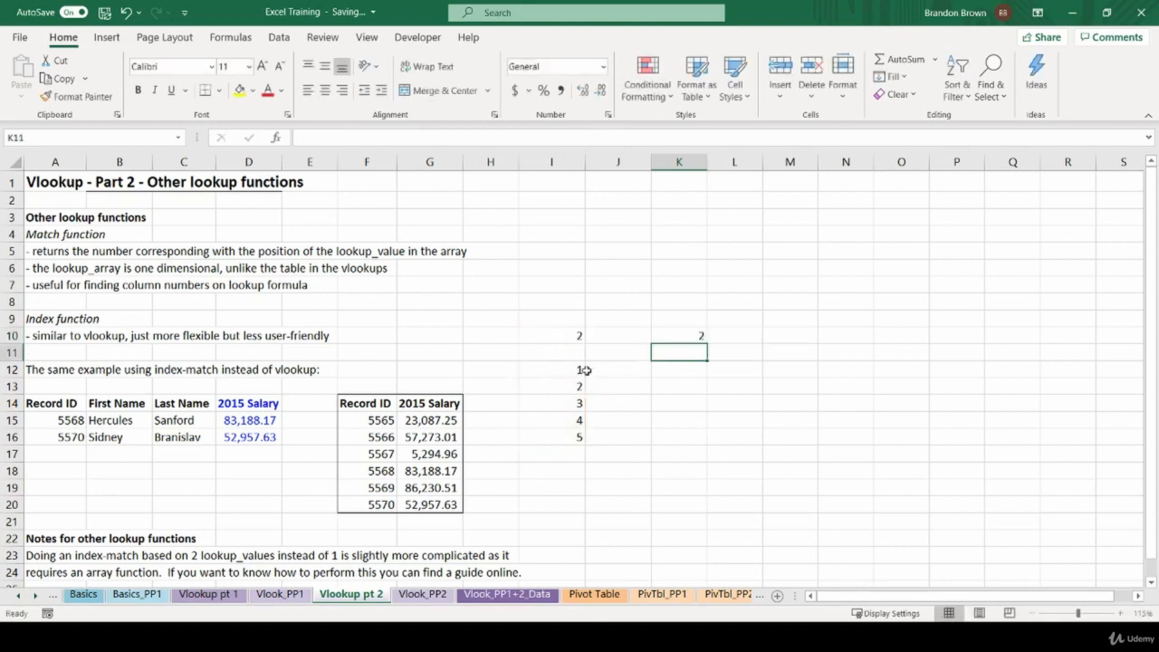
Change the lookup value in I10 to a and check the MATCH formula in K10 against the array I12:I16.
click(568, 334)
text(a)
key(Return)
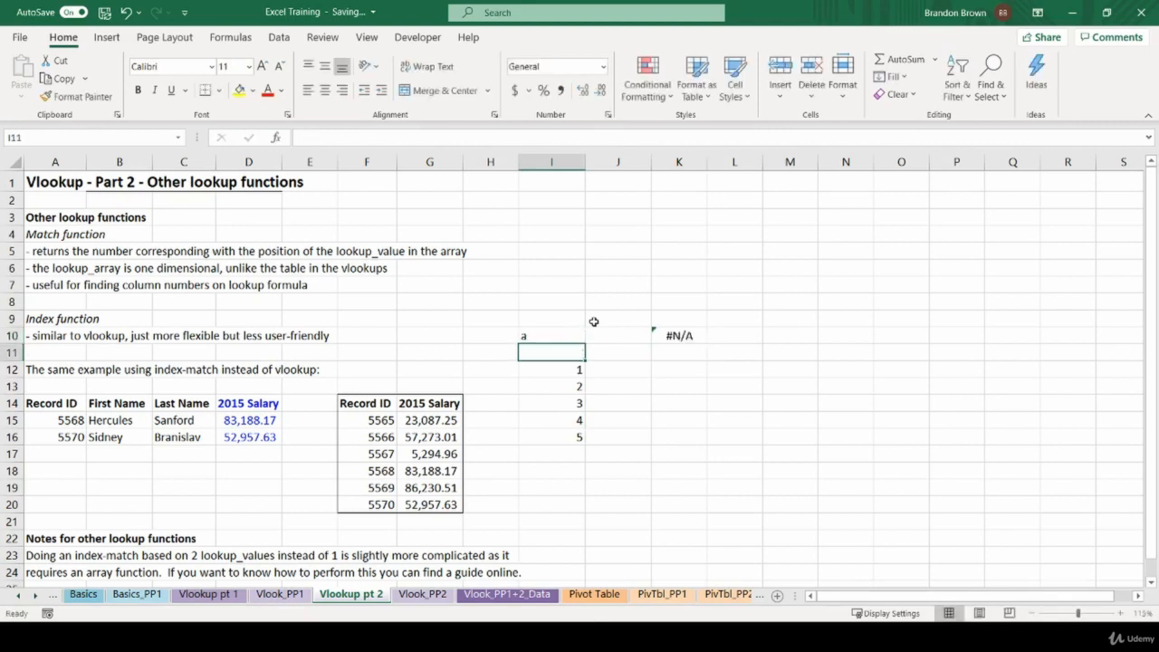
click(568, 335)
drag(557, 369, 563, 439)
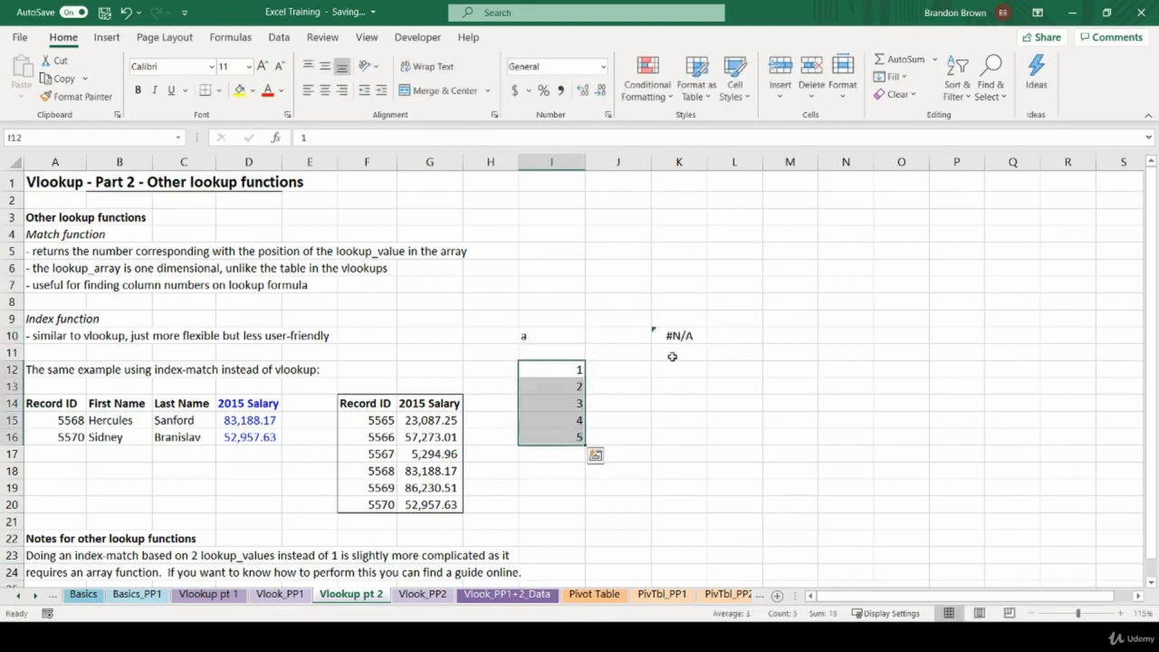
click(680, 335)
double_click(668, 337)
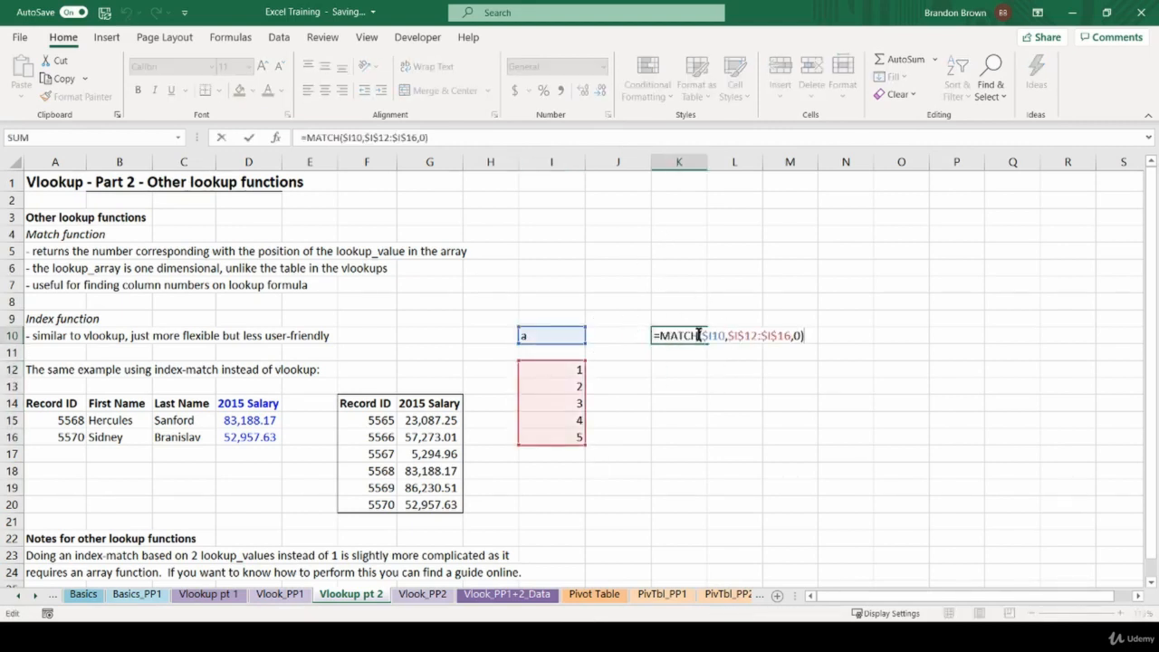
key(Escape)
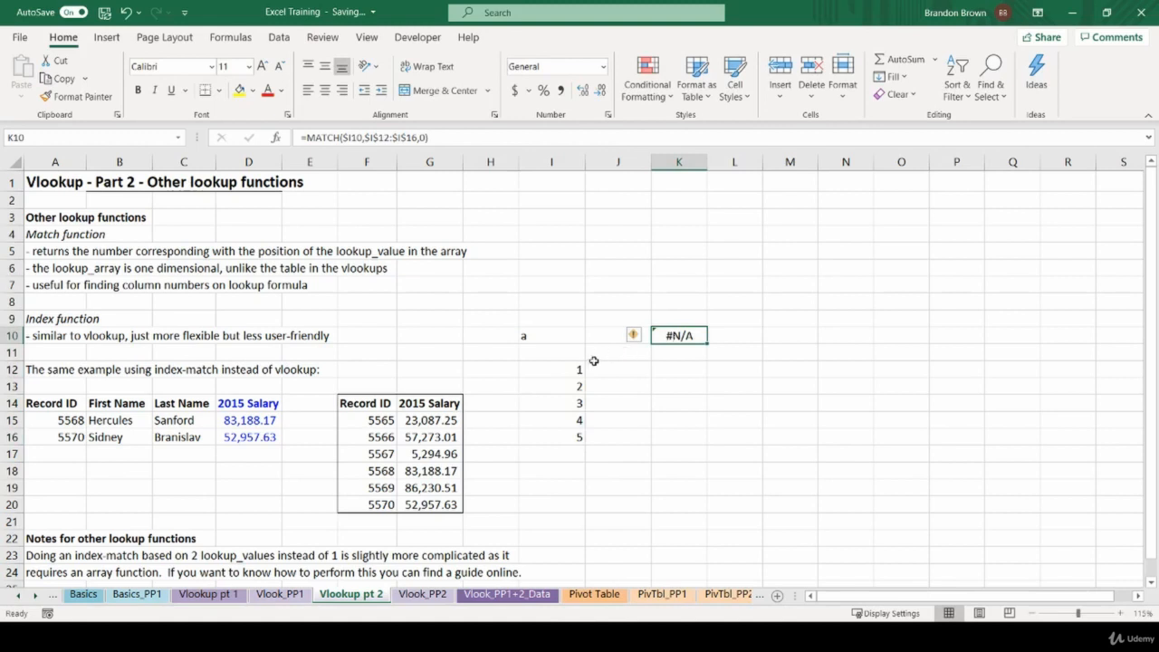
drag(580, 368, 585, 437)
click(580, 436)
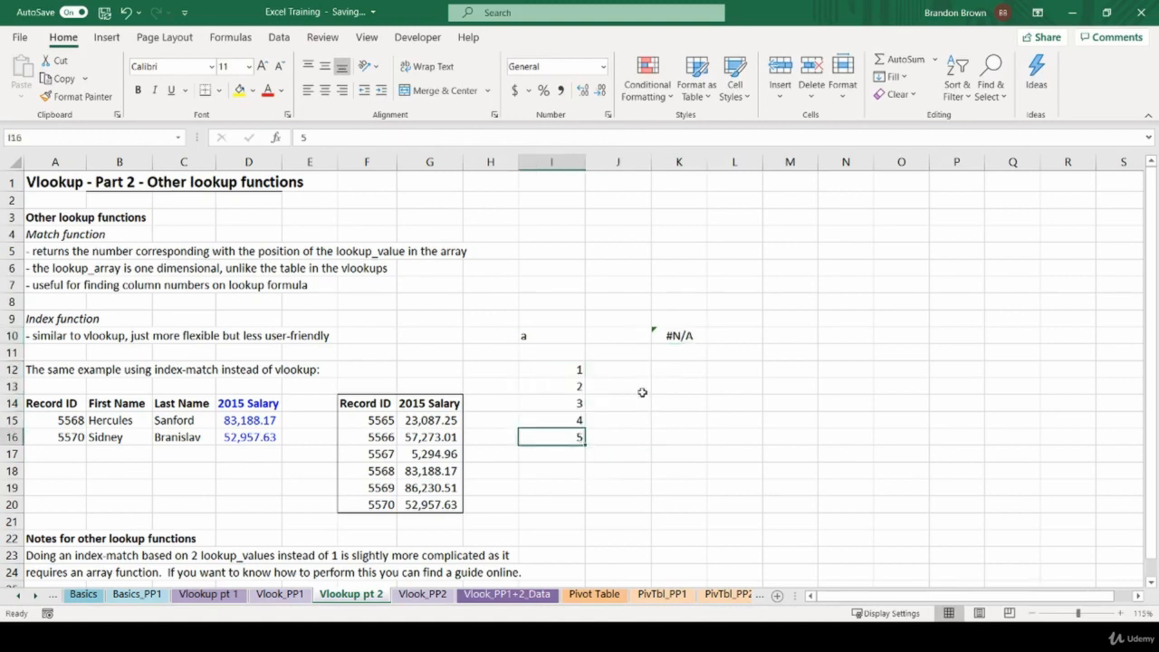
Replace the sample lookup array in I12 to I16 with the letters a, b, c, d and e.
click(574, 368)
text(a)
key(Return)
text(b)
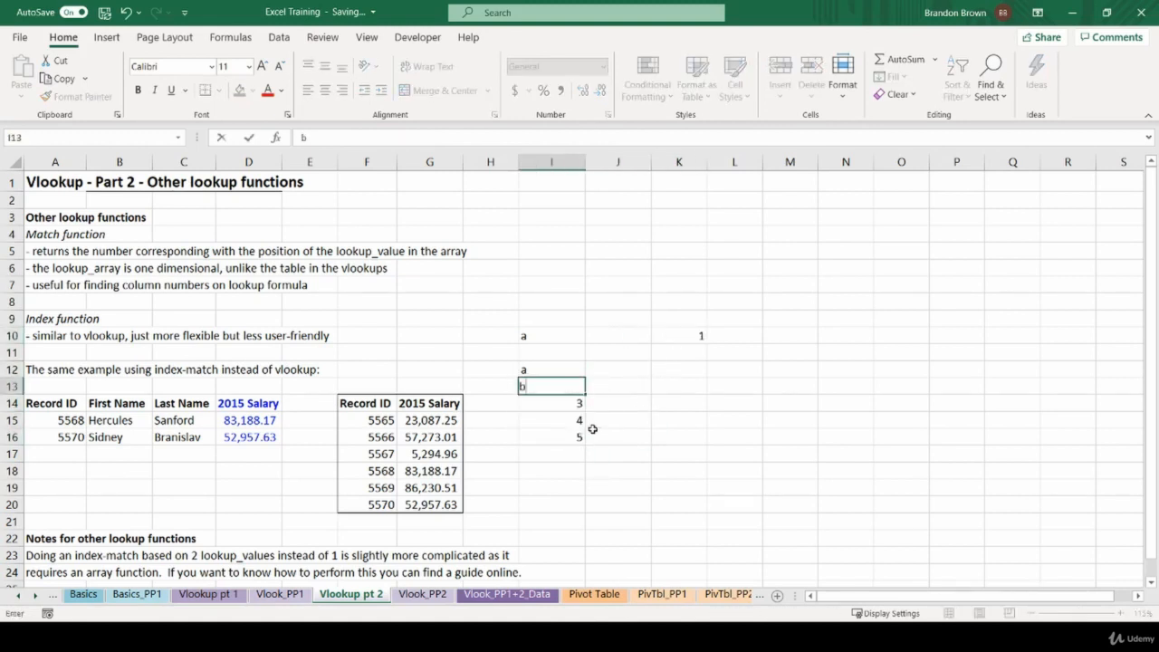
key(Return)
text(c)
key(Return)
text(d)
key(Return)
text(e)
key(Return)
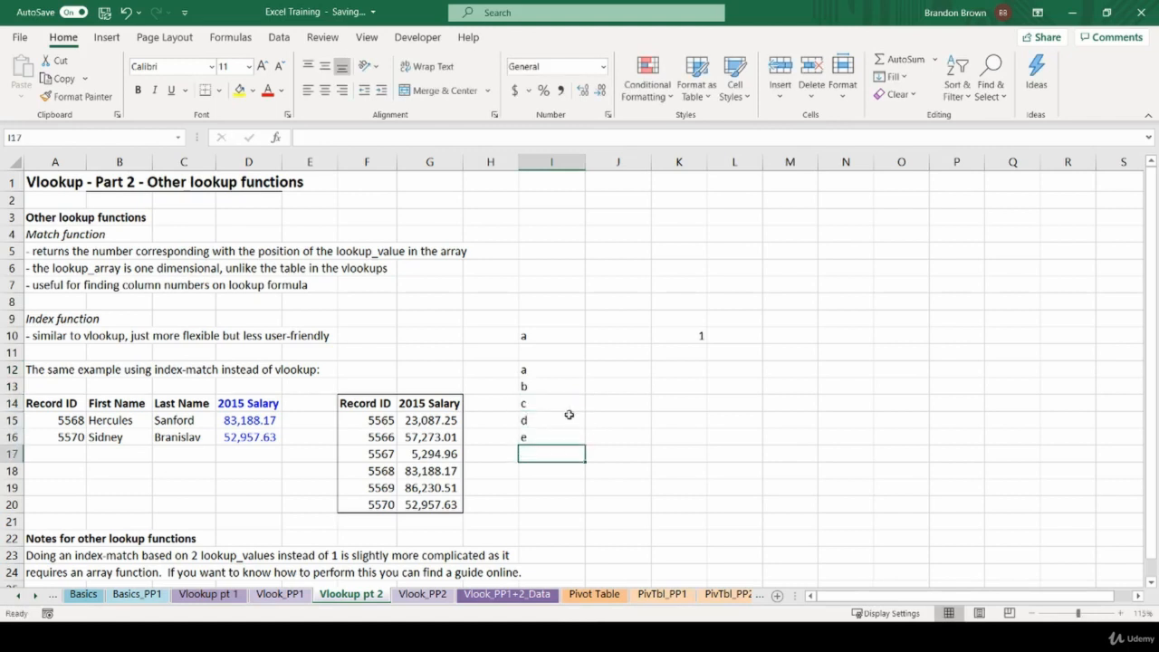
Highlight the one-dimensional array I12:I16 and set the lookup value in I10 to c.
click(534, 366)
drag(542, 368, 544, 437)
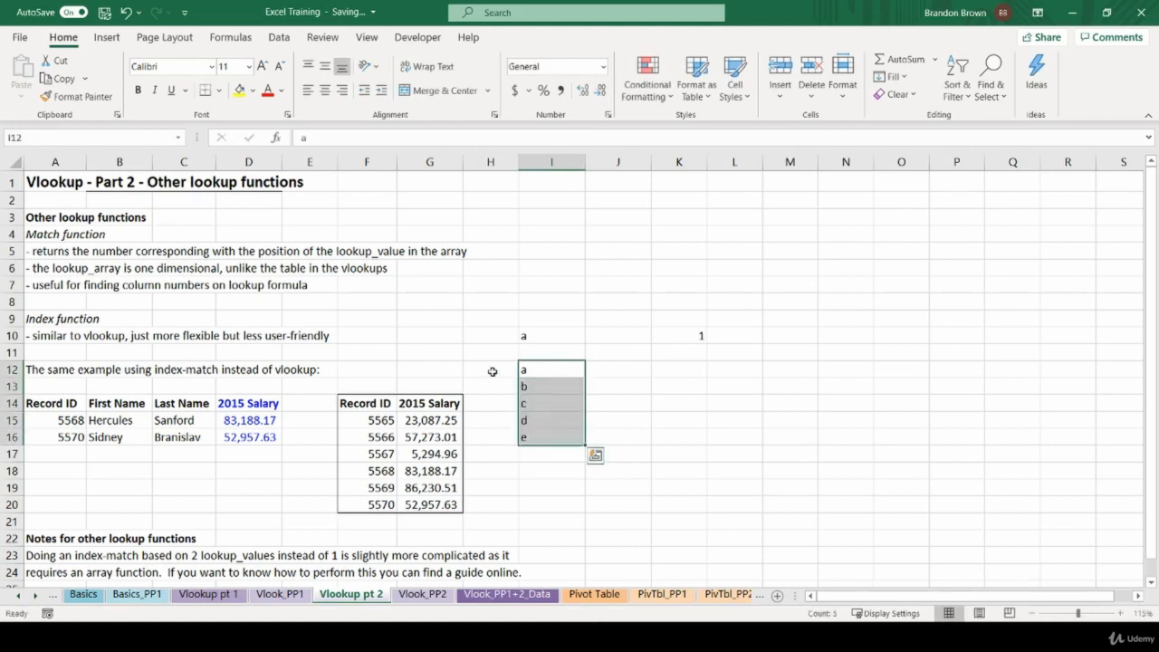
drag(492, 370, 611, 365)
click(551, 372)
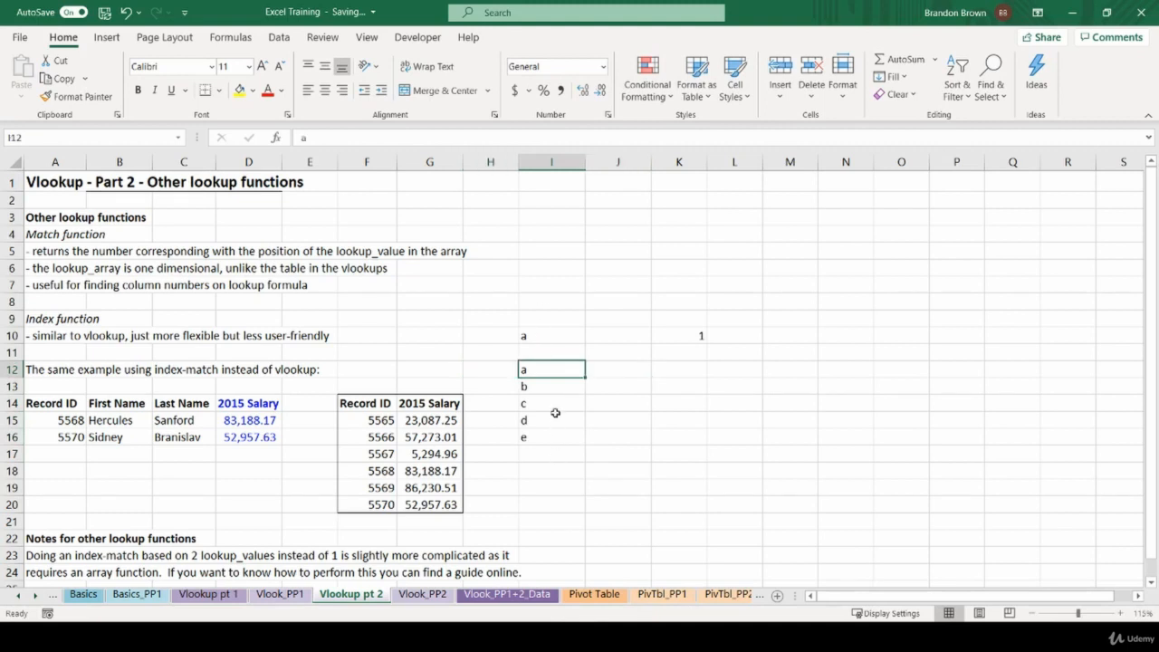
click(541, 330)
text(c)
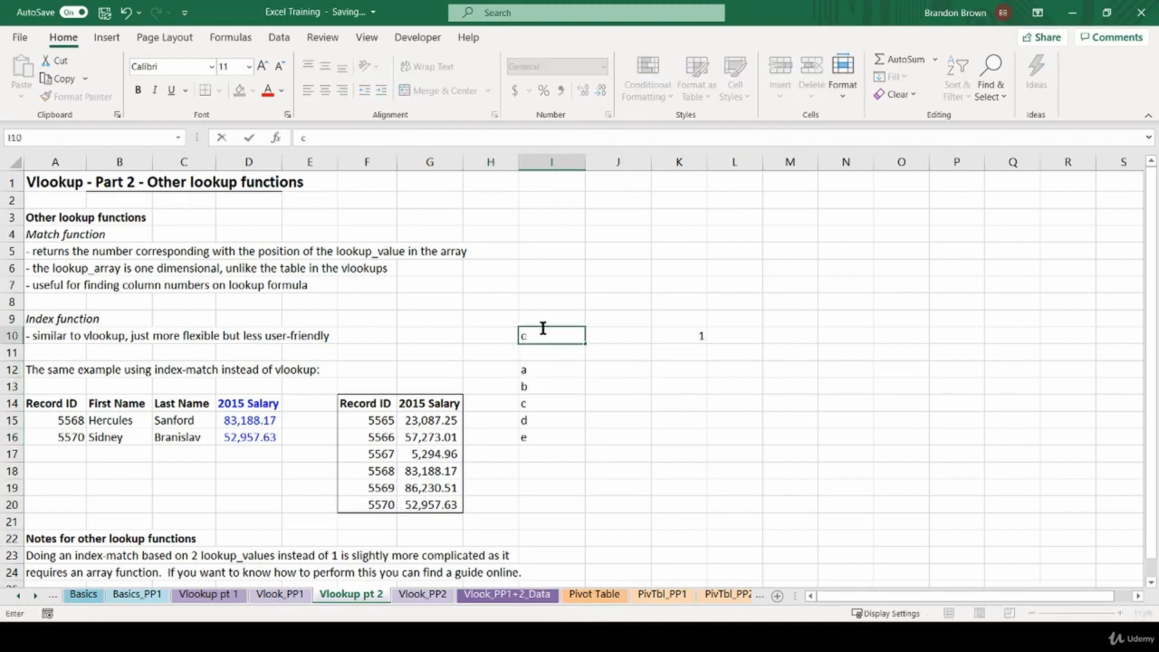
key(Return)
Evaluate the lookup array and lookup value arguments inside K10's MATCH formula, and cancel the edit.
click(701, 340)
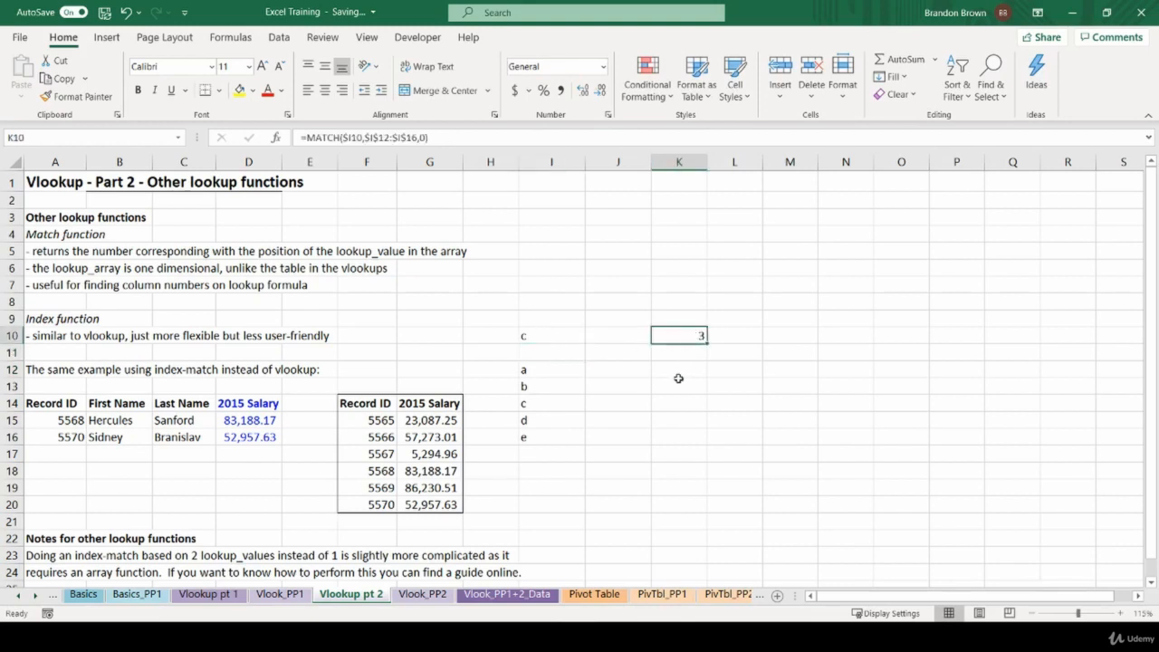
key(F2)
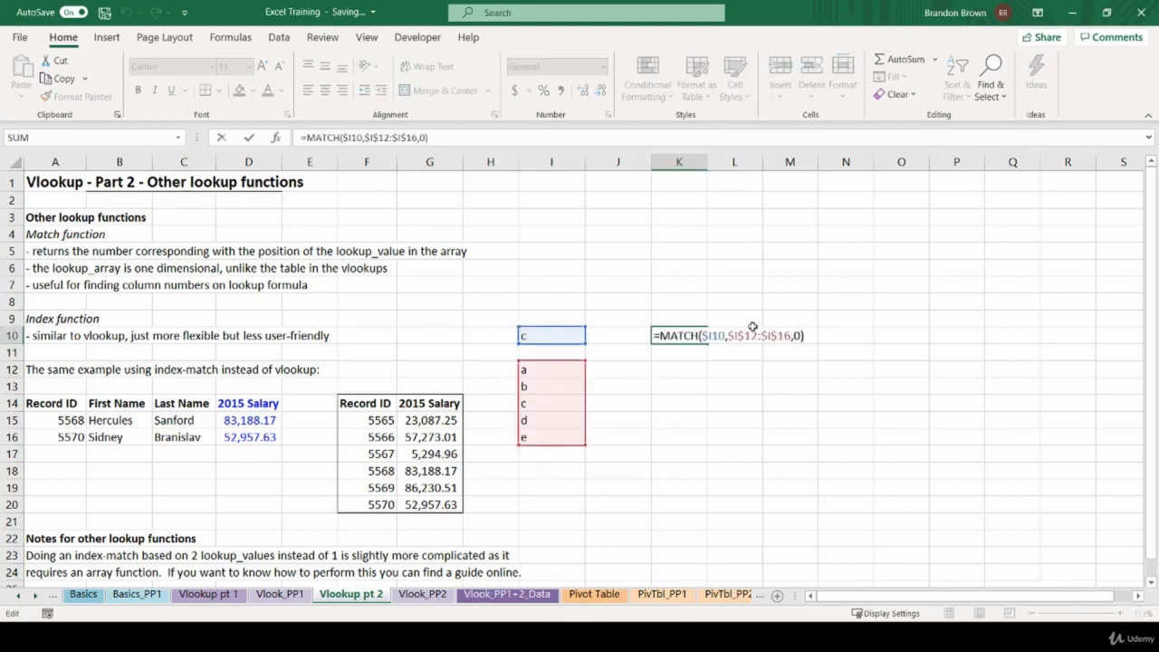
drag(728, 337, 790, 347)
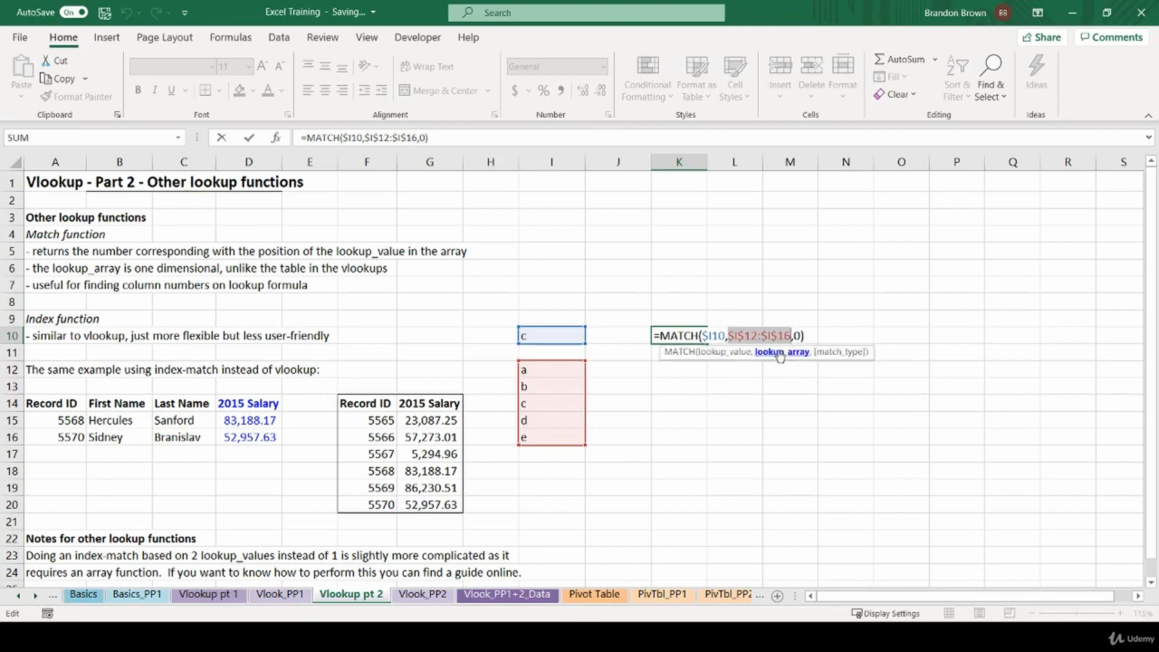
key(F9)
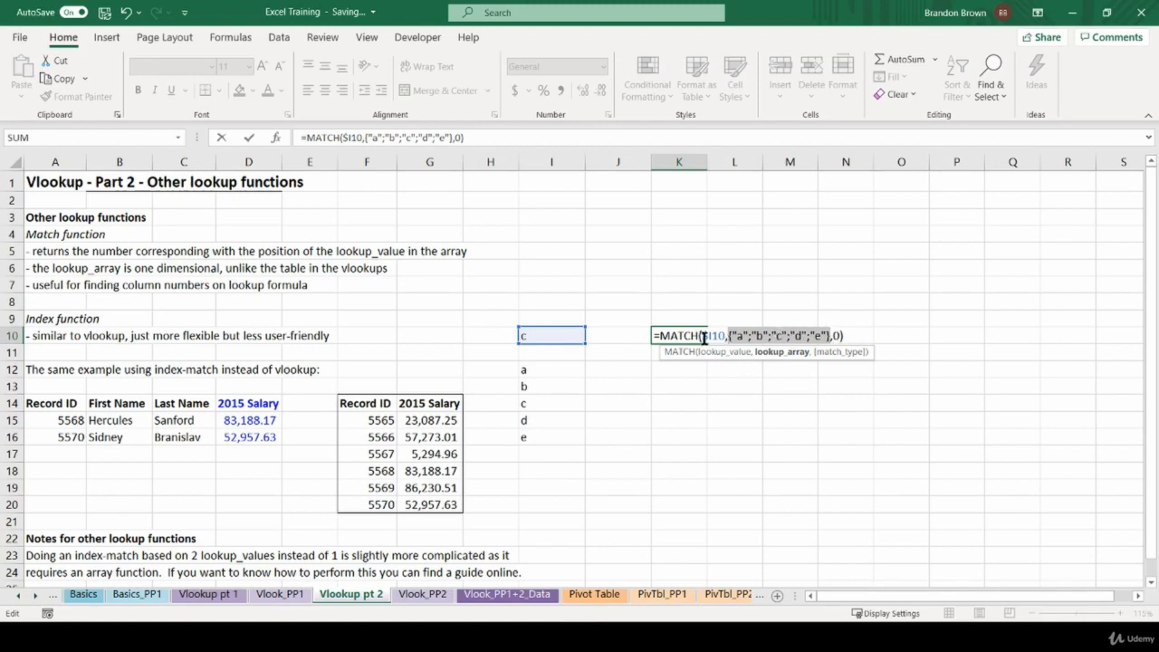
drag(703, 337, 723, 338)
key(F9)
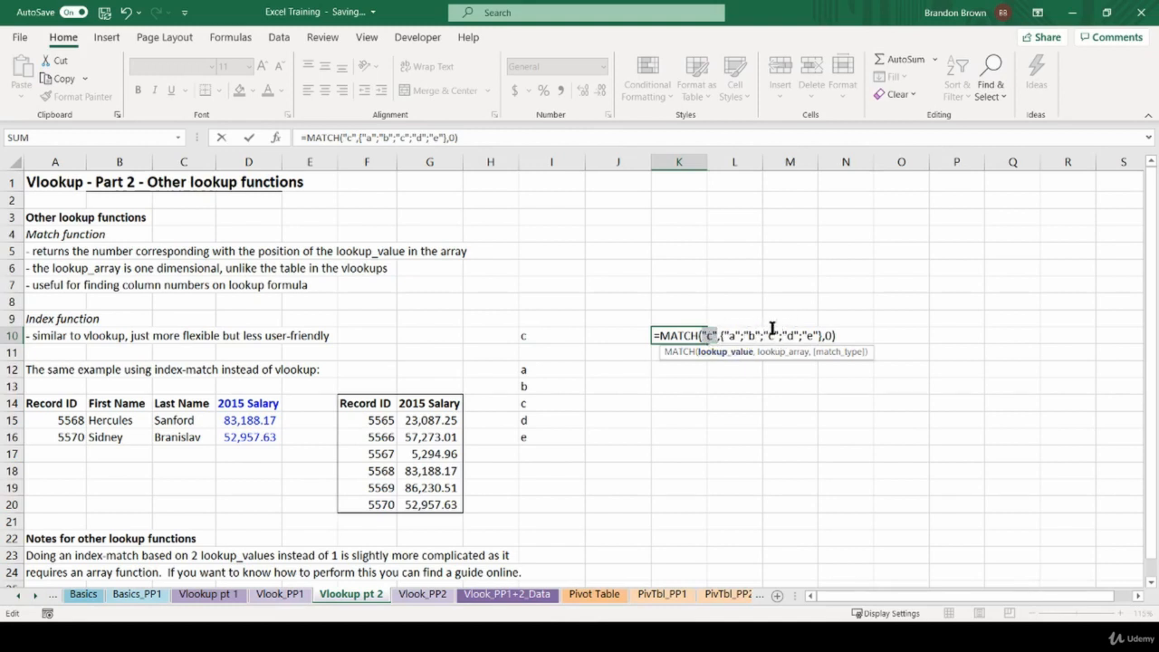
key(Escape)
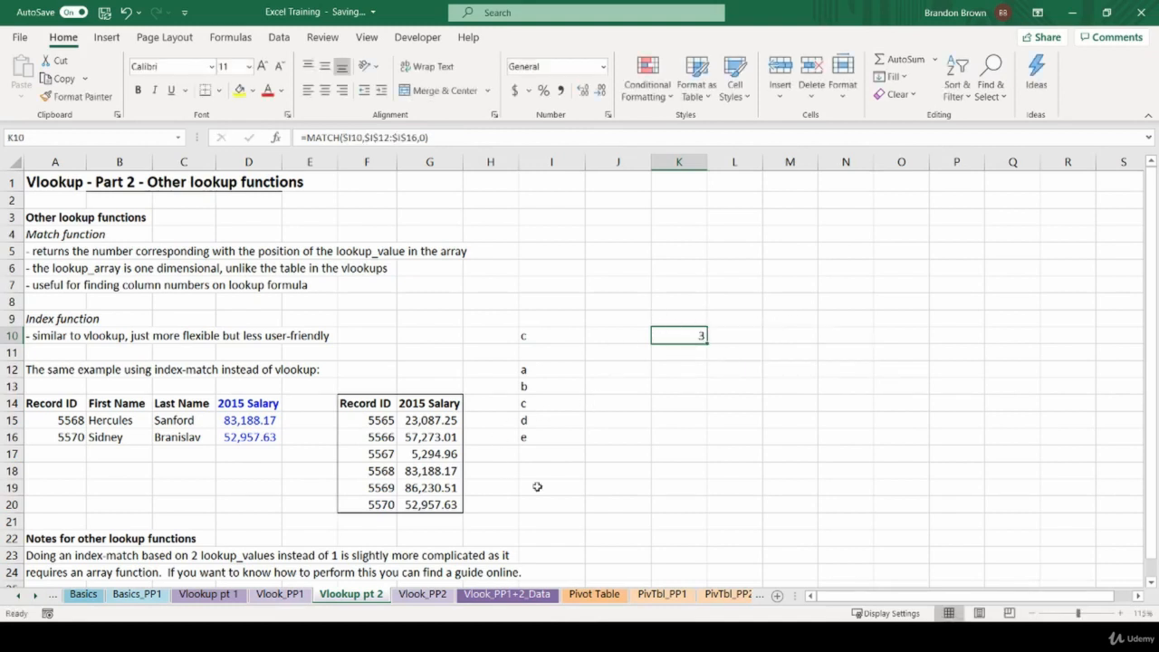
Set the lookup value in I10 to f, a letter outside the array, and review the MATCH formula in K10.
click(528, 334)
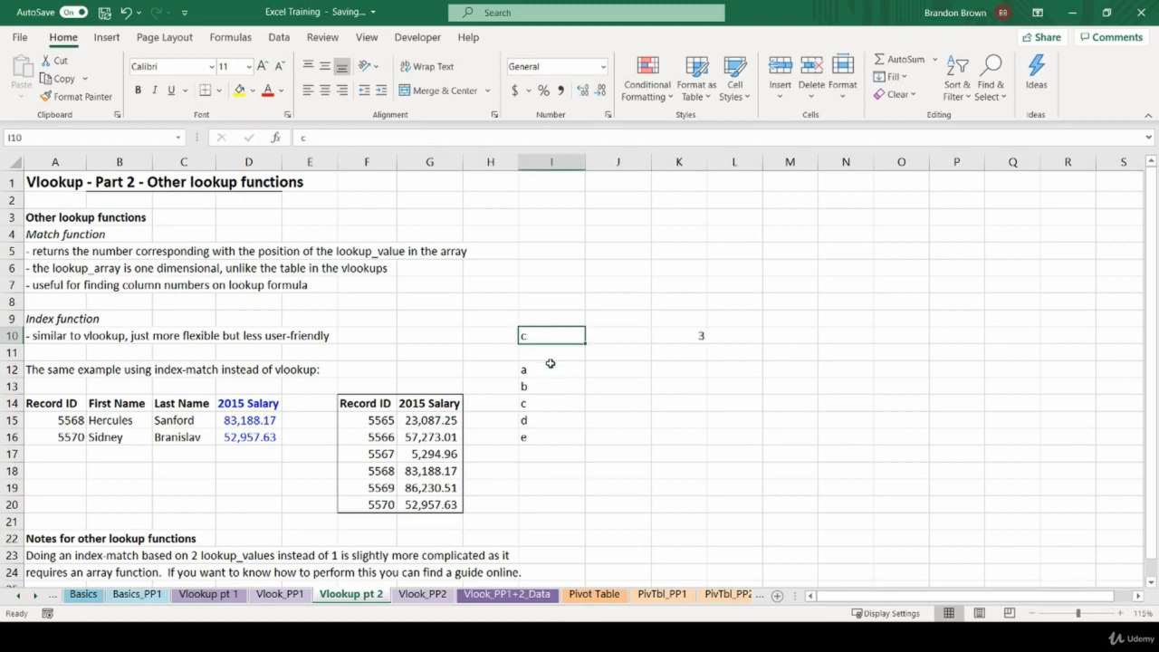
text(f)
key(Return)
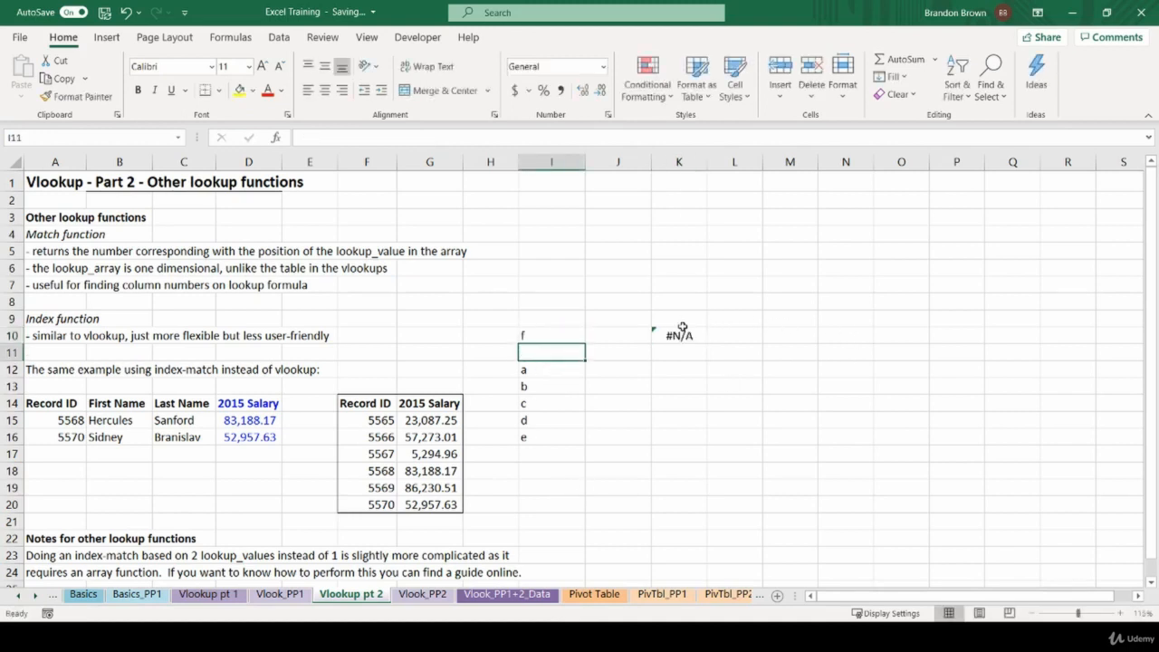
double_click(680, 333)
key(Escape)
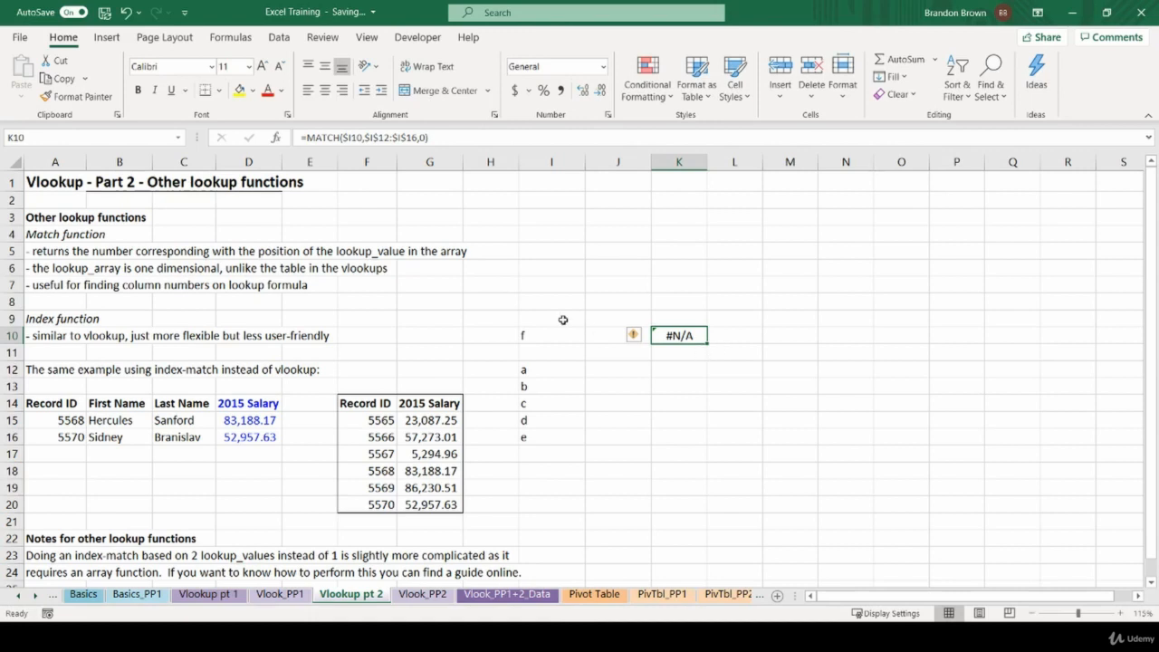
drag(555, 303, 680, 466)
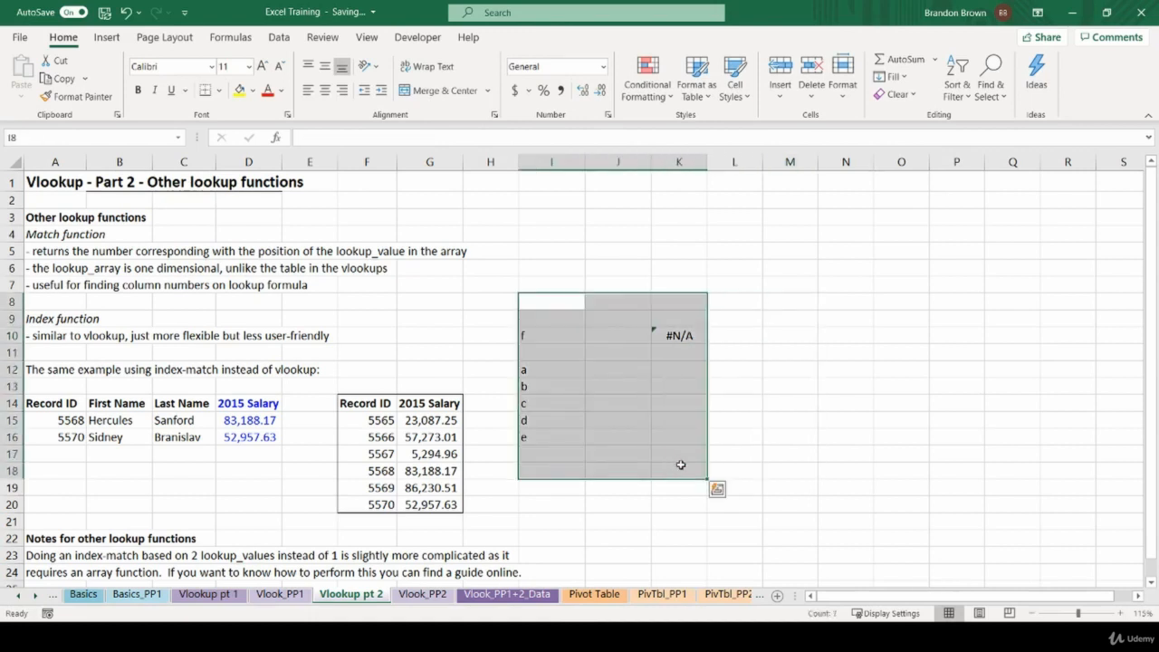
click(541, 336)
drag(555, 367, 556, 448)
Set the lookup value in I10 to knee and replace the array entries in I12 to I14 with arm, back and knee.
click(571, 334)
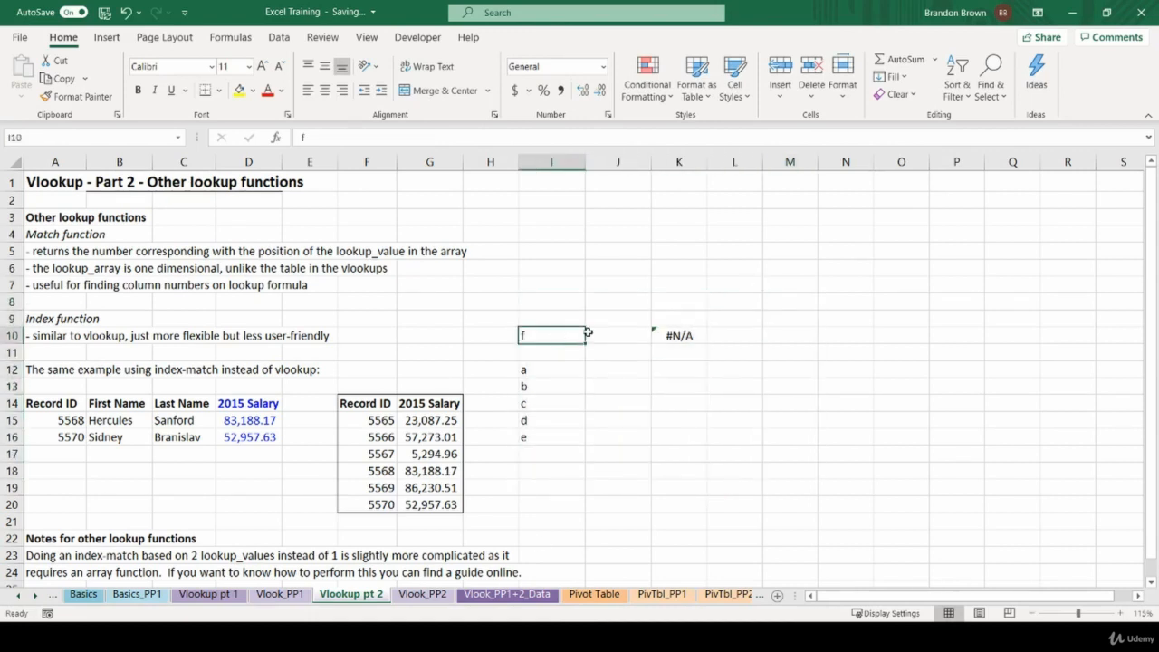
text(knn)
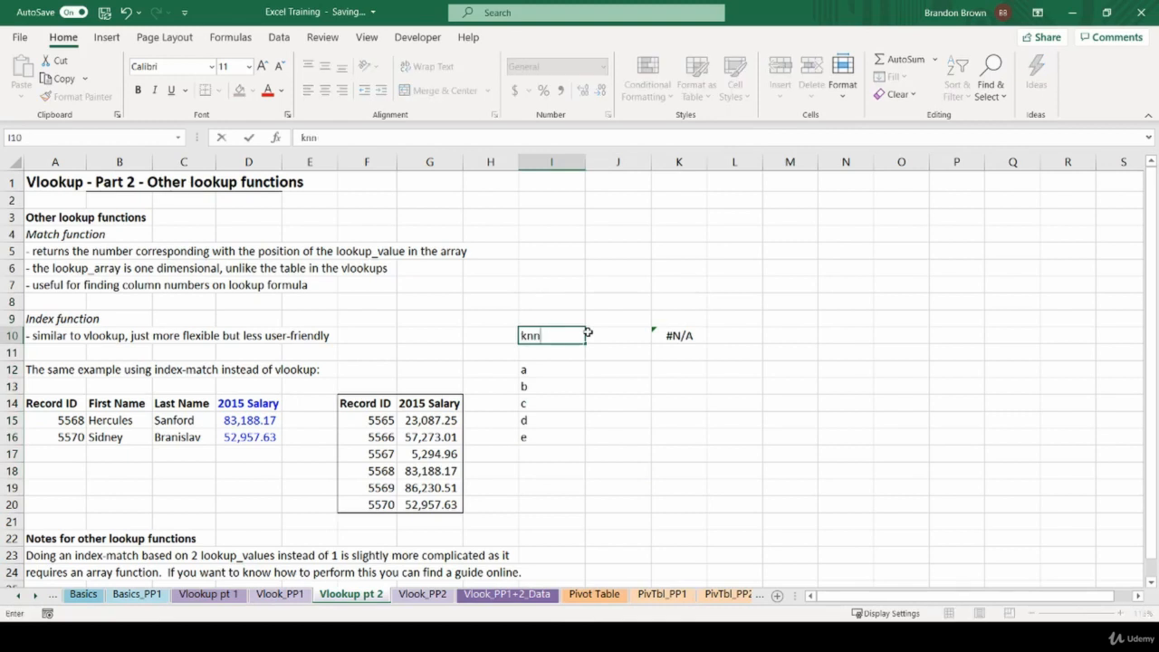
key(Return)
key(Return)
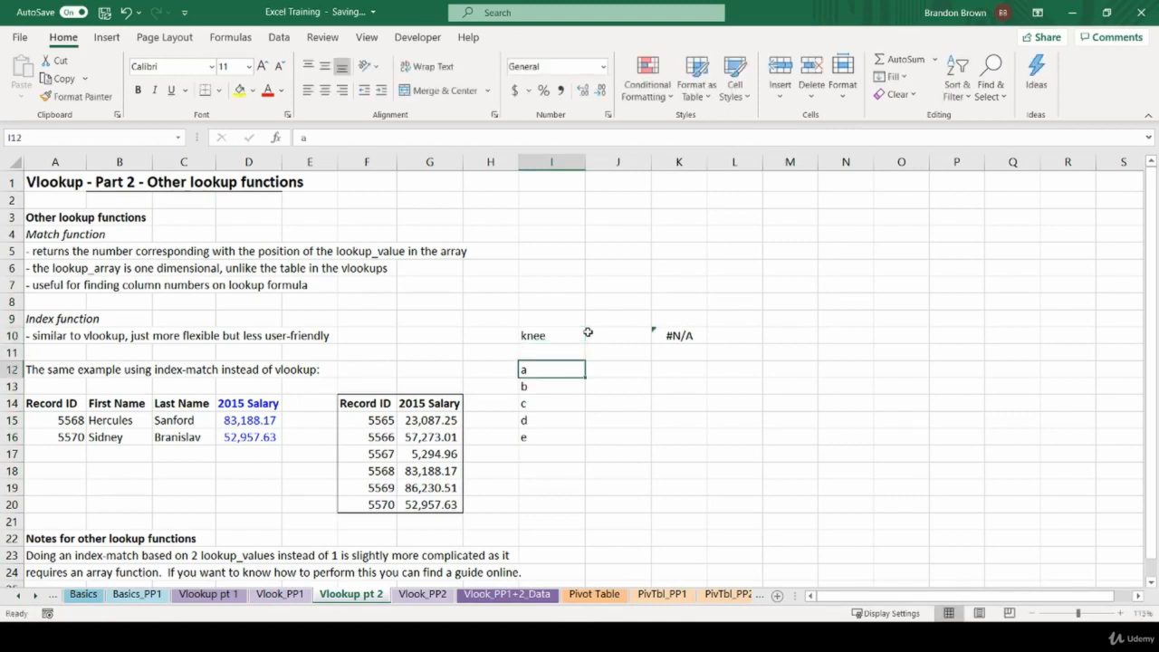
text(arm)
key(Return)
text(back)
key(Return)
text(kne)
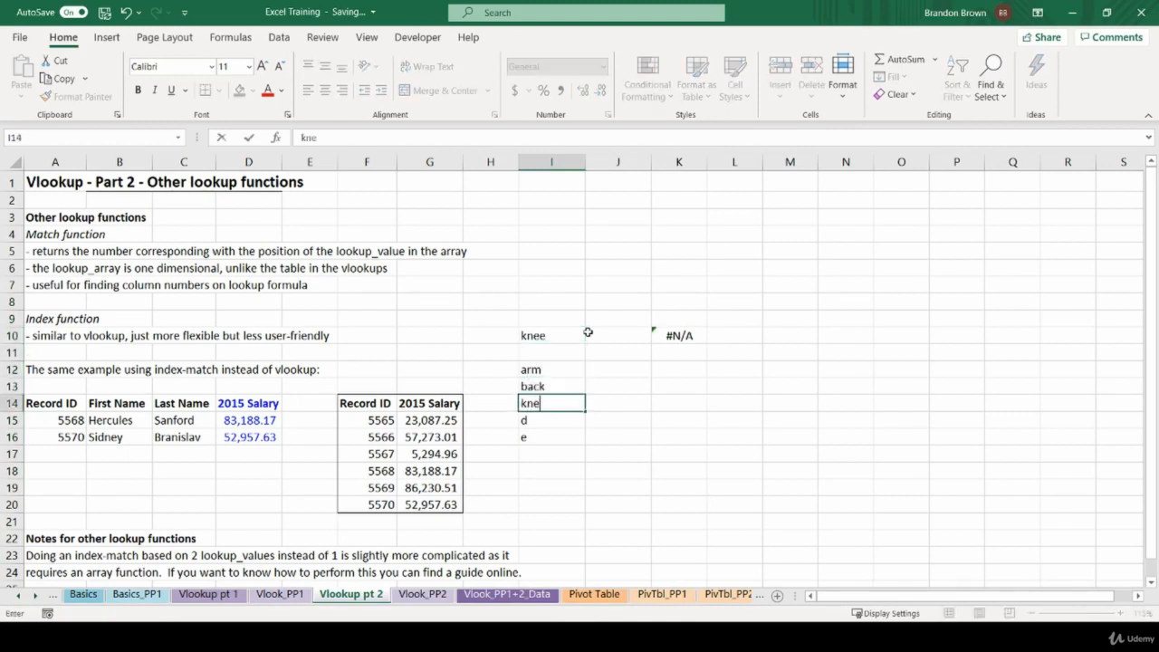
text(e)
key(Return)
click(583, 405)
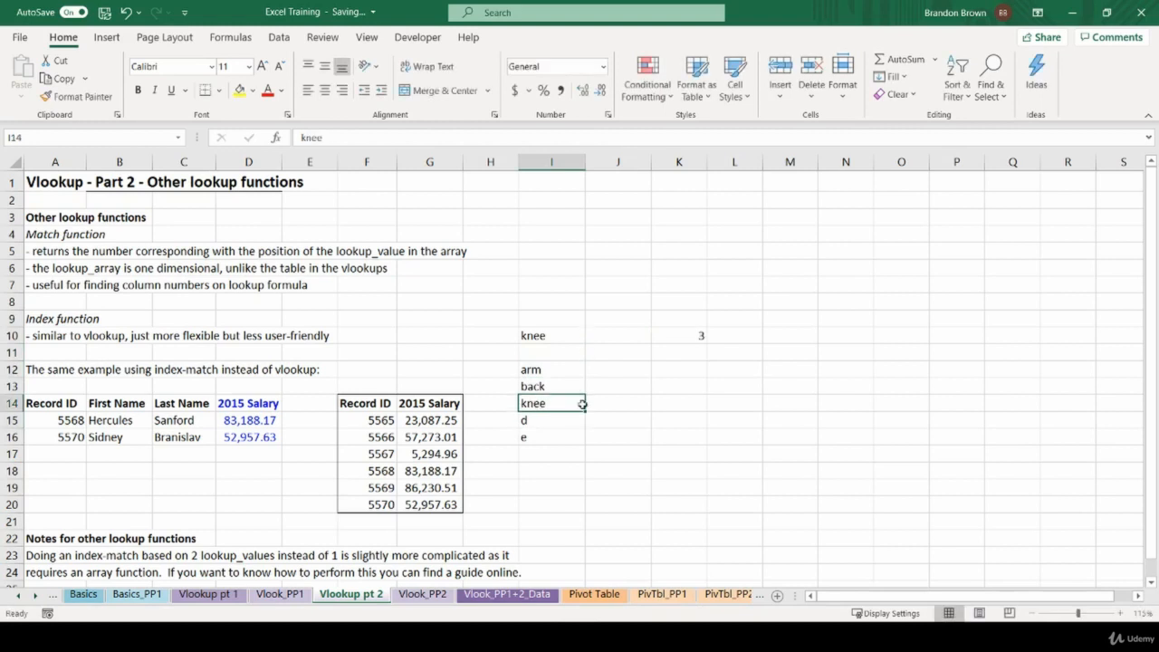
Clear the sample MATCH example from I10:K16 and select the Index function heading row.
drag(577, 336, 691, 437)
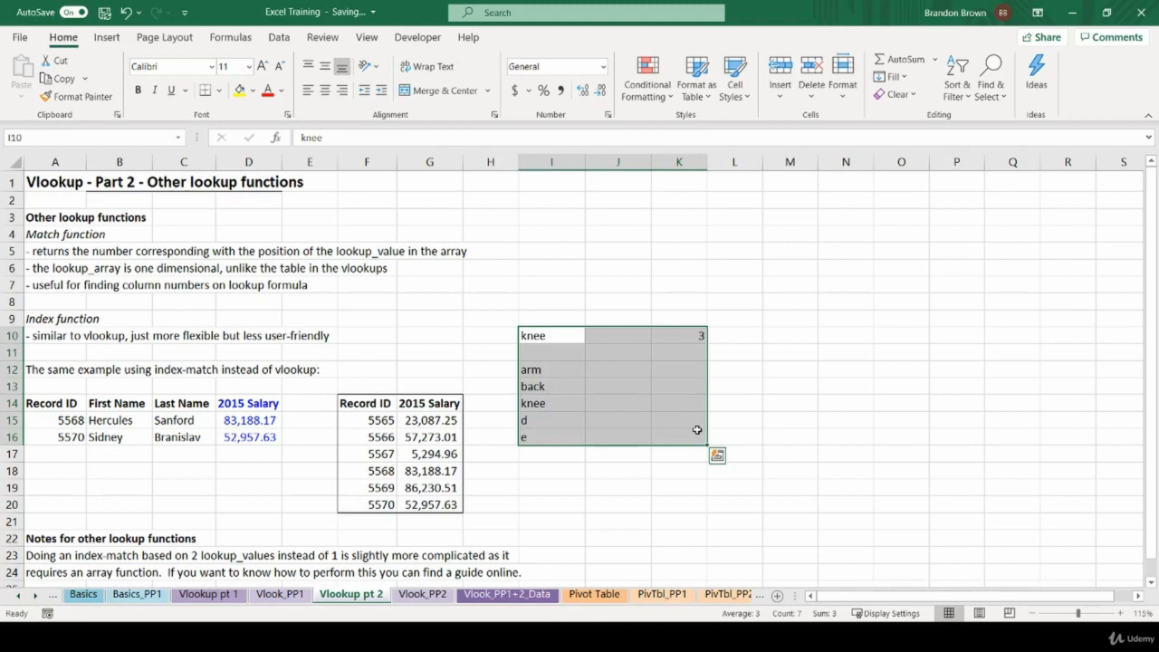
key(Delete)
click(458, 338)
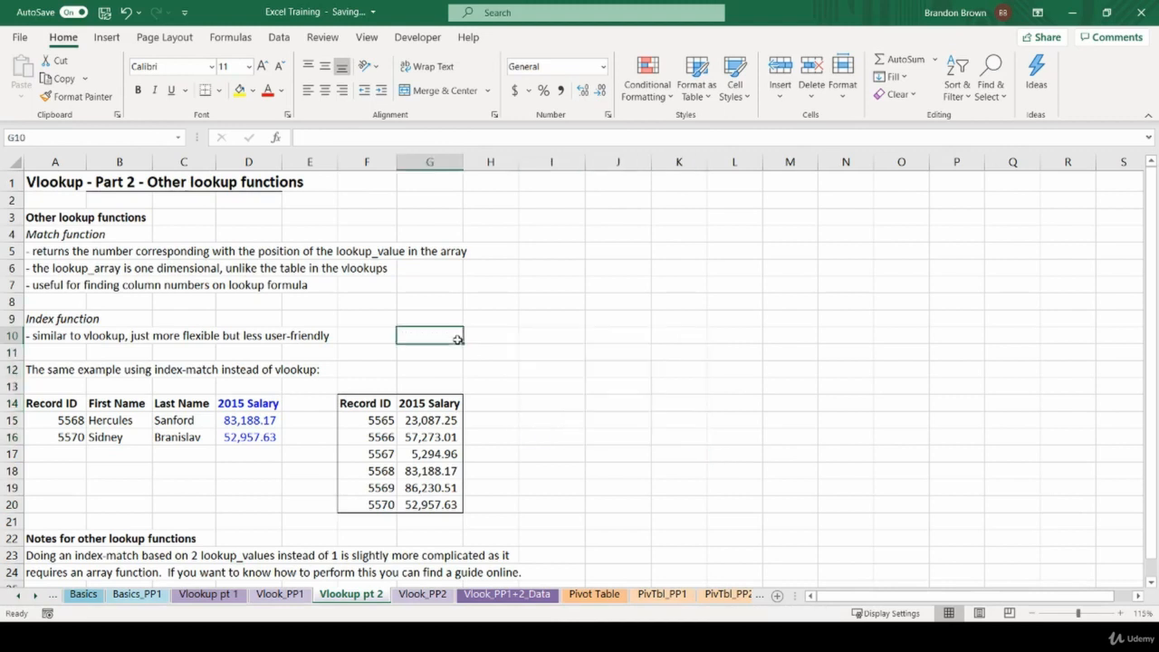
click(40, 318)
key(shift+space)
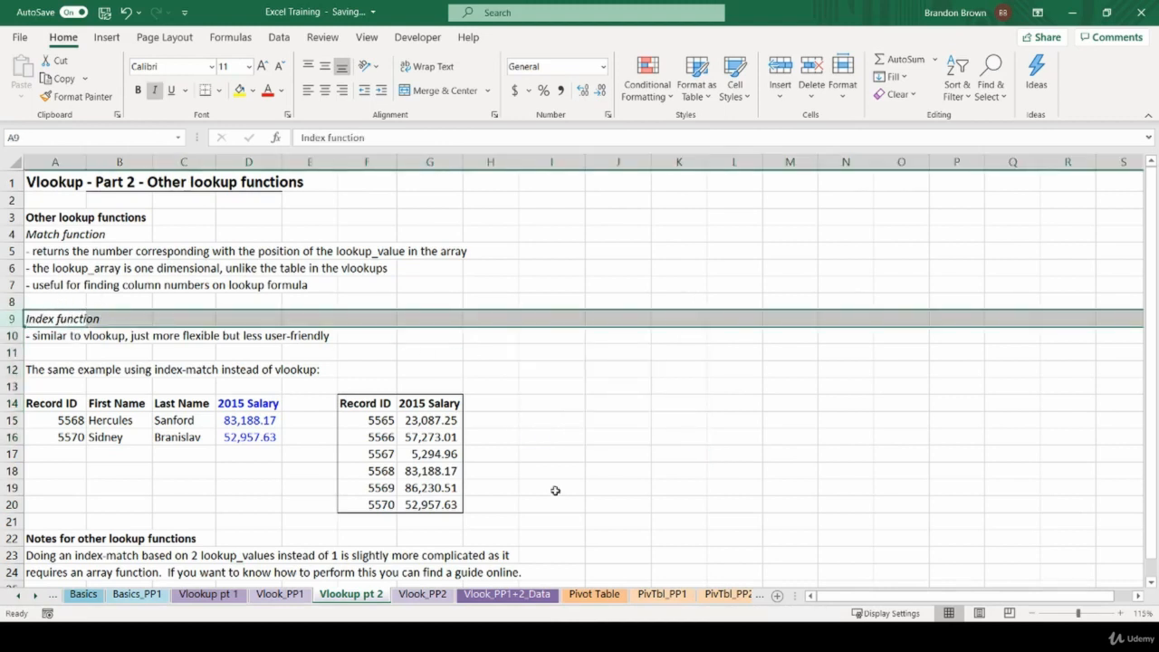
Review the Index function notes and the index-match formulas in the 2015 Salary cells D15 and D16.
click(569, 332)
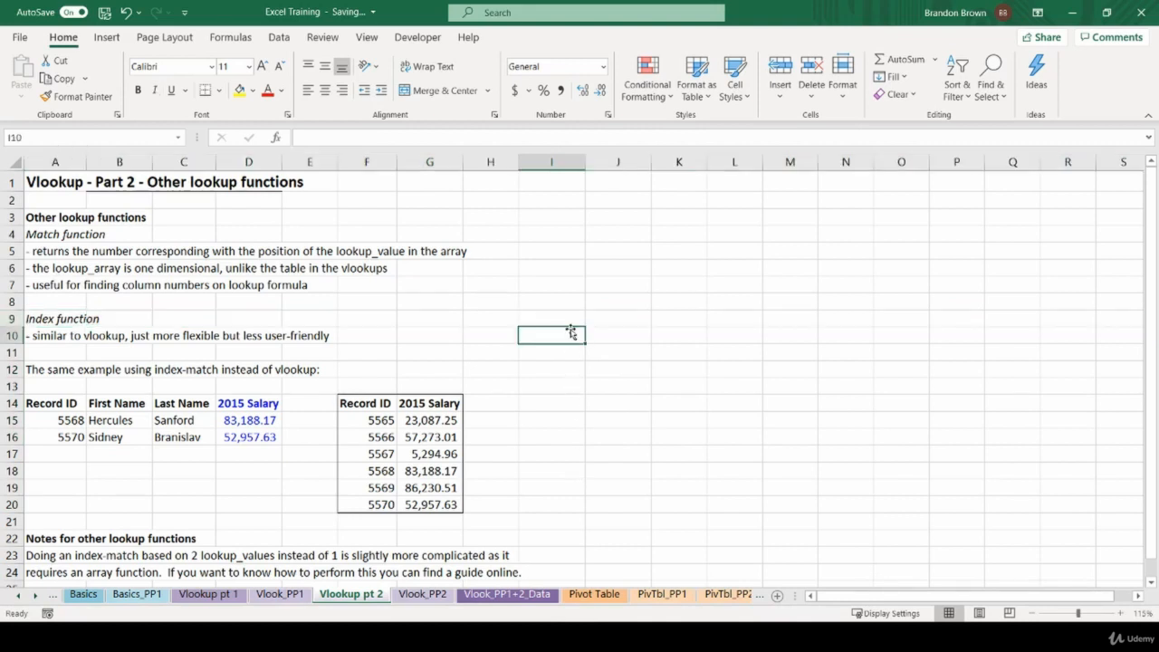
click(56, 337)
click(301, 314)
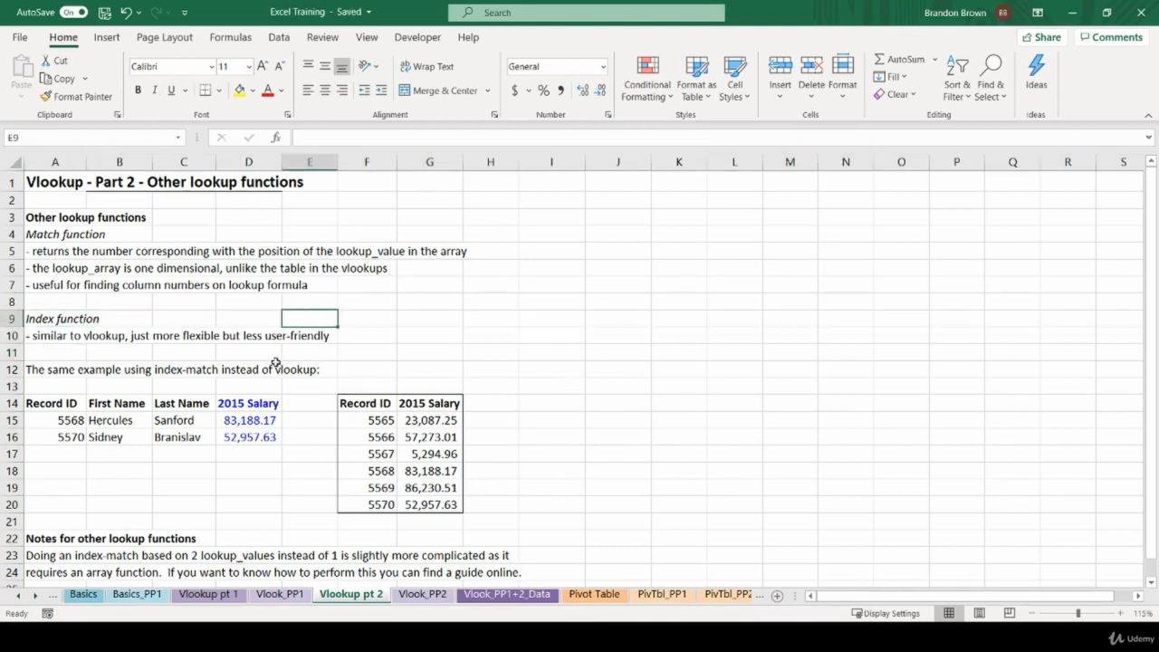
drag(245, 416, 245, 437)
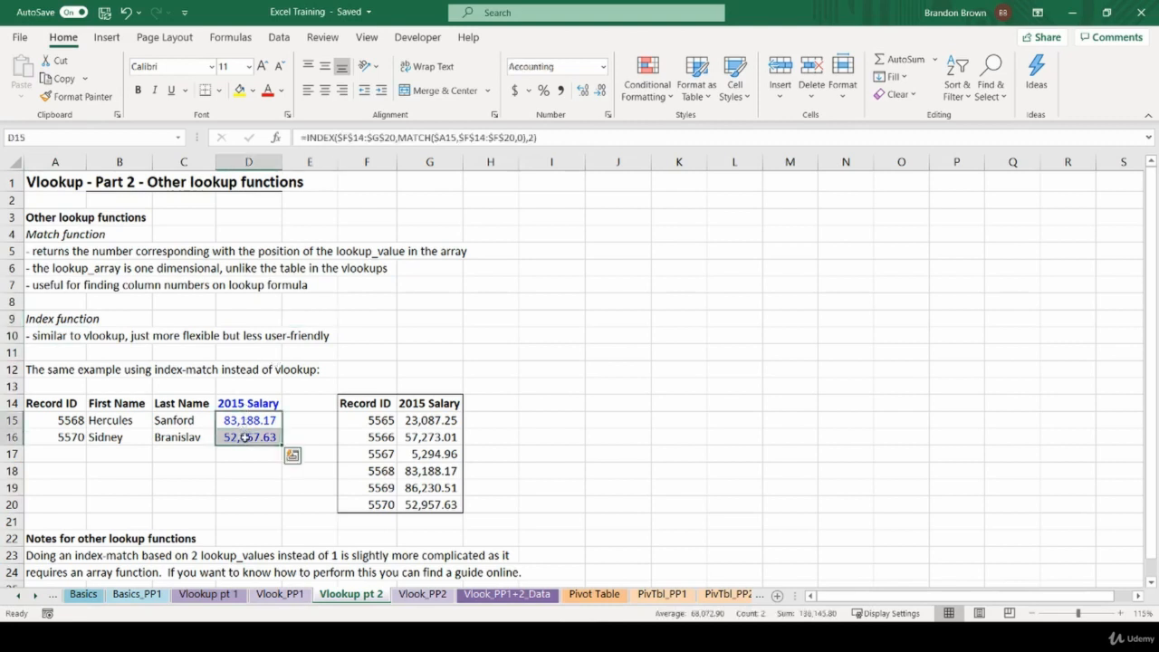
click(245, 438)
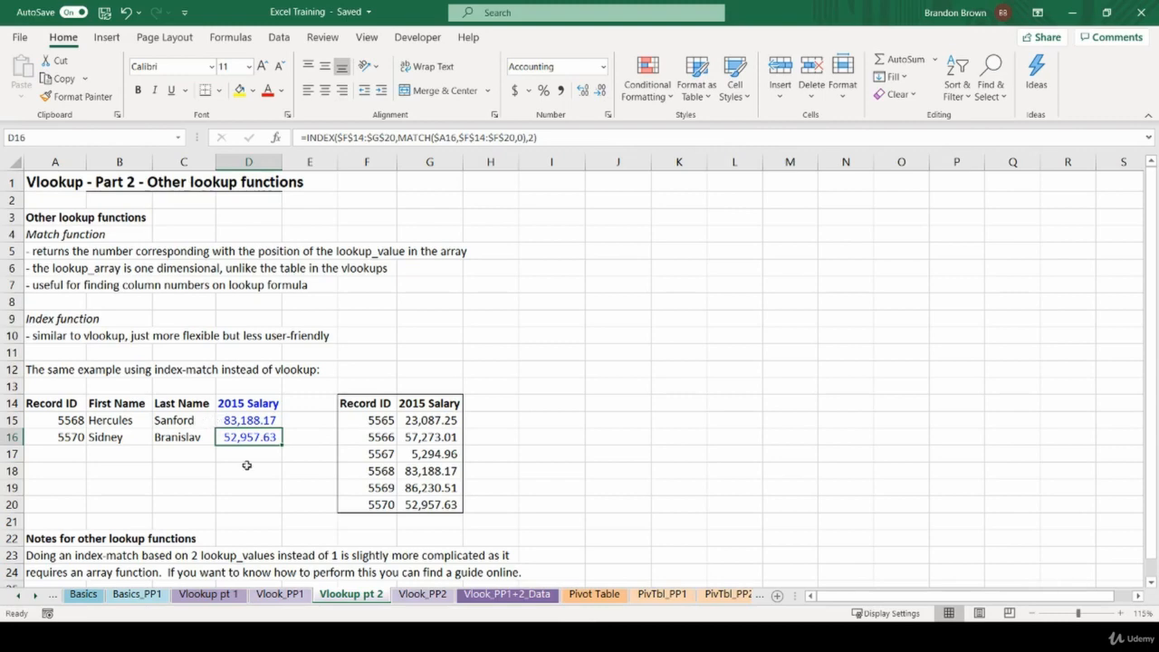
On the Vlookup pt 1 sheet, examine the salary example's Record ID, name and 2015 Salary columns.
click(233, 597)
scroll(323, 457, down, 2)
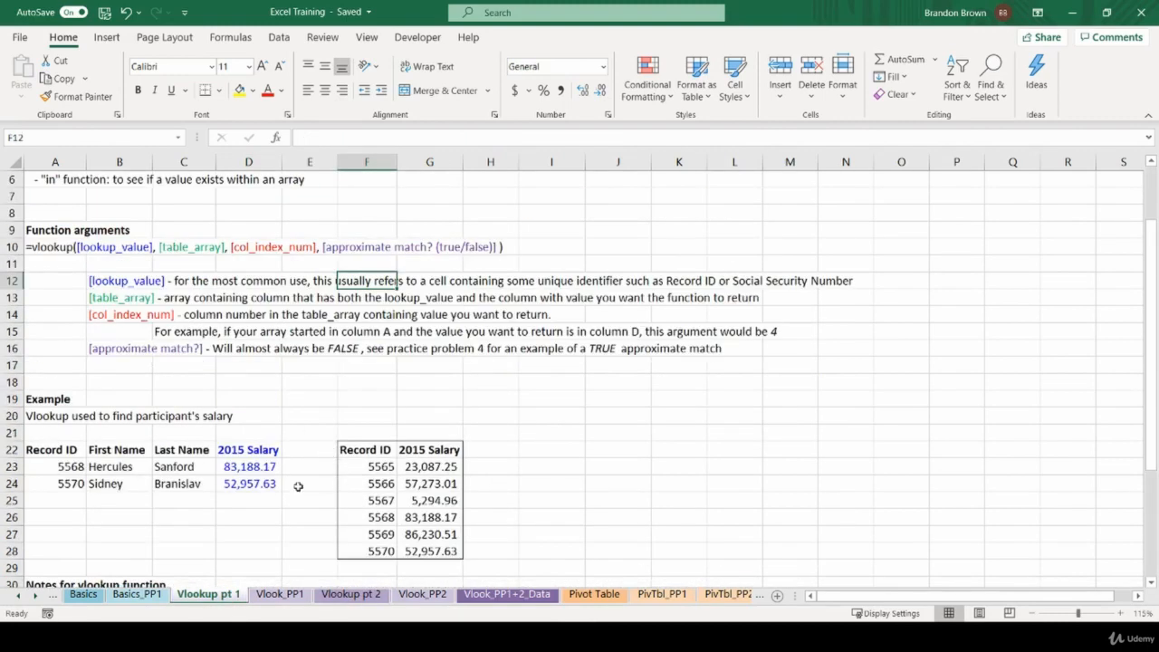
drag(90, 446, 154, 485)
click(154, 486)
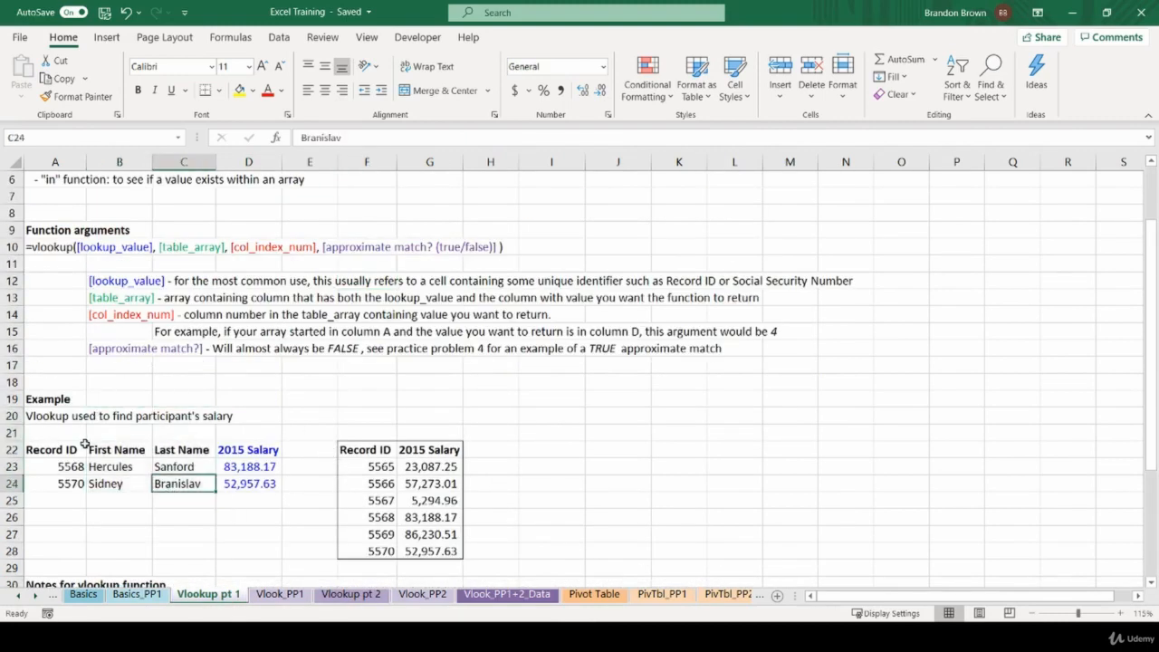
drag(83, 444, 153, 484)
drag(116, 450, 186, 487)
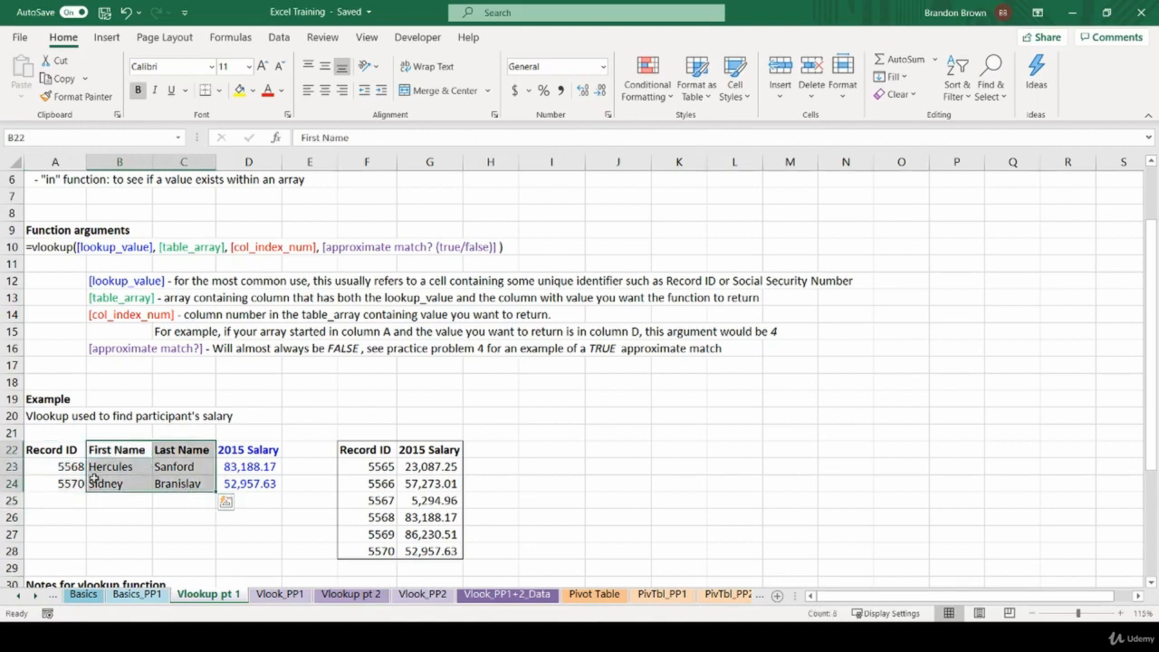
drag(50, 435, 55, 503)
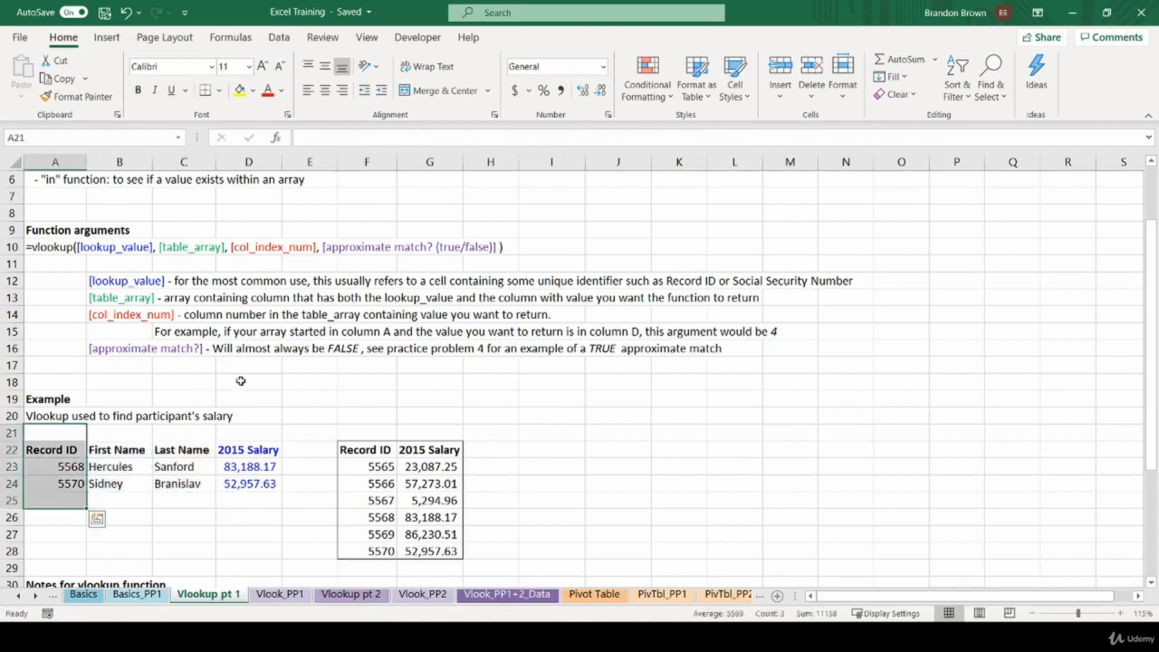
drag(116, 433, 156, 501)
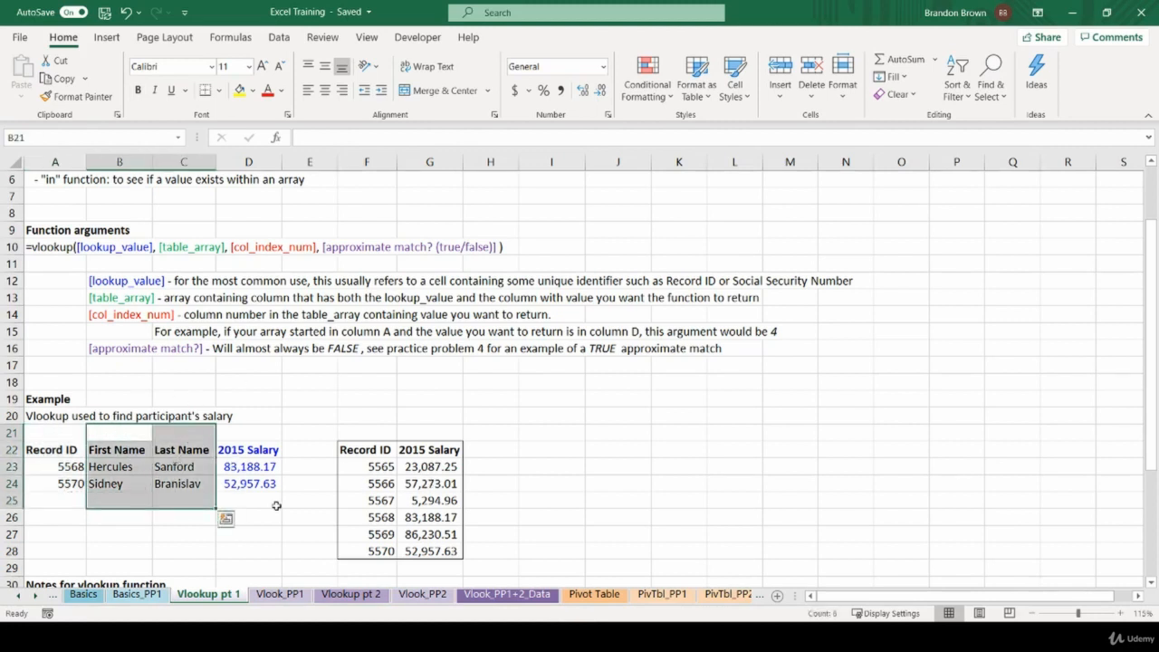
drag(249, 450, 250, 501)
drag(552, 416, 574, 548)
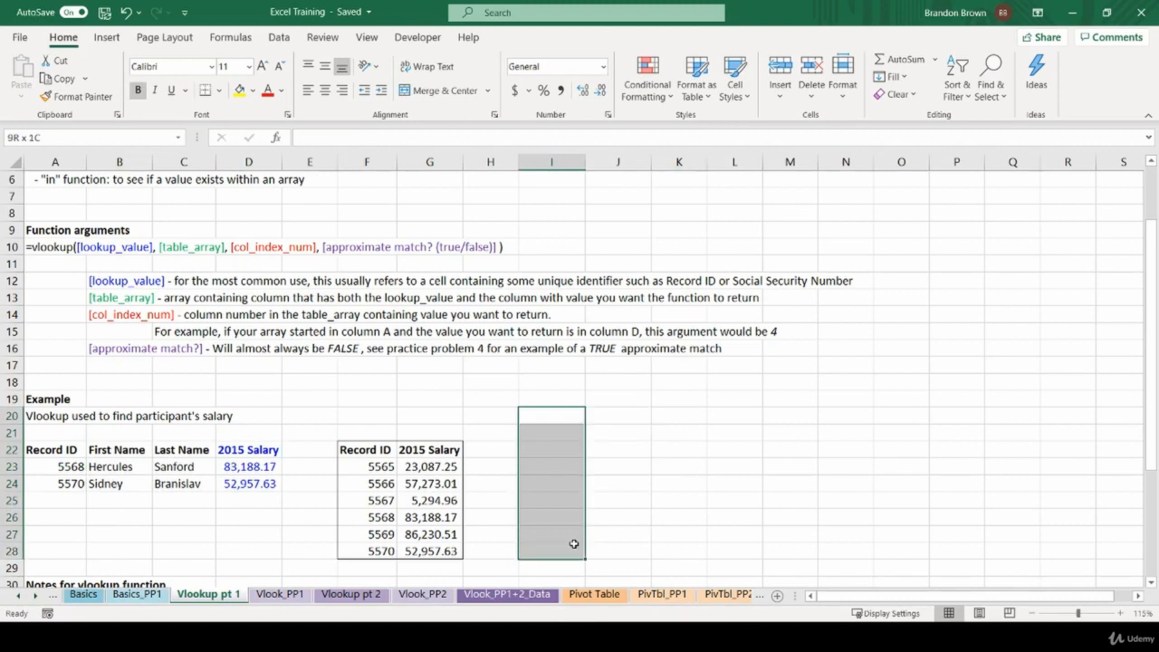
drag(257, 442, 257, 504)
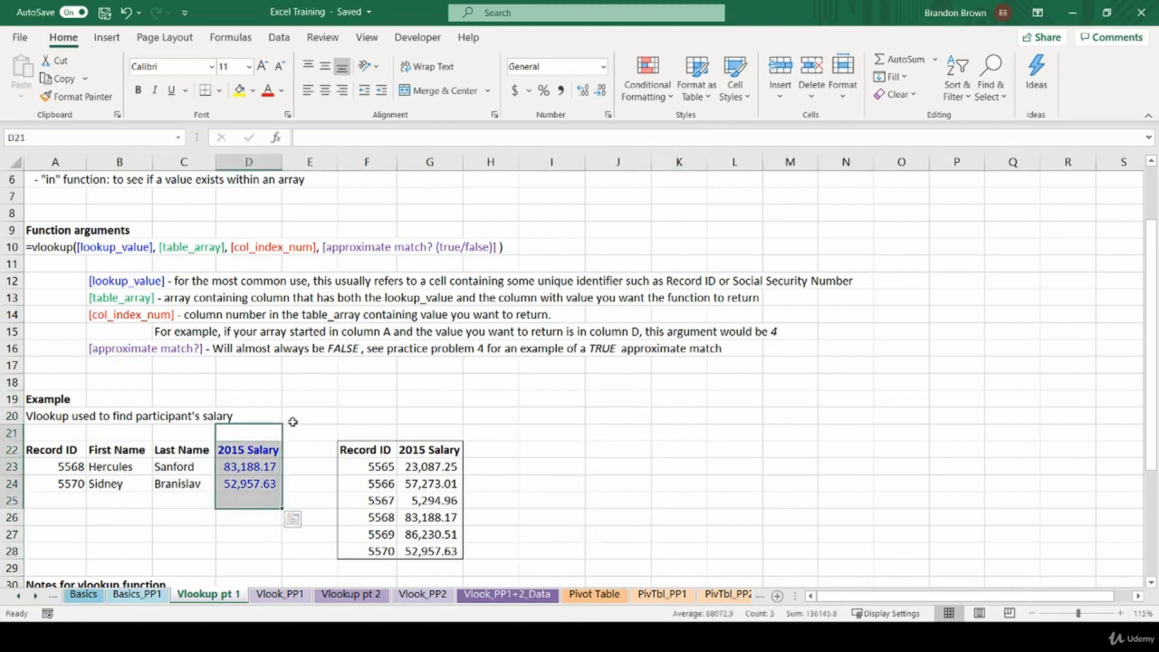
drag(89, 435, 170, 515)
Return to the Vlookup pt 2 sheet and examine D15's index-match formula and the Record ID columns of both tables.
click(343, 594)
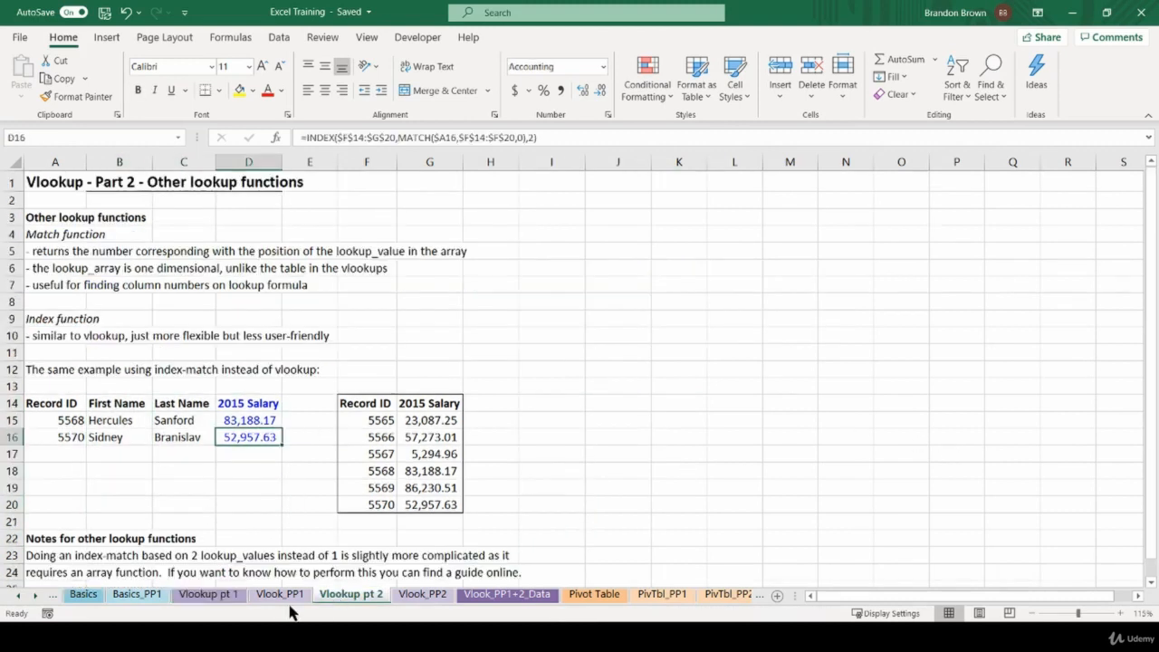
click(235, 422)
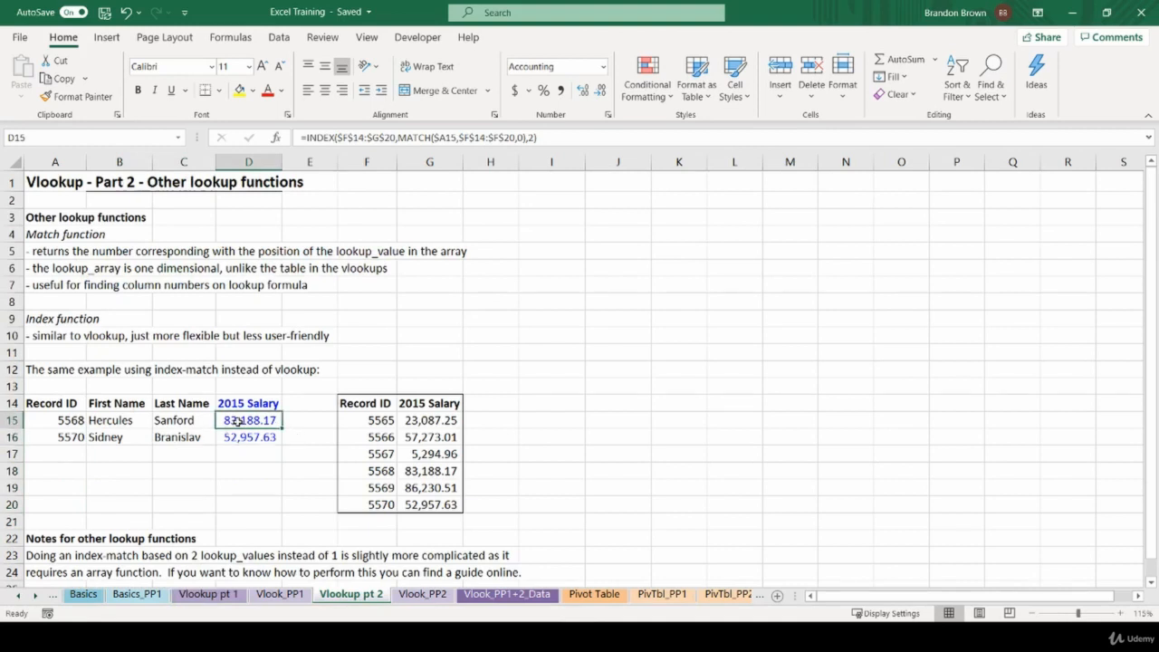
drag(57, 372, 54, 473)
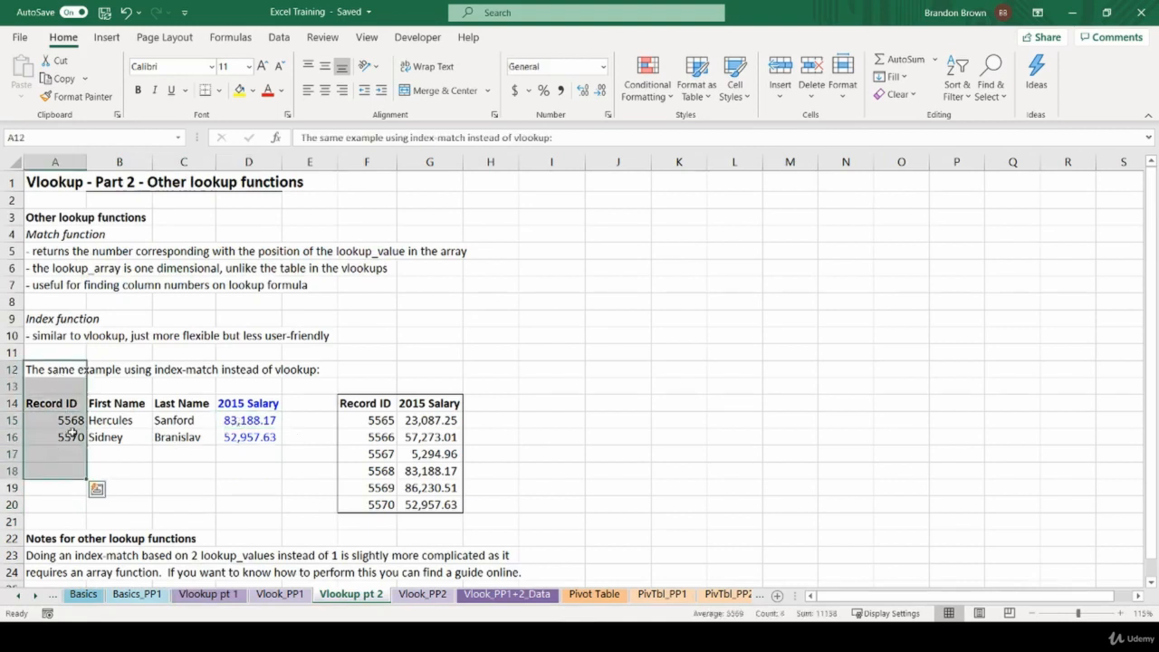
click(54, 436)
drag(359, 392, 375, 521)
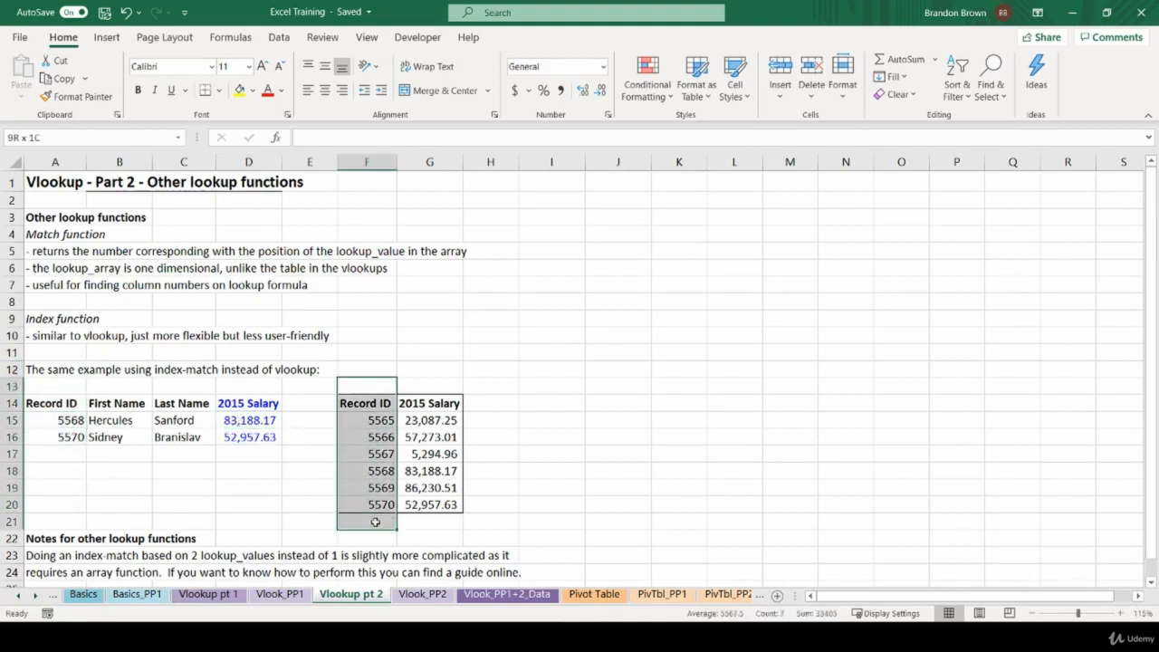
click(490, 488)
Enter a sample Recordid heading in H14 and compare the 2015 Salary column with the cells under the new heading.
click(500, 402)
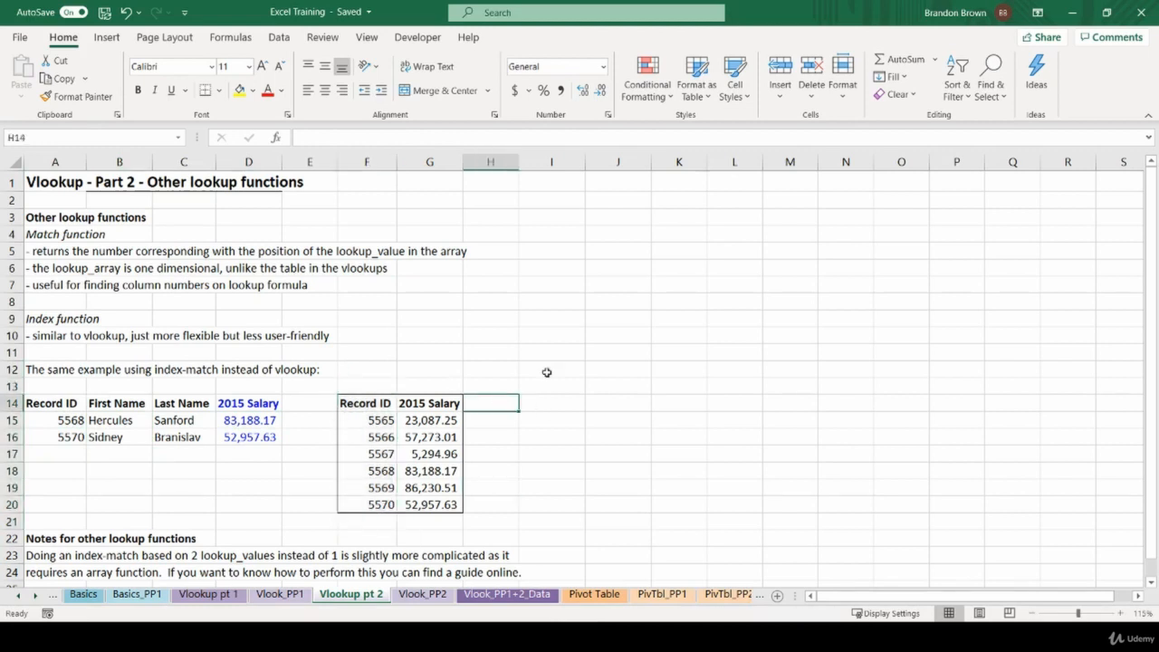
text(Recordid)
key(ctrl+Return)
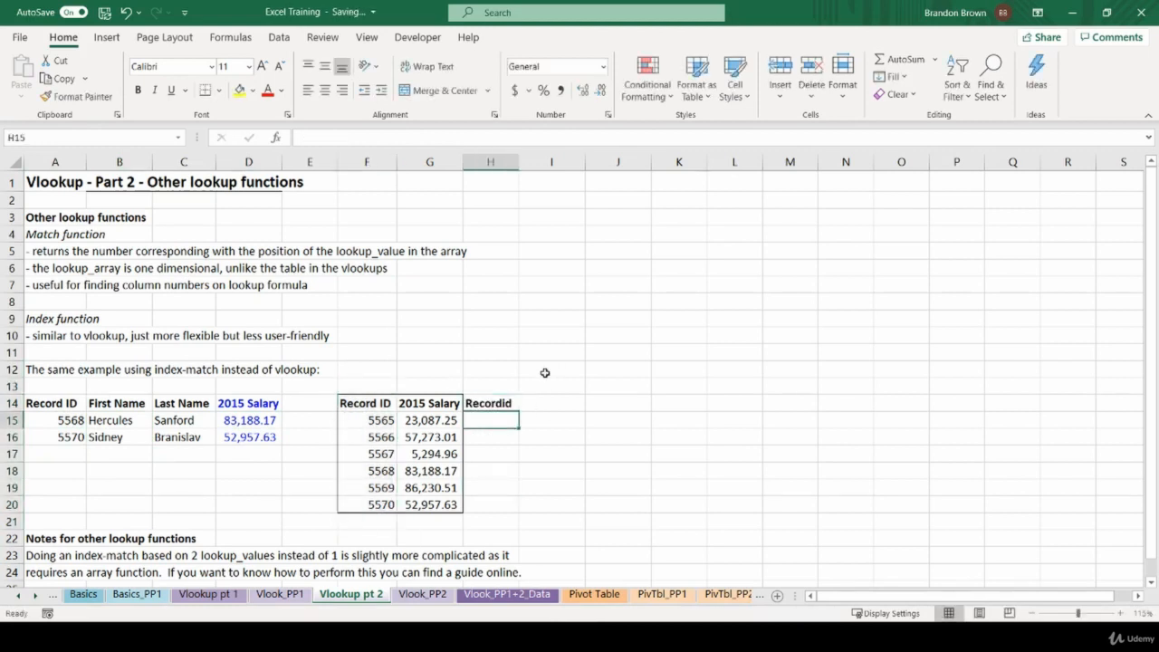
drag(486, 422, 495, 506)
drag(424, 388, 451, 535)
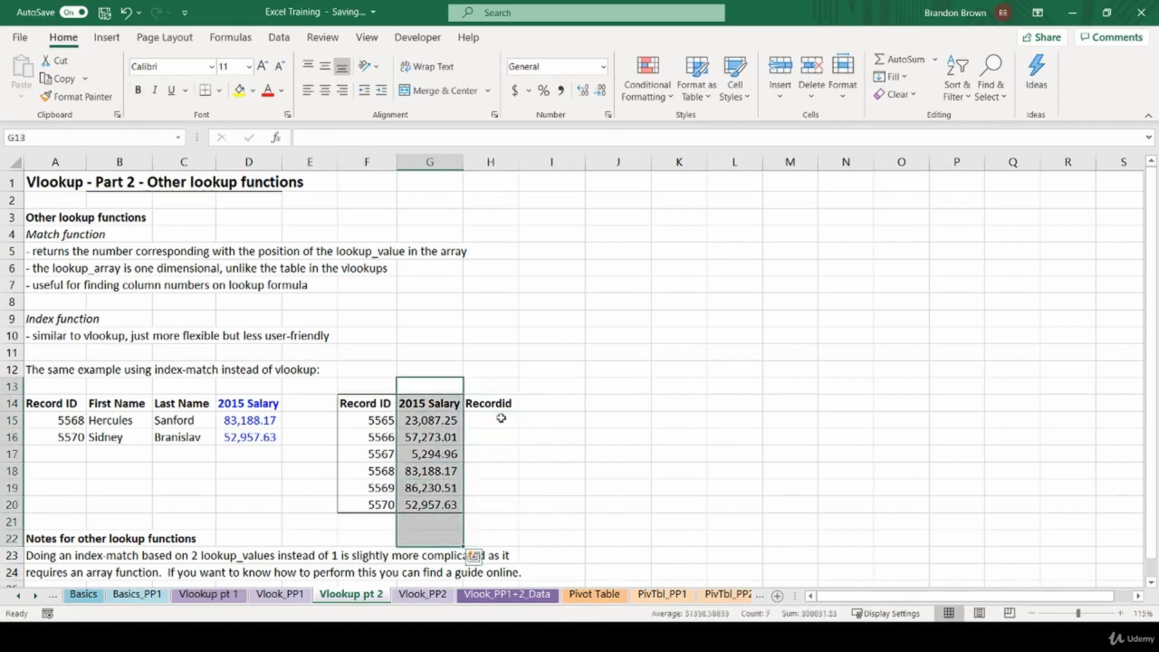
drag(498, 371, 504, 520)
click(499, 502)
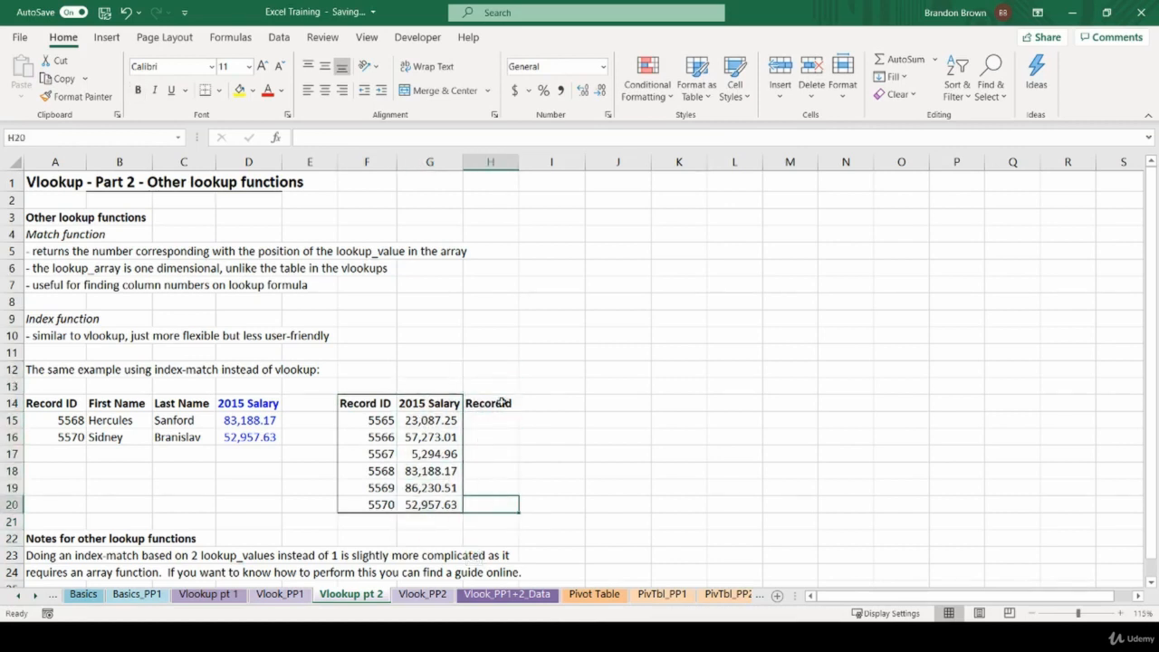
Clear the sample Recordid heading from H14.
click(504, 401)
key(Delete)
click(295, 404)
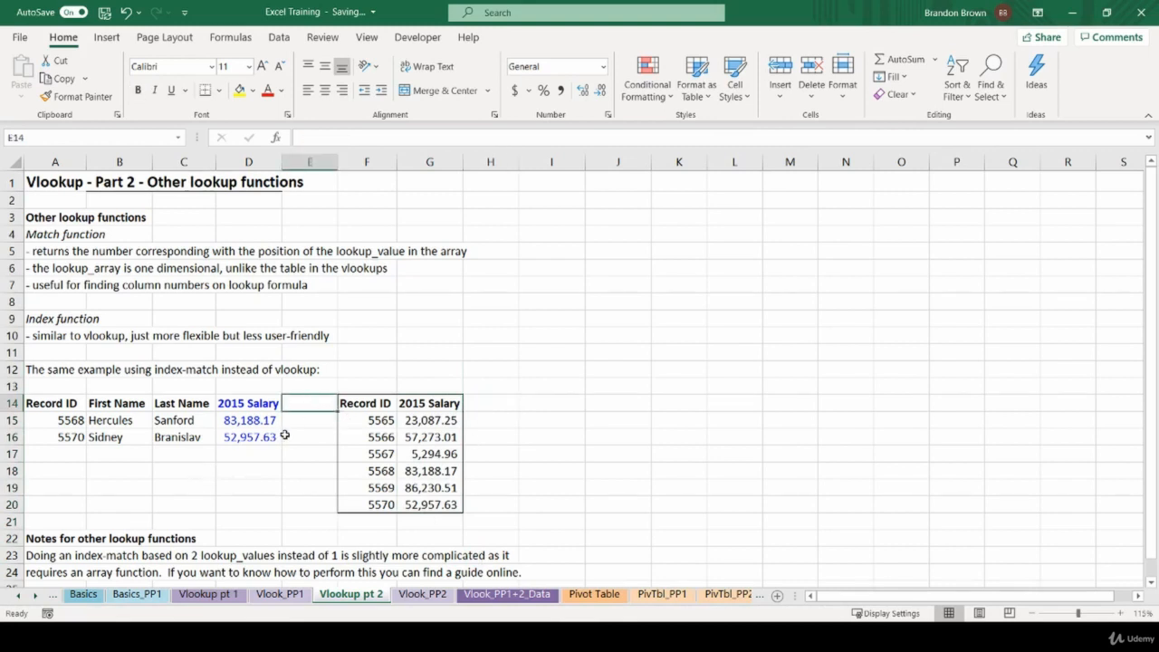
Clear the salary formula in D15 and start an INDEX formula there with the absolute array $F$14:$G$20.
click(235, 422)
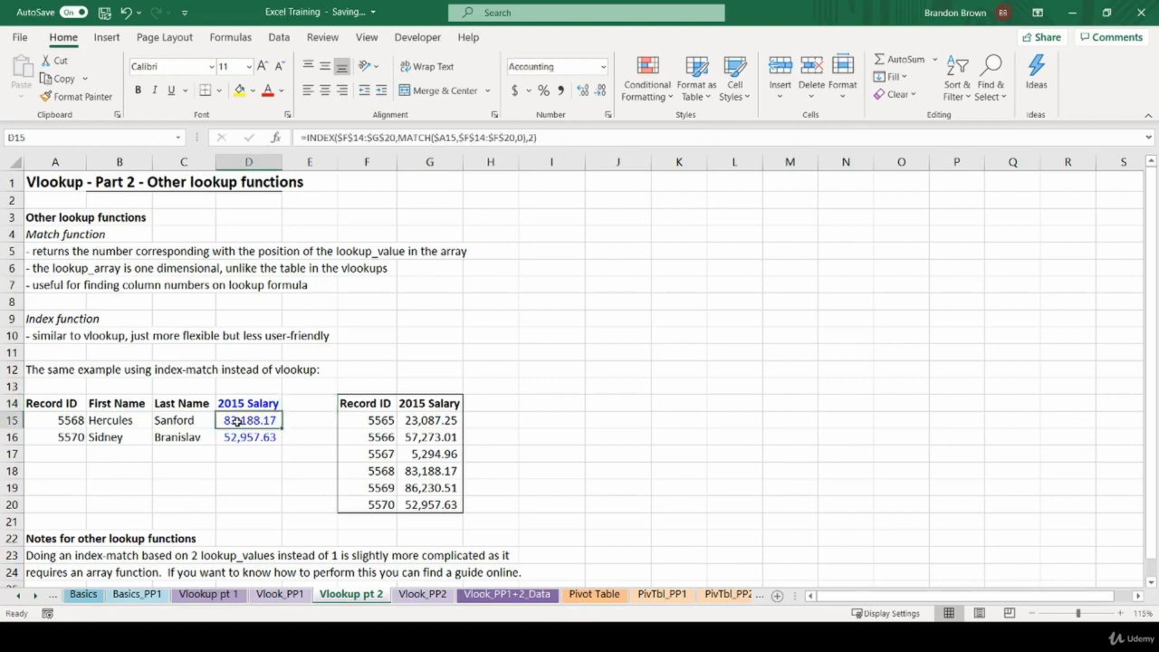
key(Delete)
text(=inde)
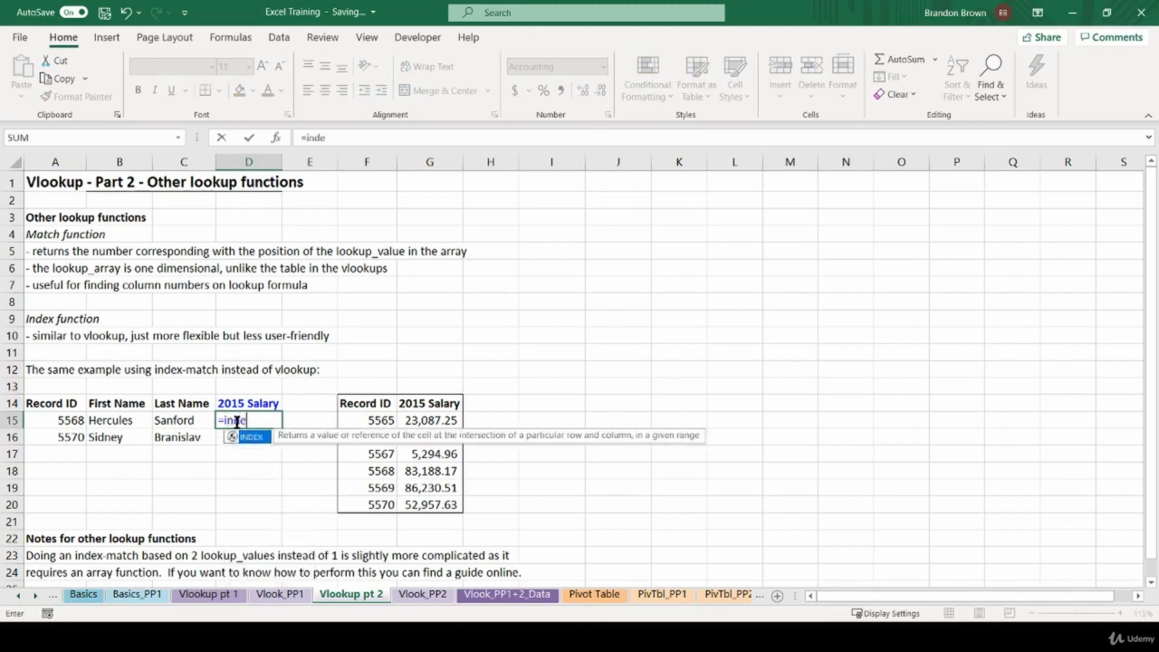
key(Tab)
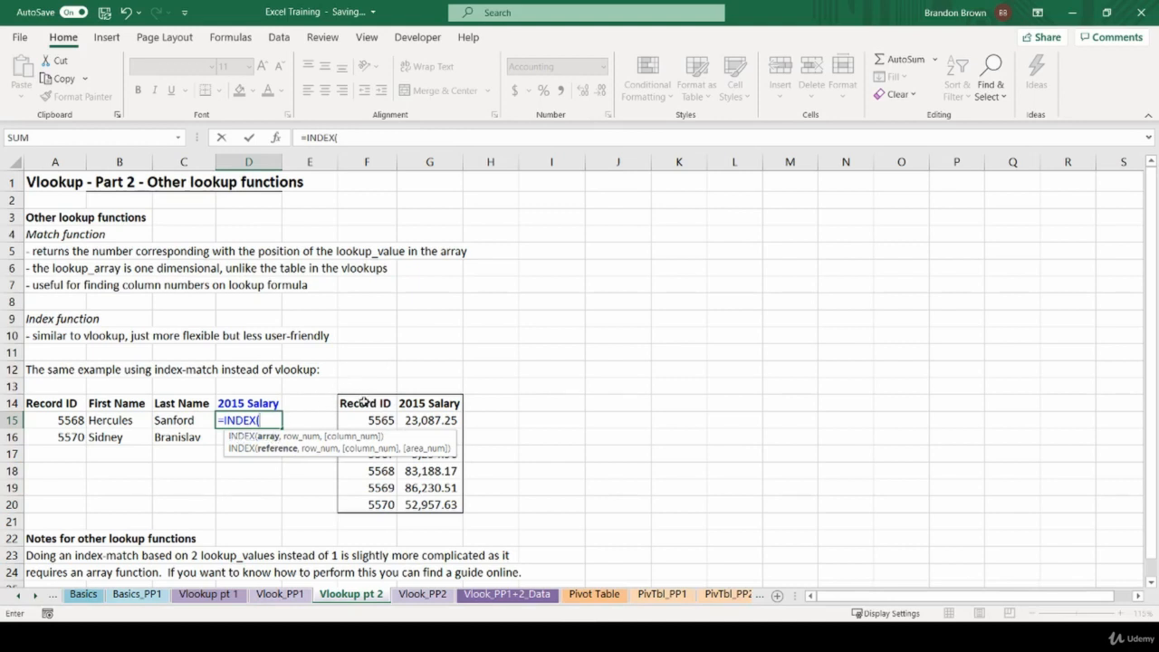
drag(363, 401, 451, 504)
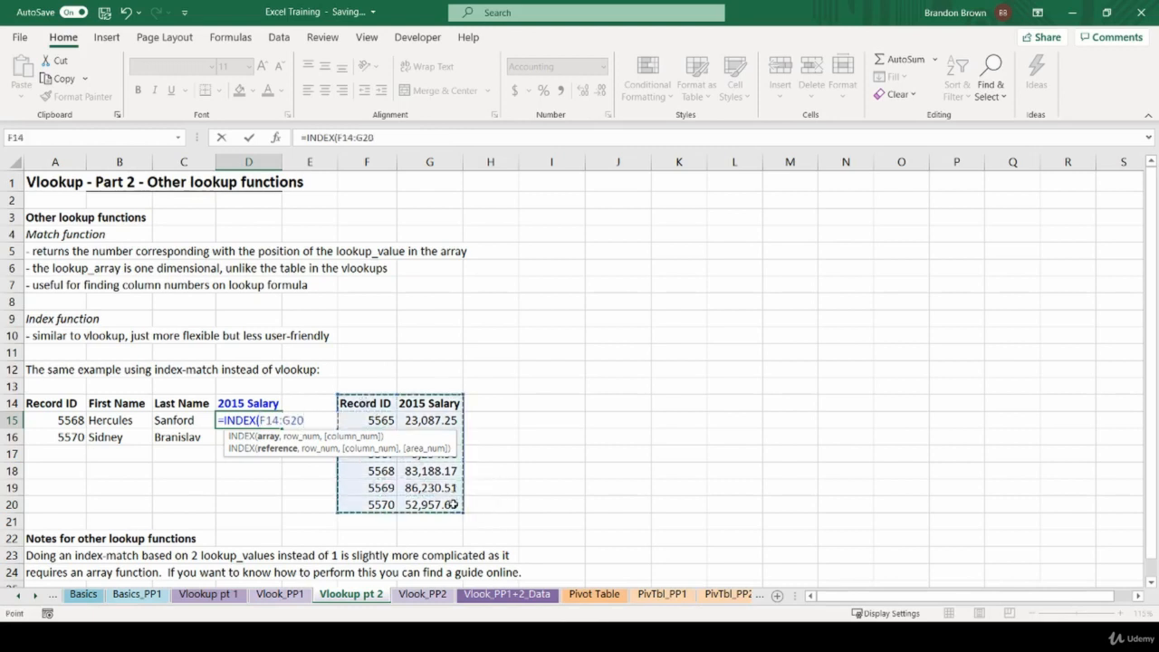
key(F4)
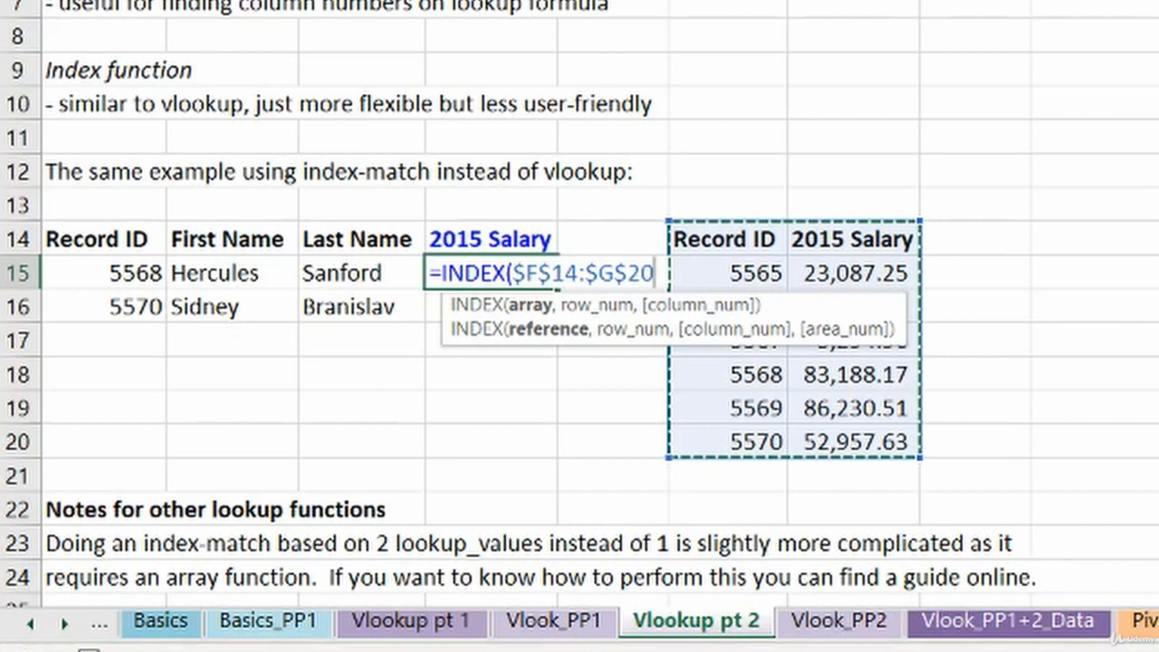
text(,)
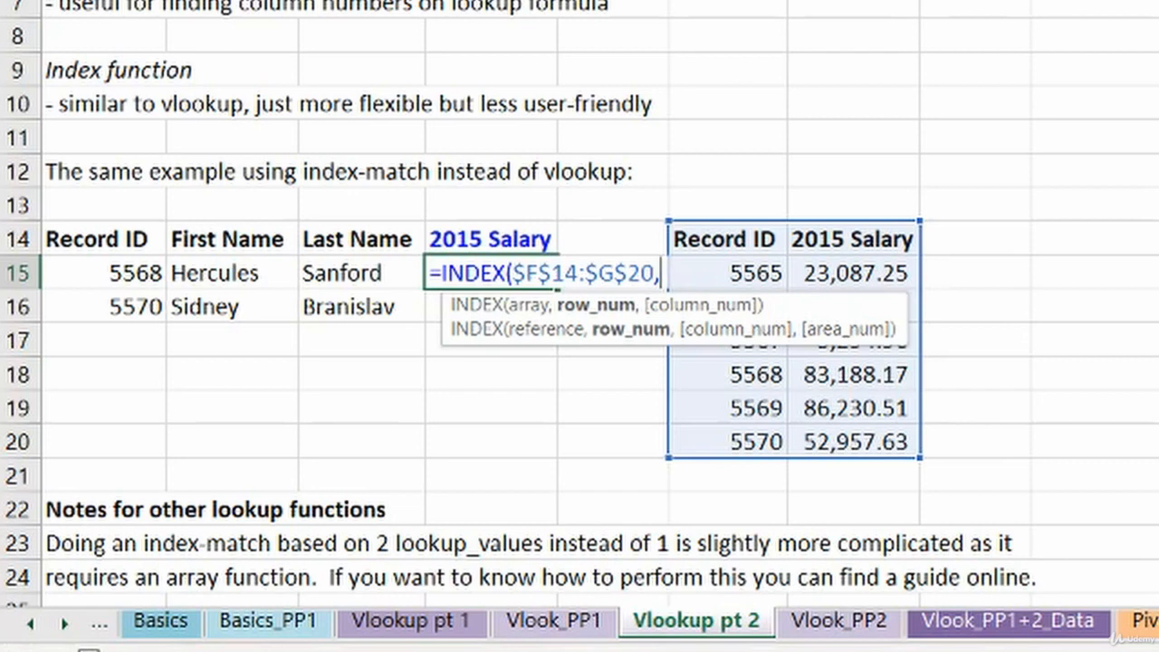
Nest a MATCH function as the INDEX row number, using $A15 with only the column locked as its lookup value.
text(mat)
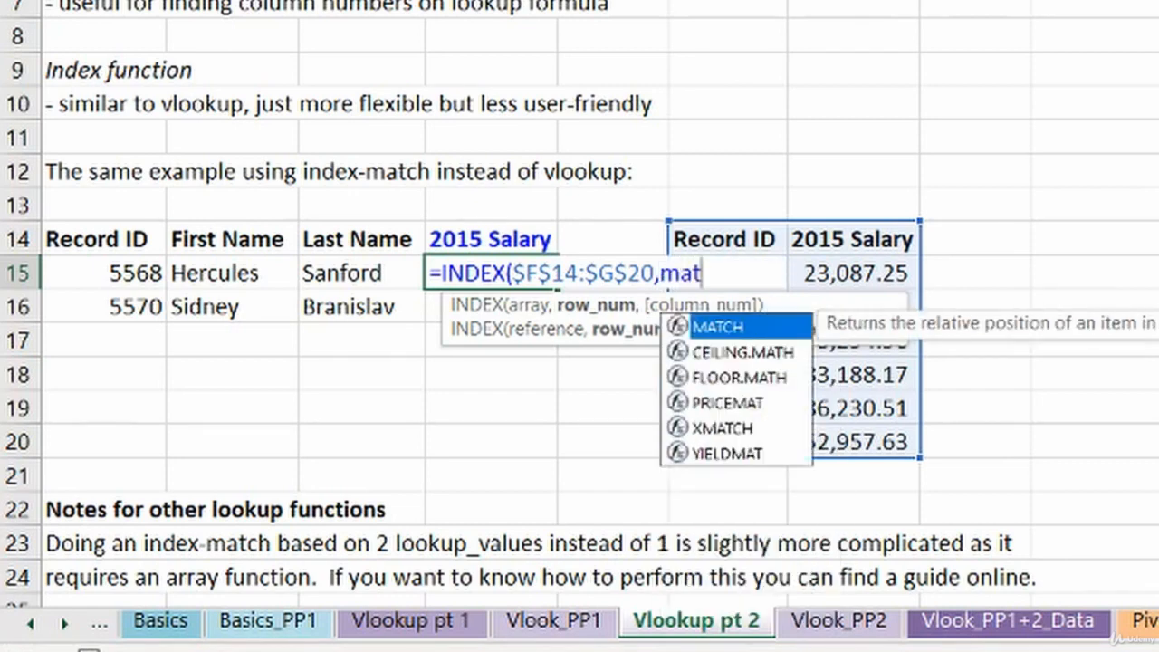
key(Tab)
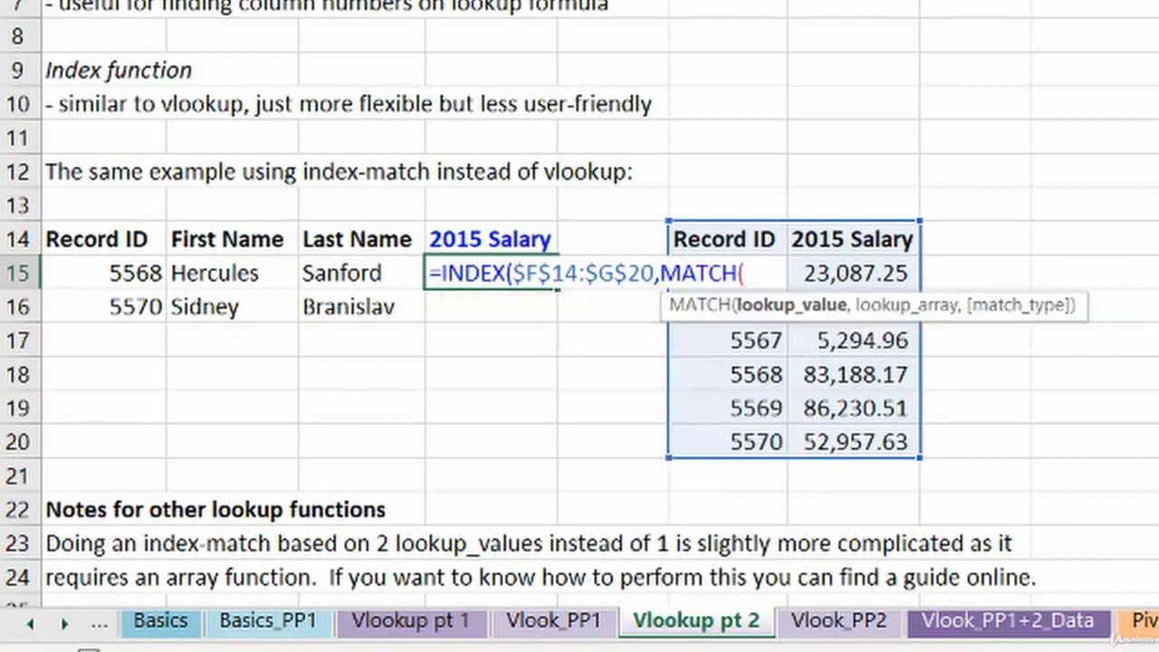
click(132, 276)
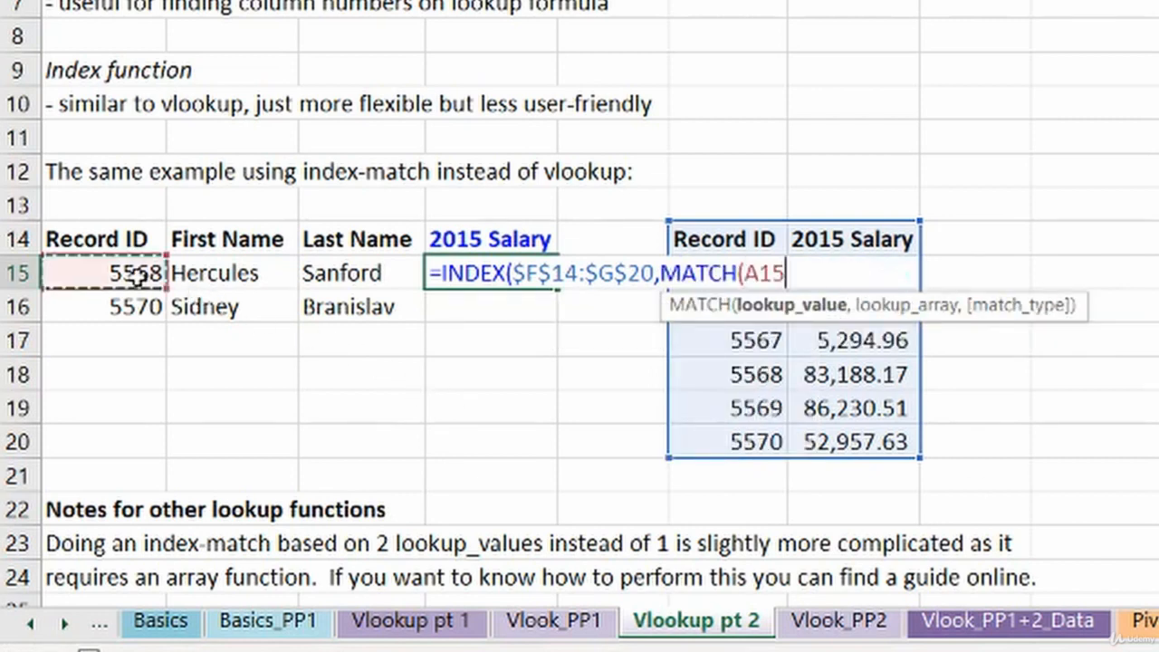
key(F4)
key(F4)
key(F4)
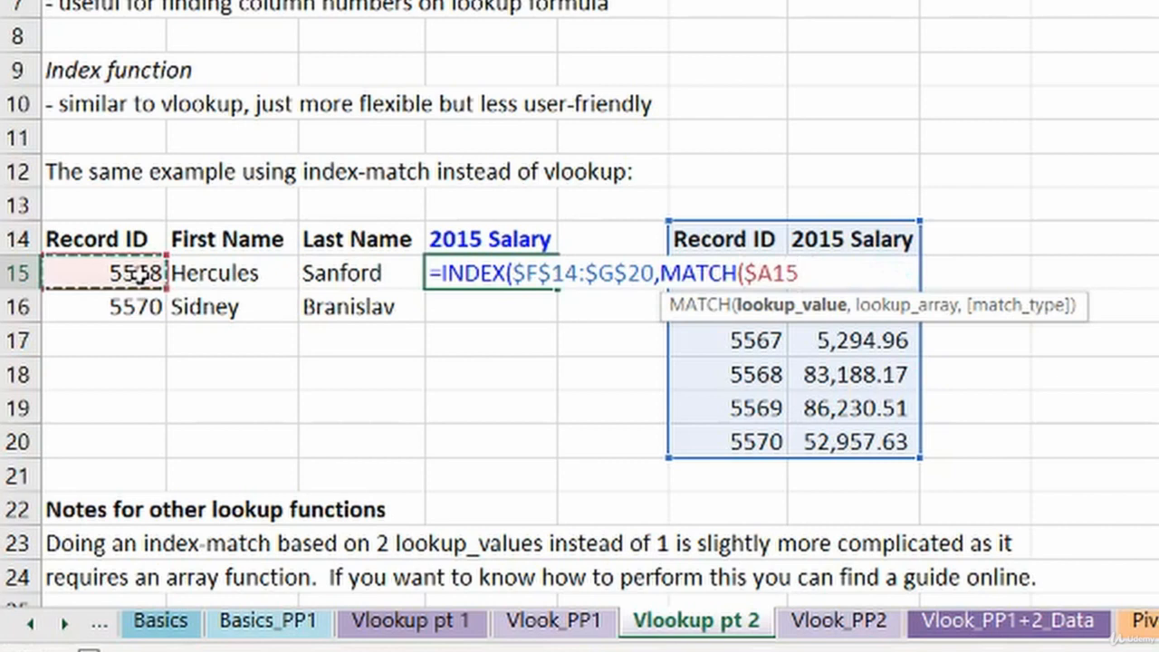
text(,)
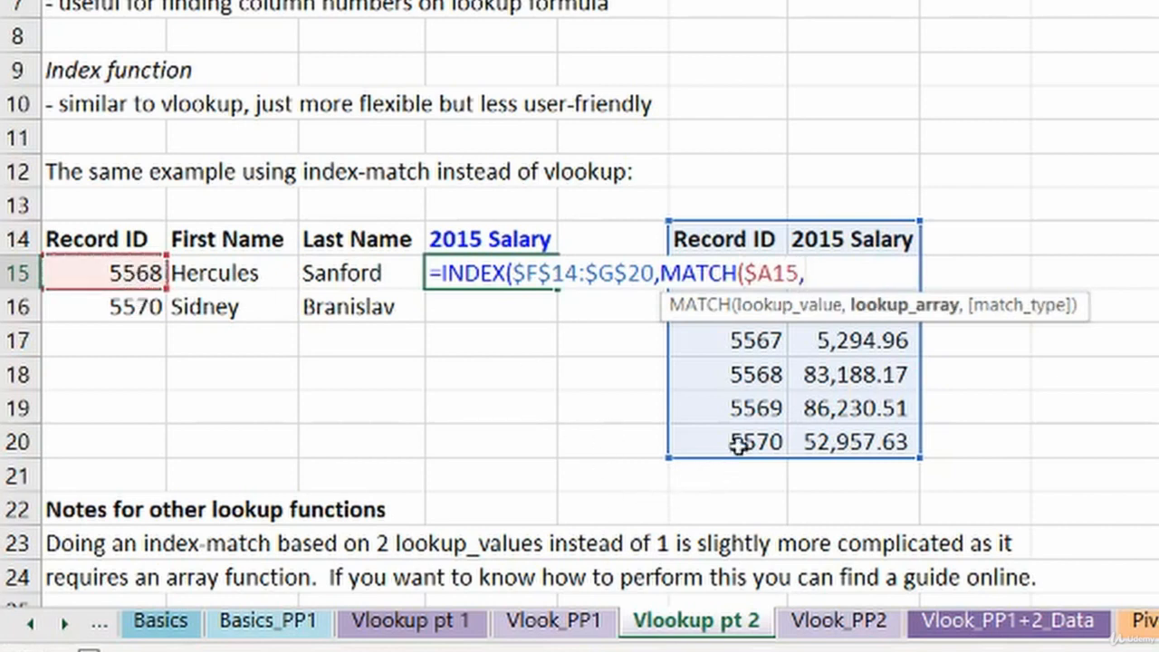
Complete the nested MATCH with the absolute lookup array $F$14:$F$20 and match type 0 for an exact match.
drag(738, 443, 739, 239)
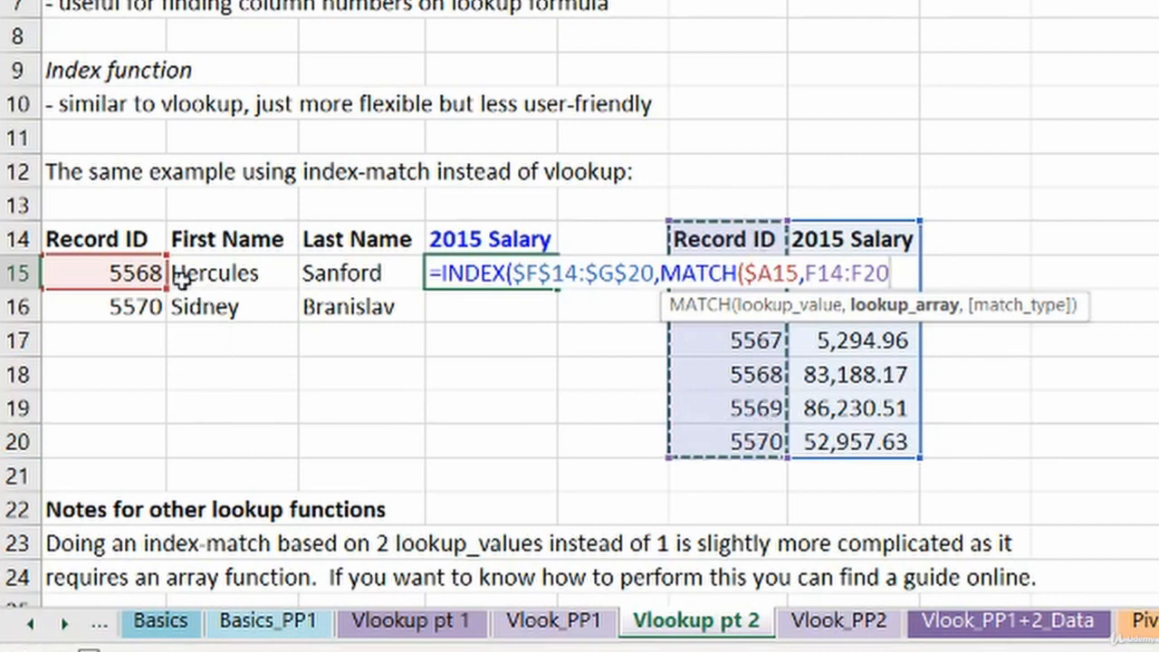
key(F4)
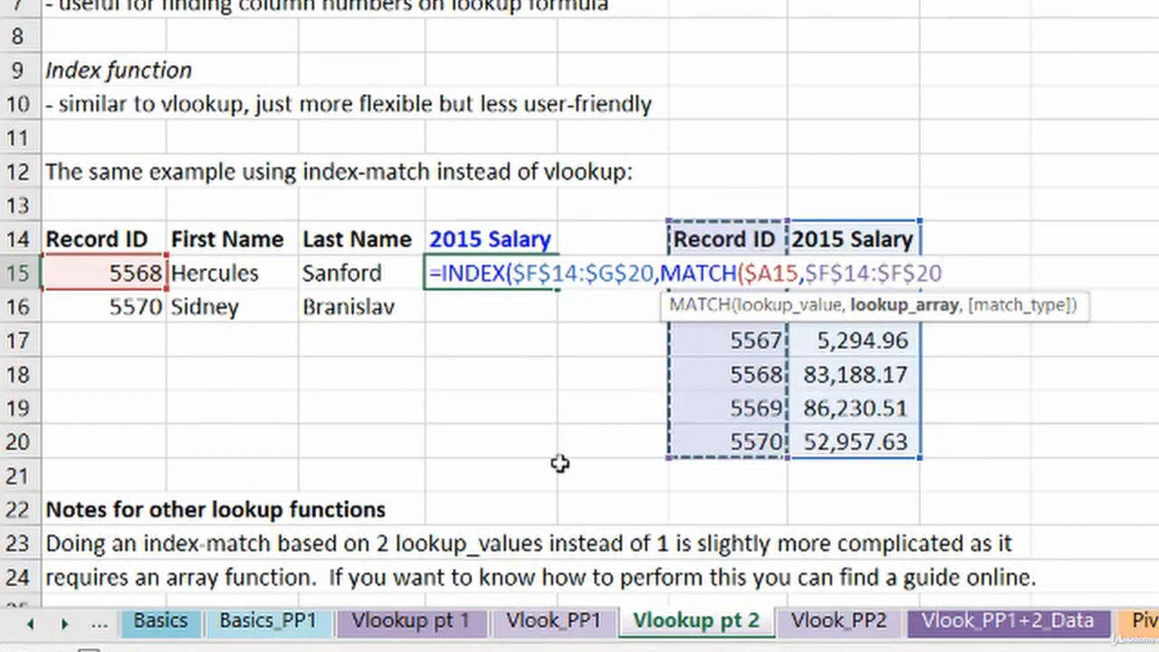
text(,0)
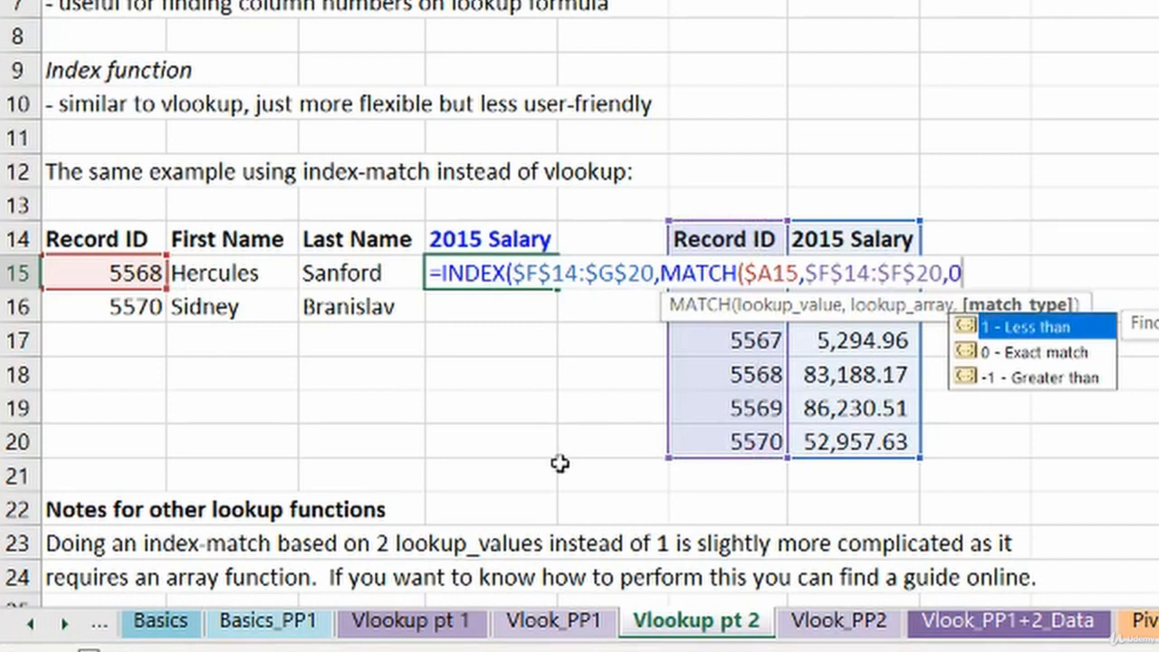
text())
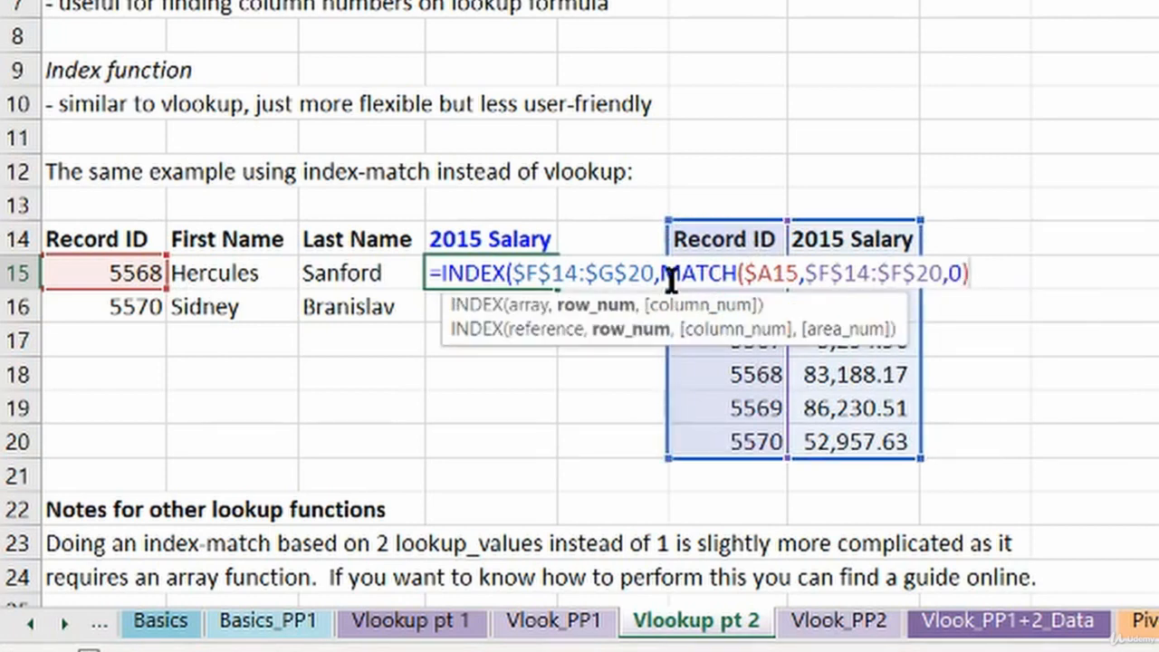
Finish the INDEX formula in D15 with column number 2 and enter it.
text(,)
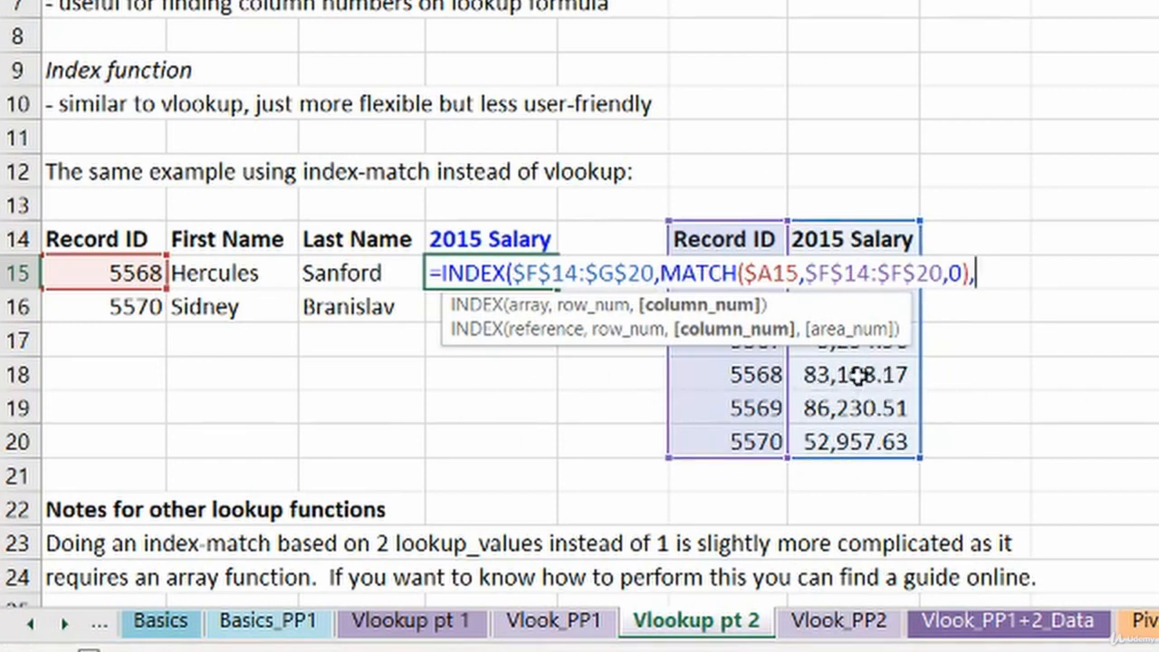
text(2))
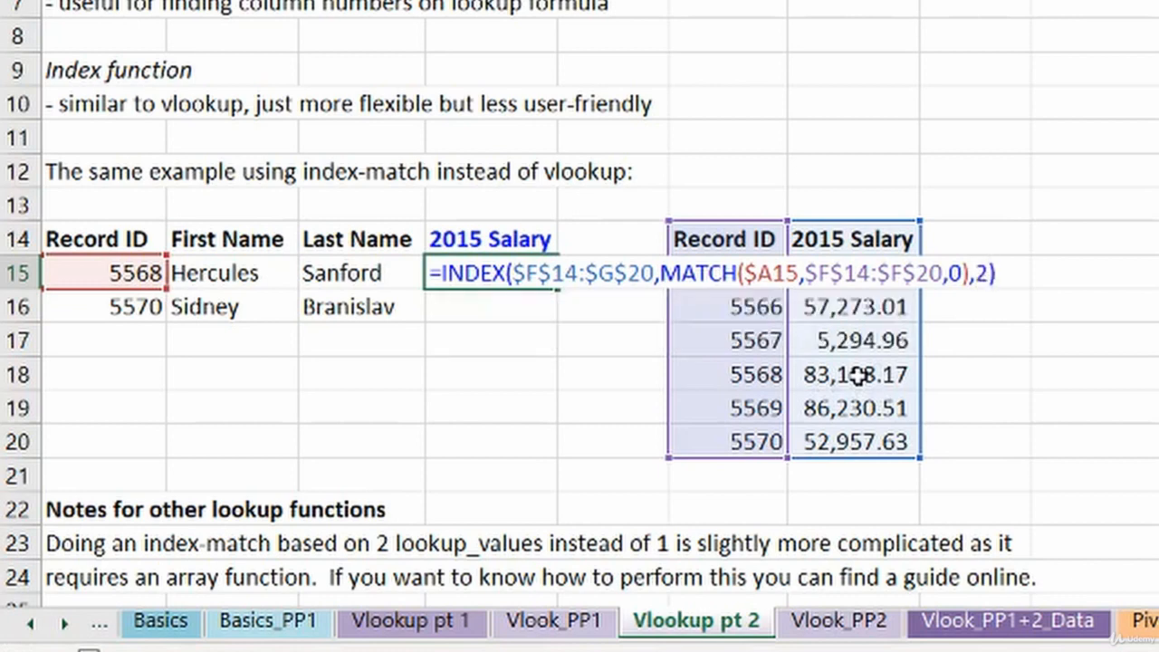
key(Return)
key(Up)
key(Left)
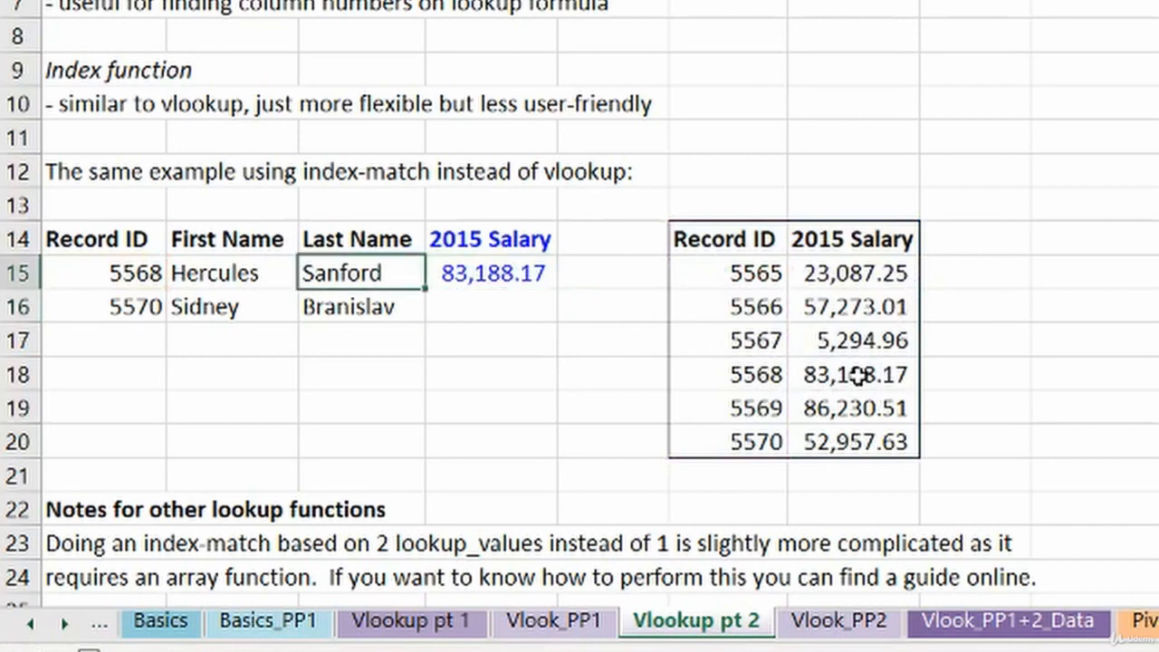
Compare the first salary row A23:D23 in the Vlookup pt 1 example with the index-match row, ending on Vlookup pt 2.
key(Right)
click(378, 624)
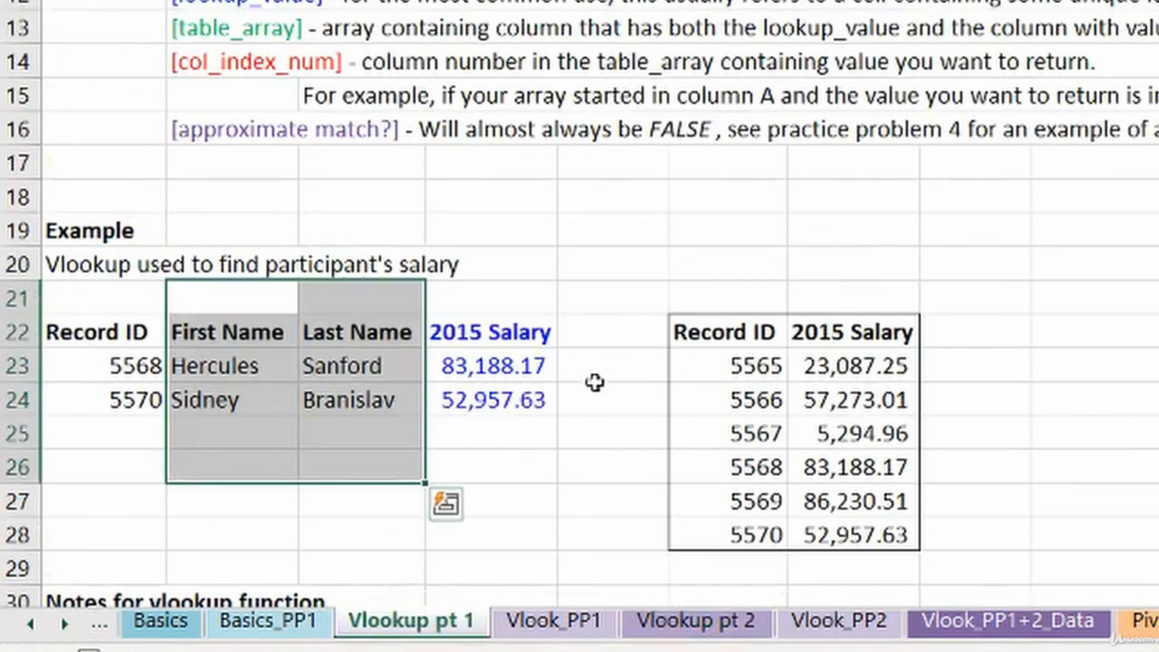
drag(136, 366, 569, 370)
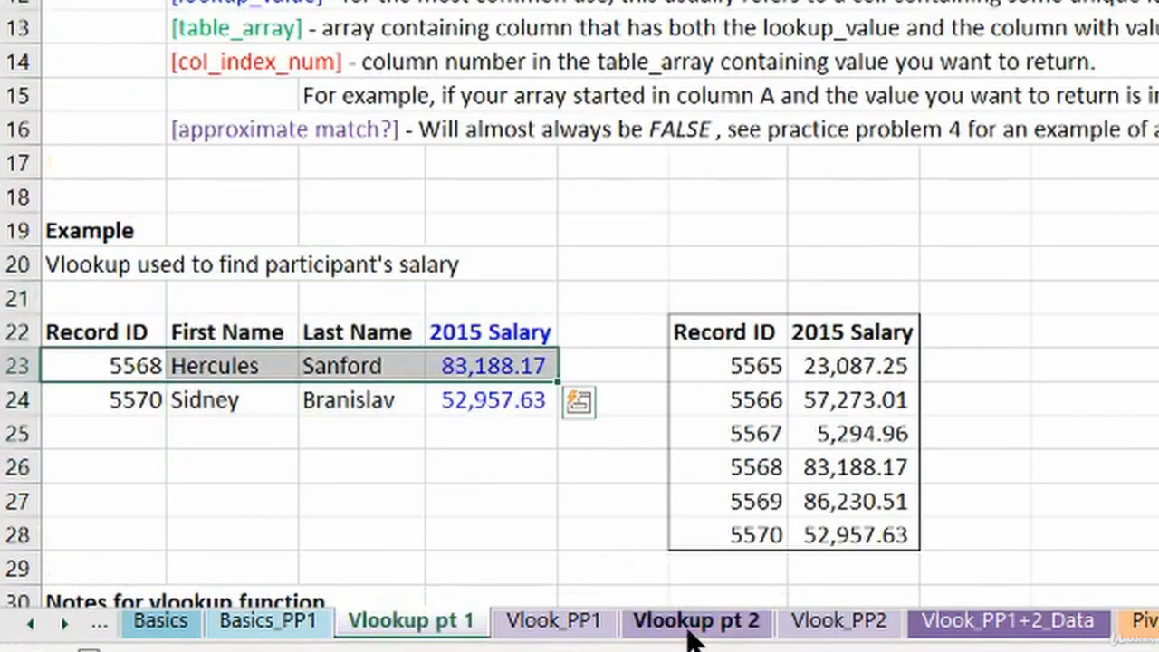
click(694, 621)
Copy the index-match formula from D15 into D16 and inspect the references in the copy.
key(ctrl+c)
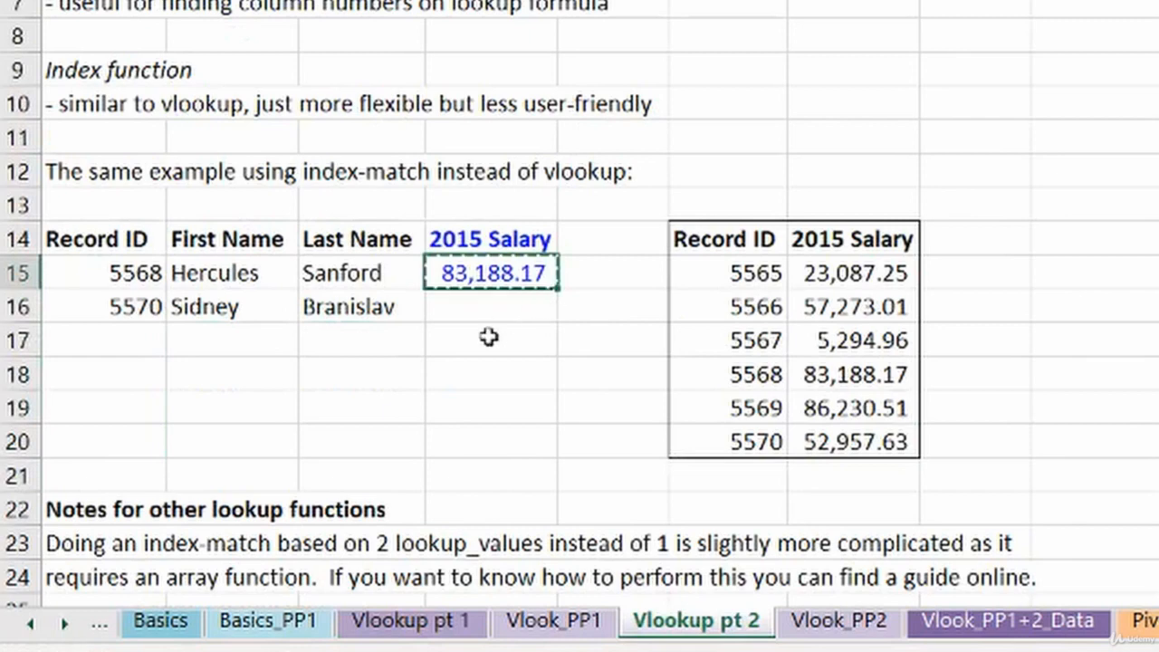
click(489, 304)
key(ctrl+v)
key(Escape)
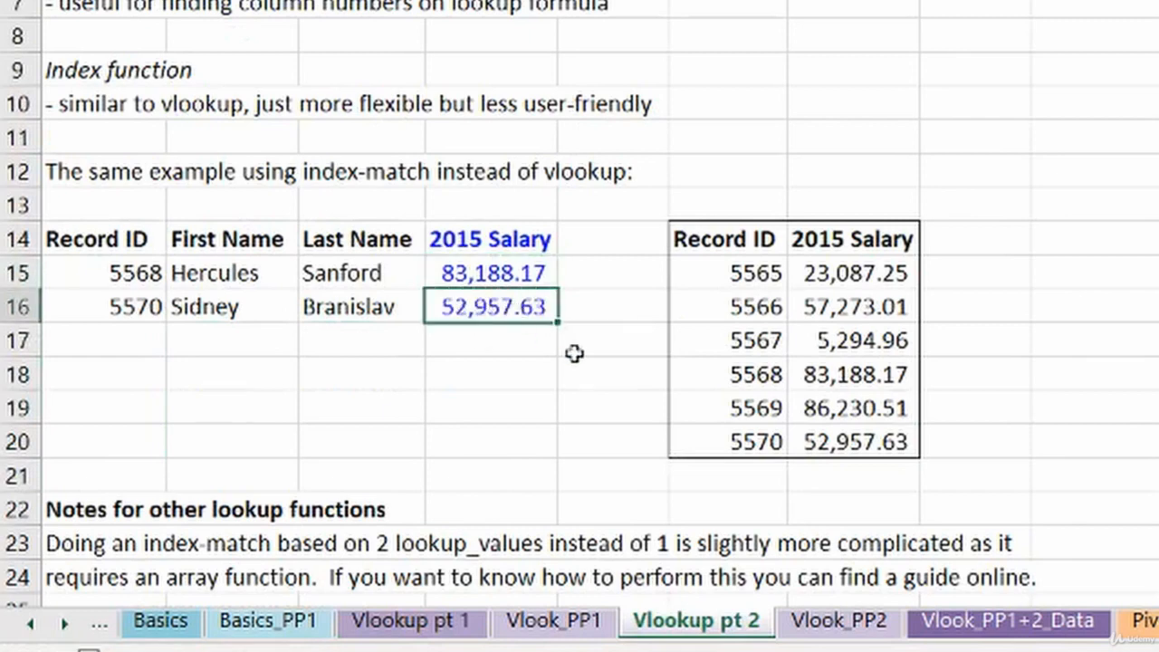
key(F2)
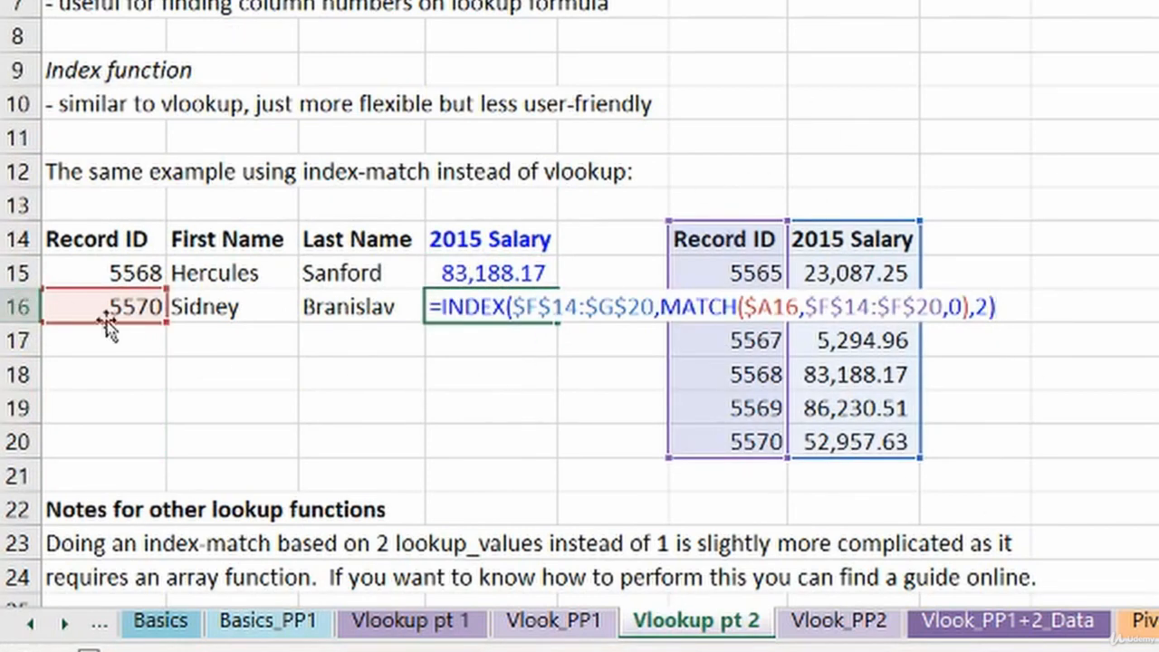
key(Escape)
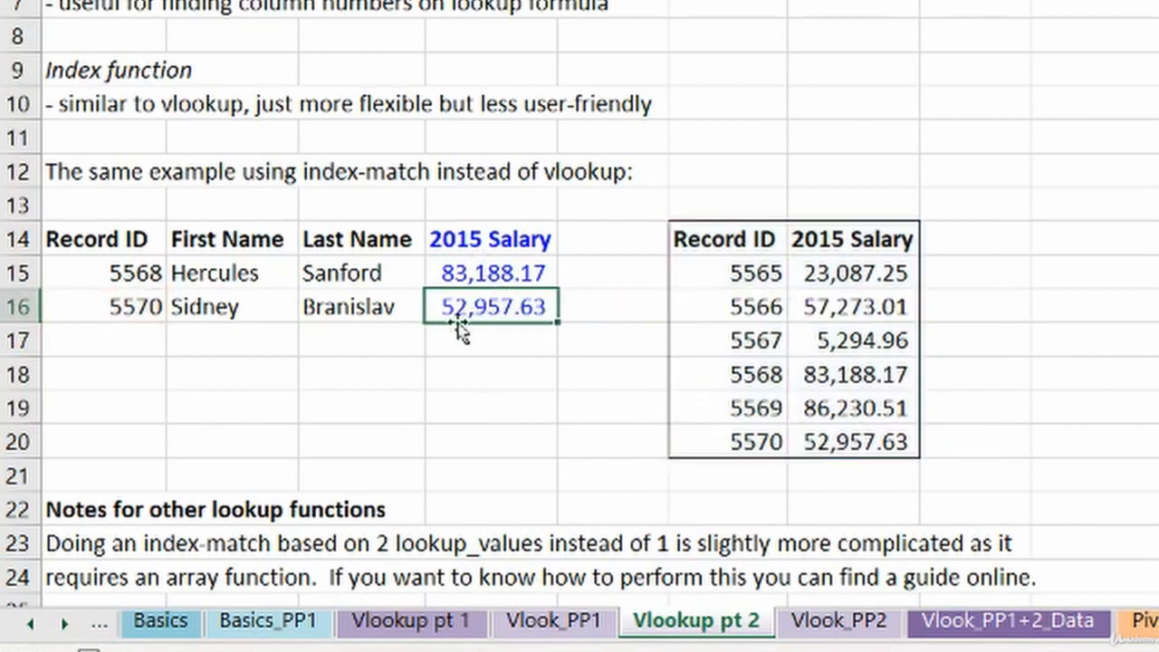
Indent the second line of the lookup function notes in A24.
scroll(544, 448, down, 2)
scroll(544, 448, down, 2)
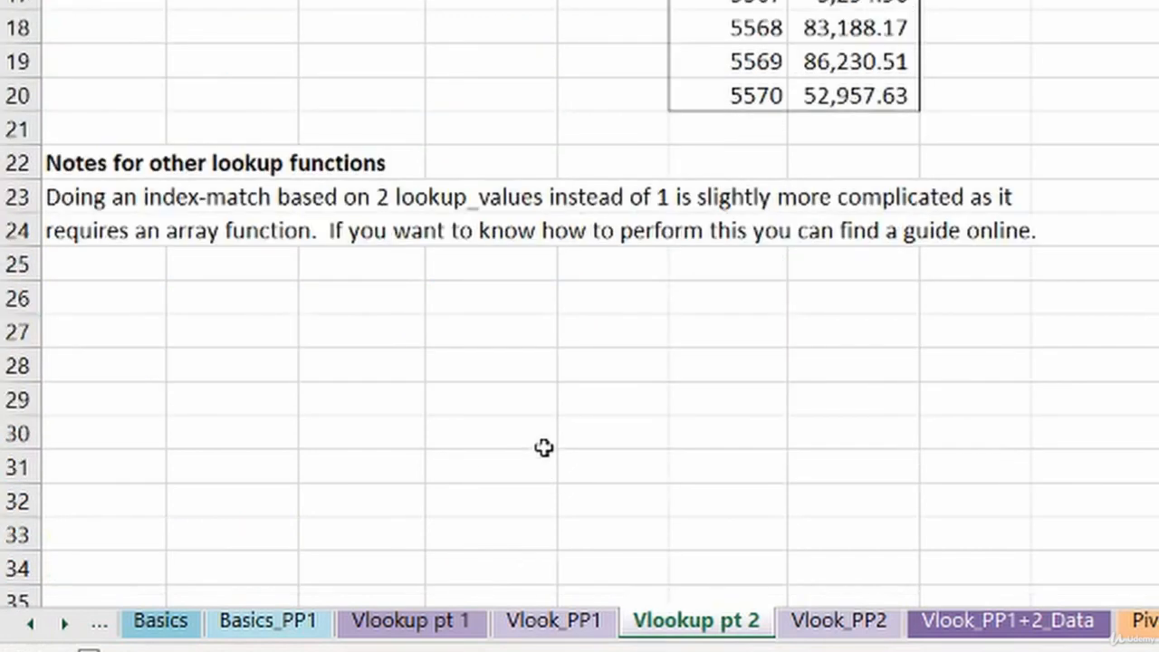
scroll(543, 447, up, 2)
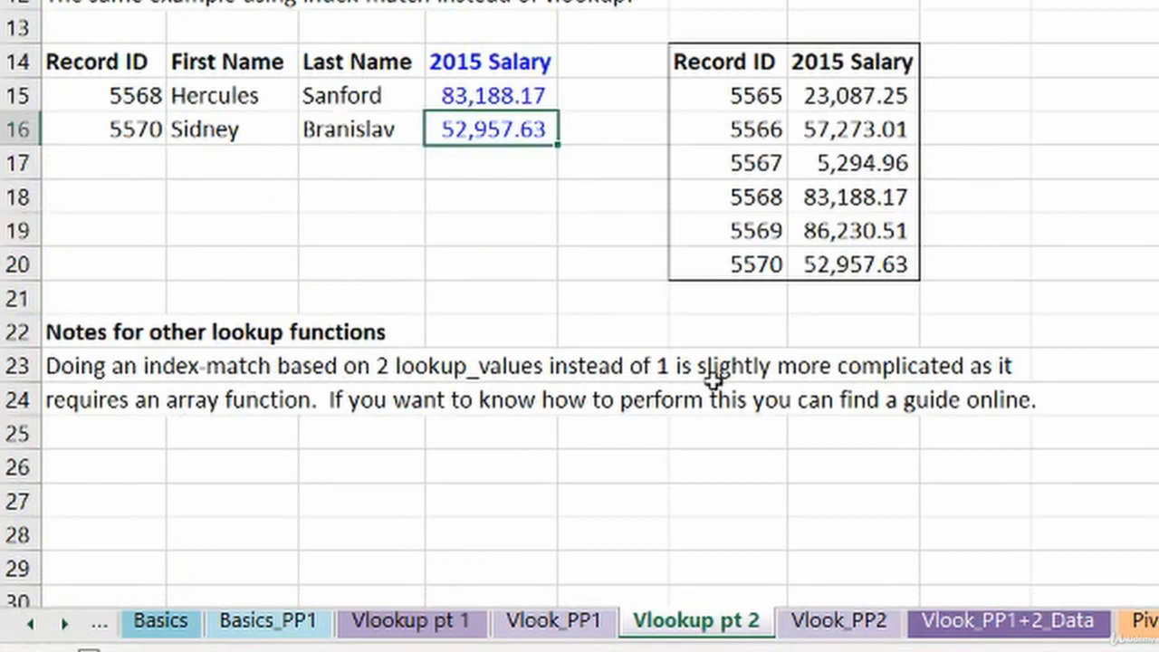
click(114, 401)
key(alt+h)
key(6)
click(336, 447)
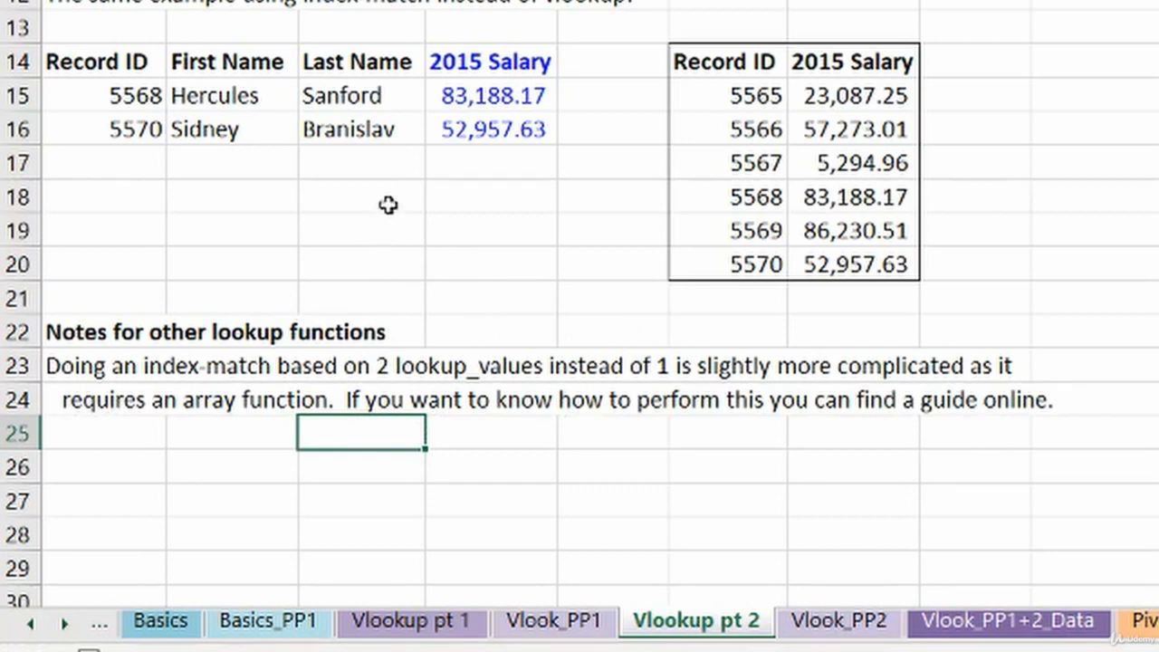
click(476, 190)
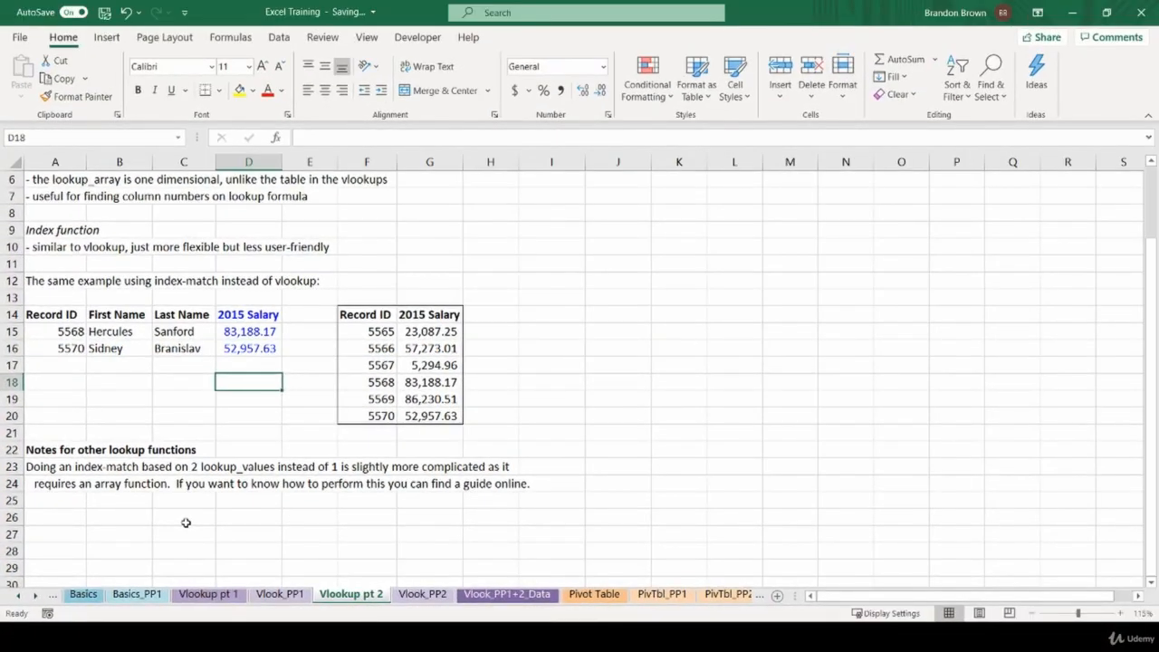
Copy the First Name and Last Name block B14:C16 and paste it as values beside the salary table, starting at H14.
click(492, 313)
drag(108, 314, 181, 348)
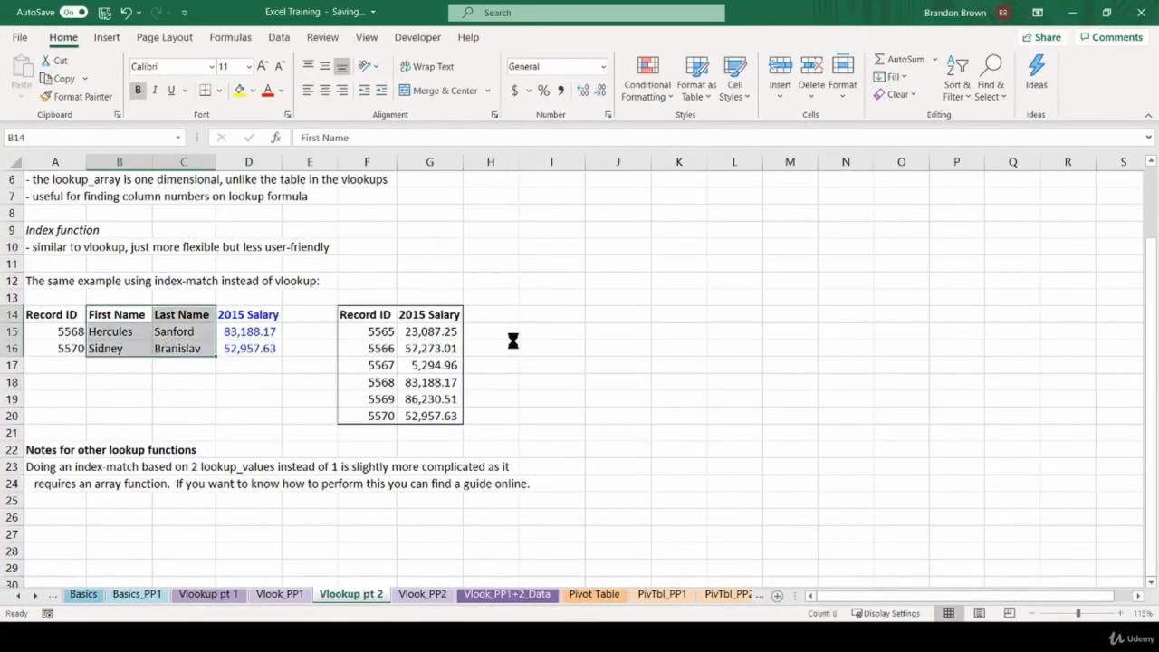
key(ctrl+c)
click(504, 320)
key(ctrl+alt+v)
key(v)
key(Return)
key(Escape)
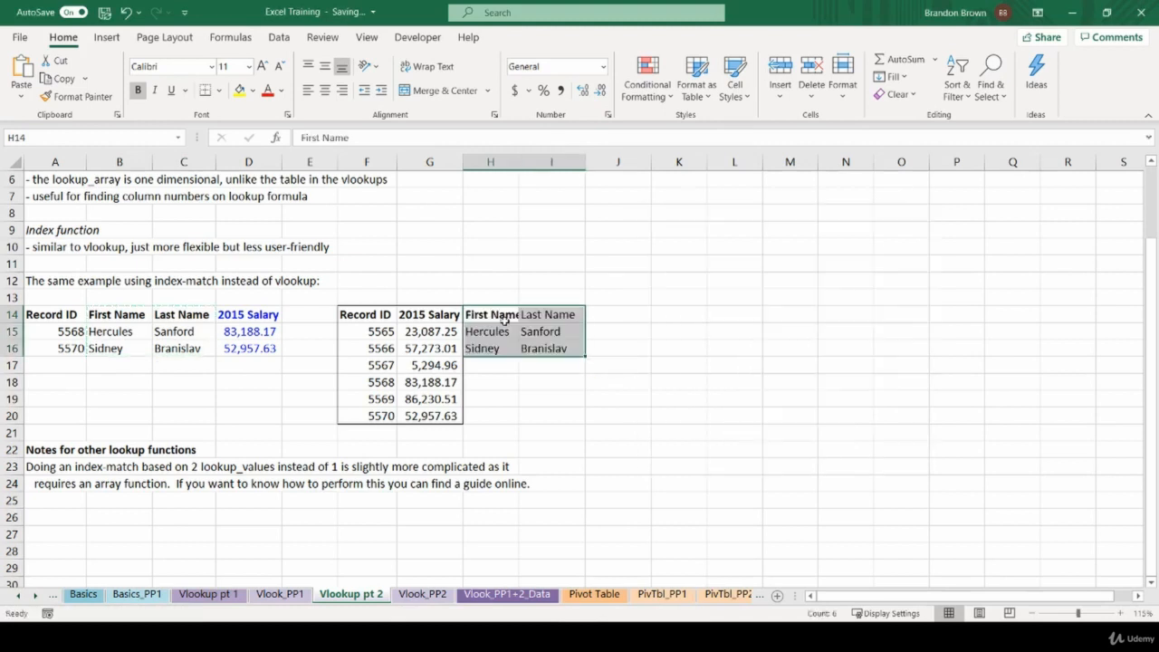
Copy both name pairs in H15:I16 to H18:I19.
click(504, 323)
key(Down)
key(shift+Right)
key(shift+Down)
key(ctrl+c)
key(Down)
key(Down)
key(Down)
key(ctrl+v)
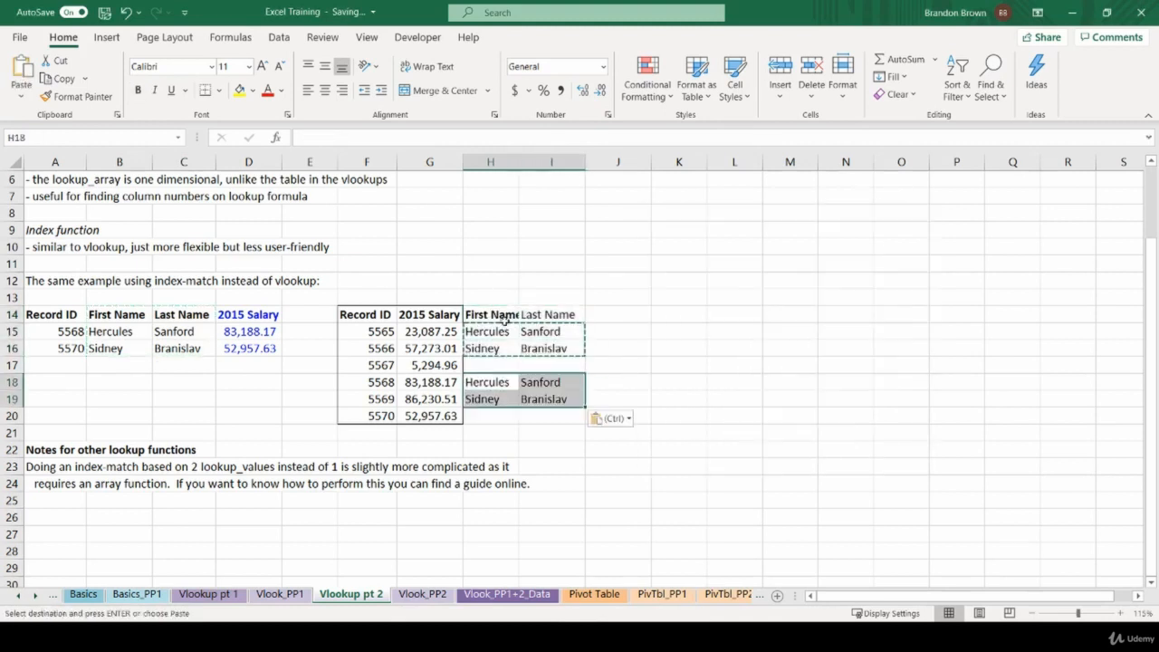
Move the name pair in H19:I19 down to H20:I20, leaving row 19 of those columns empty.
key(Down)
key(shift+Right)
key(ctrl+c)
key(Down)
key(ctrl+v)
key(Up)
key(shift+Right)
key(Delete)
Clear the two name pairs in H15:I16.
key(Up)
key(Up)
key(Up)
key(Up)
key(shift+Down)
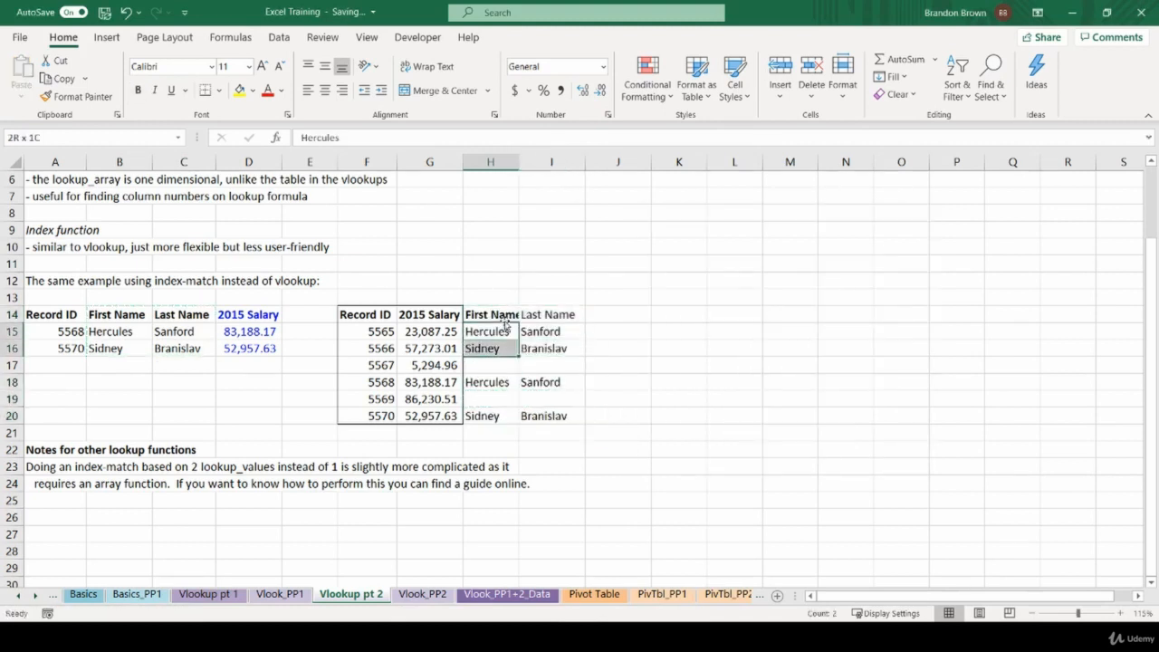
key(shift+Right)
key(Delete)
Enter the placeholder first names a in H15 and b in H16.
key(Left)
click(488, 331)
text(a)
key(Down)
text(b)
key(Down)
key(Down)
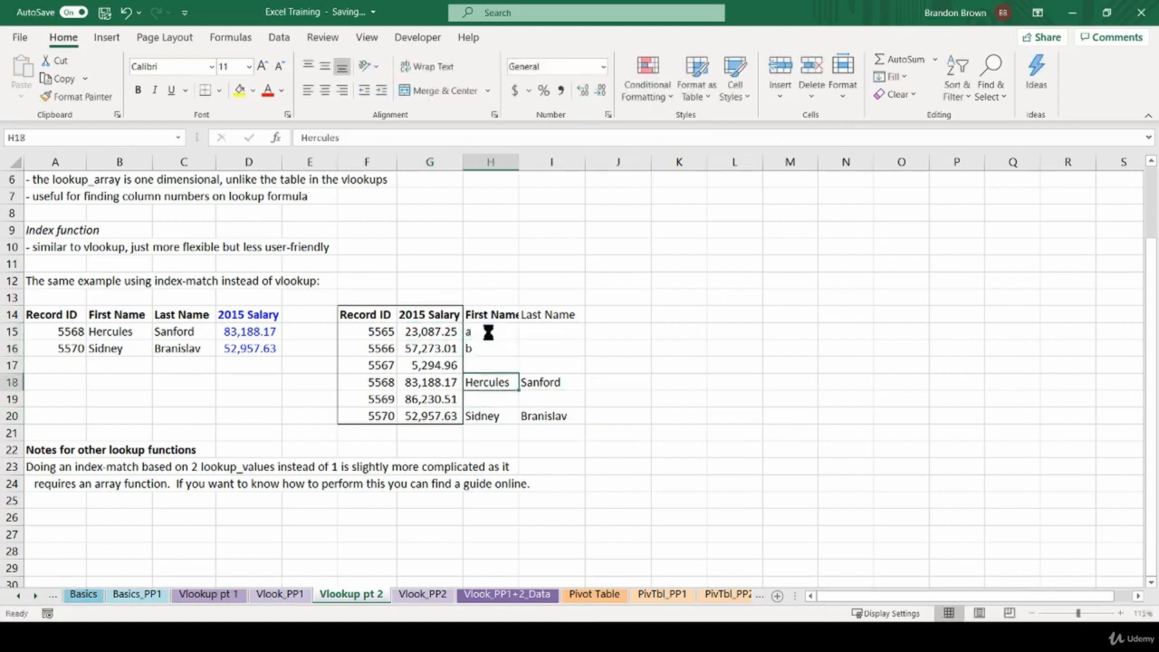
Fill row 17 with a mixed name pair by copying the first name in H18 to H17 and the last name in I20 to I17.
key(ctrl+c)
key(Up)
key(ctrl+v)
key(Escape)
key(Down)
key(Down)
key(Down)
key(Right)
key(ctrl+c)
key(Up)
key(Up)
key(Up)
key(Return)
Fill row 19 with a mixed name pair by copying the first name in H20 to H19 and the last name in I18 to I19.
key(Left)
key(Down)
key(Down)
key(Down)
key(ctrl+c)
key(Up)
key(Return)
key(Right)
key(Up)
key(ctrl+c)
key(Down)
key(Return)
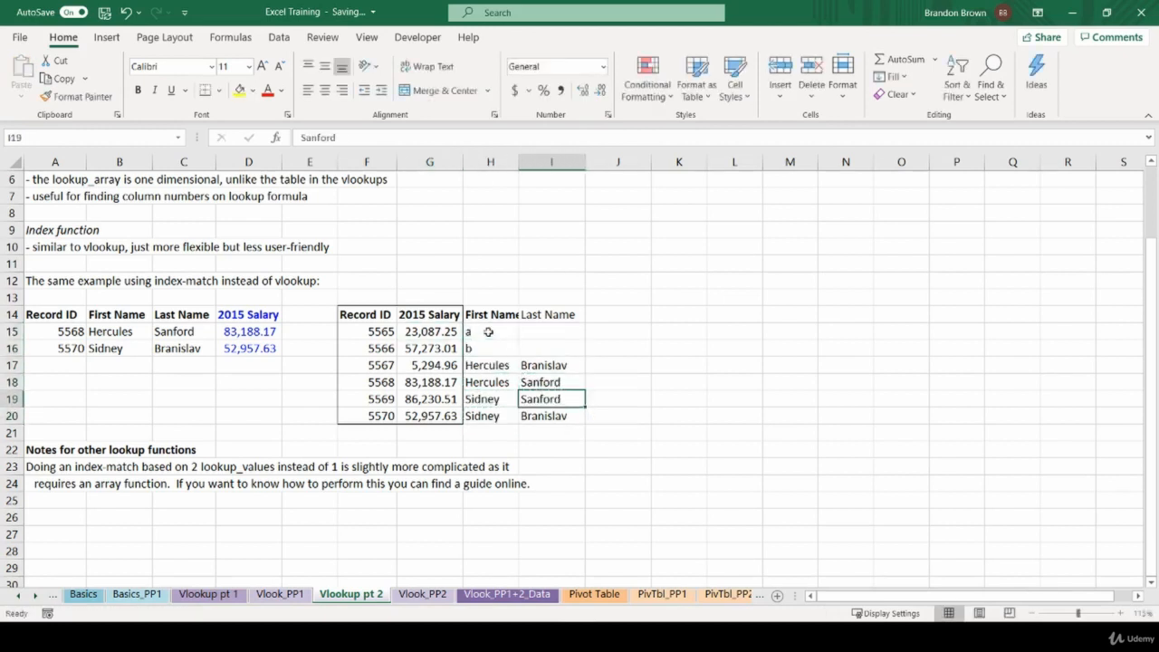
Examine the first and last name combinations row by row in the lookup table, including rows 17, 18 and 20.
key(shift+space)
key(Right)
key(Left)
key(Up)
key(Up)
key(Left)
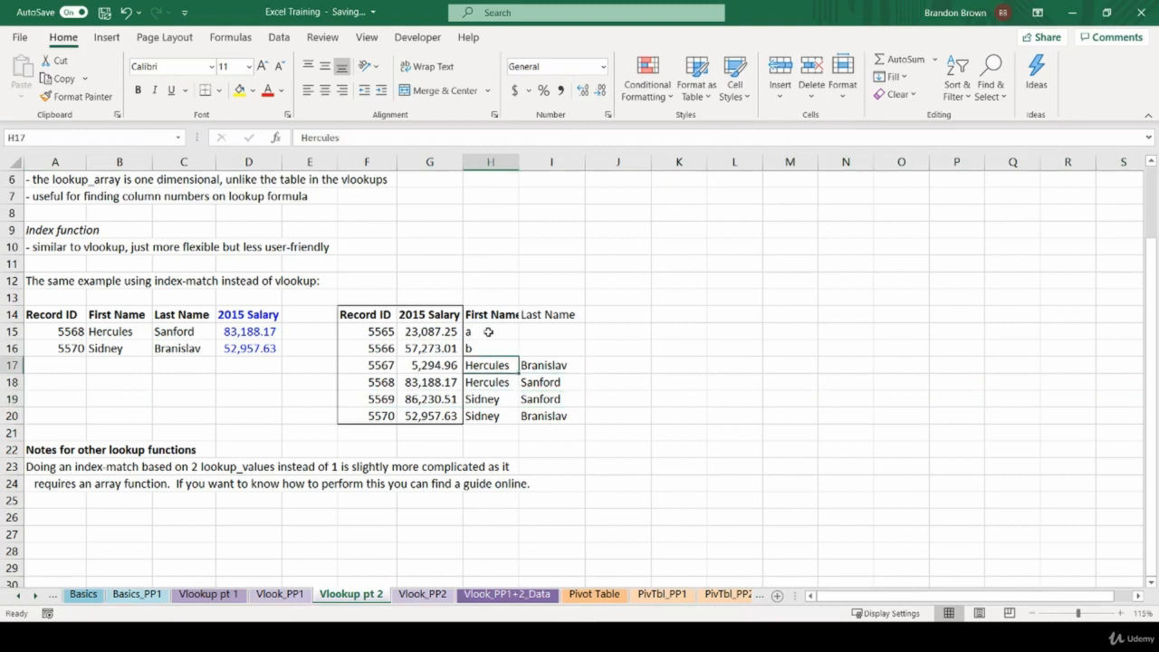
key(shift+space)
key(Down)
key(shift+space)
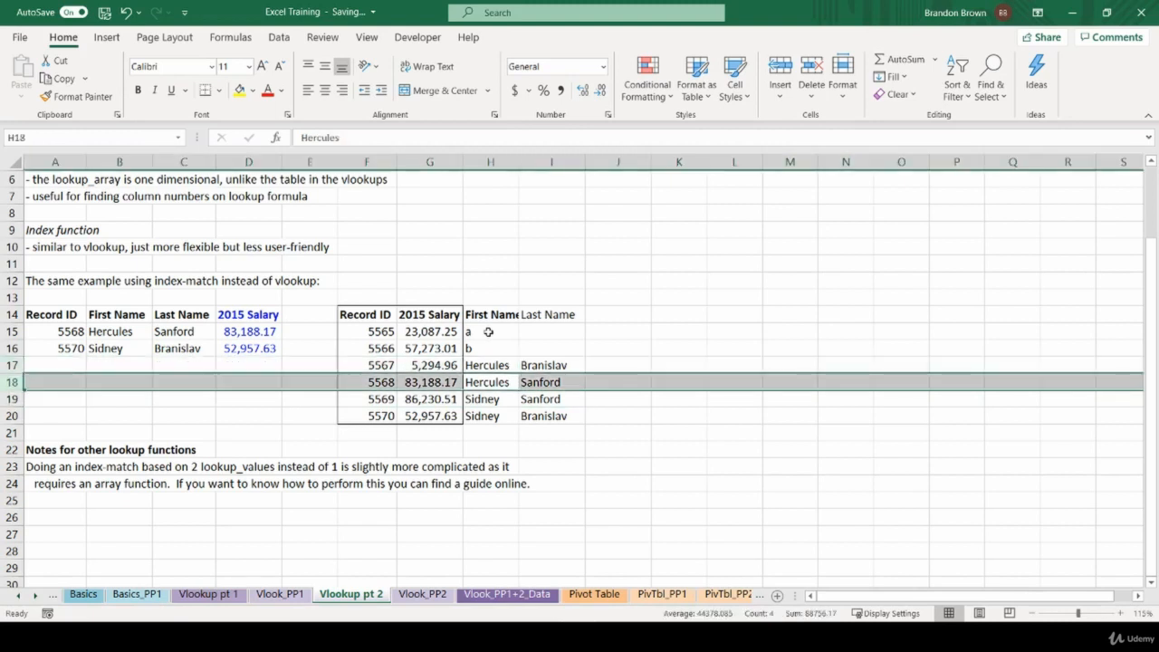
key(Down)
key(Down)
key(shift+space)
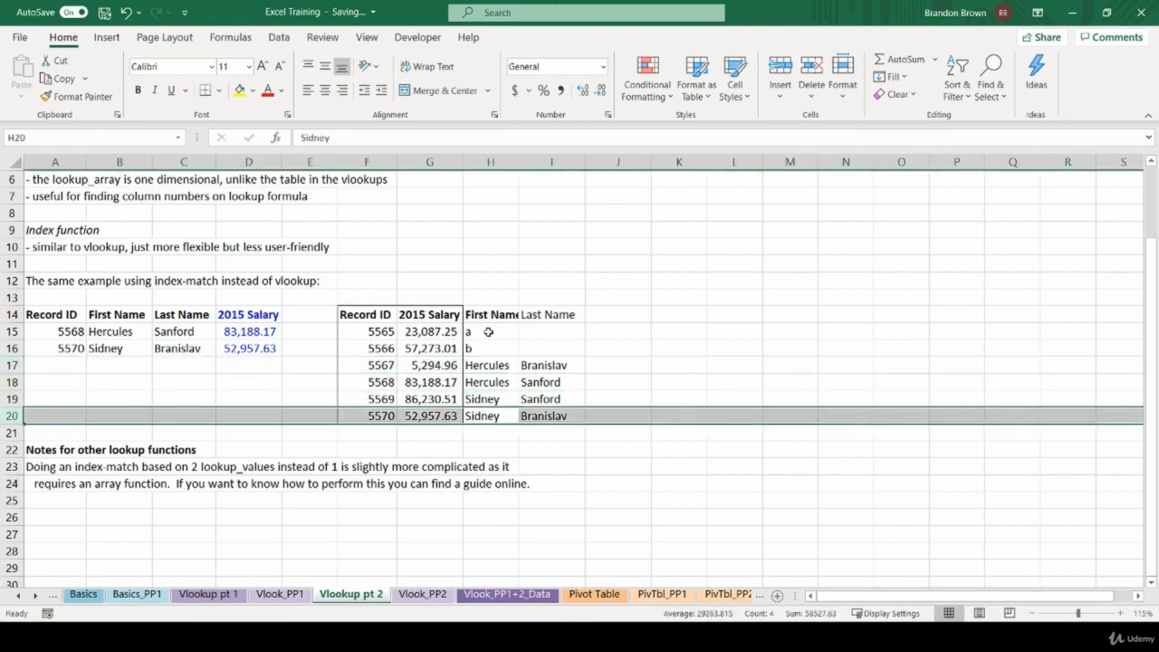
Clear the salary formulas in D15 and D16.
click(254, 369)
key(Up)
key(Up)
key(Delete)
key(Down)
key(Delete)
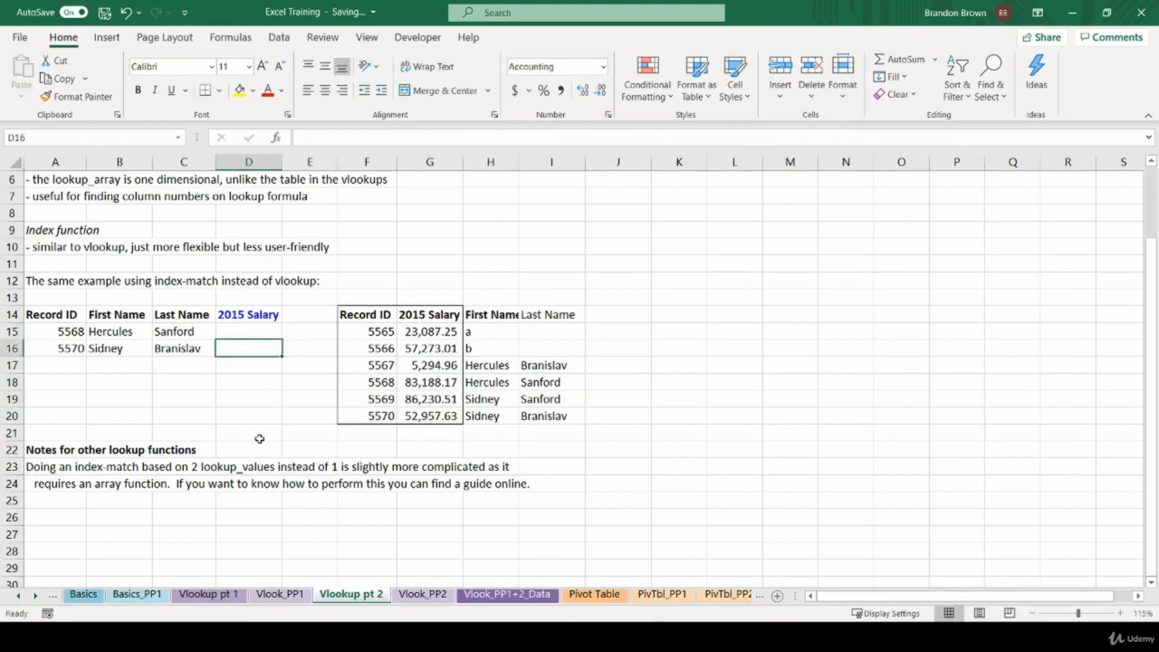
Start an INDEX formula in D15 with the absolute array $F$14:$I$20.
key(Up)
text(=inde)
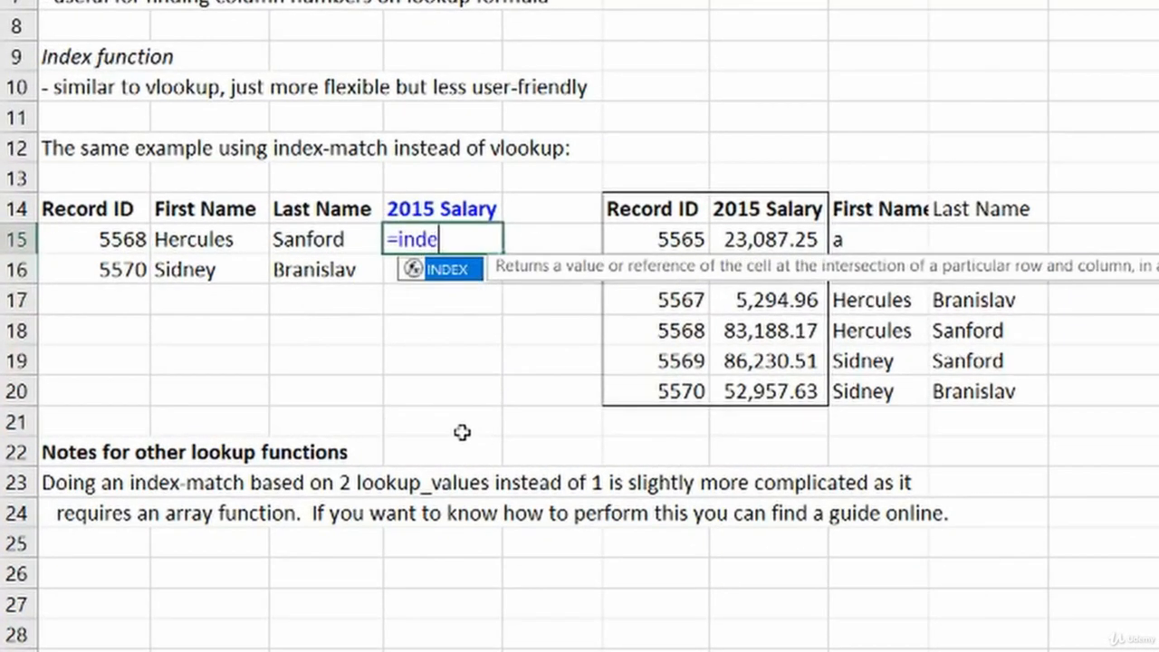
key(Tab)
drag(662, 201, 1042, 405)
key(F4)
text(,)
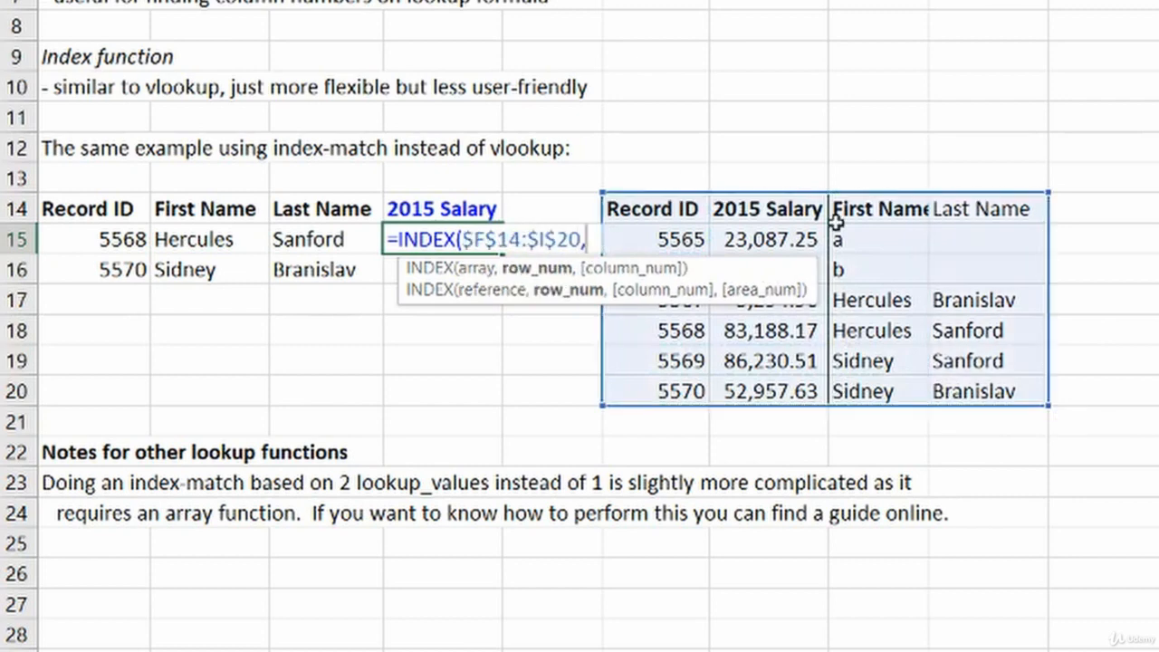
Nest a MATCH function as the INDEX row number, using 1 as its lookup value.
text(ma)
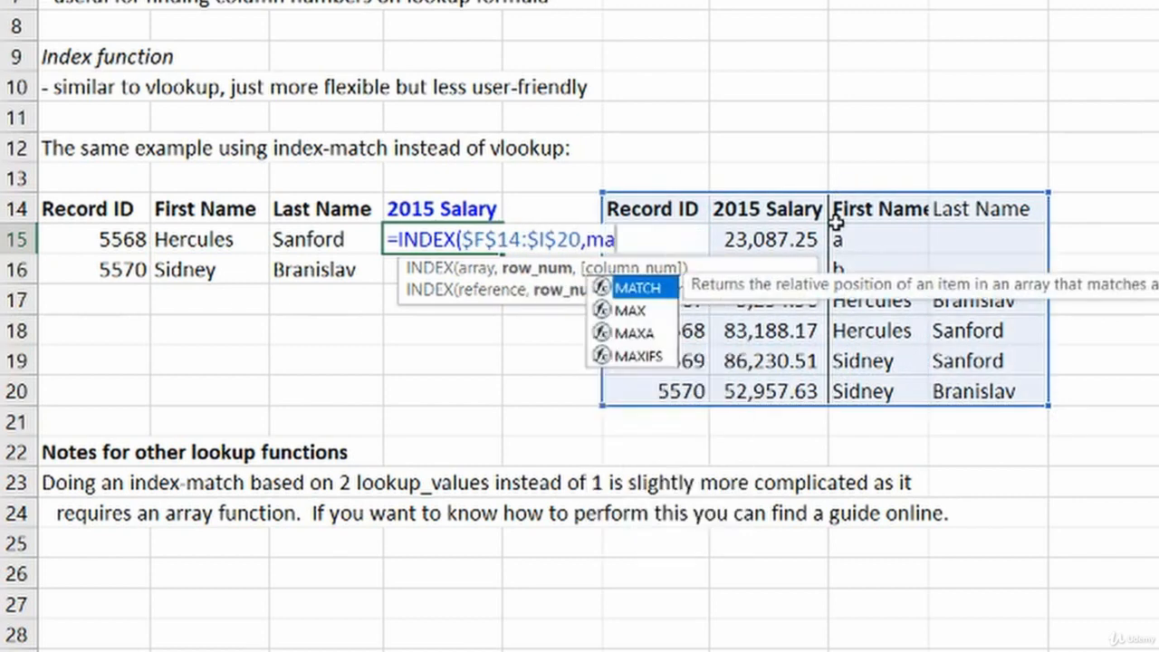
key(Tab)
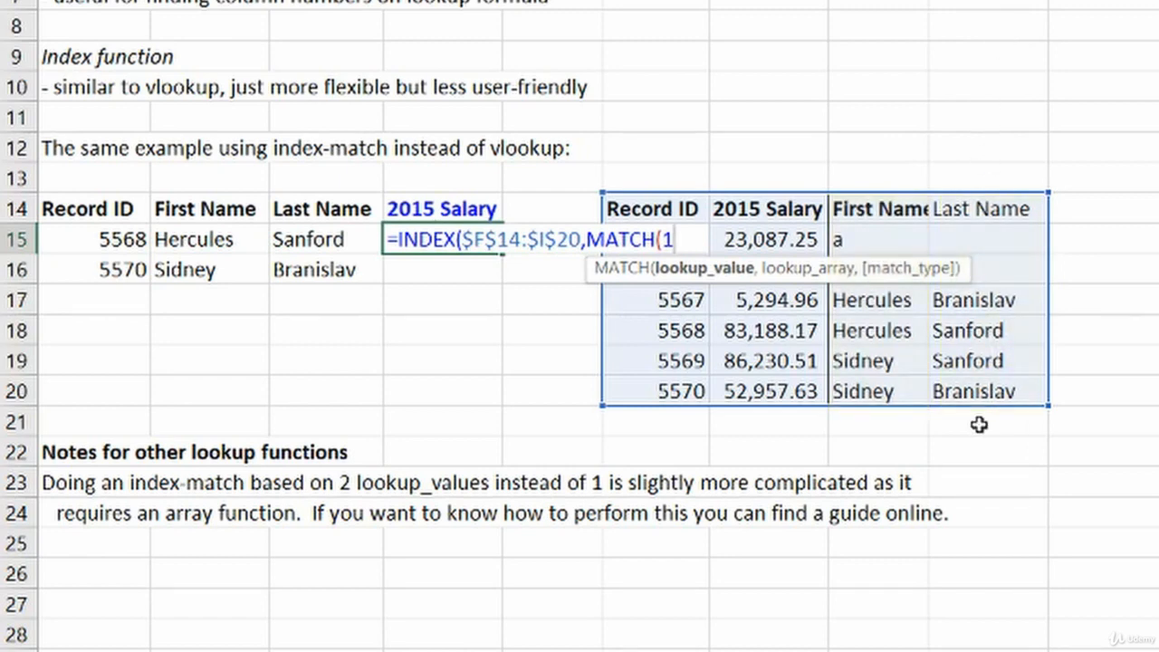
text(,)
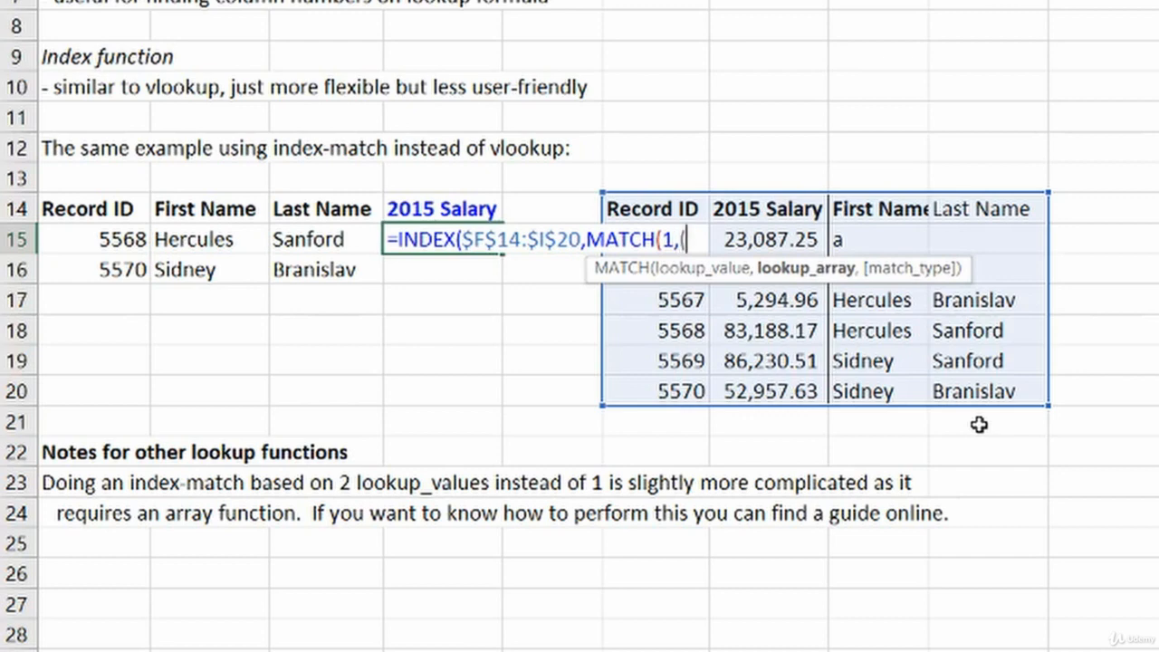
Add the first-name condition ($B15=$H$14:$H$20) as the first part of the MATCH lookup array.
text(()
click(208, 237)
key(F4)
key(F4)
key(F4)
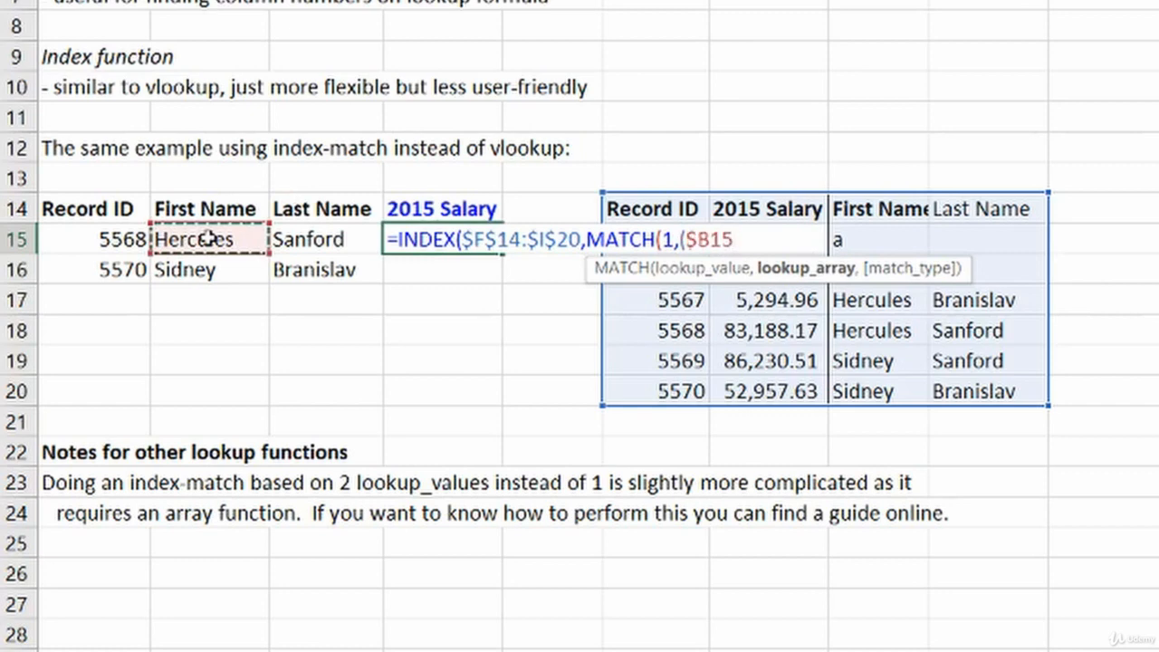
text(=)
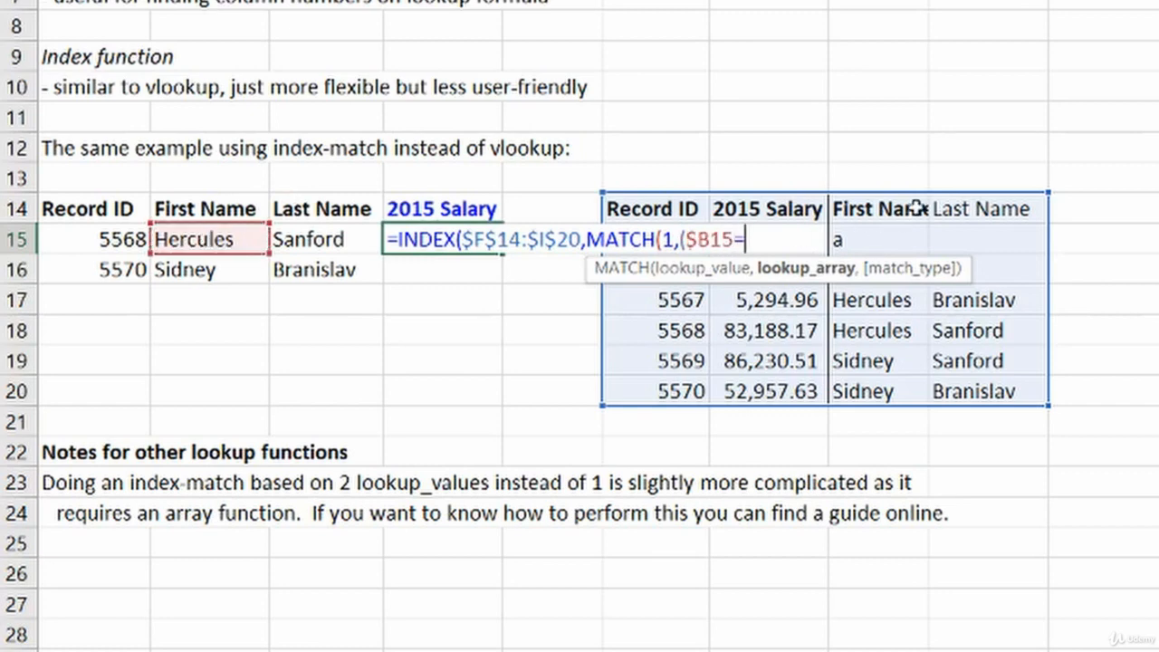
drag(888, 209, 901, 404)
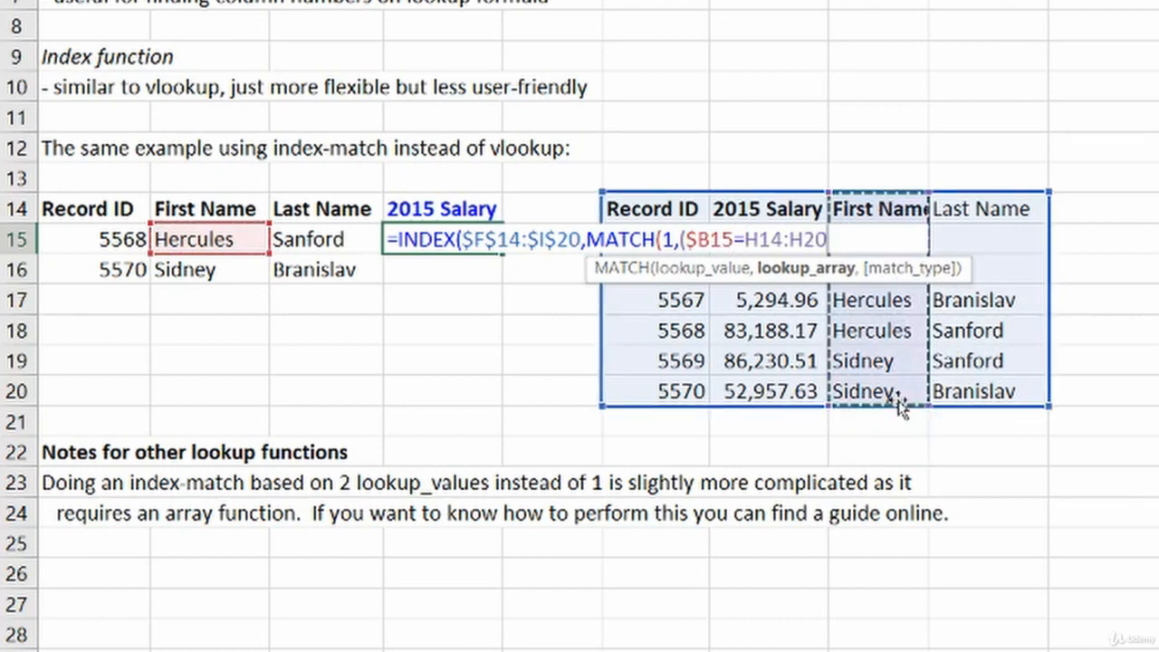
key(F4)
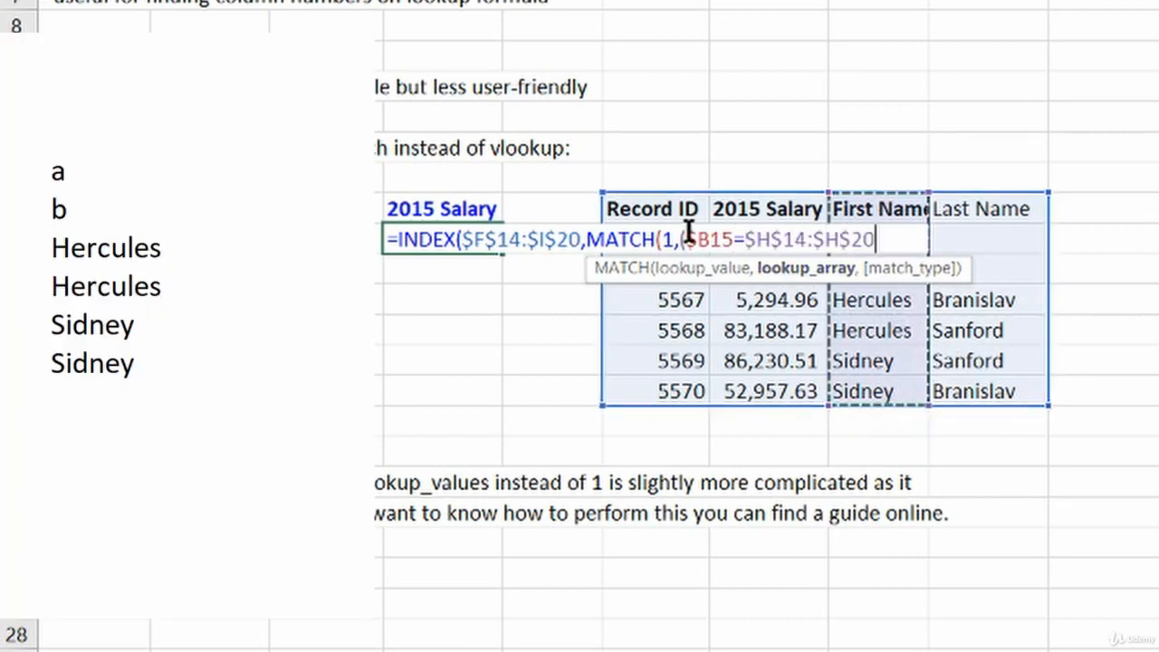
click(901, 239)
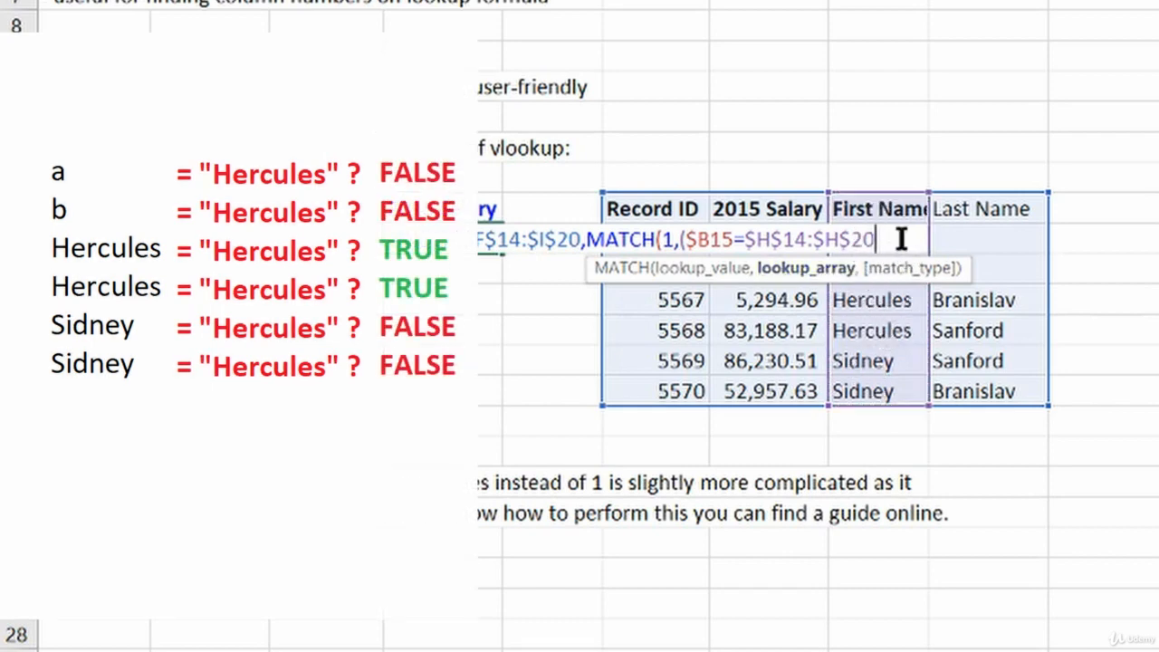
text())
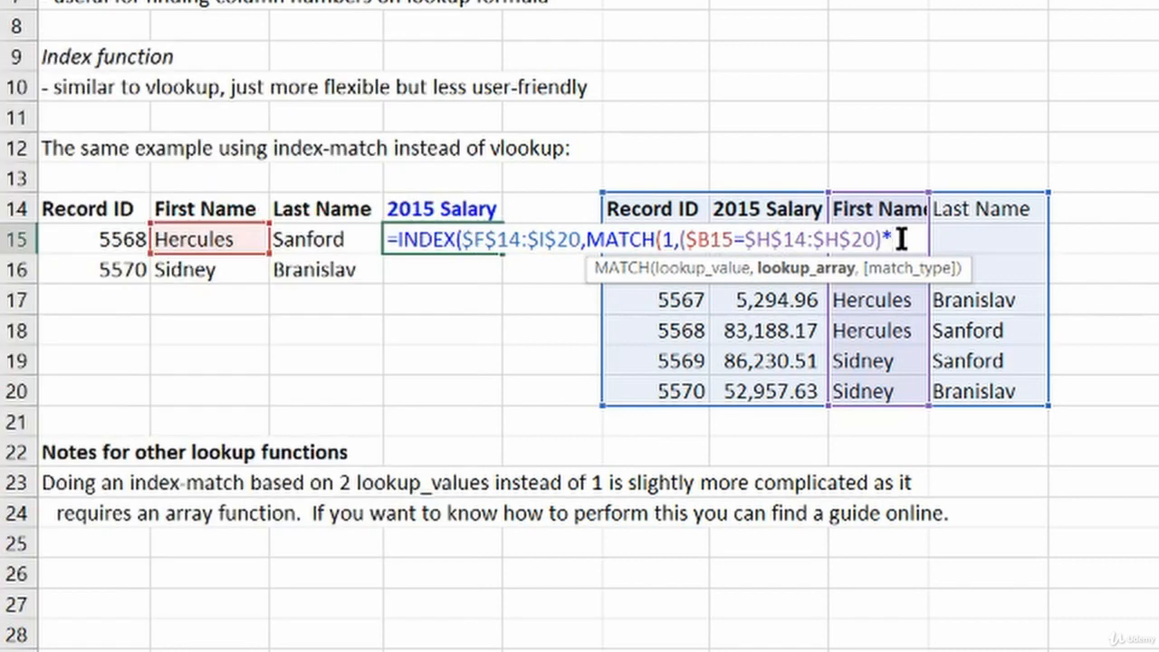
Multiply the MATCH lookup array by the last-name condition ($C15=$I$14:$I$20).
text(*()
click(324, 237)
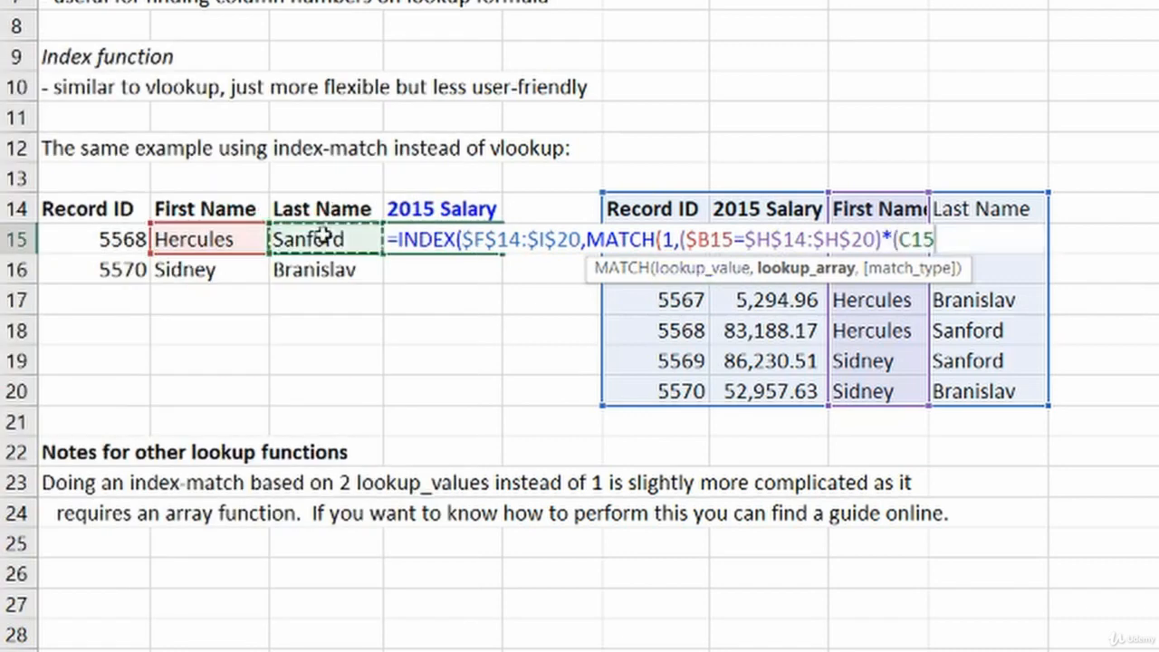
key(F4)
key(F4)
key(F4)
text(=)
drag(1003, 208, 1042, 405)
key(F4)
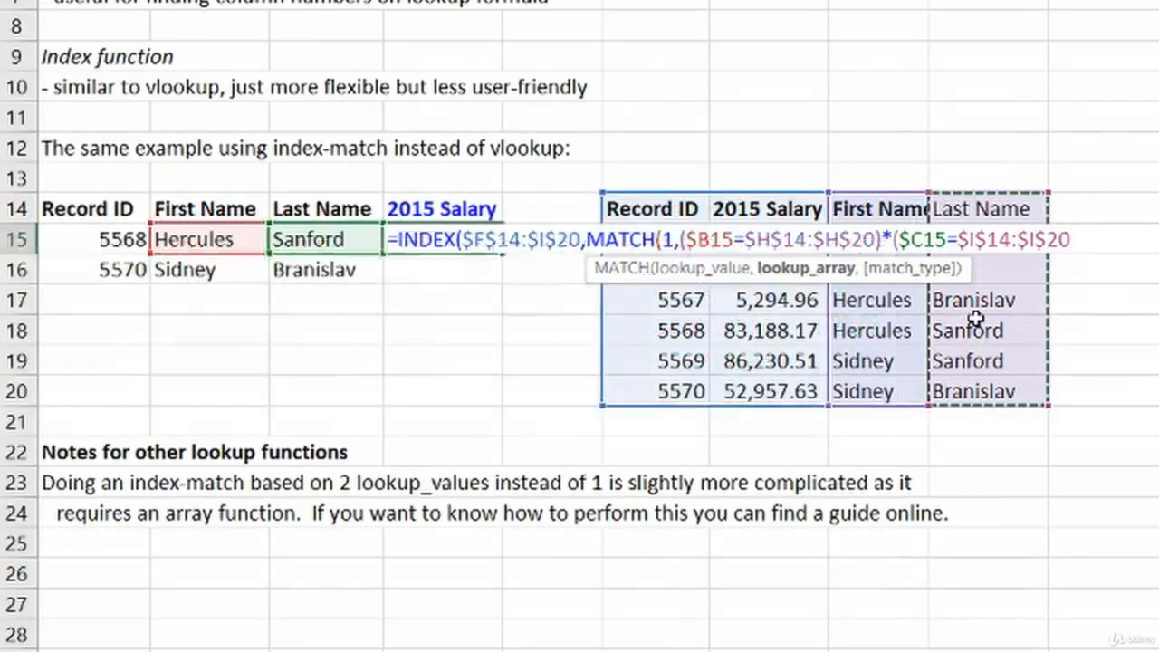
text())
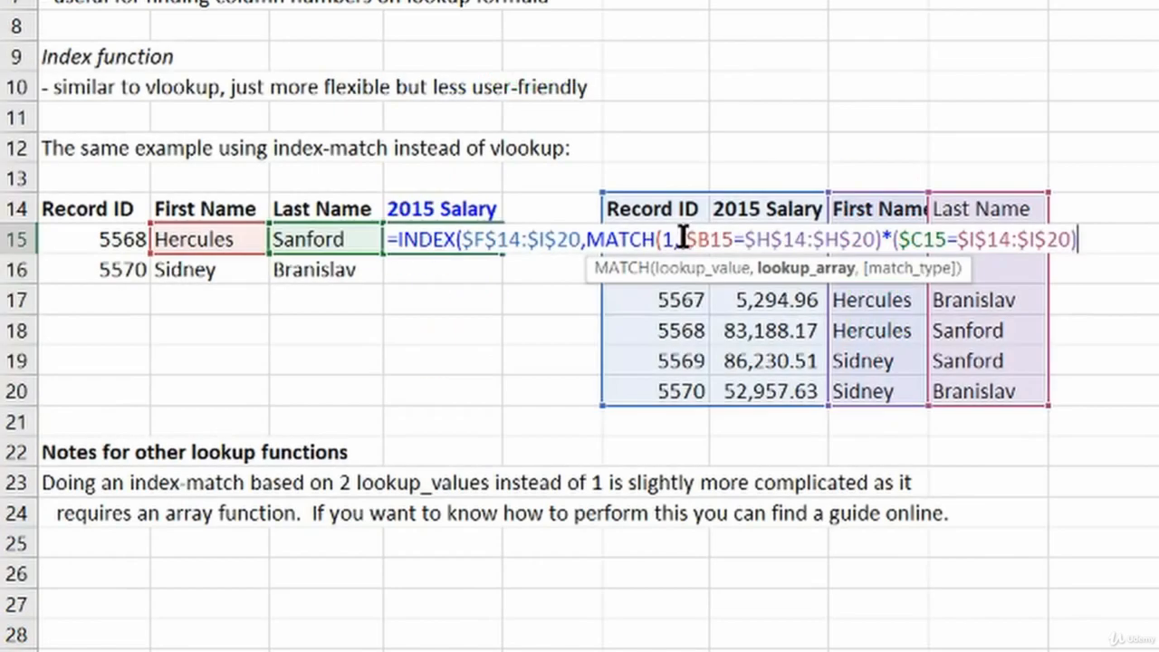
Complete the D15 formula with match type 0 for MATCH and column number 2 for INDEX, and enter it.
drag(683, 239, 1092, 241)
click(1103, 238)
text(,0))
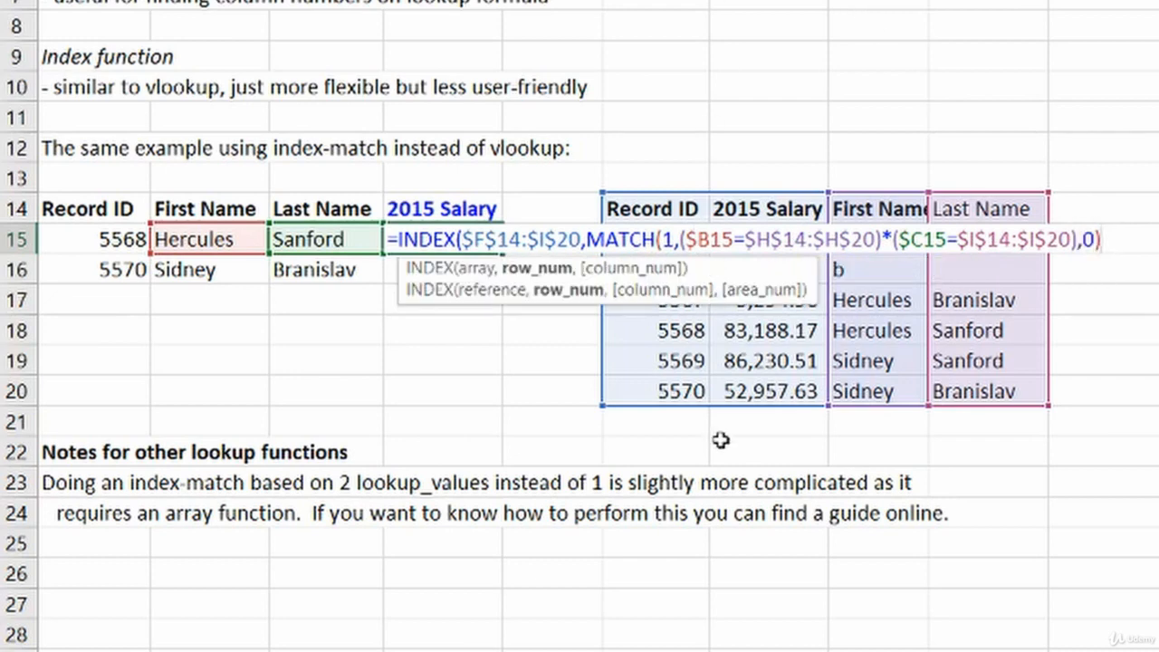
text(,2))
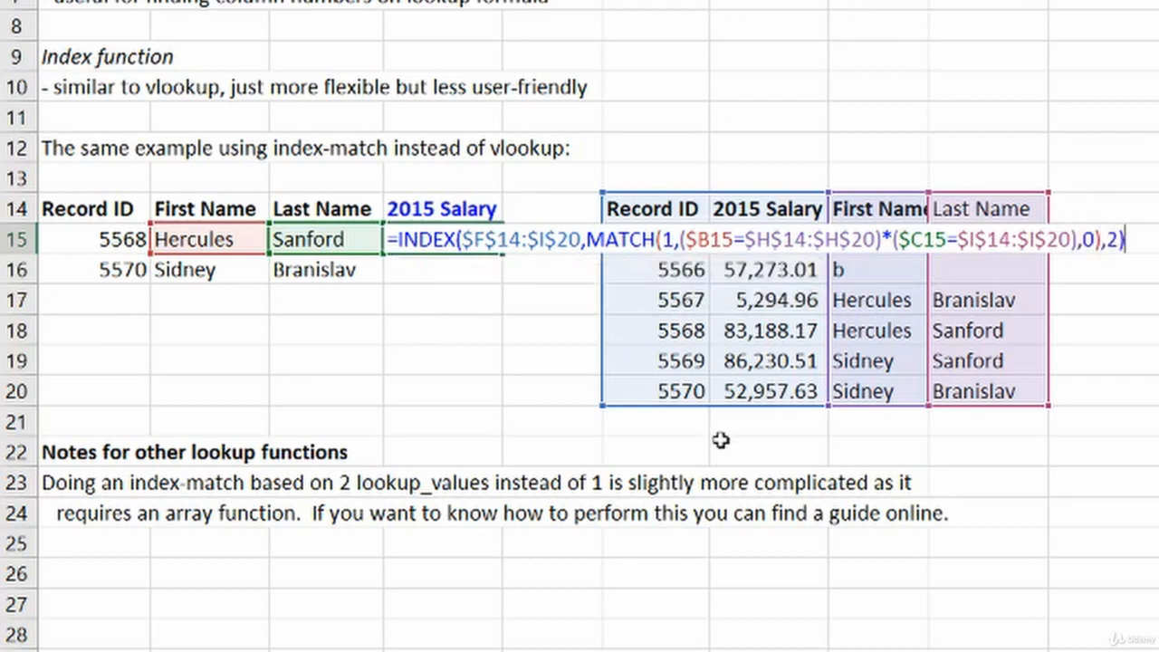
key(ctrl+shift+Return)
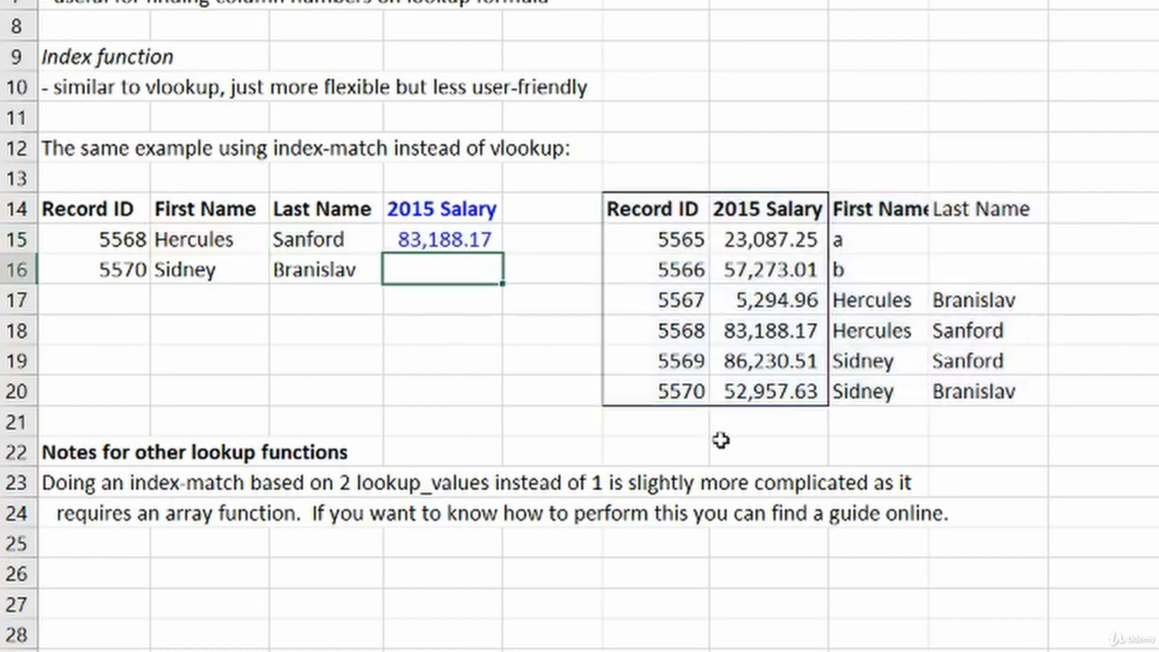
Copy the INDEX-MATCH formula from D15 into D16.
key(Up)
key(ctrl+c)
key(shift+Down)
key(ctrl+v)
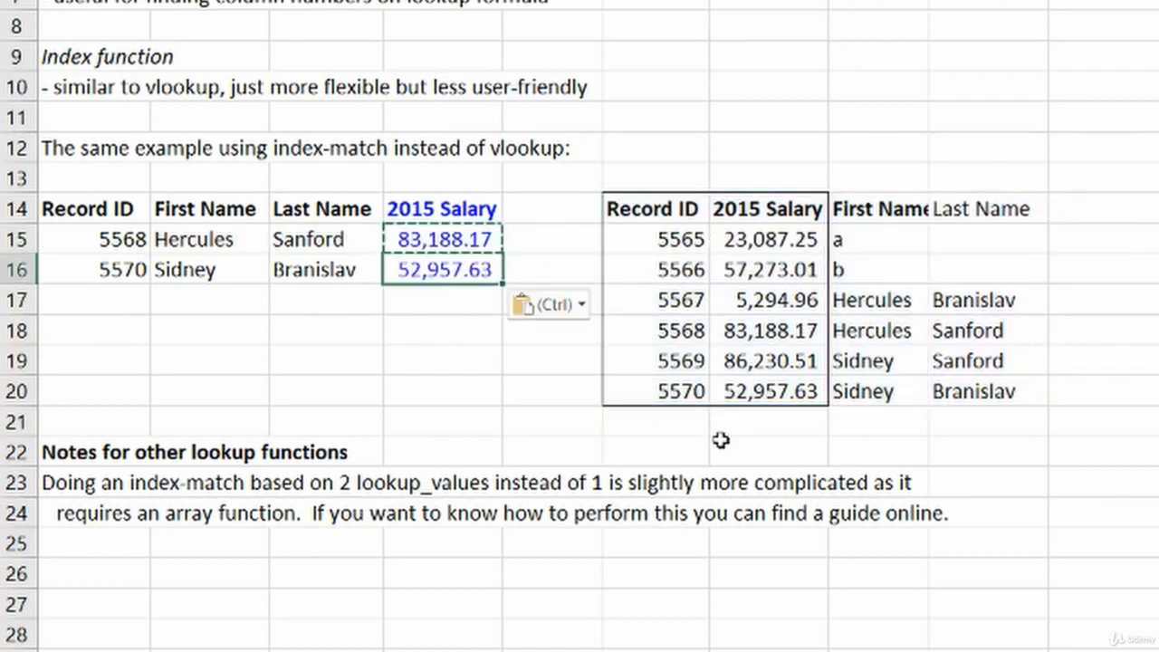
key(Escape)
key(shift+Up)
key(Down)
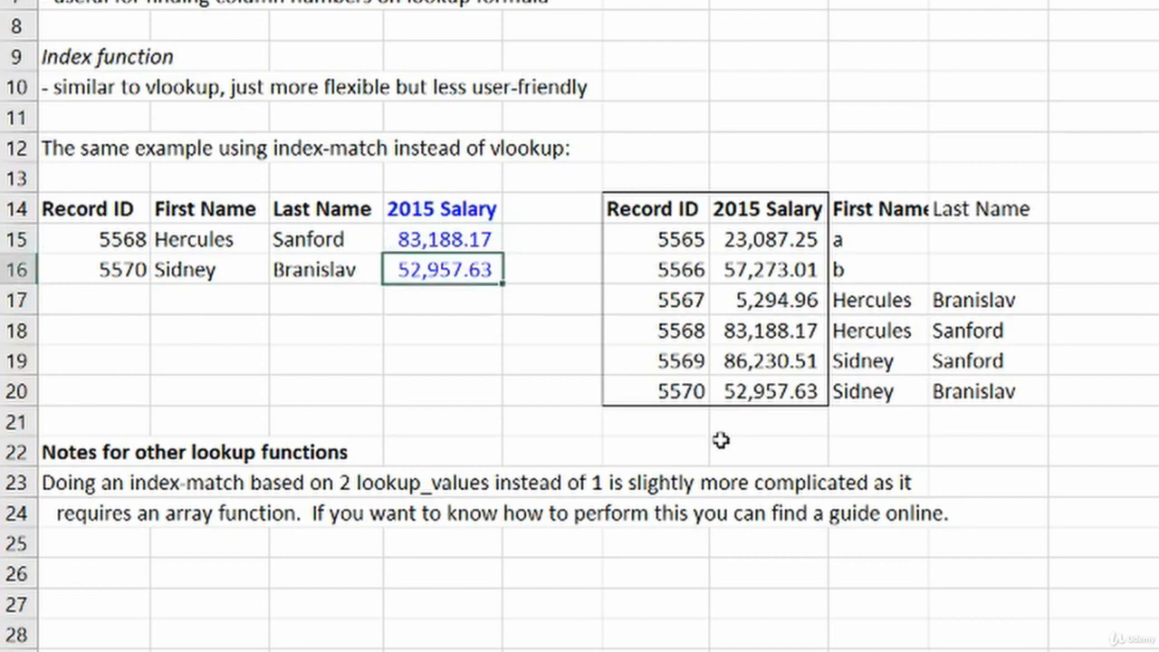
Reopen the formula in D15 and re-enter it as an array formula.
key(Up)
key(Down)
key(Up)
key(F2)
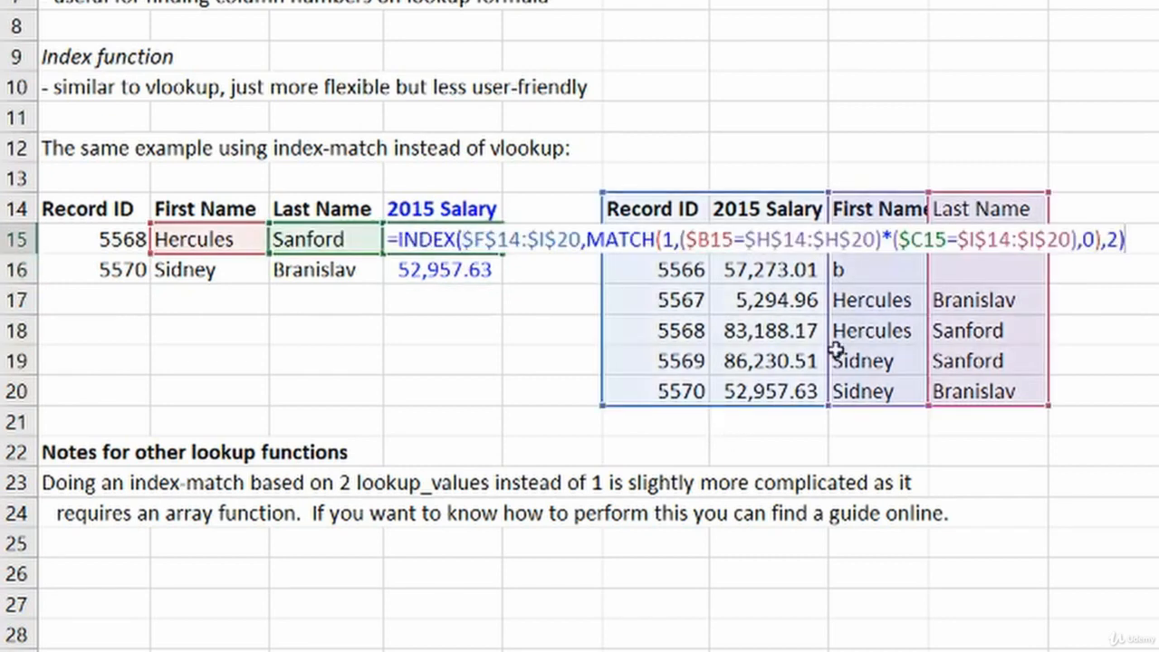
key(Escape)
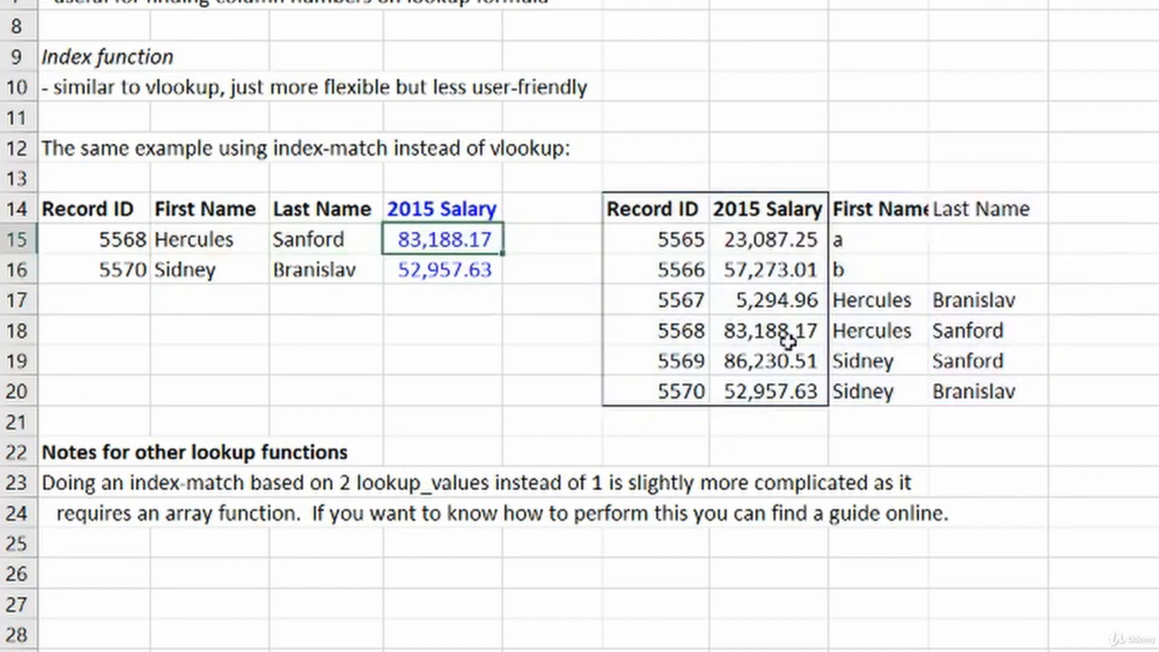
key(F2)
key(ctrl+shift+Return)
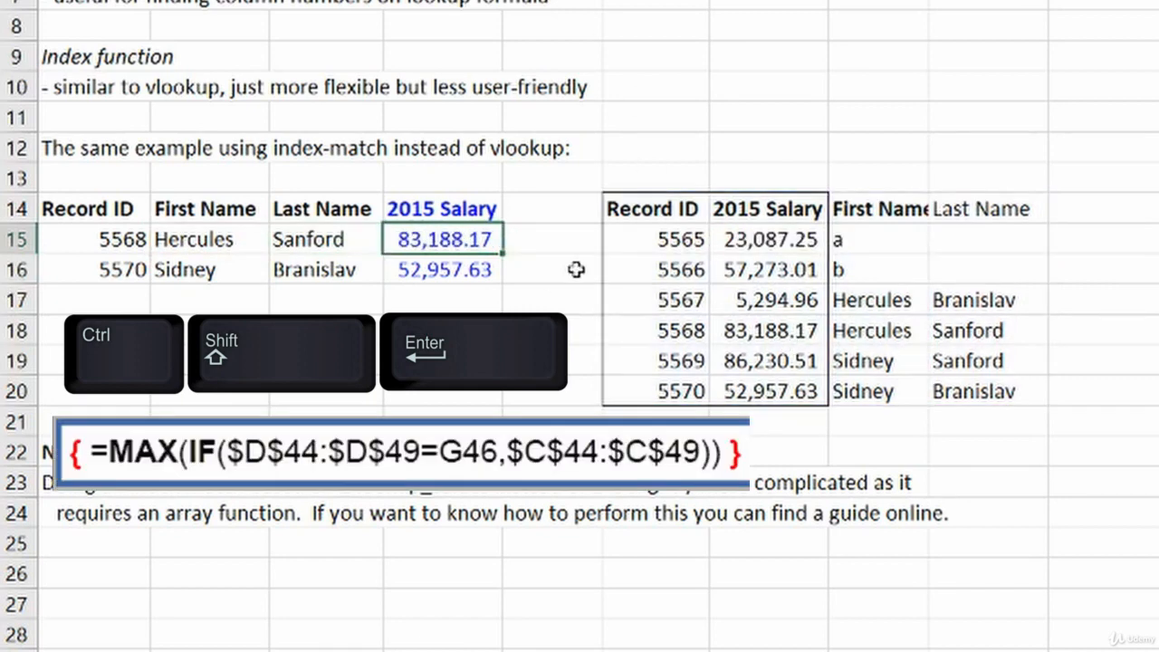
Examine how the array formula in D15 combines INDEX and MATCH across both name conditions.
key(Down)
key(Up)
key(Down)
key(Up)
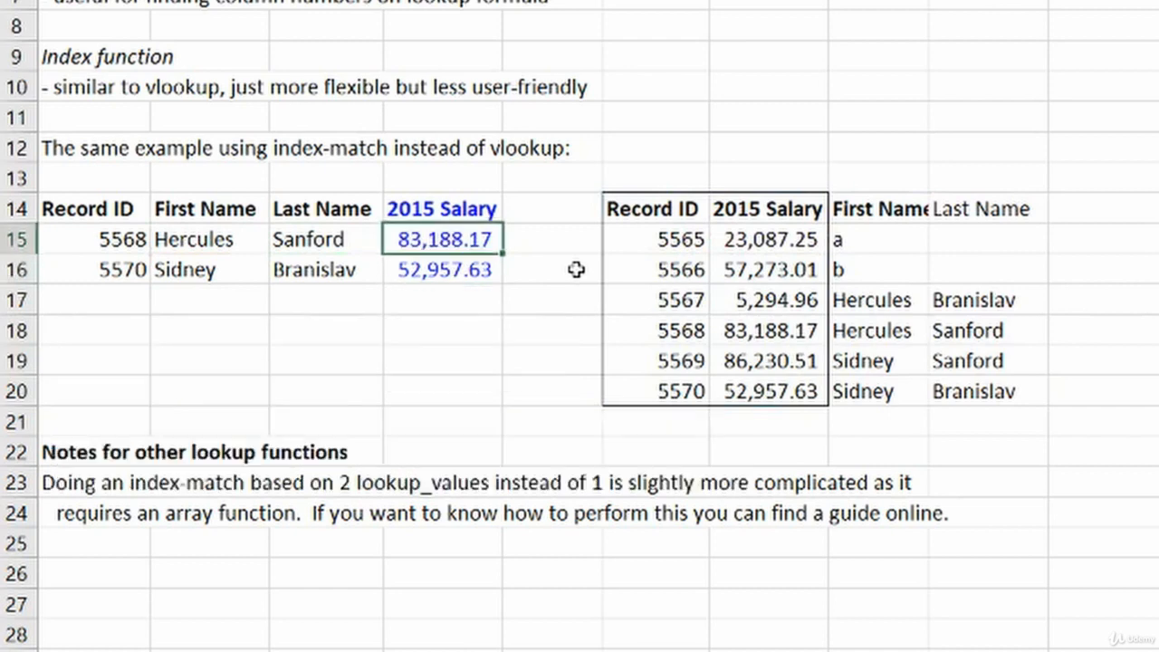
key(Down)
click(467, 242)
key(F2)
key(Escape)
key(F2)
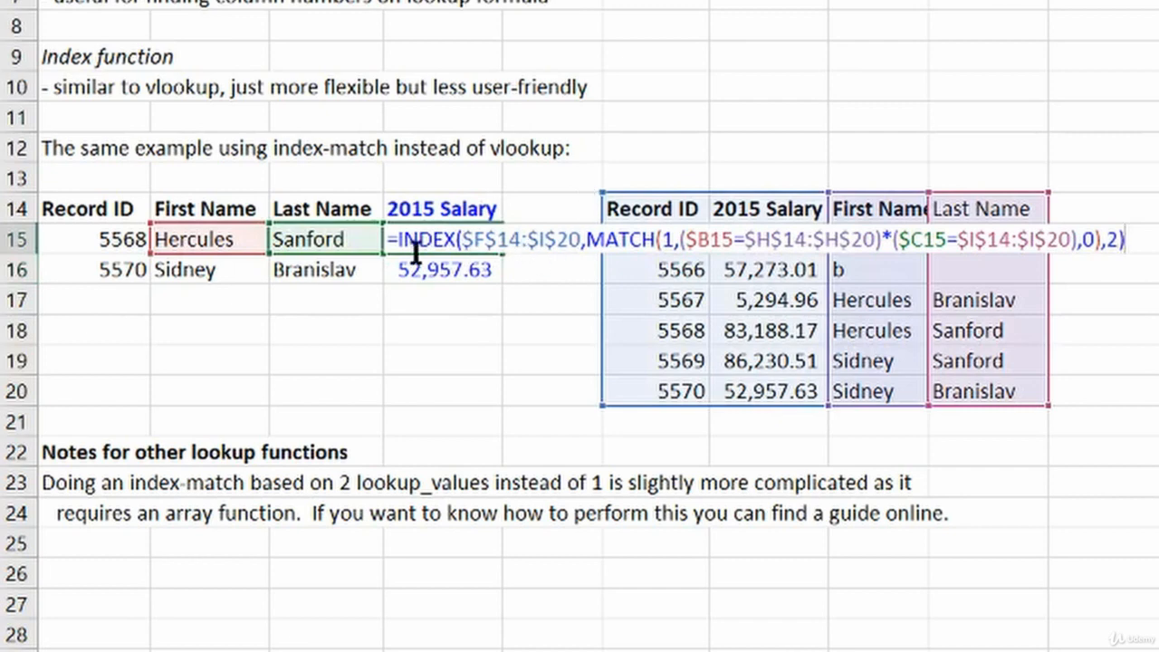
key(Escape)
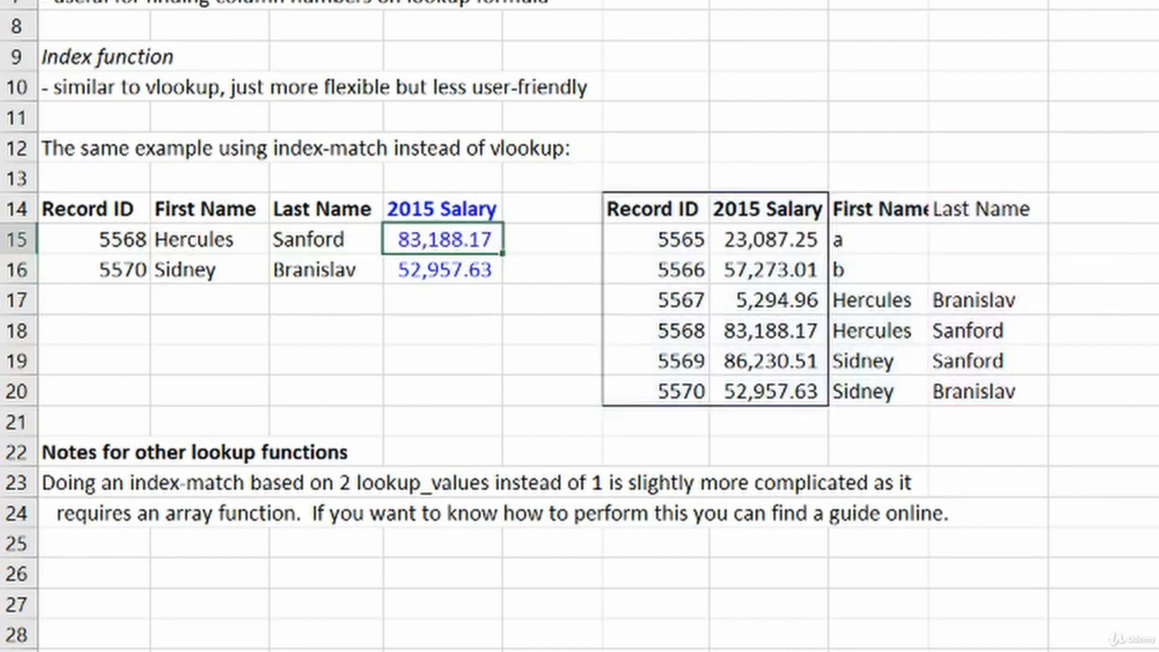
double_click(453, 237)
key(Escape)
double_click(442, 240)
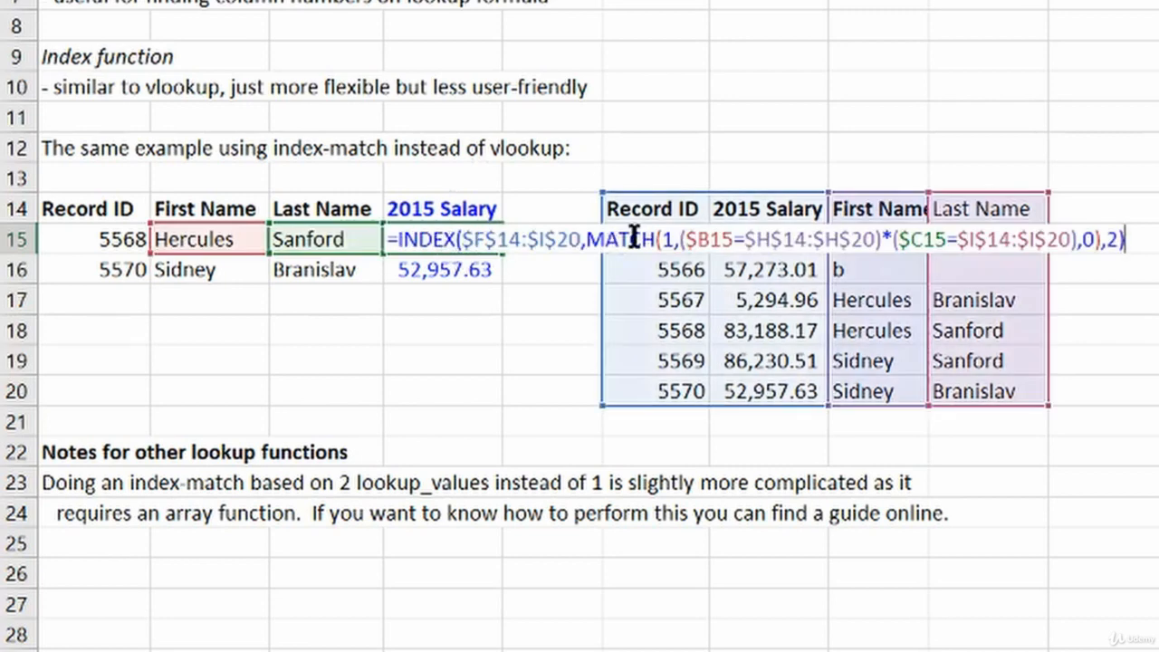
click(675, 240)
key(Escape)
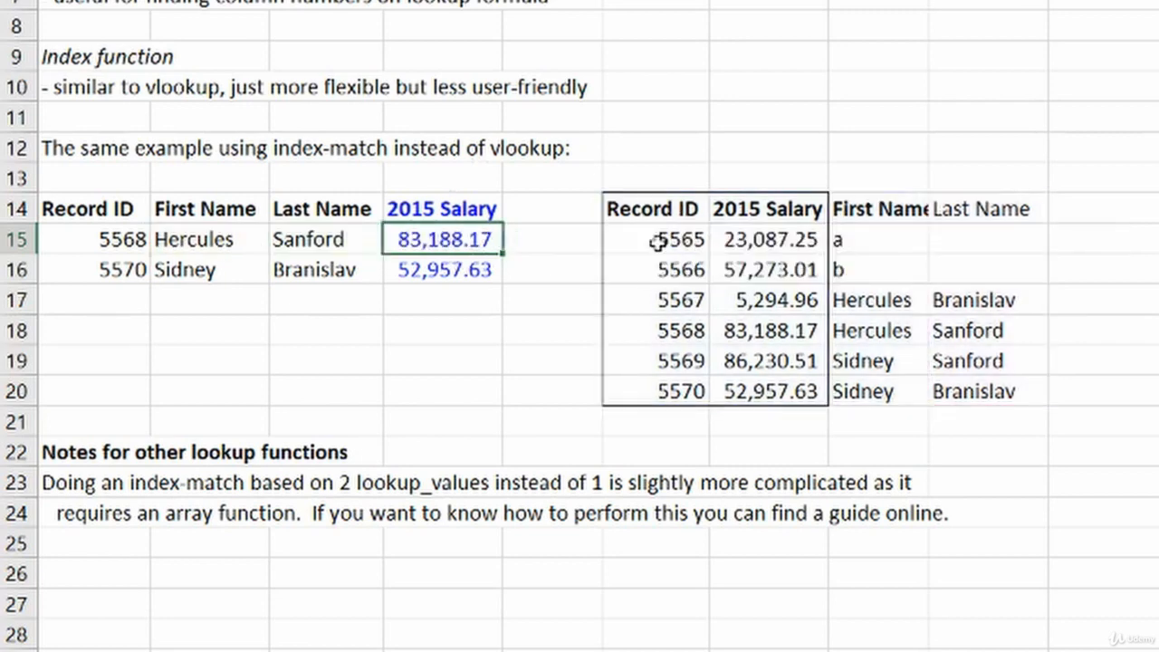
key(F2)
key(Escape)
key(F2)
key(Escape)
Evaluate the first-name and last-name conditions in place within the D15 formula.
key(F2)
drag(682, 239, 880, 240)
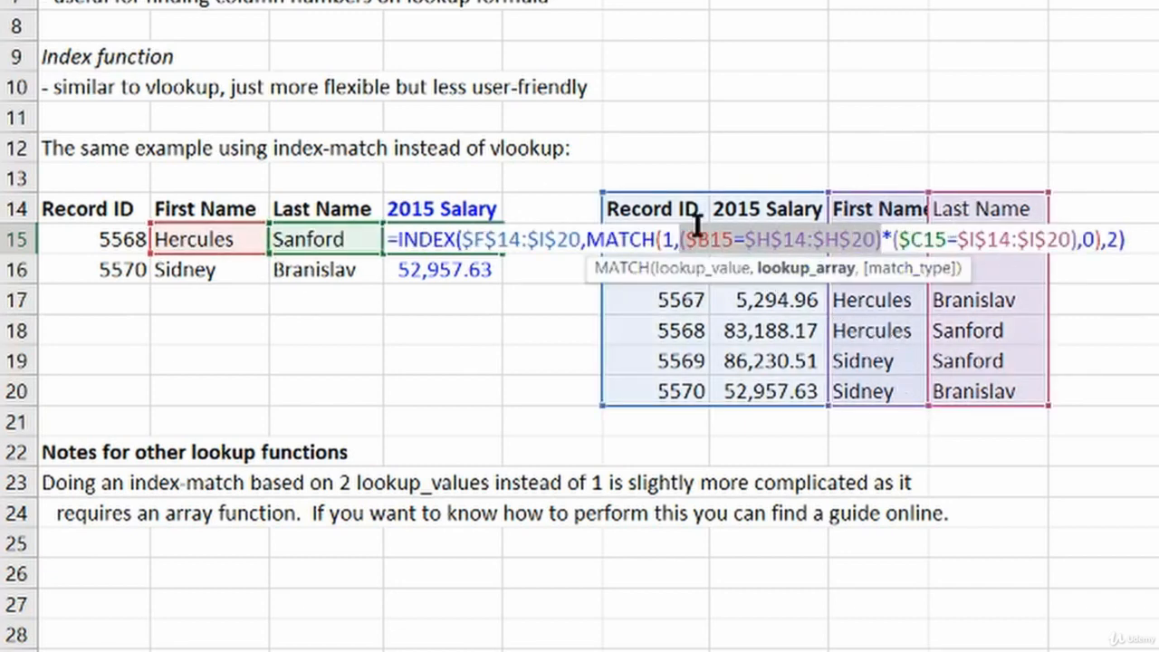
key(F9)
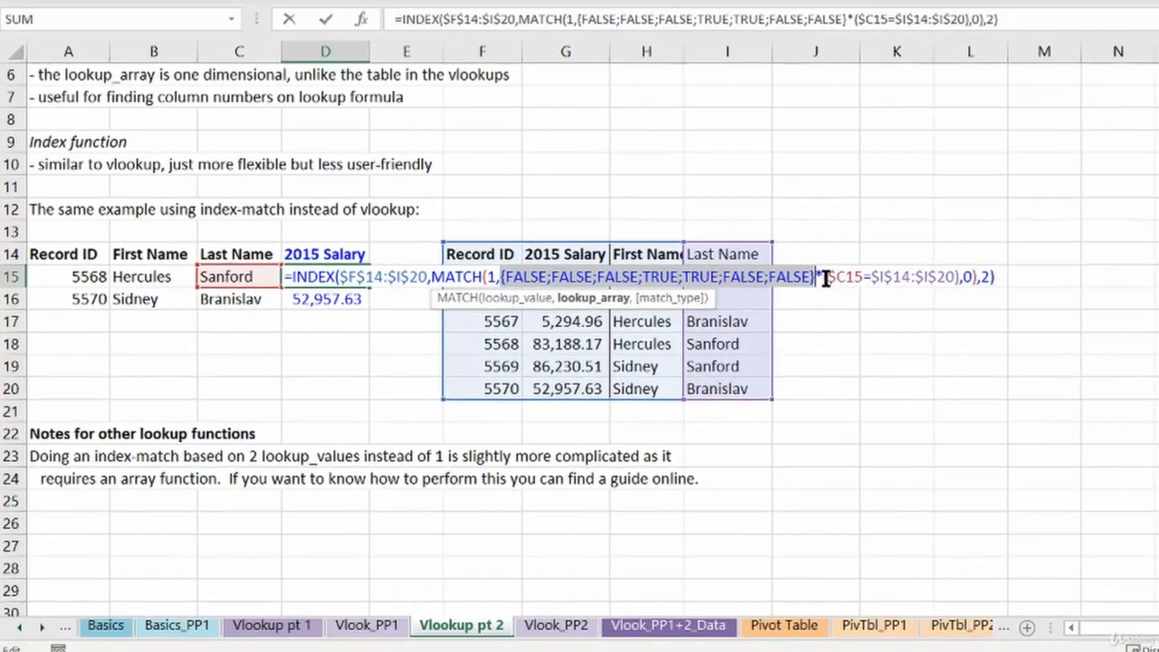
drag(826, 279, 973, 286)
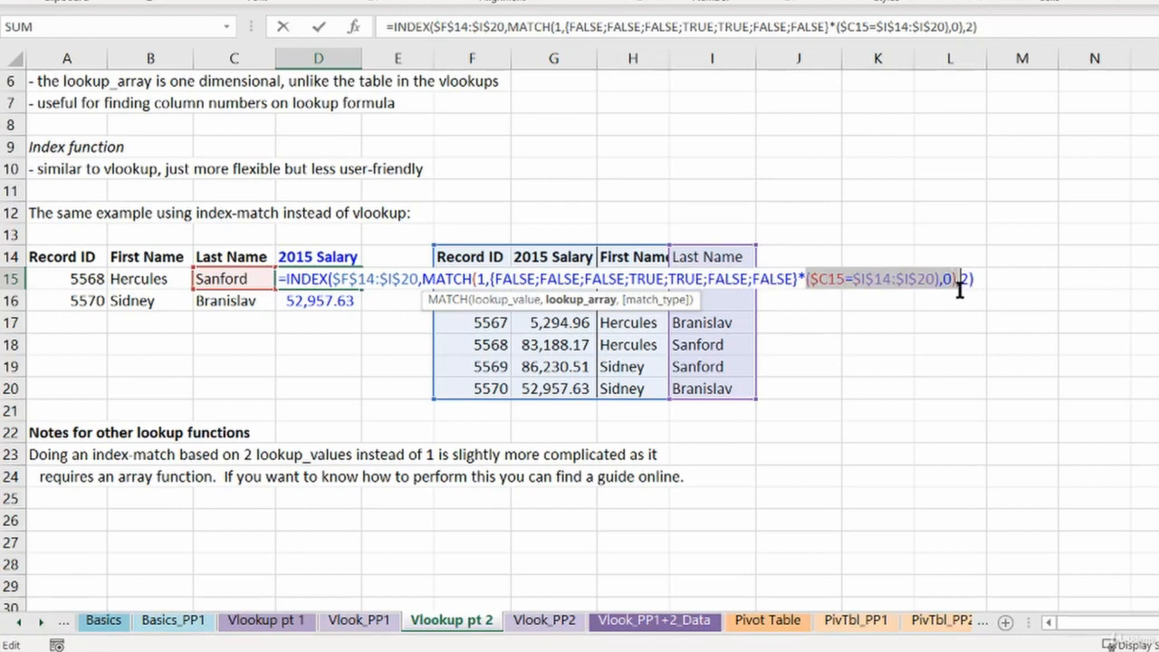
key(F9)
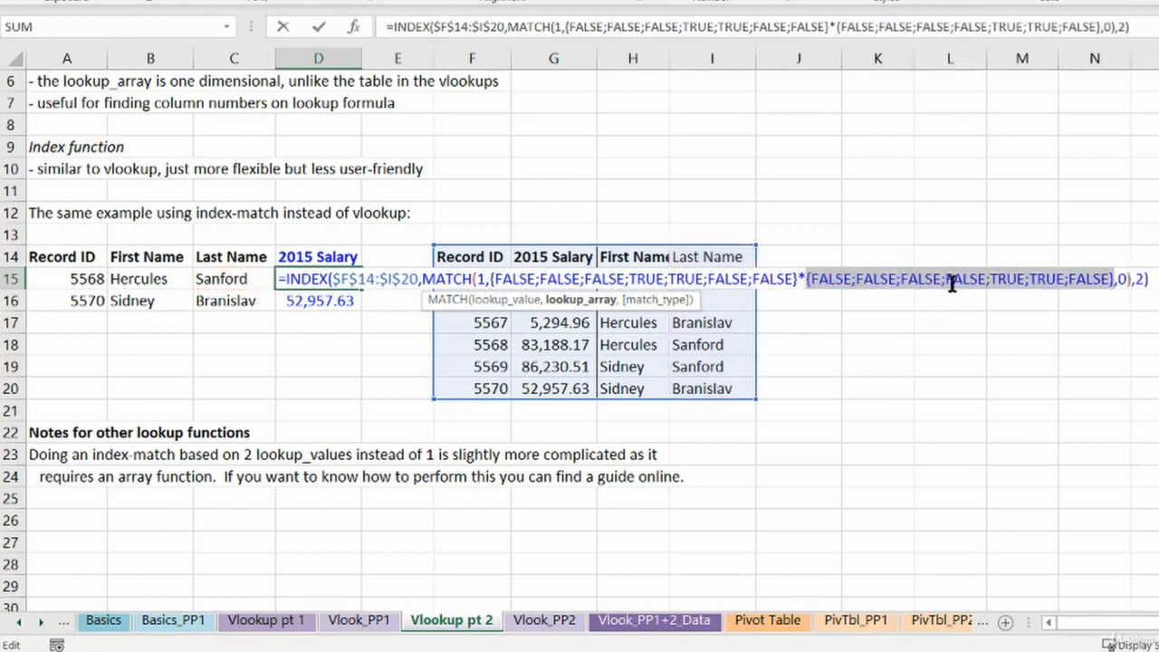
Evaluate the product of both conditions and the MATCH function within D15, check the INDEX arguments, and discard the evaluation.
drag(490, 279, 1116, 283)
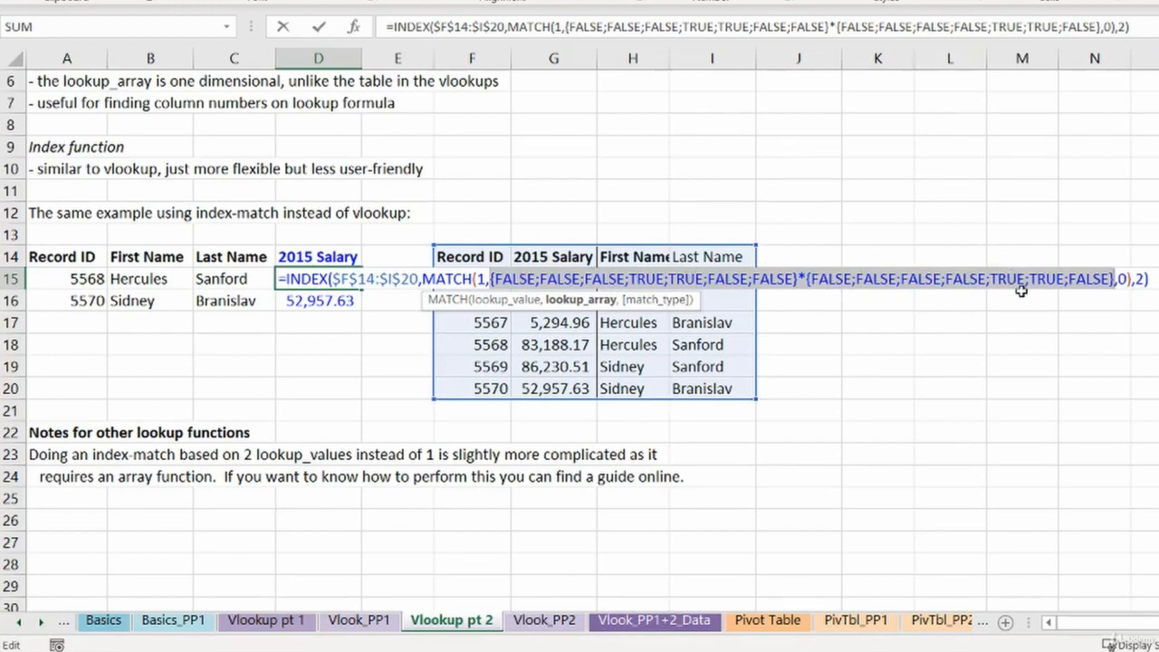
key(F9)
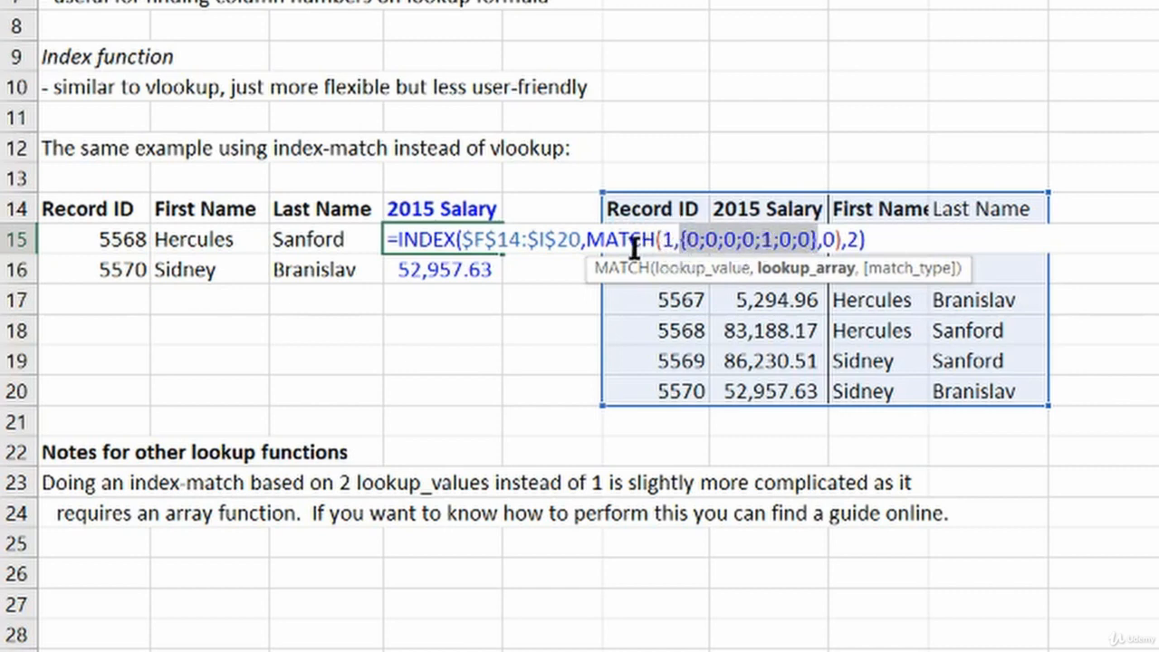
drag(587, 239, 842, 243)
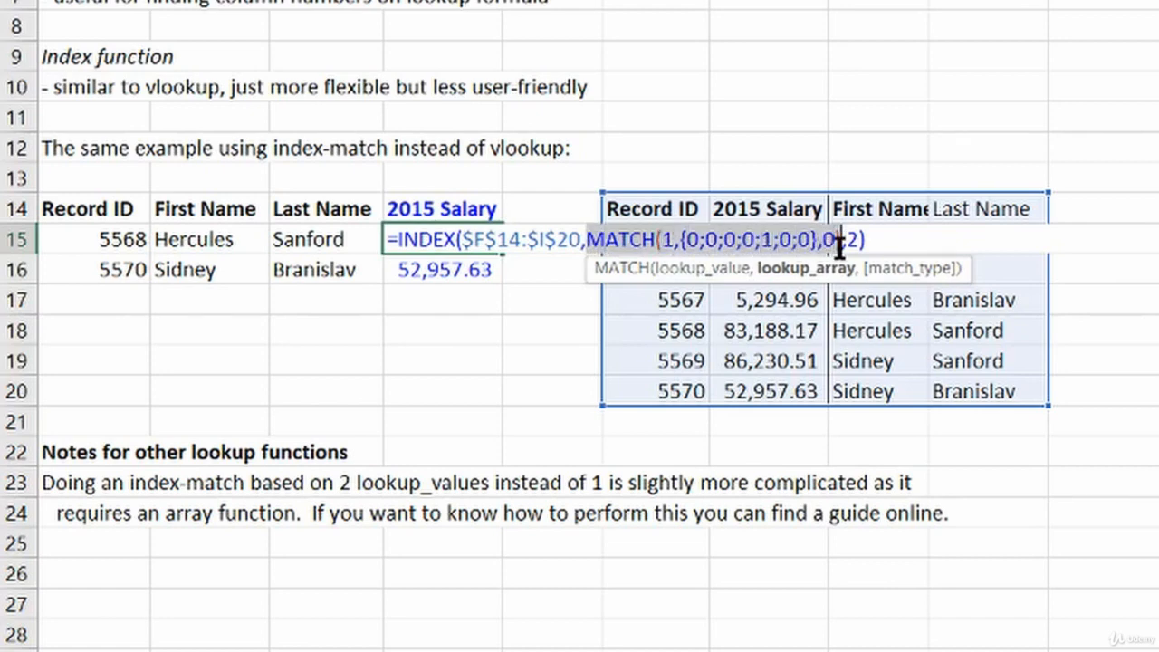
key(F9)
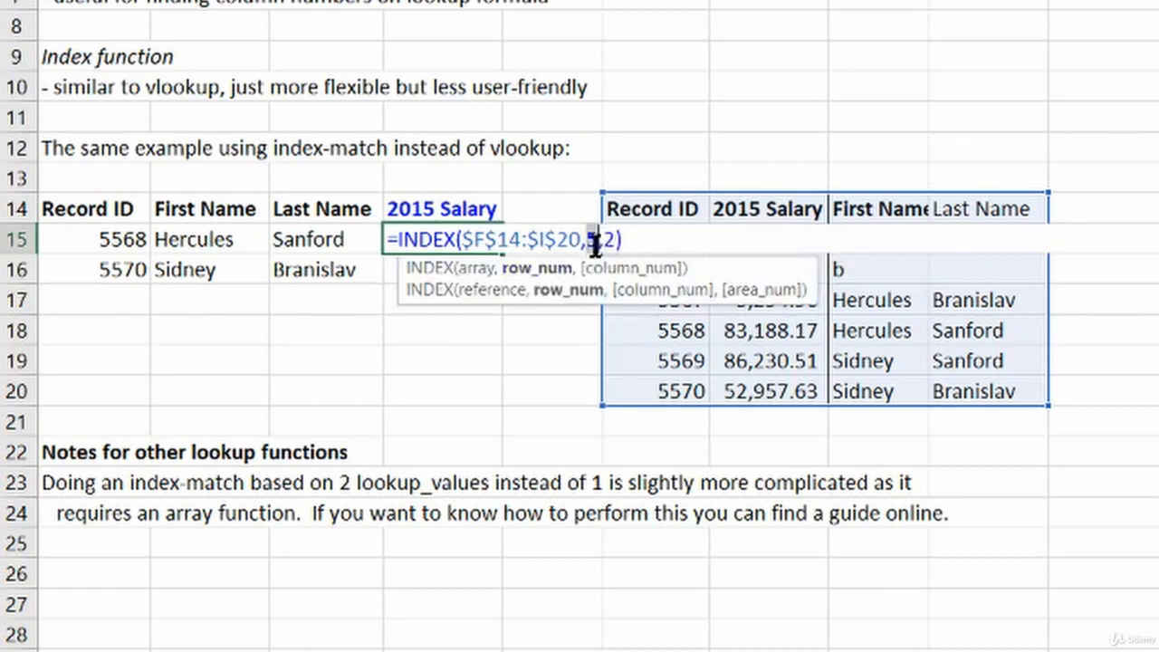
click(528, 239)
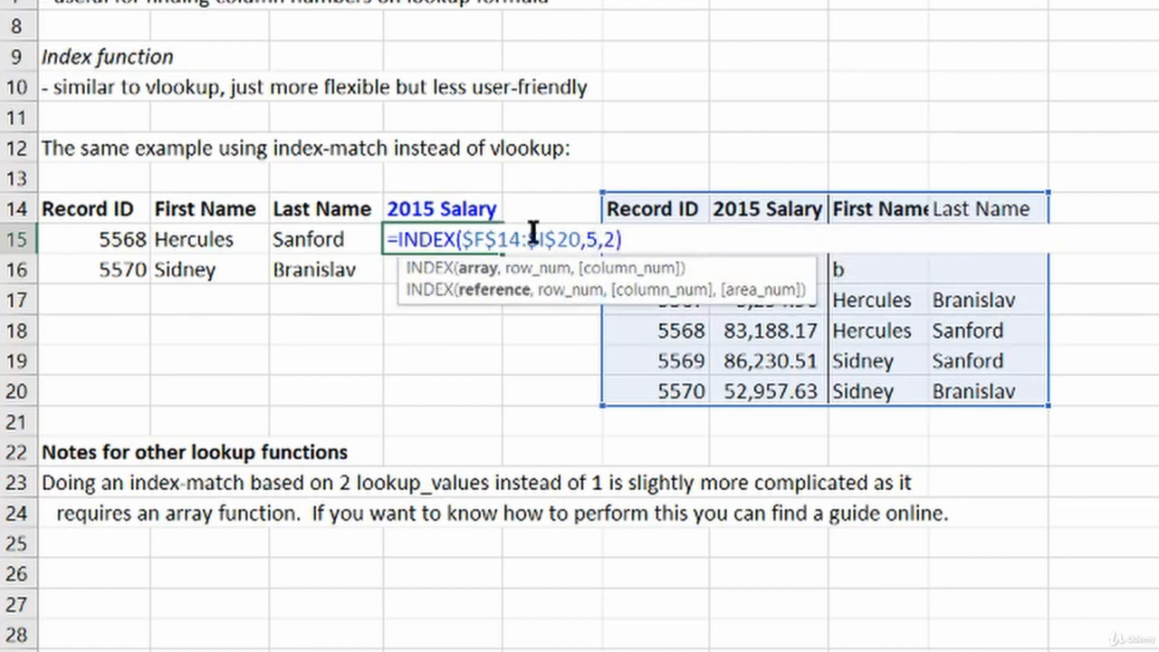
drag(461, 239, 604, 240)
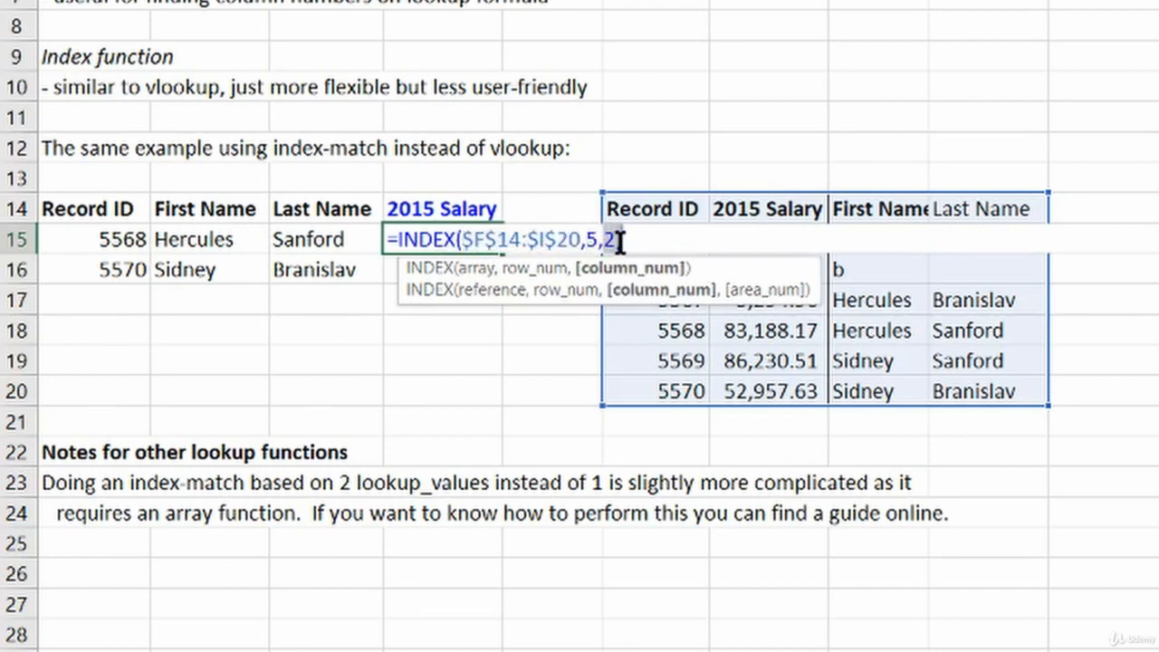
key(Escape)
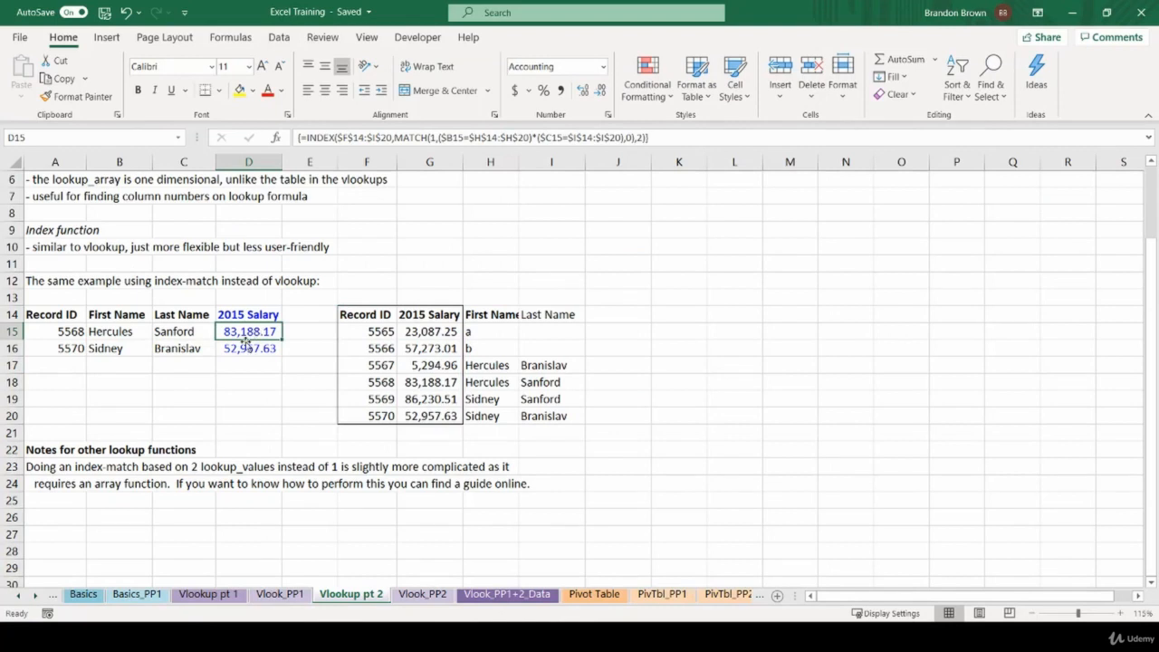
Review the salary lookup formulas in D15 and D16 and the Match and Index function notes above them.
double_click(243, 337)
key(Escape)
drag(50, 314, 254, 353)
click(258, 351)
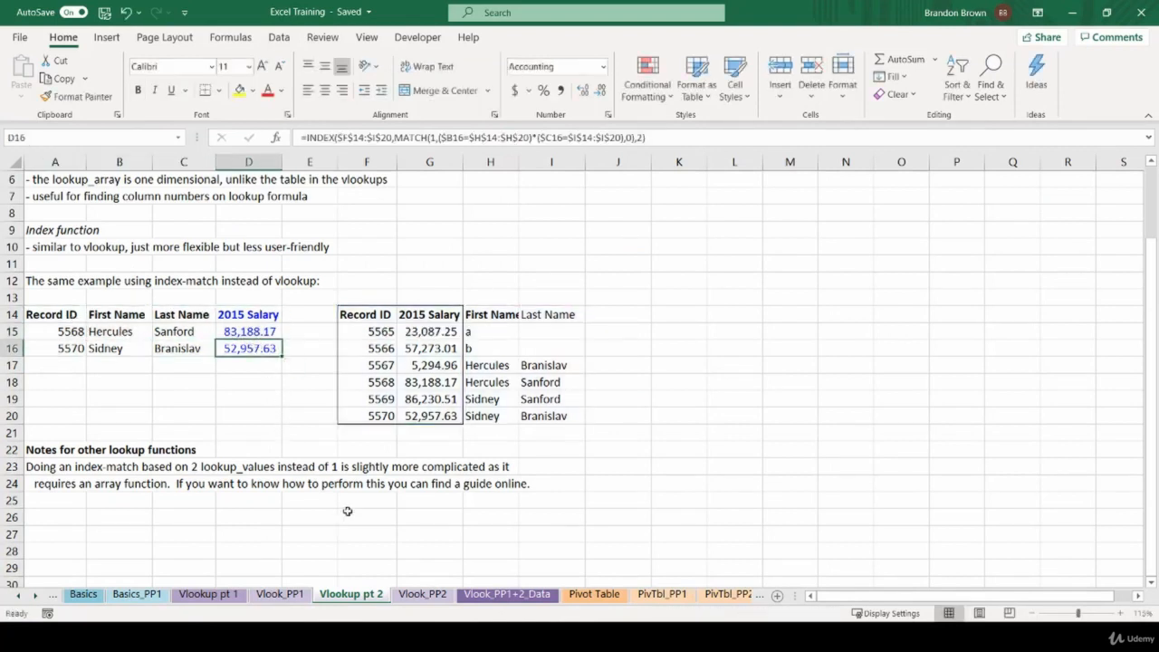
scroll(181, 453, up, 2)
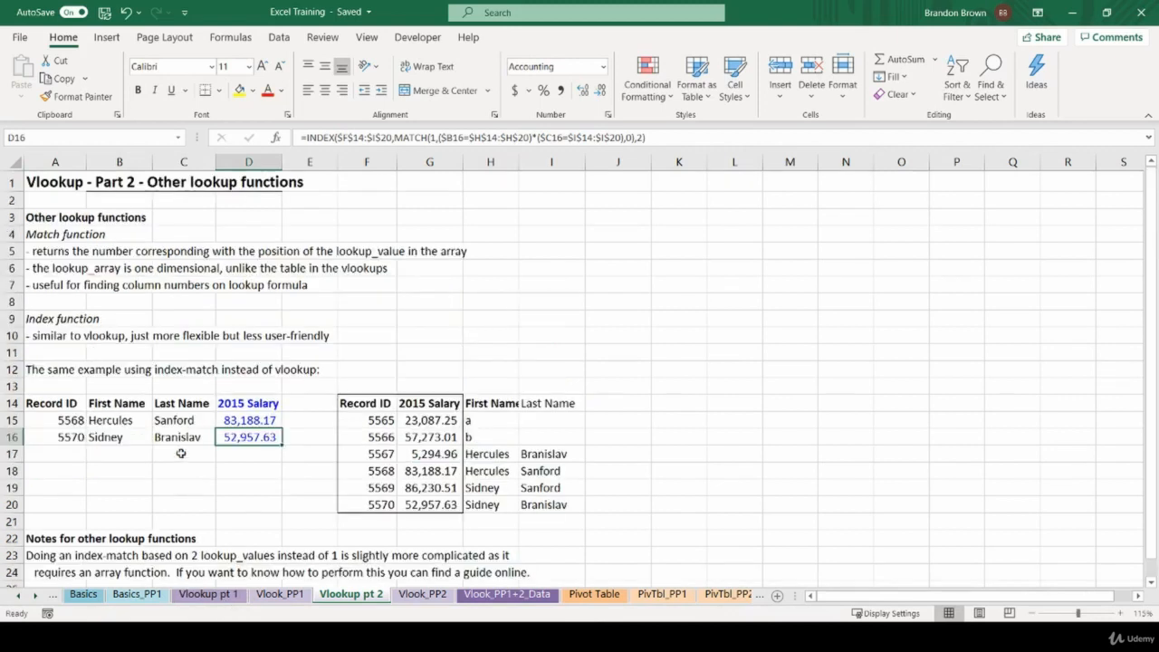
drag(64, 236, 65, 286)
drag(370, 404, 528, 403)
drag(55, 318, 54, 336)
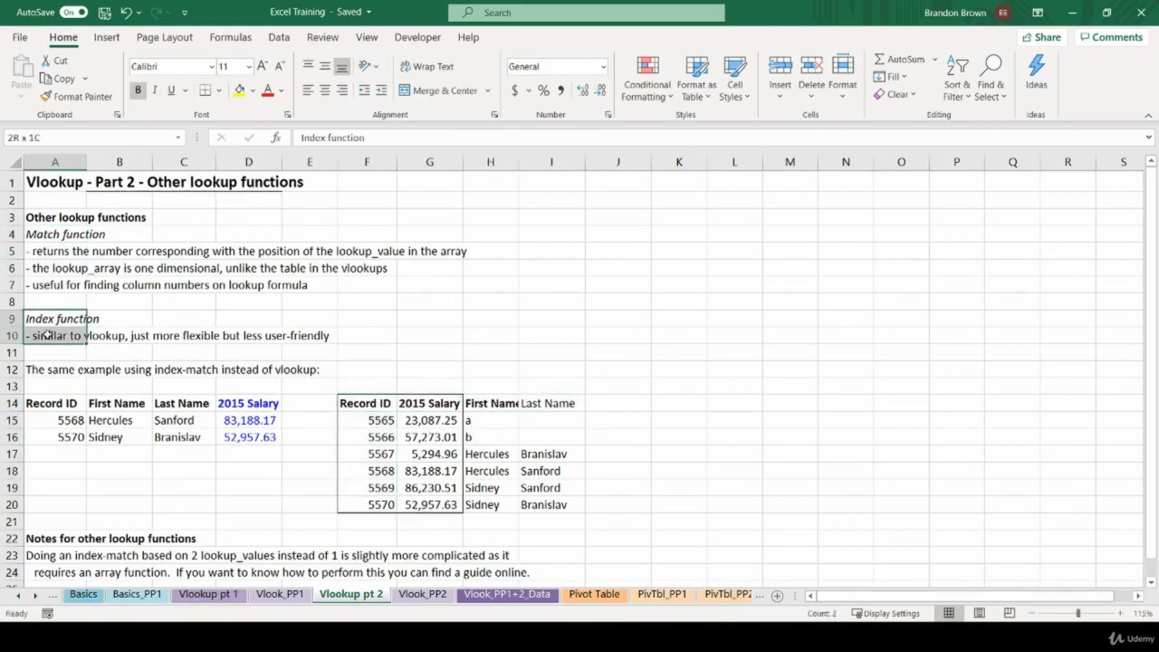
drag(227, 384, 271, 456)
click(253, 422)
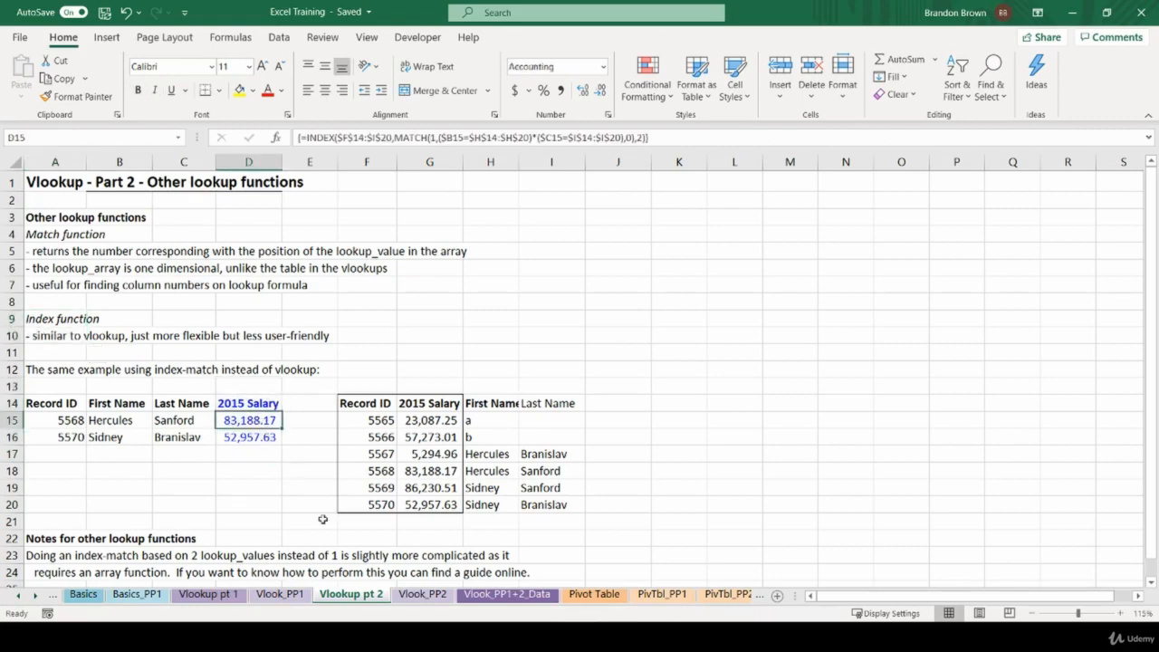
Inspect the VLOOKUP salary formulas in D23 and D24 on the Vlookup pt 1 sheet, and return to Vlookup pt 2.
click(208, 594)
click(266, 481)
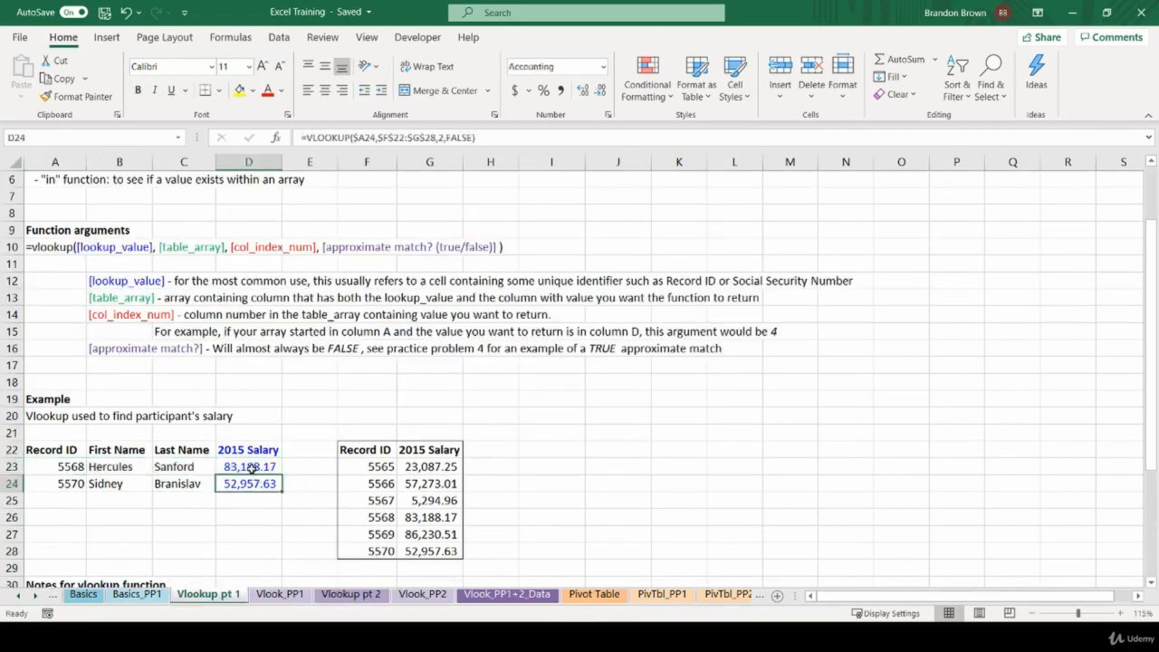
double_click(253, 467)
key(Escape)
click(358, 598)
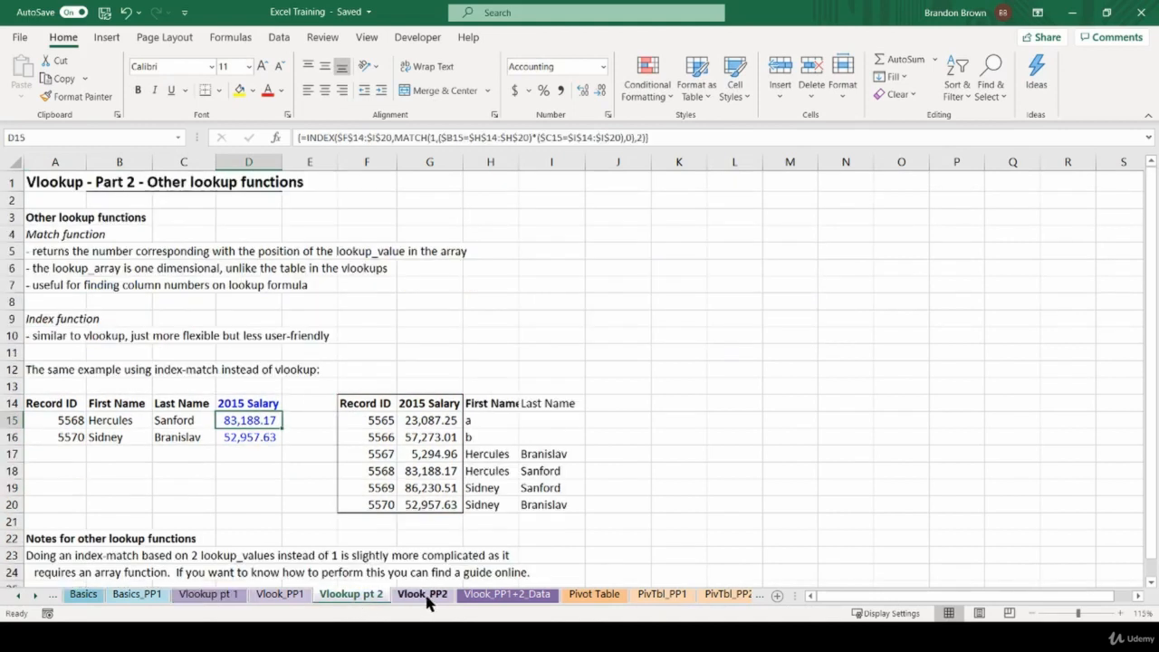
Retitle the Vlook_PP2 sheet's heading in A1 as "Vlookup - Practice Problem #2".
click(424, 595)
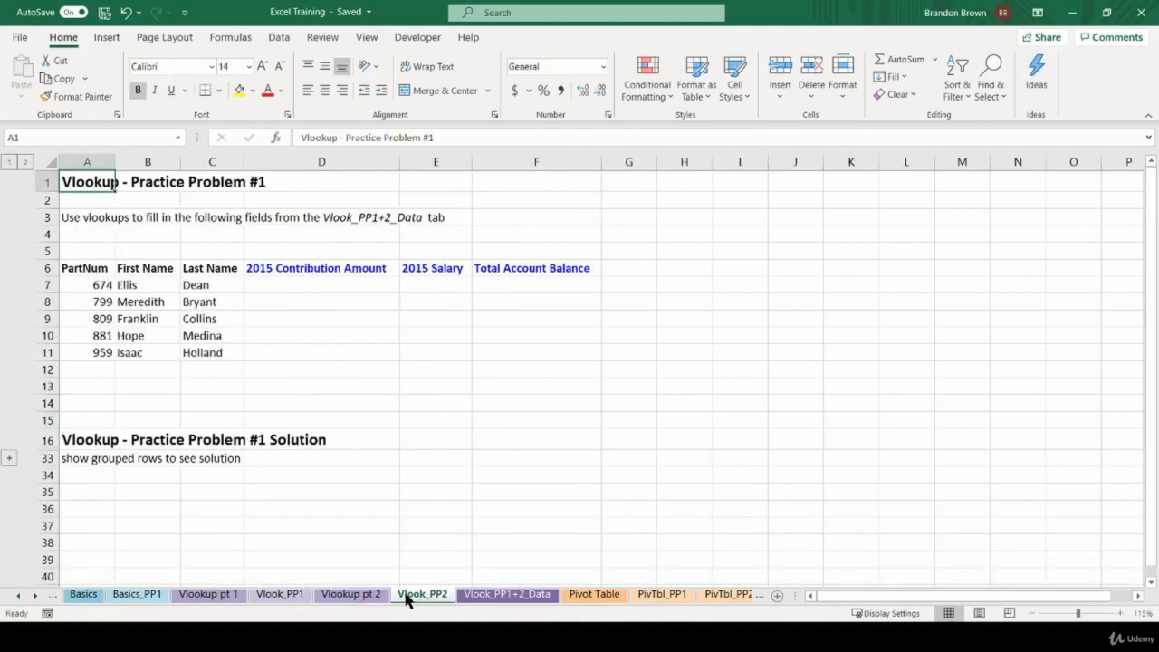
key(F2)
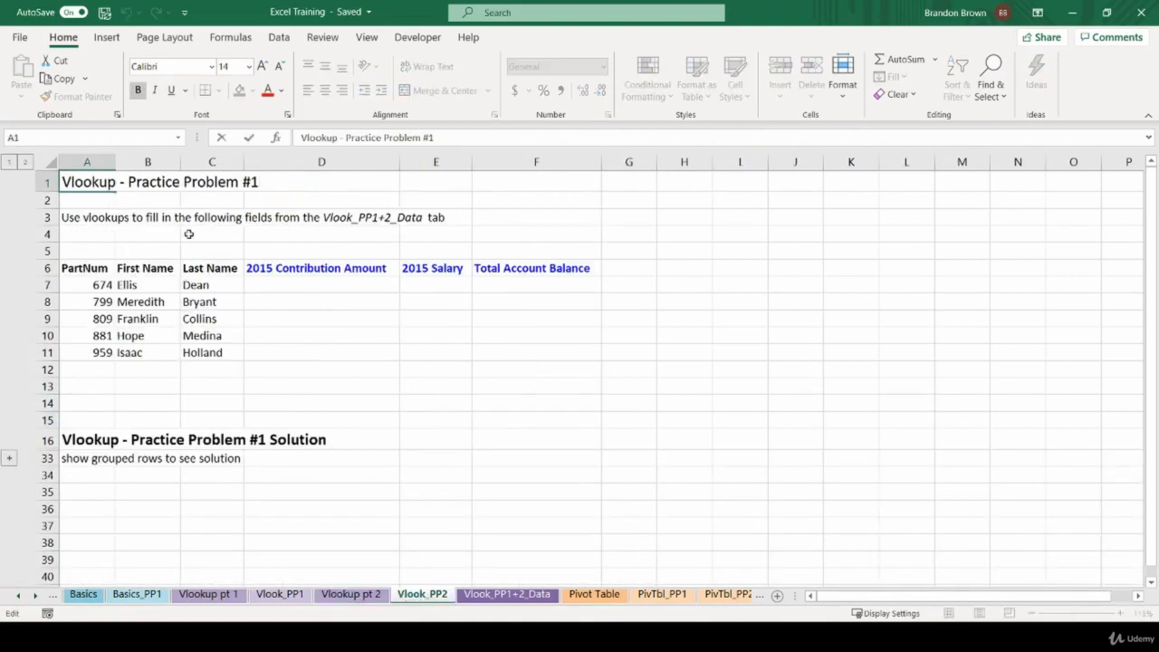
key(Return)
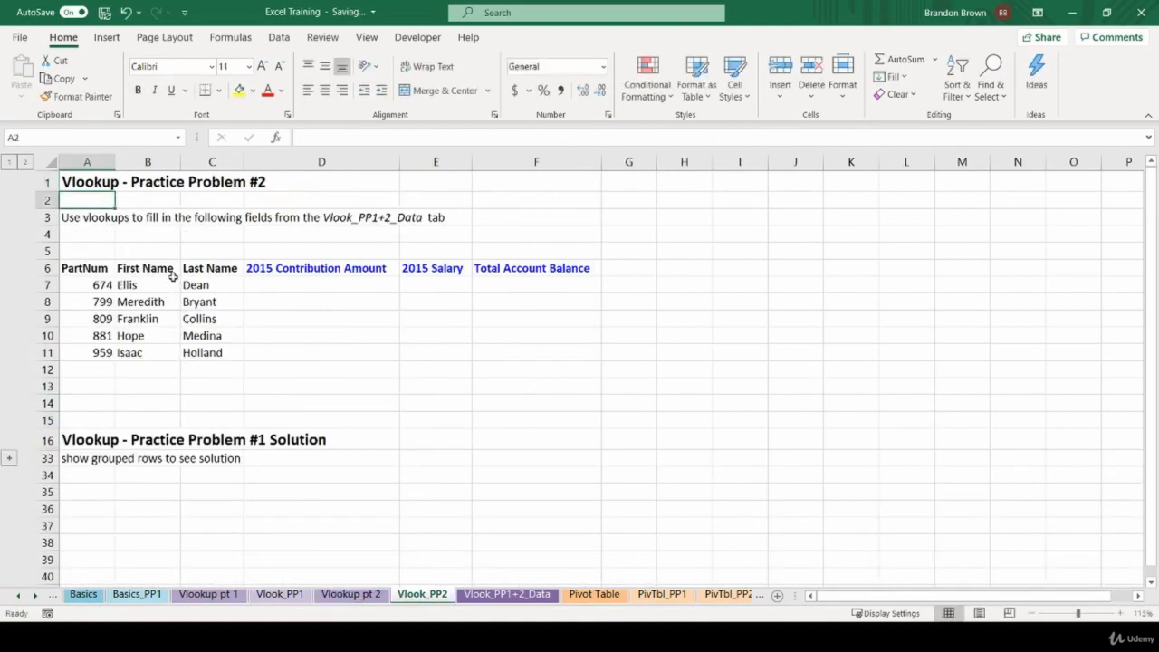
Review the blank contribution, salary and balance fields on Vlook_PP2 and their source table on Vlook_PP1+2_Data.
drag(86, 274, 551, 347)
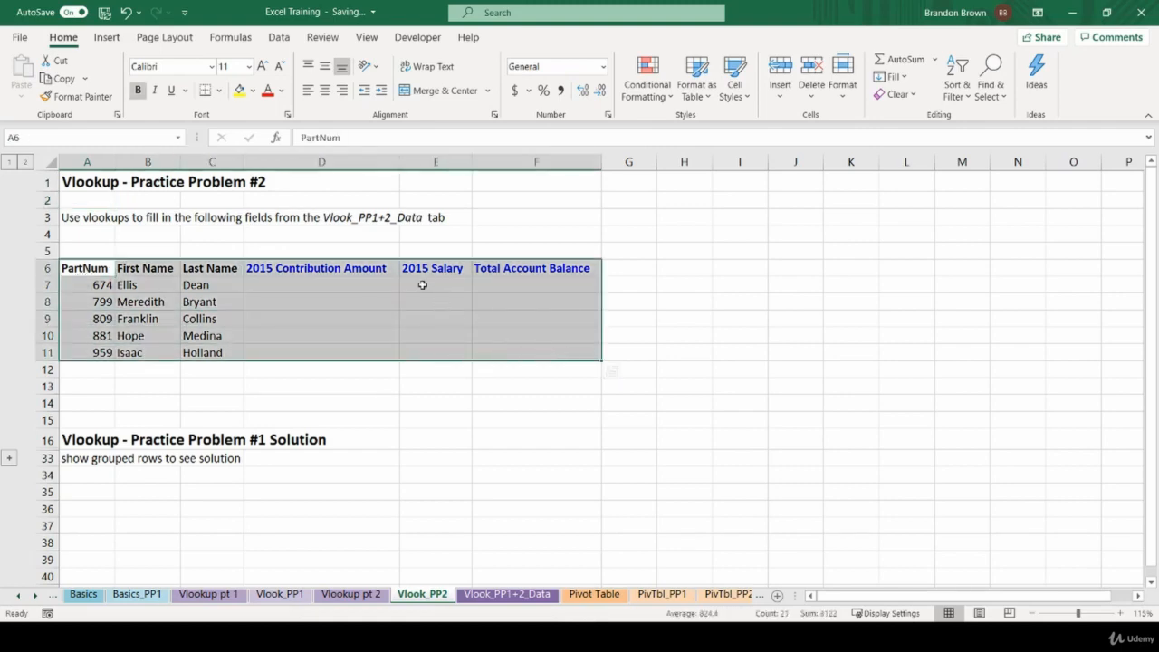
click(362, 275)
drag(362, 275, 510, 344)
click(512, 350)
click(507, 594)
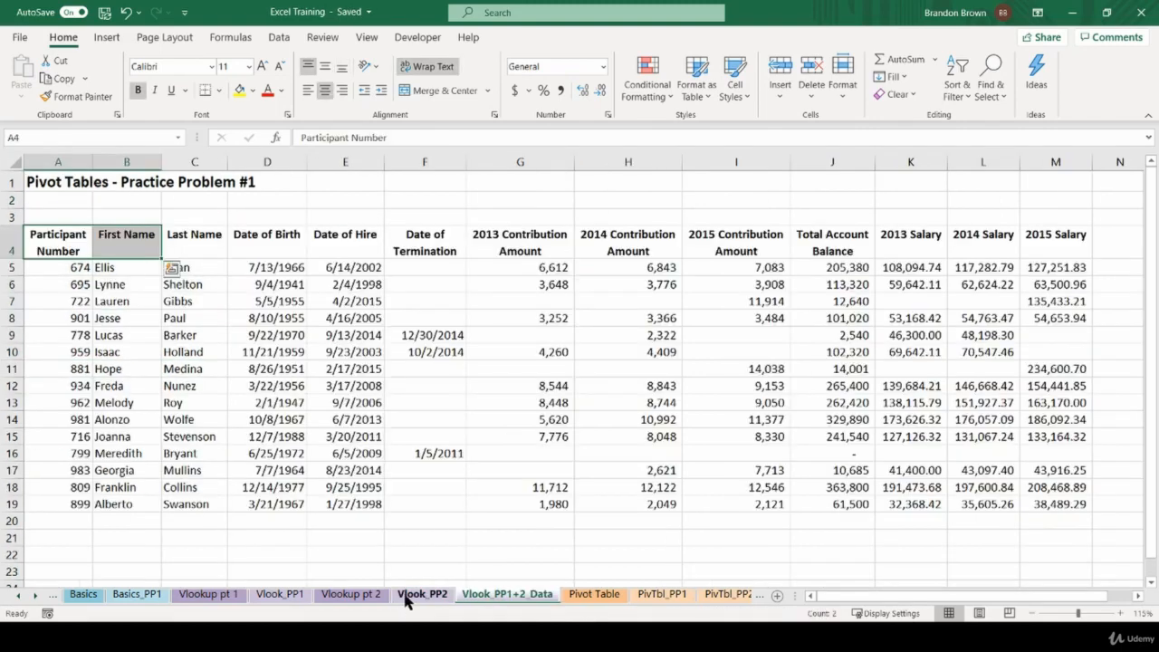
click(416, 595)
click(162, 354)
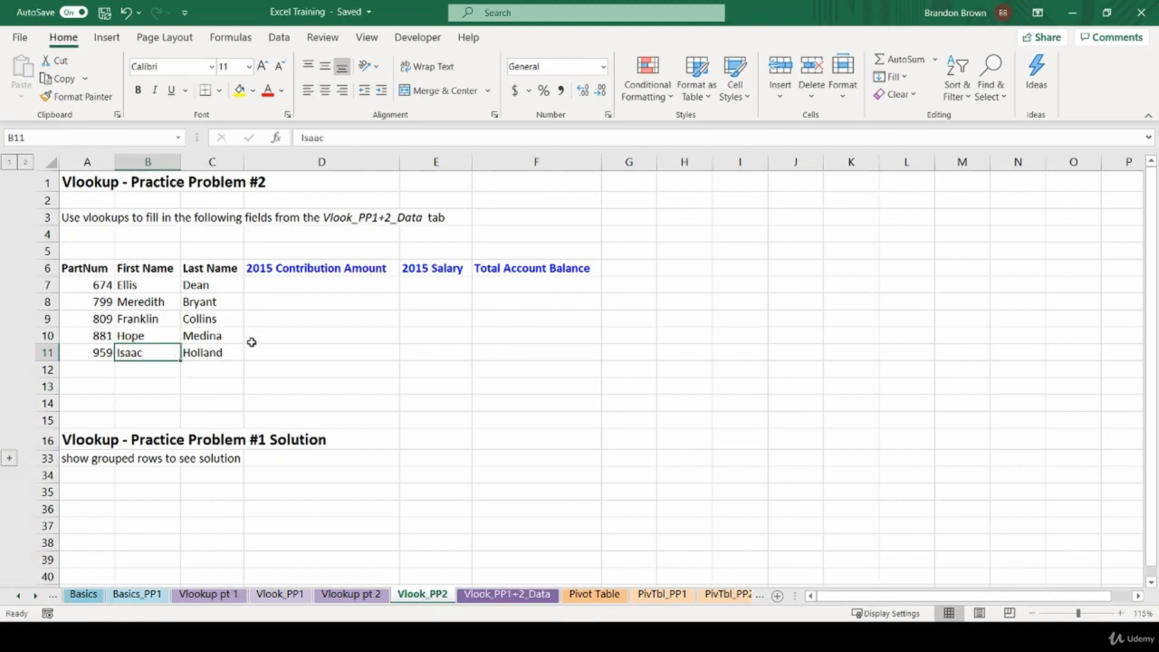
click(315, 305)
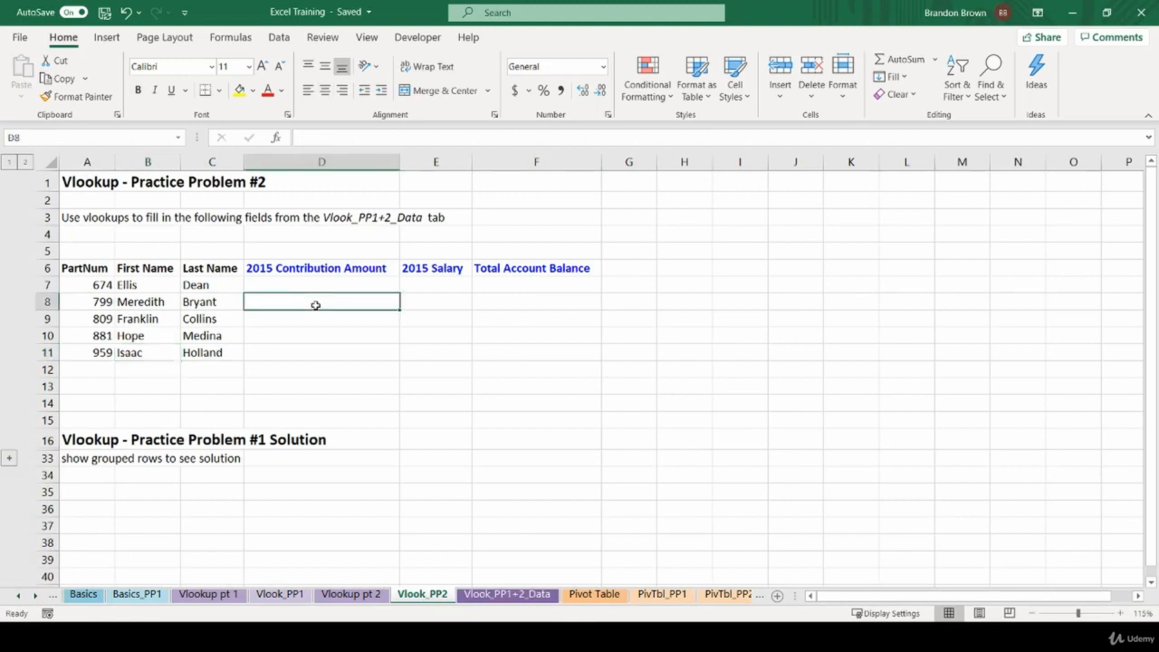
drag(308, 280, 529, 353)
Begin a VLOOKUP formula in D7 with the column-locked part number $A7 as its lookup value.
click(260, 280)
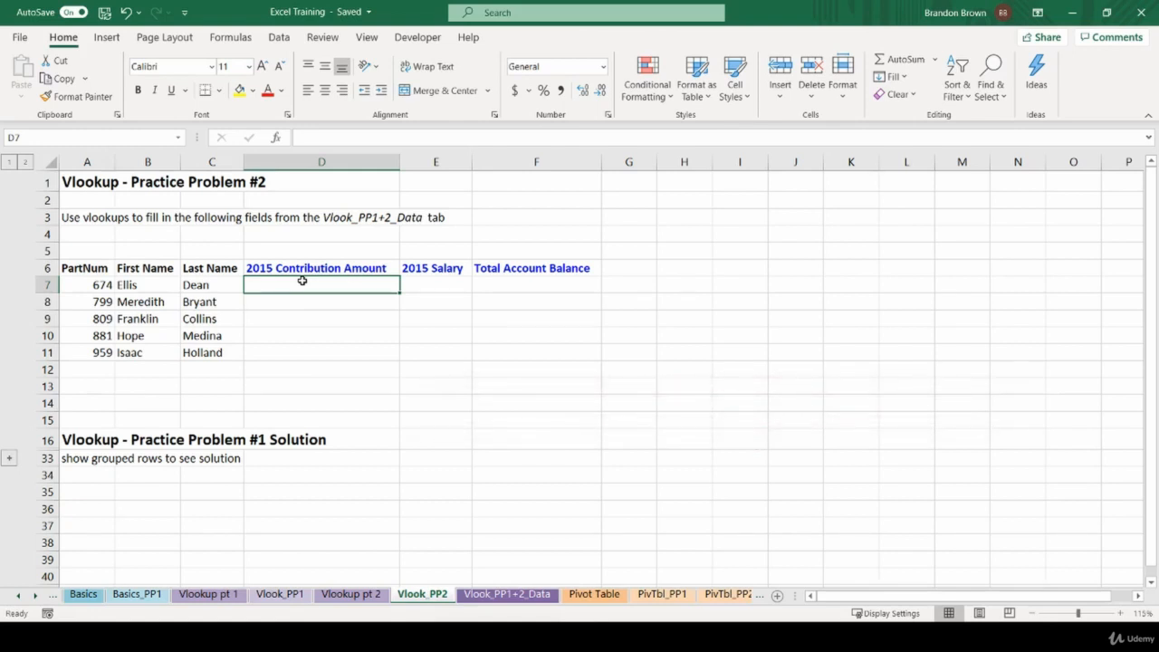
text(=)
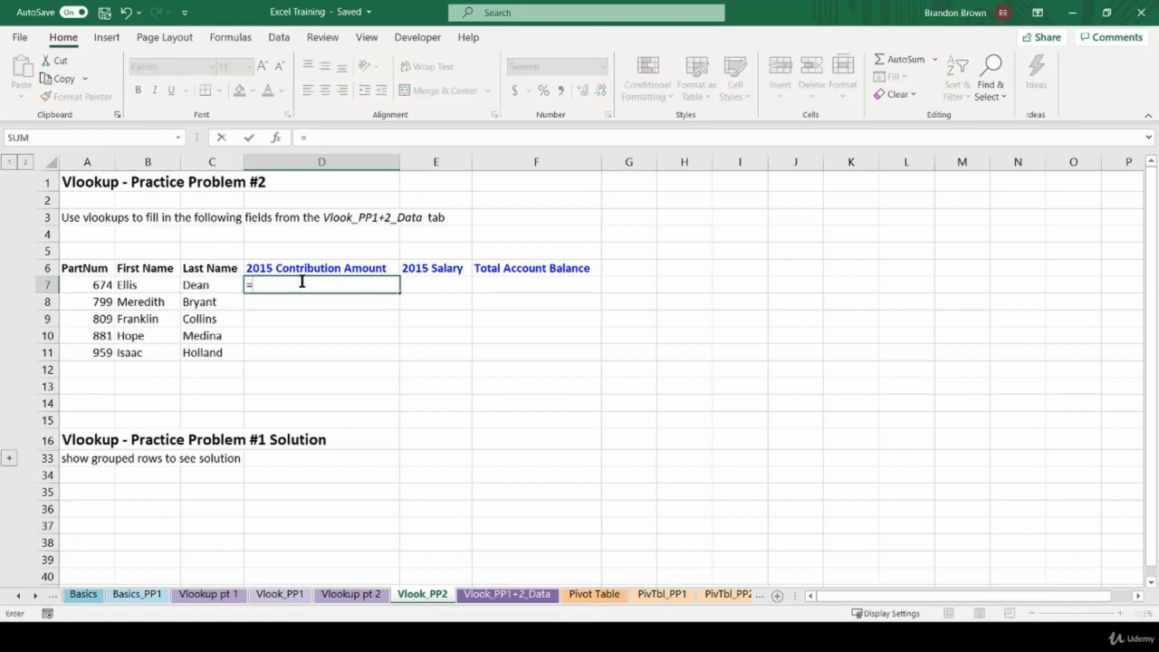
text(VLOOKUP()
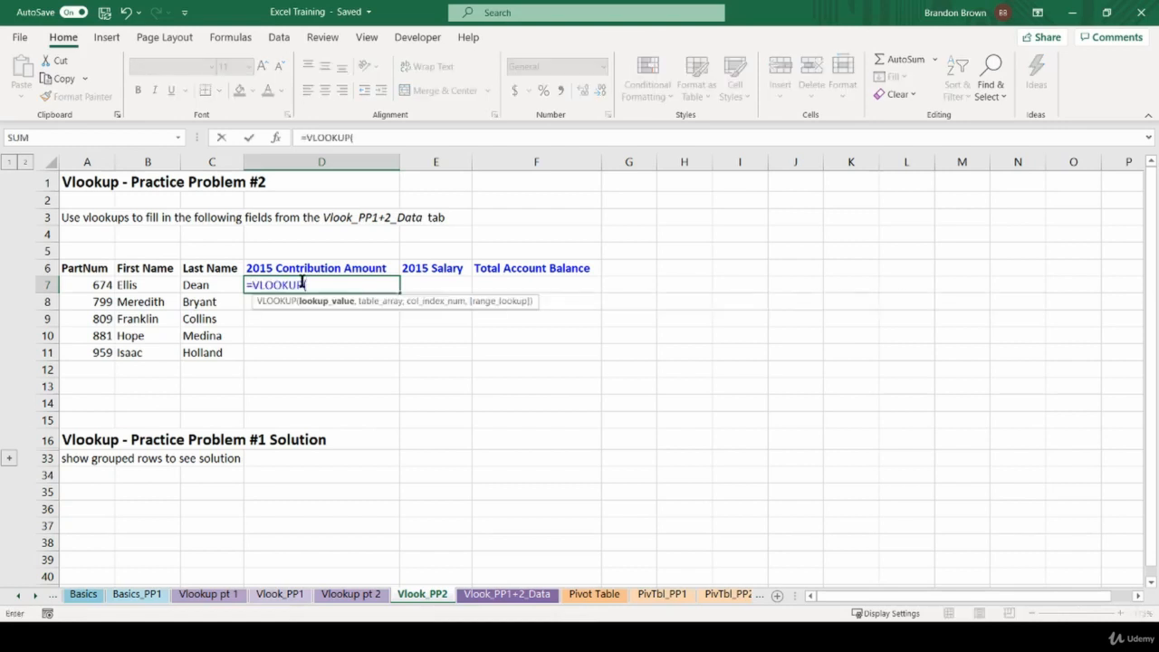
click(84, 283)
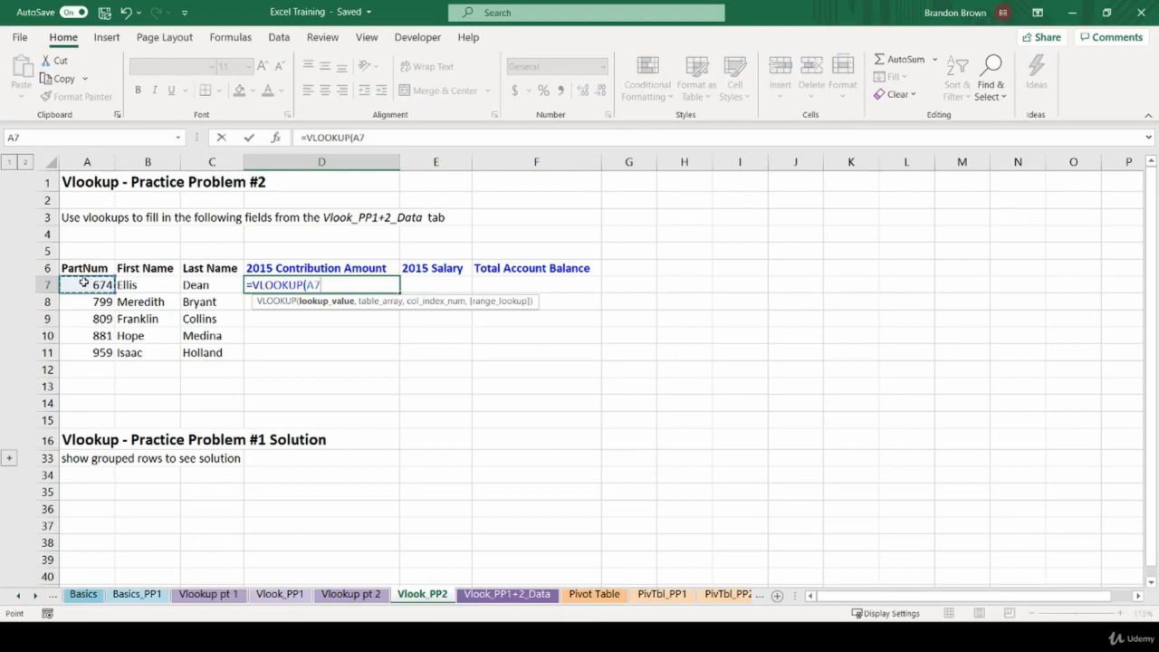
key(F4)
key(F4)
text(,)
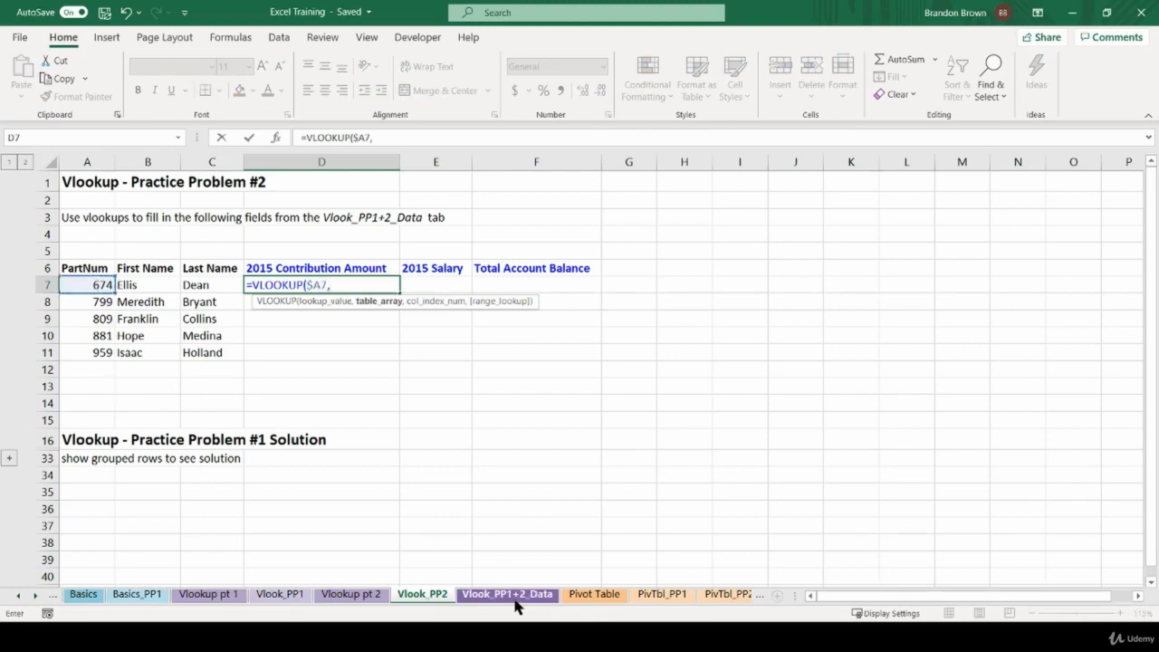
Set the VLOOKUP table array to the absolute range $A$4:$M$19 on Vlook_PP1+2_Data and remove the stray Vlook_PP2 reference.
click(509, 594)
drag(59, 249, 1058, 504)
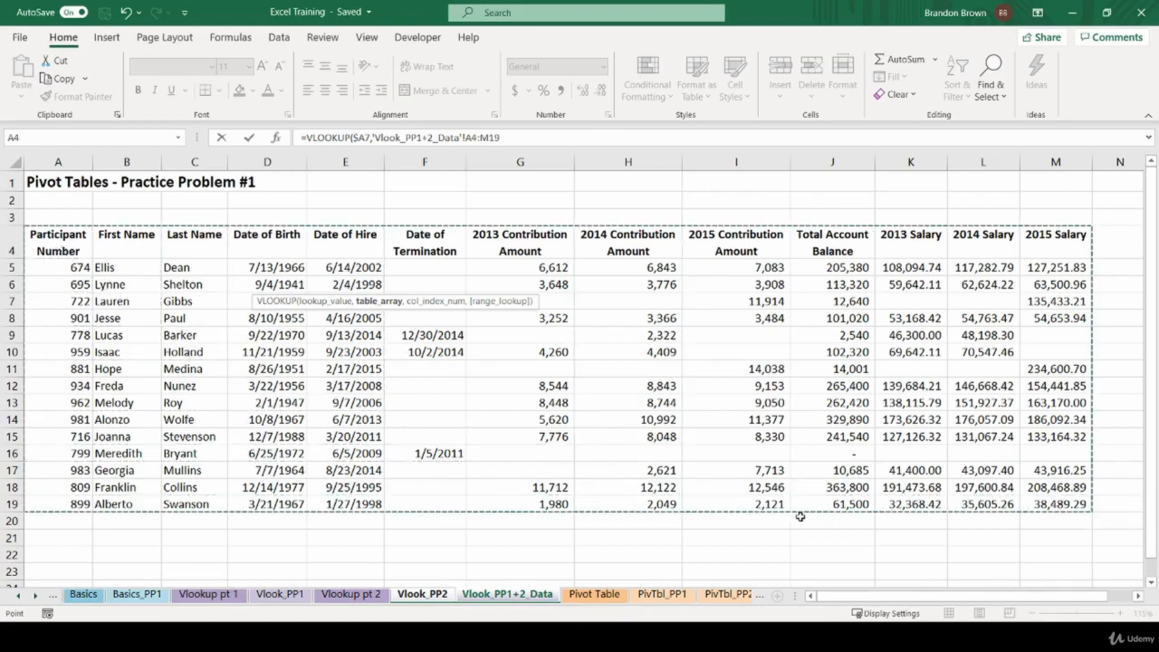
key(F4)
text(,)
click(411, 595)
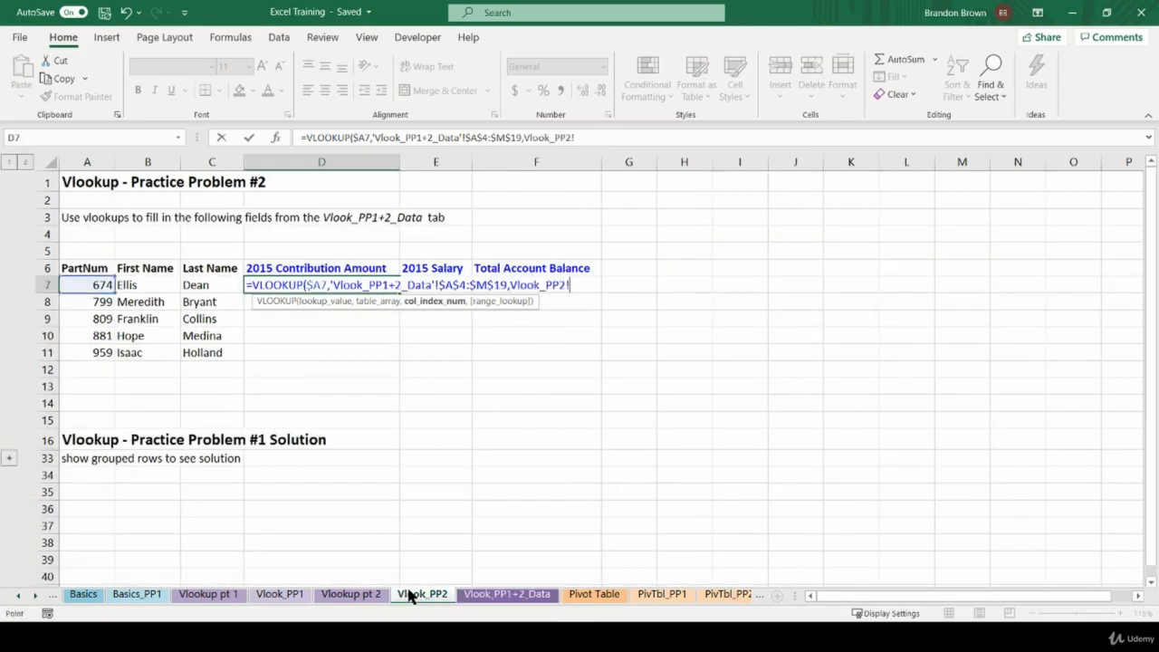
double_click(514, 286)
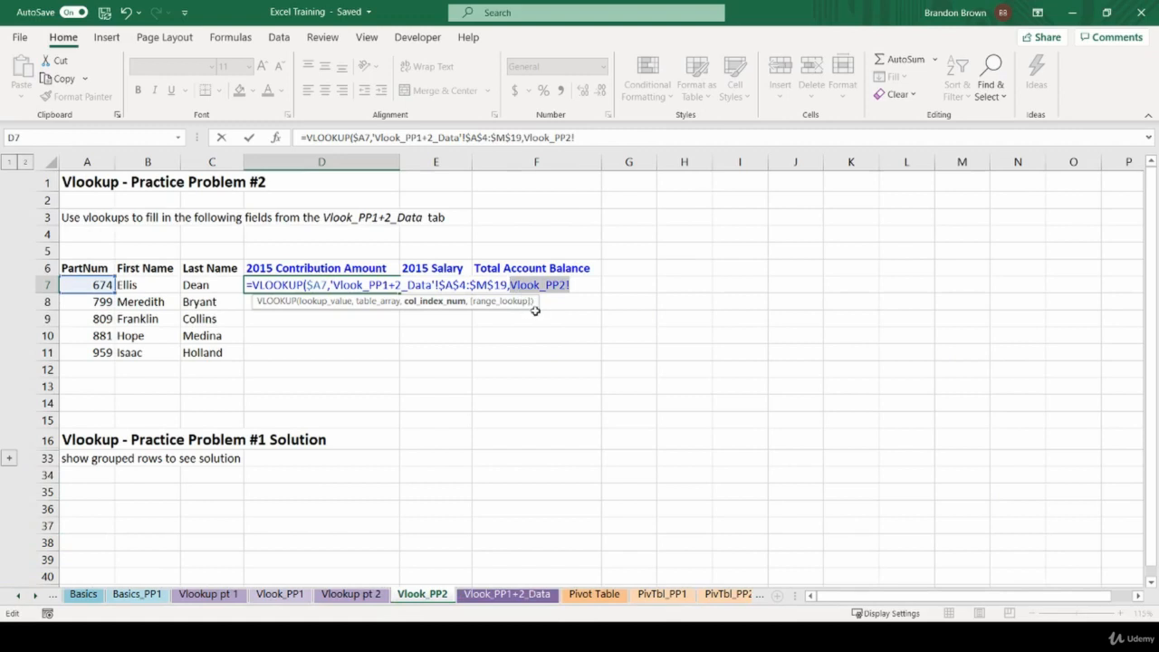
key(BackSpace)
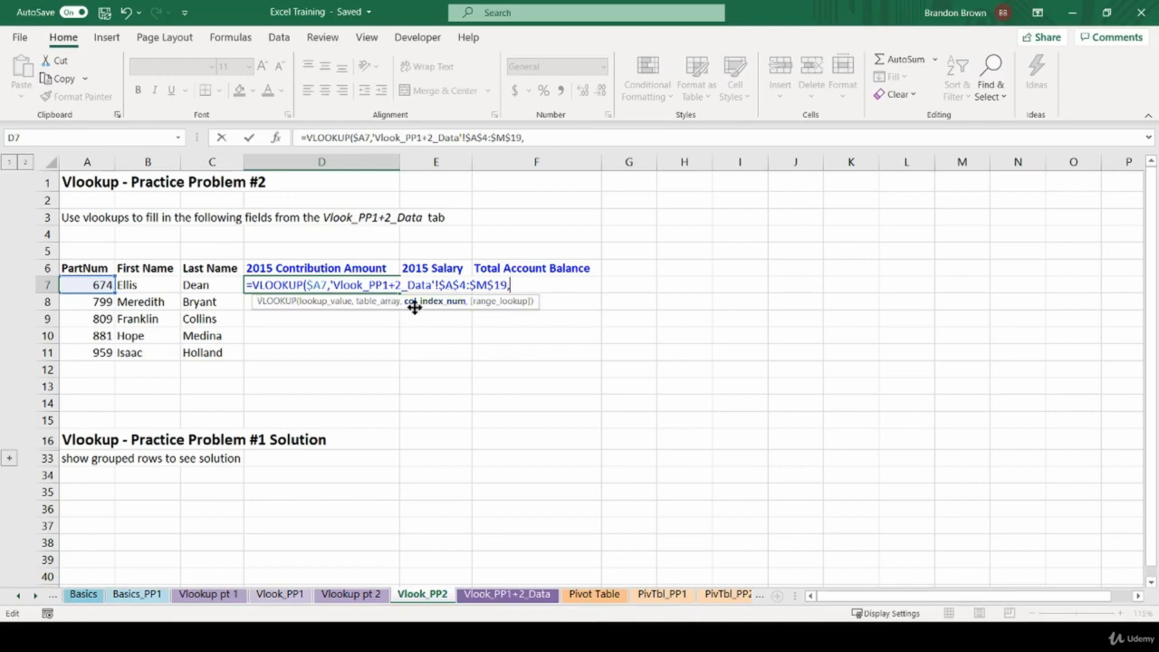
Complete the D7 VLOOKUP with column index 9 and exact match 0, without any extra sheet reference.
click(512, 598)
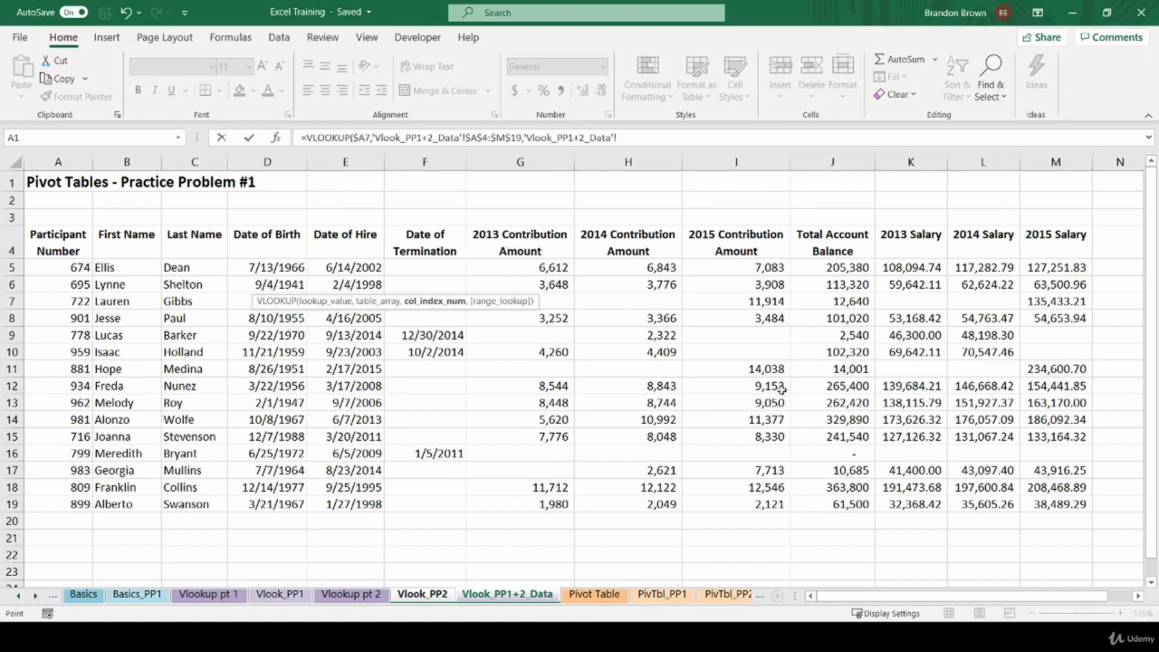
drag(525, 137, 617, 137)
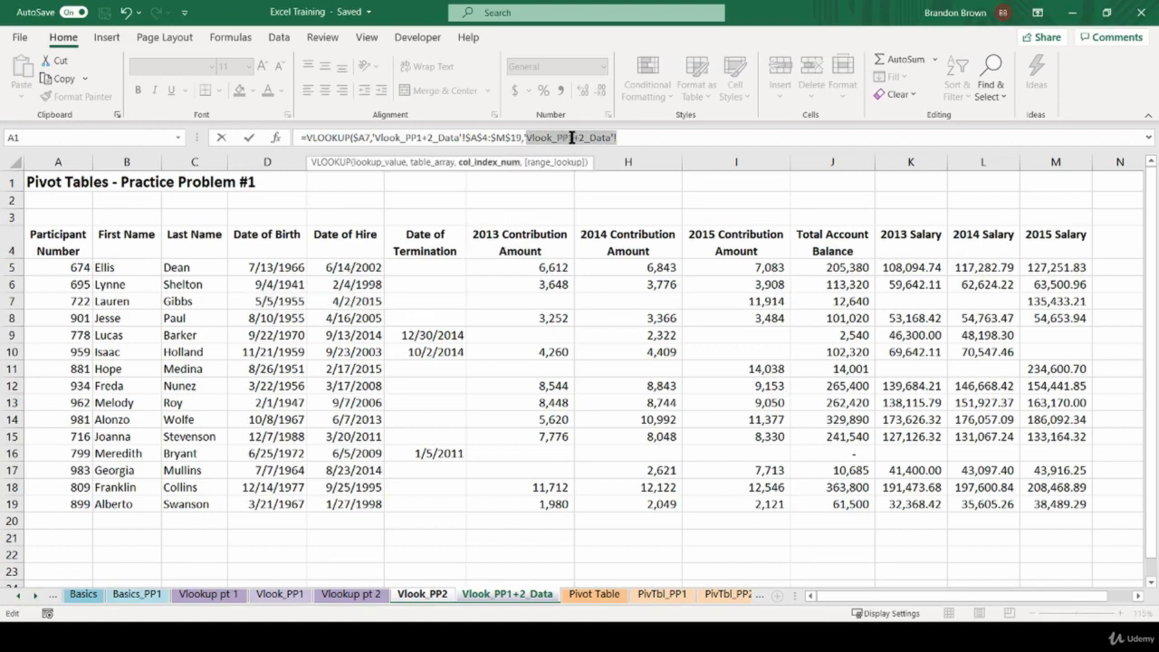
key(BackSpace)
text(9,0)
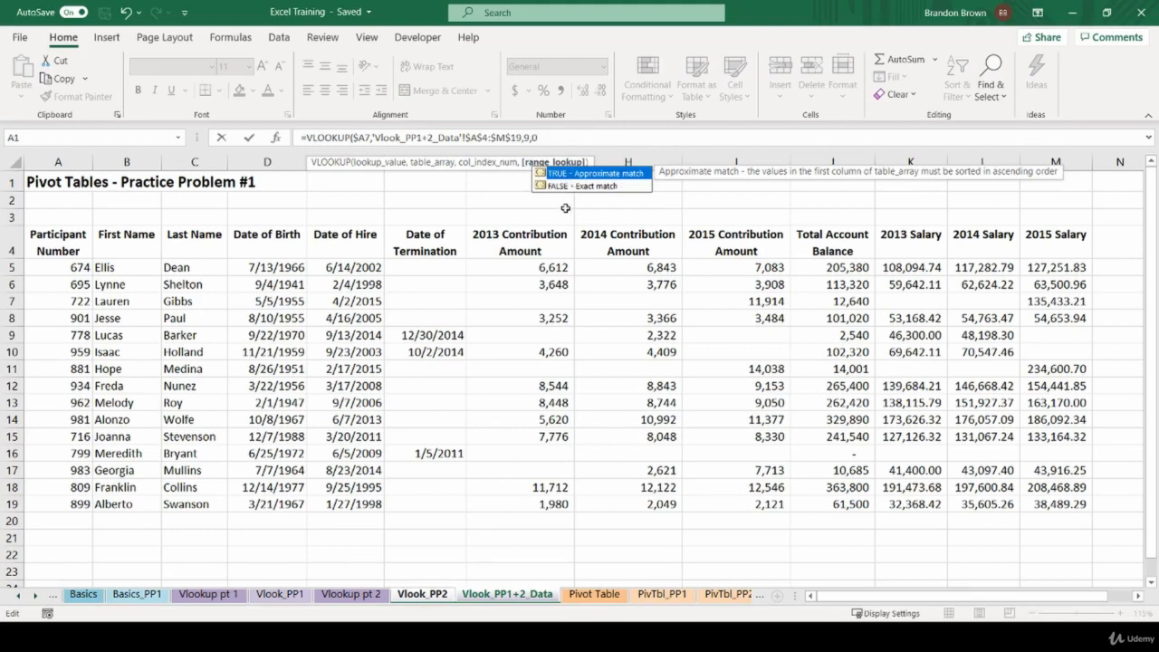
text())
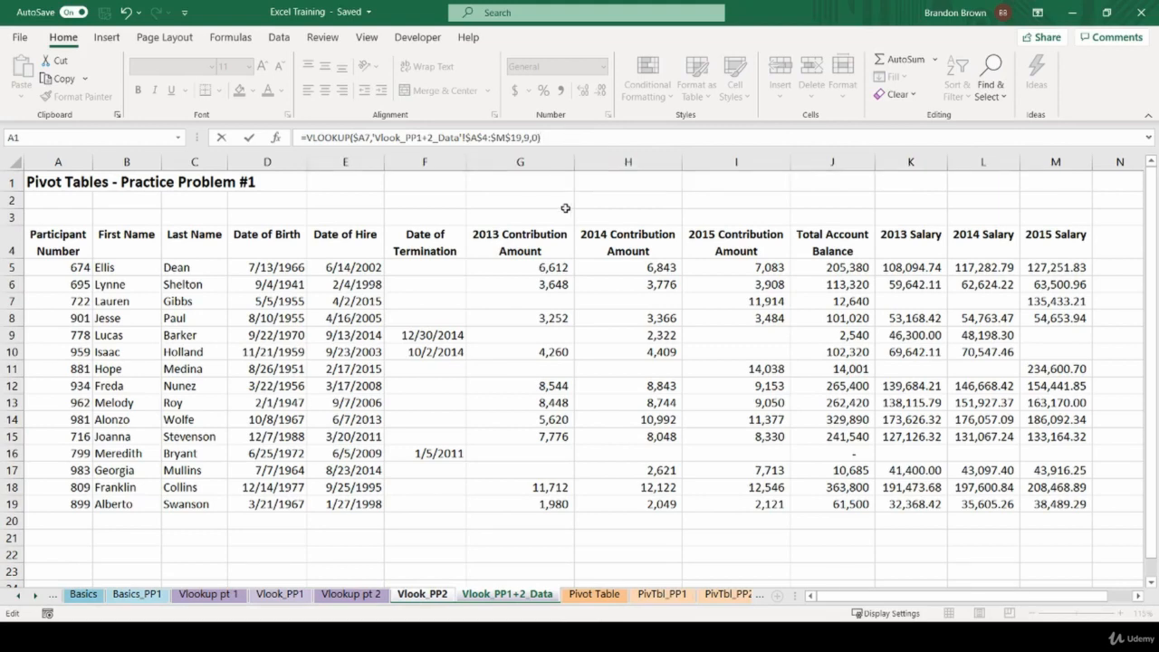
key(ctrl+Return)
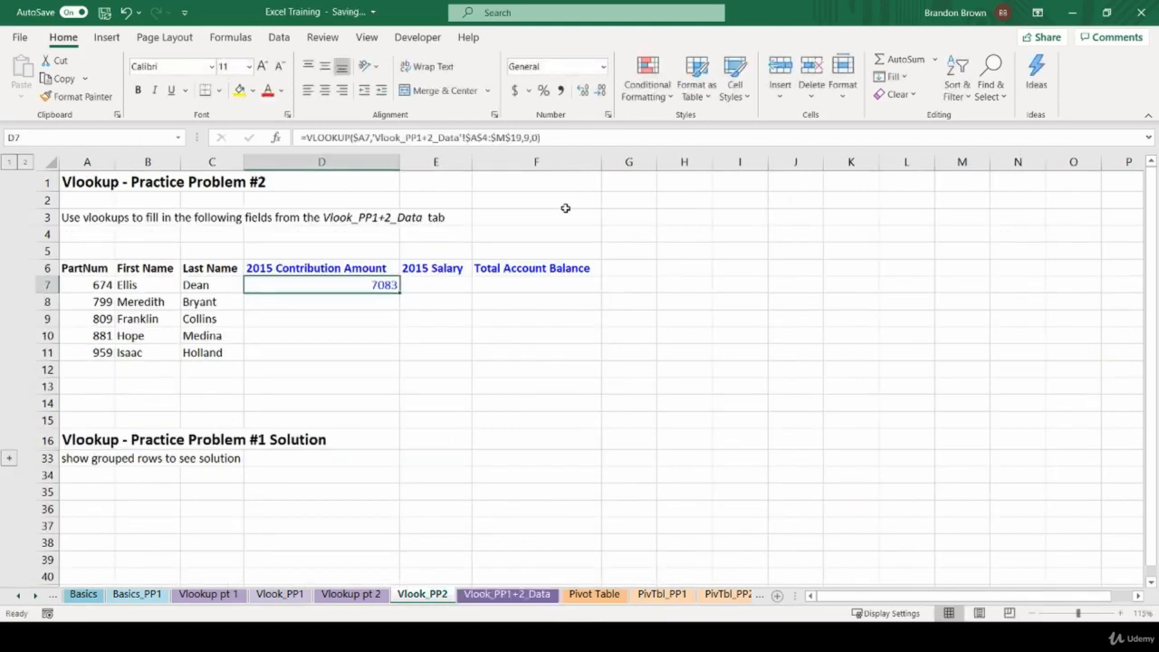
Copy the D7 formula and paste only the formula through D7:D11.
key(Left)
key(ctrl+Down)
key(Up)
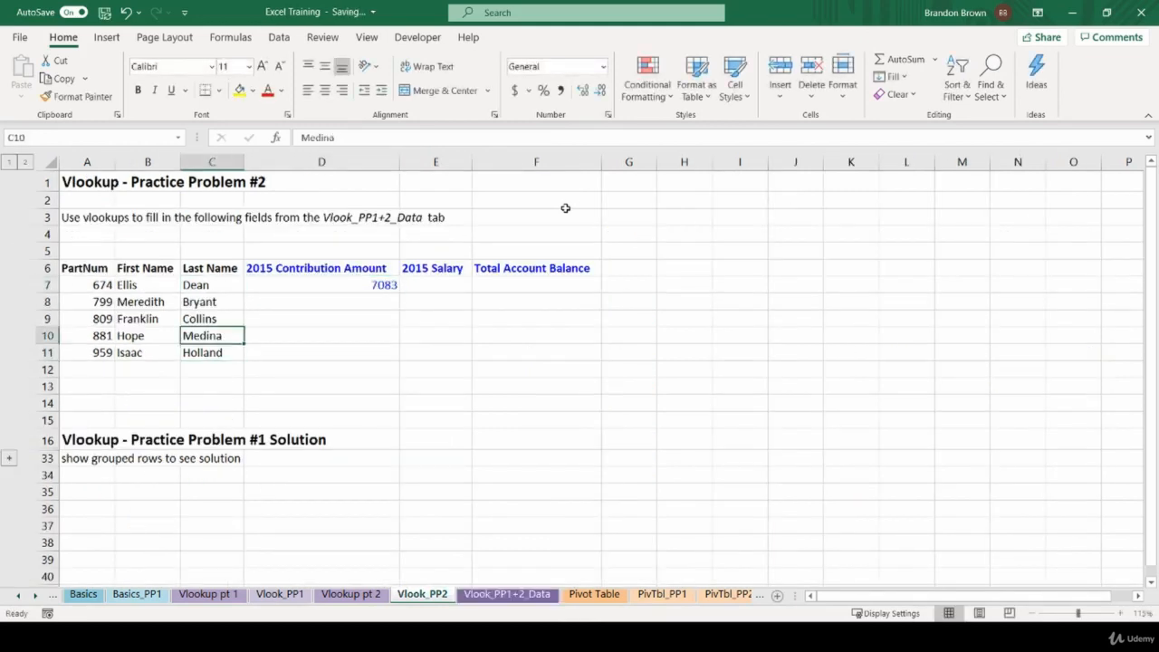
key(ctrl+Up)
key(Right)
key(ctrl+c)
key(Left)
key(ctrl+Down)
key(Right)
key(ctrl+shift+Up)
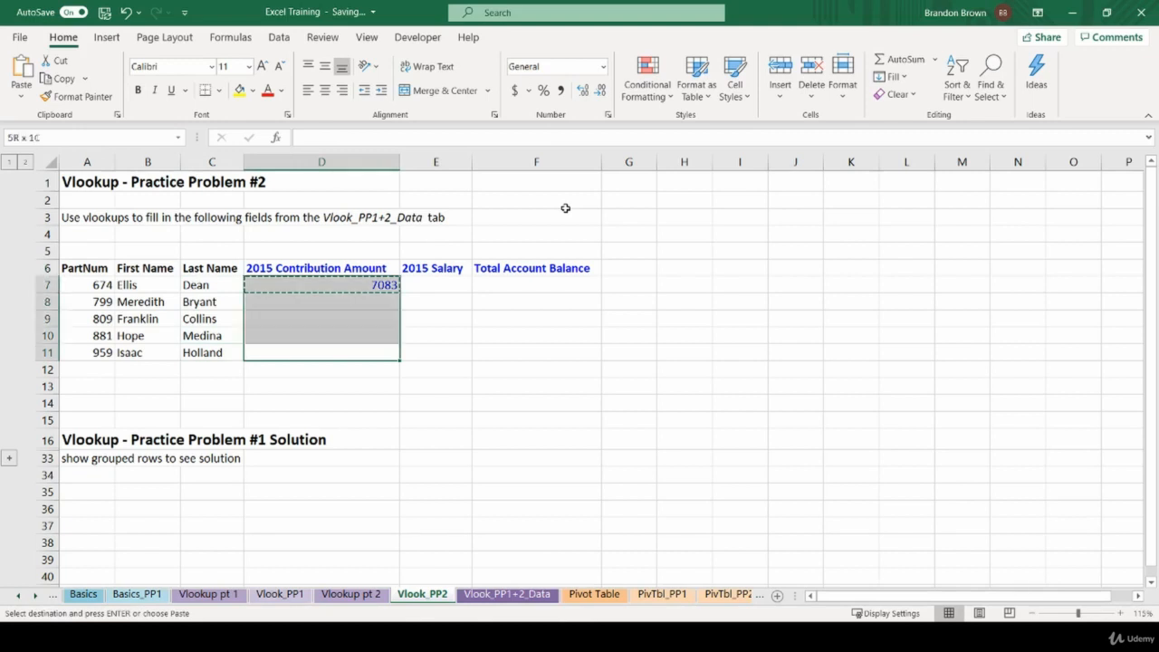
key(ctrl+alt+v)
key(f)
key(Return)
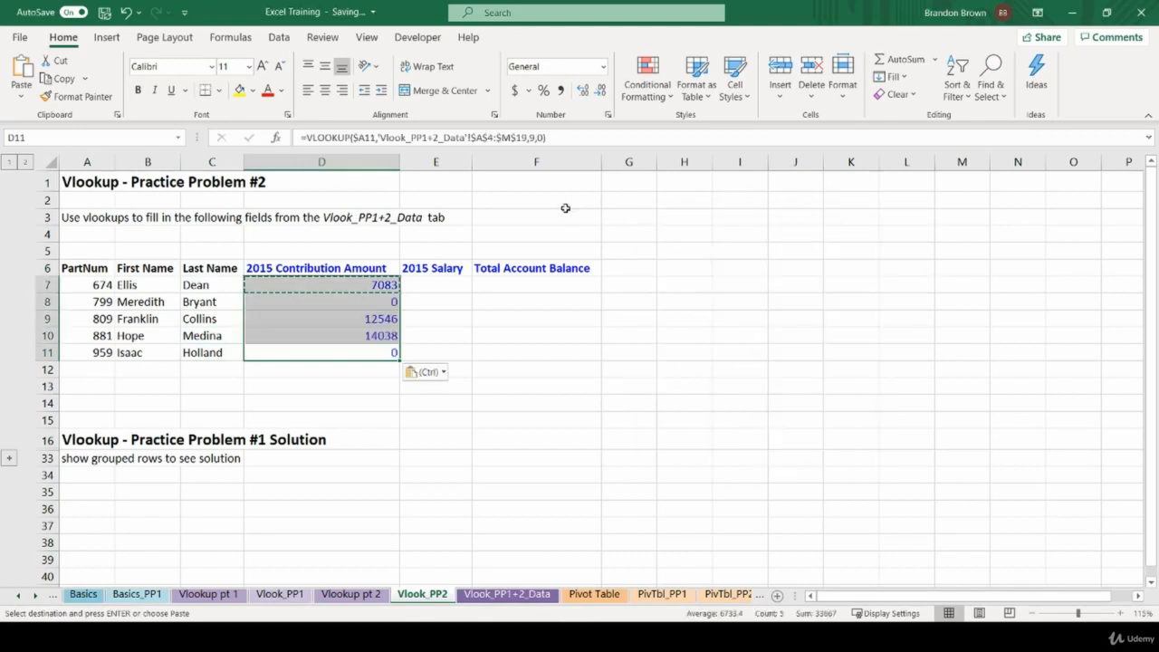
Check the D8 contribution result against participant 799's 2015 contribution on Vlook_PP1+2_Data, and return to Vlook_PP2.
key(Down)
key(Up)
key(Up)
key(Up)
key(Up)
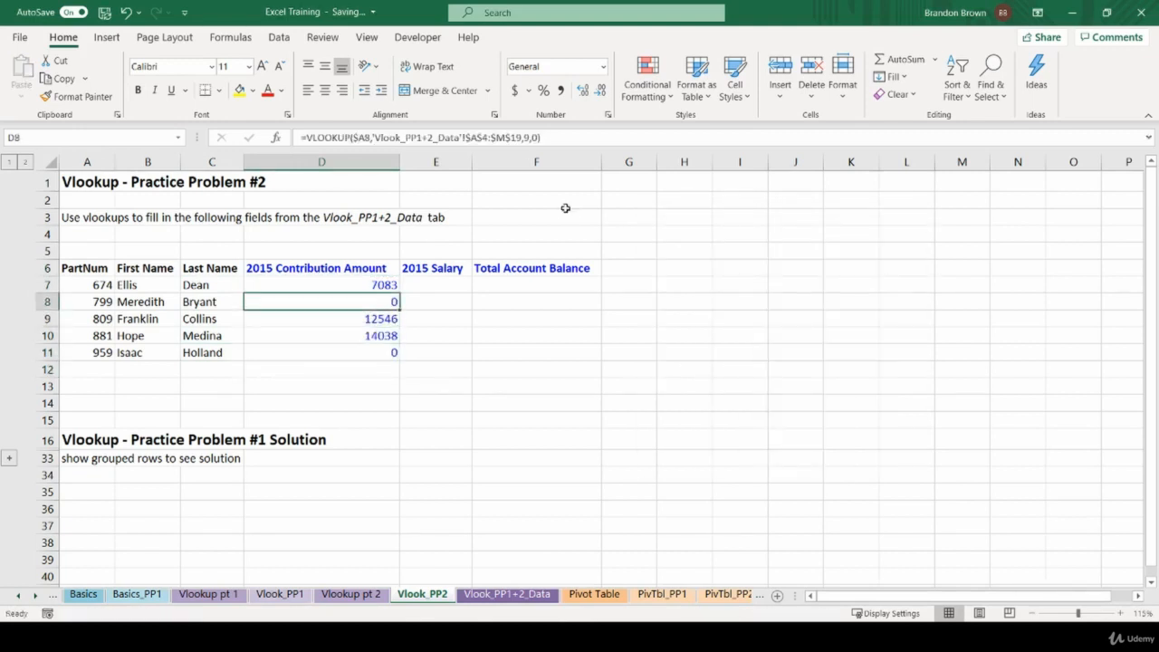
key(shift+space)
click(504, 594)
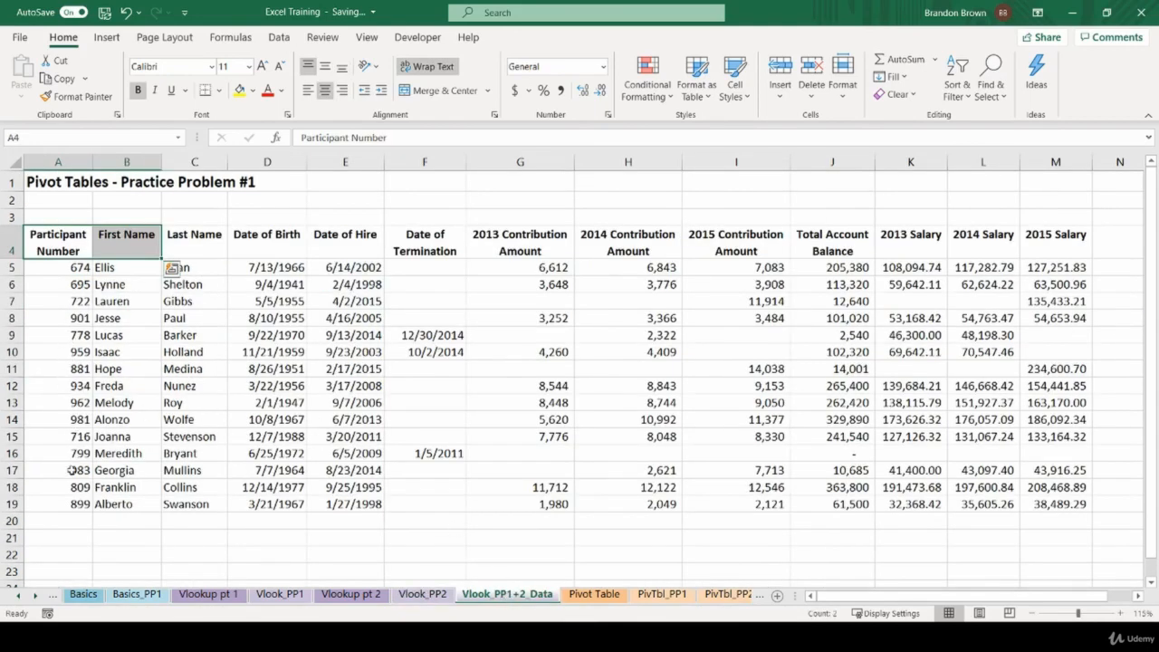
click(71, 460)
key(shift+space)
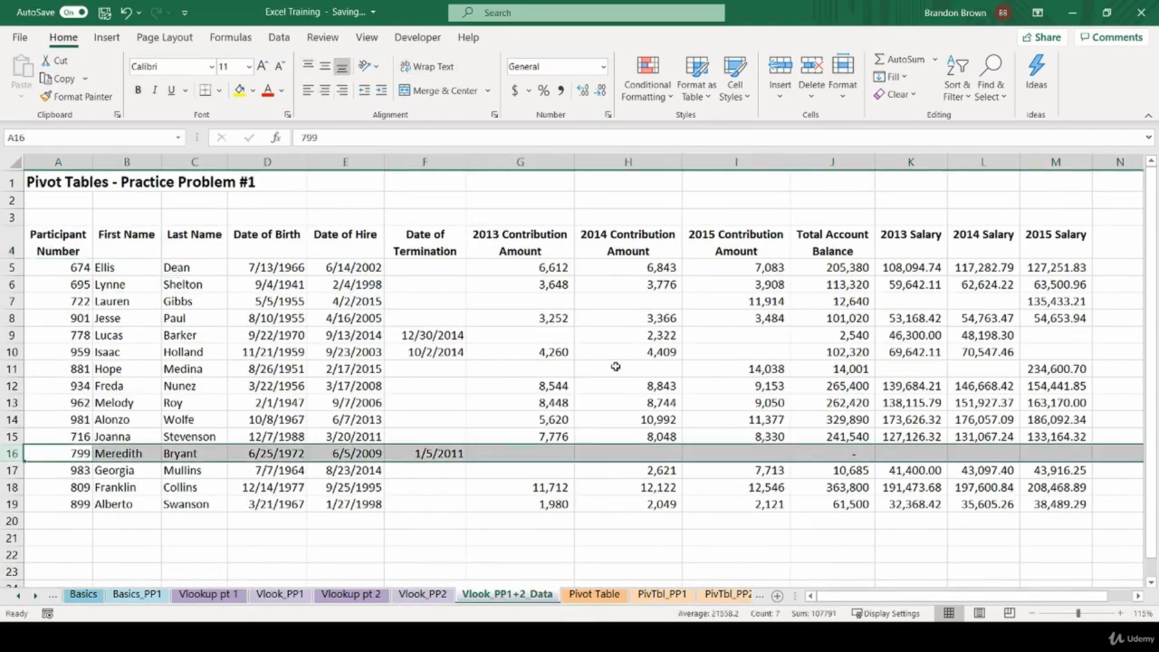
click(741, 453)
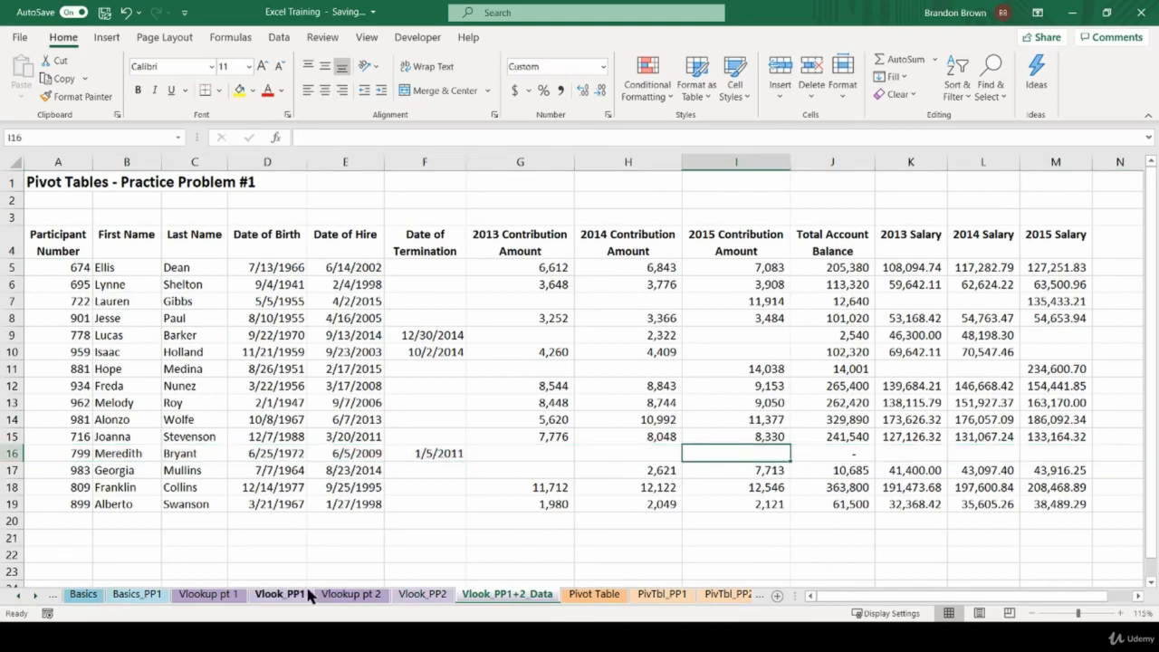
click(423, 595)
Format the 2015 contribution amounts in D7:D11 with the comma number style.
click(375, 321)
click(376, 283)
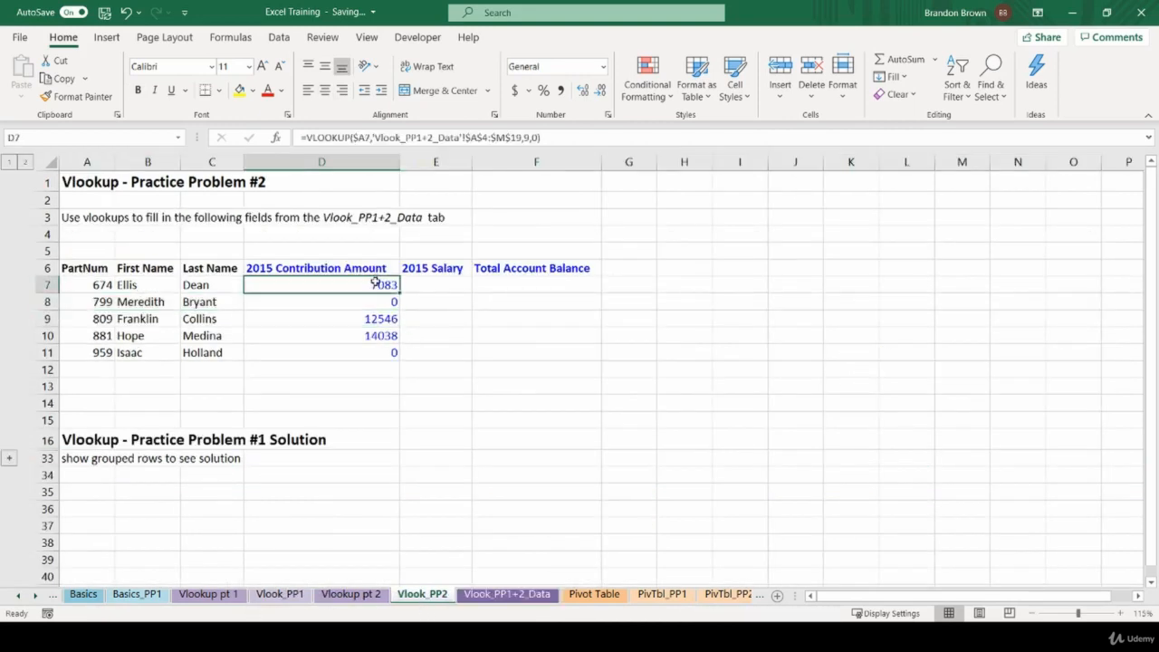
drag(376, 284, 363, 360)
click(560, 90)
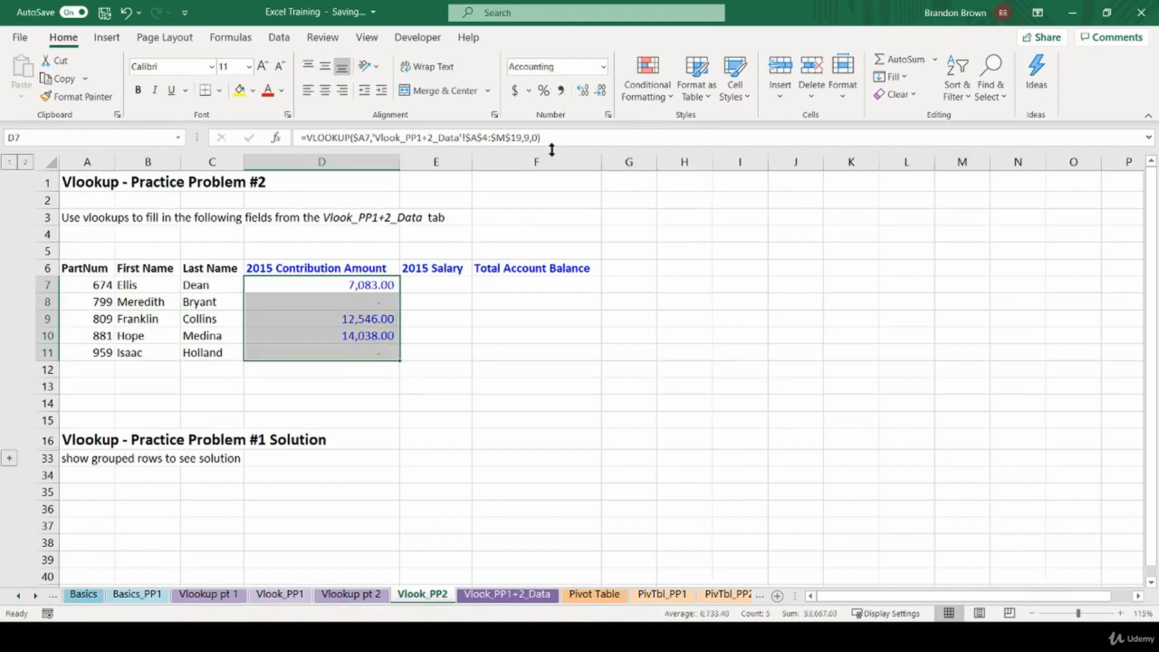
click(394, 306)
mouse_move(385, 294)
mouse_down()
mouse_move(384, 355)
mouse_move(385, 298)
mouse_up()
click(379, 285)
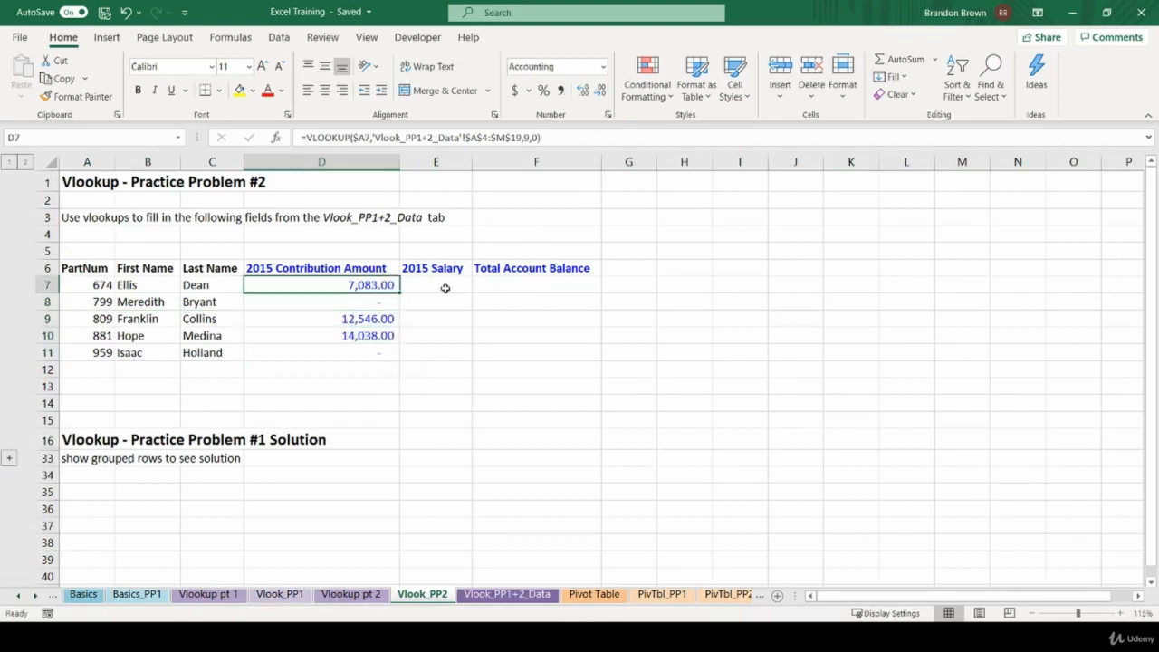
click(317, 266)
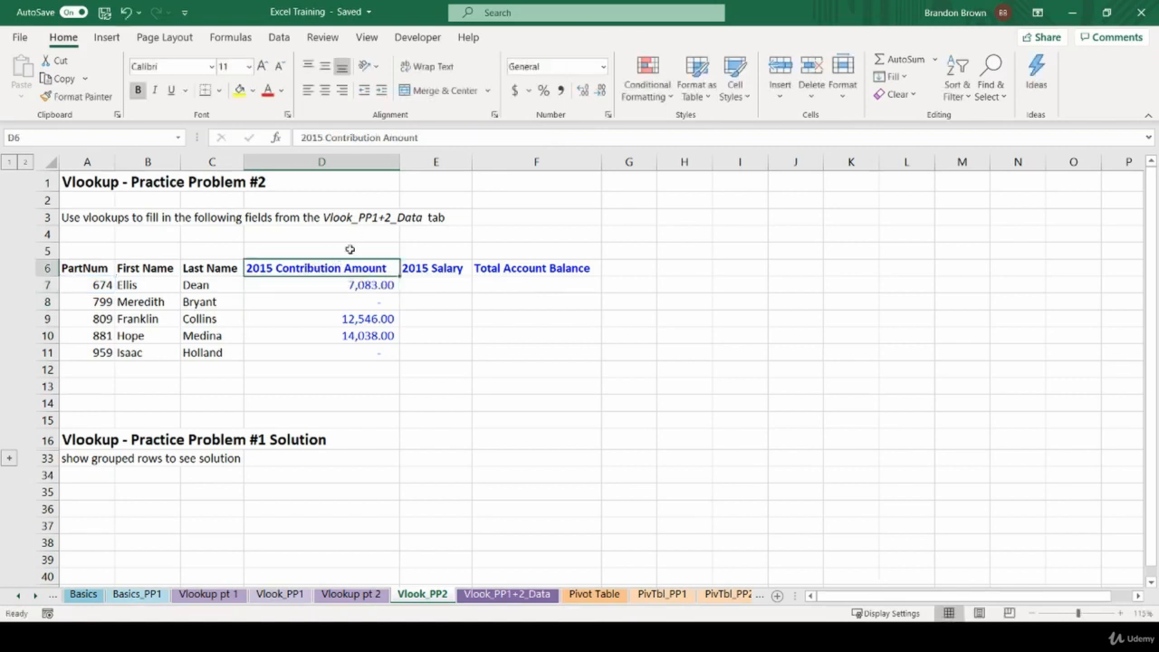
Replace the column index in the D7 VLOOKUP with a MATCH function that uses $D6 as its lookup value.
click(348, 285)
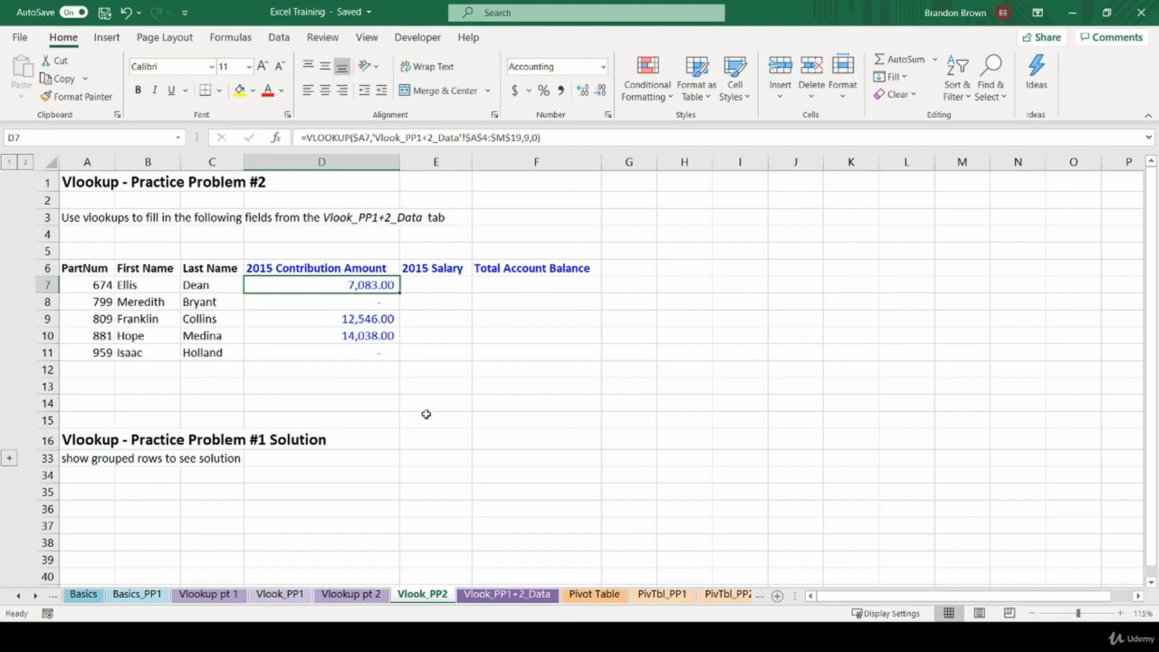
key(F2)
double_click(513, 284)
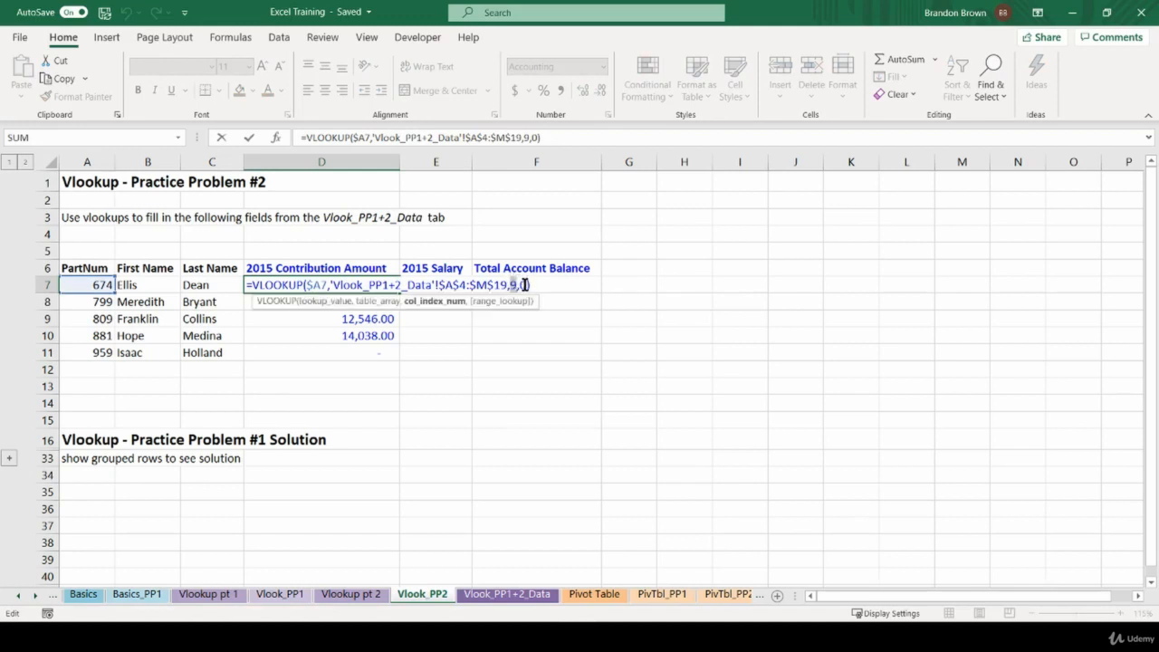
text(M)
key(Tab)
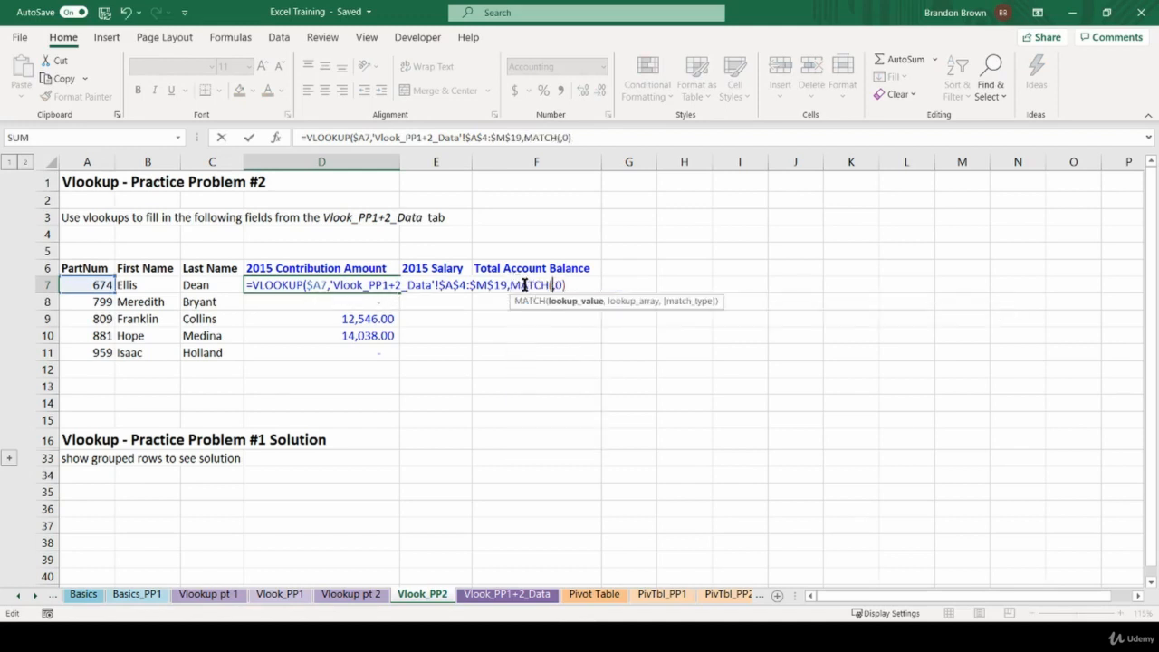
click(370, 268)
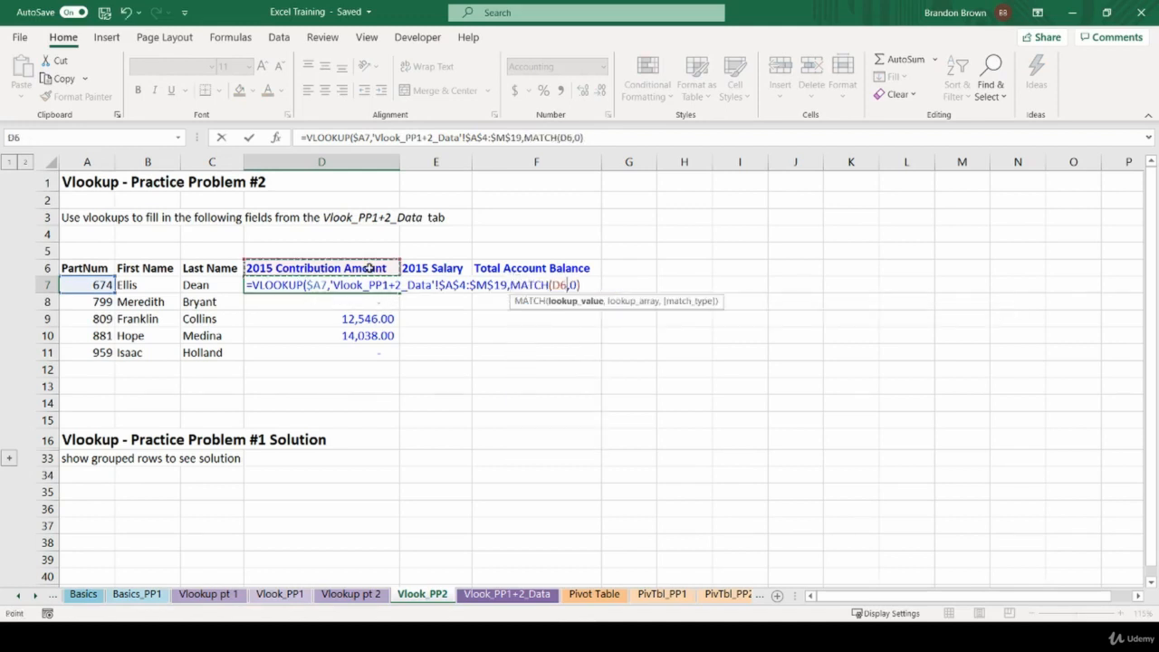
key(F4)
key(F4)
key(F4)
text(,)
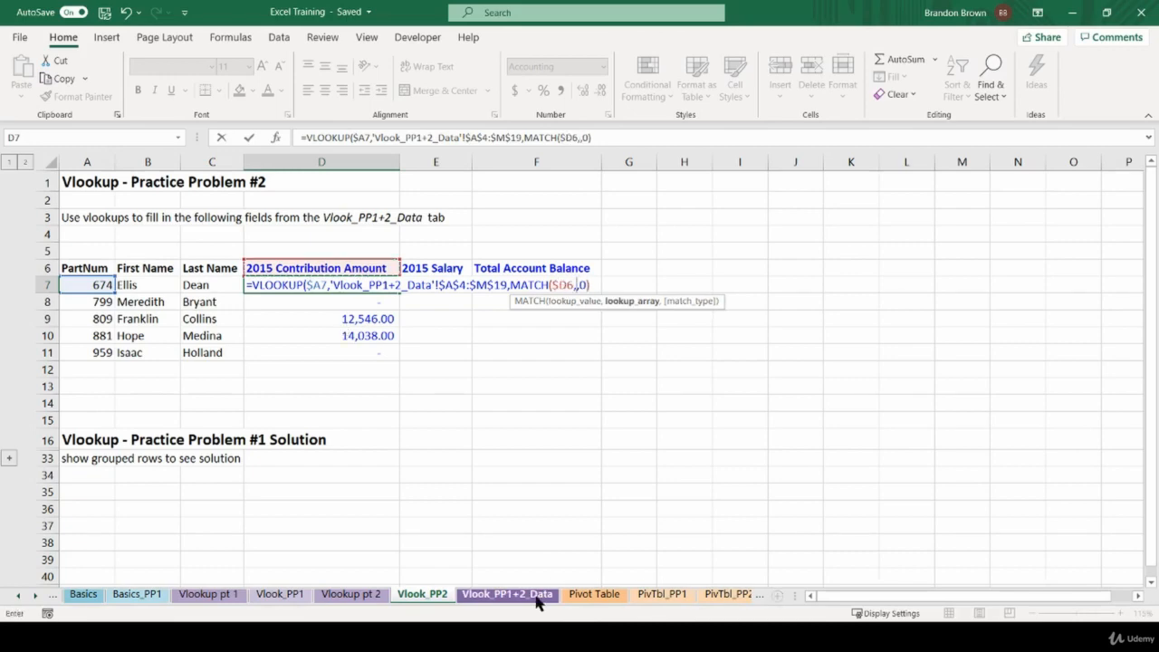
Set the MATCH lookup array to headers $A$4:$M$4 on Vlook_PP1+2_Data with match type 0, and complete the D7 formula.
click(507, 594)
drag(52, 235, 1053, 248)
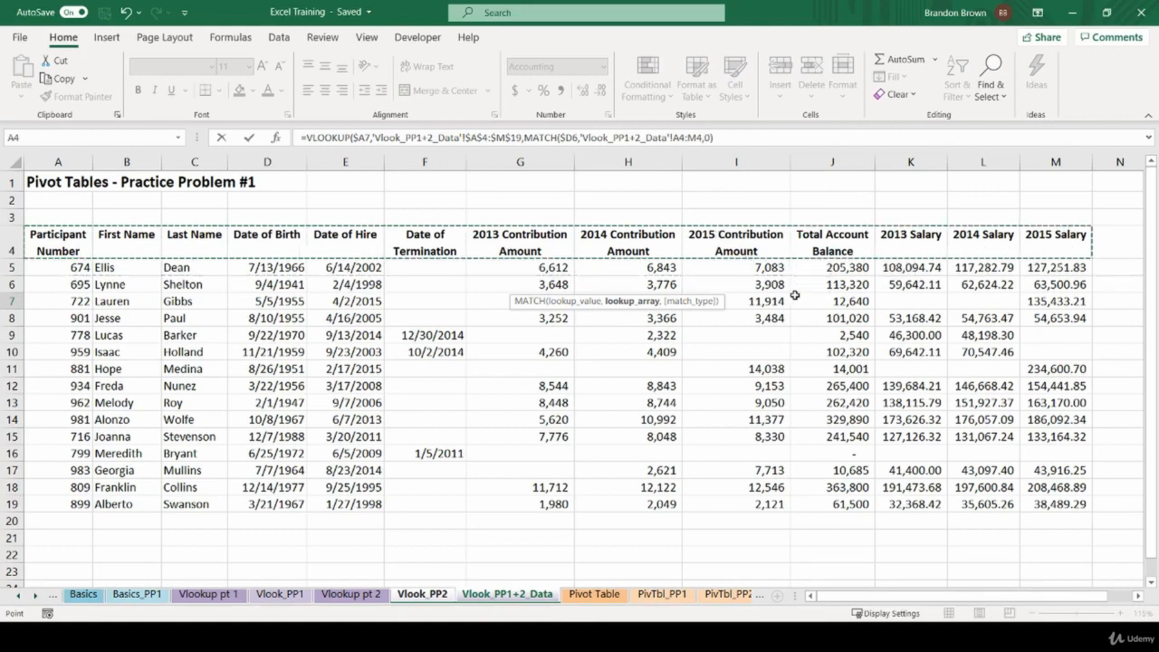
key(F4)
text(,0))
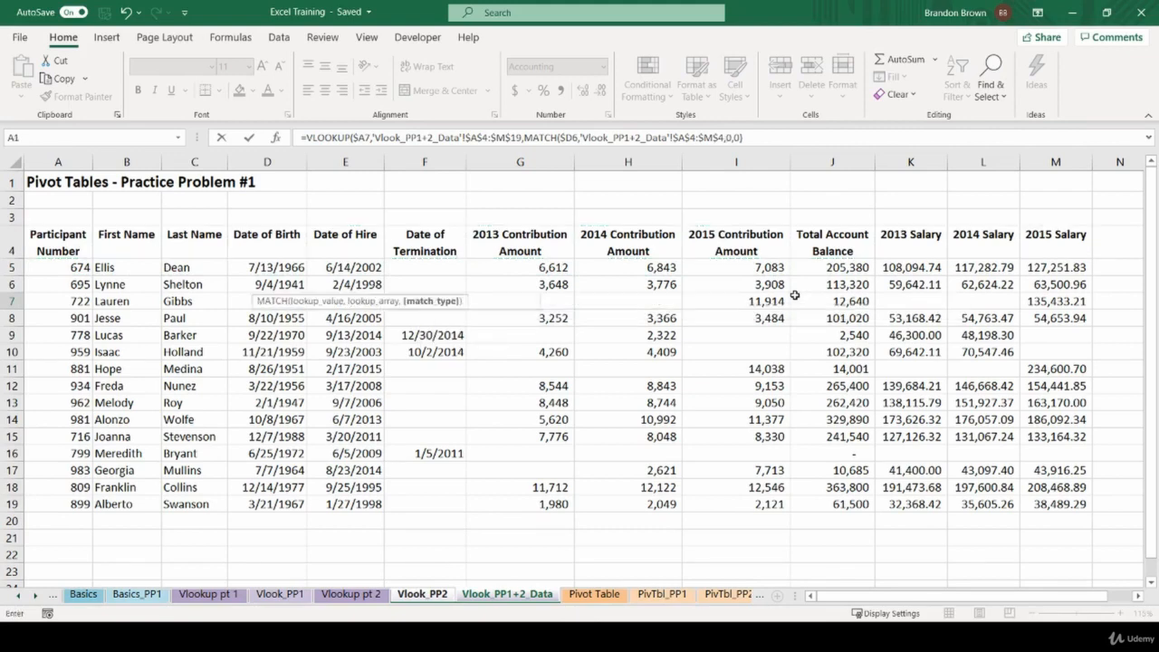
key(Return)
key(Up)
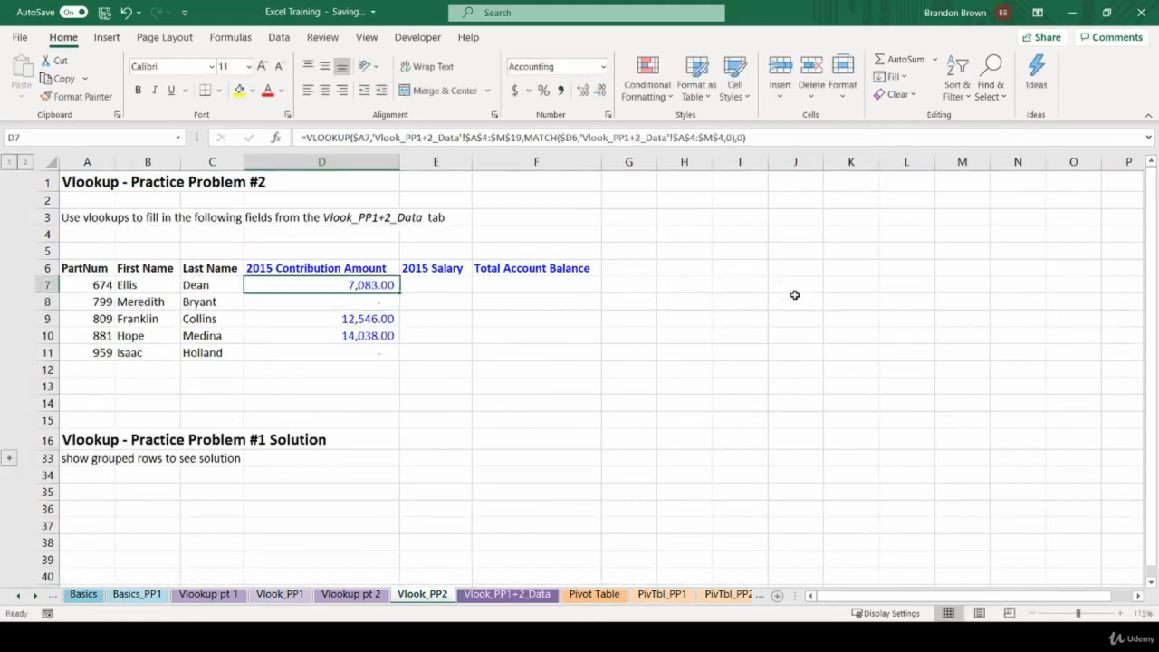
Try filling the D7 formula with the $D6 reference down through D11.
key(ctrl+shift+Down)
key(ctrl+d)
key(Down)
key(Up)
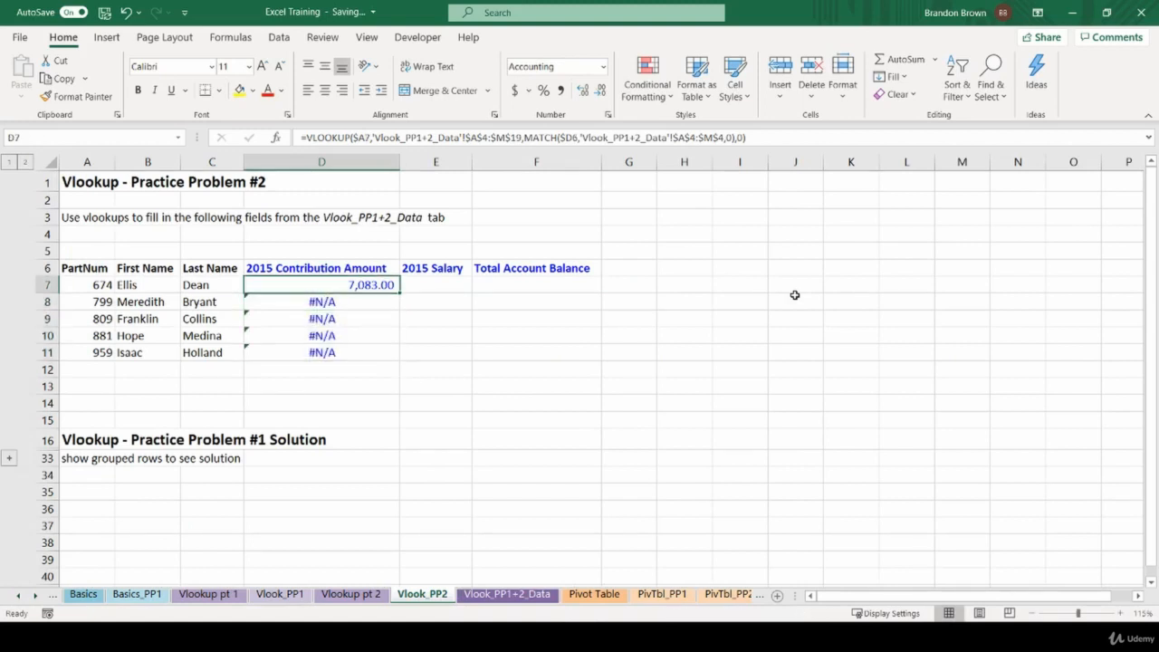
Inspect the formulas in D7 and D8, and change the MATCH lookup value in D7 to D$6.
key(F2)
key(Return)
key(F2)
key(Escape)
key(Up)
key(F2)
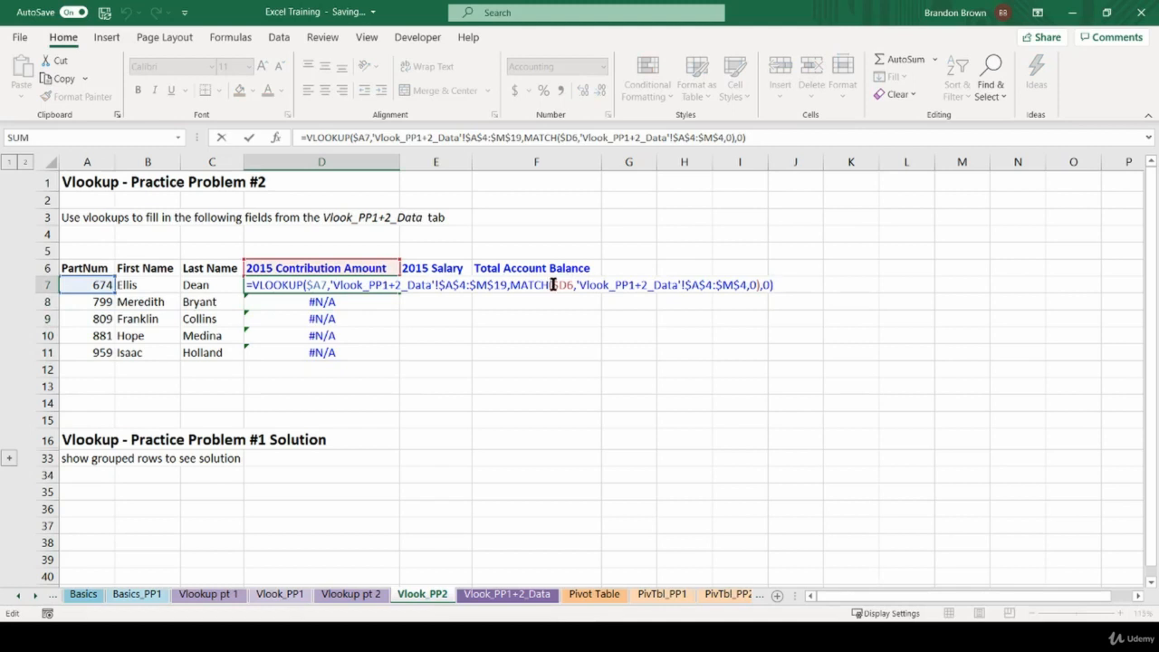
drag(552, 284, 573, 285)
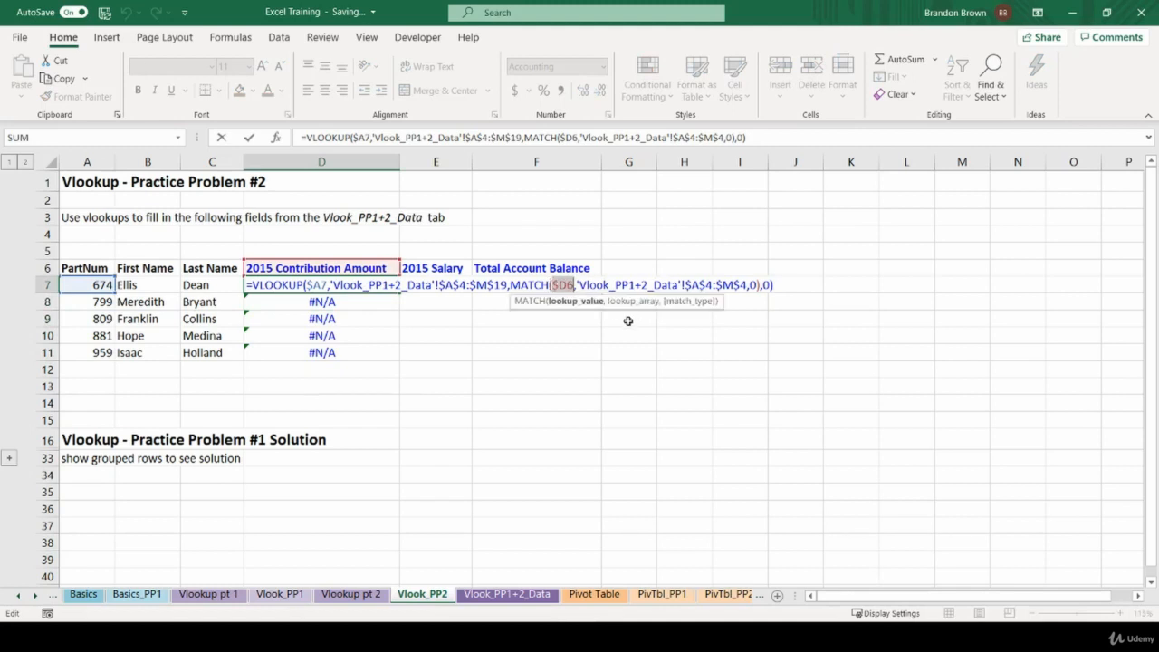
key(F4)
key(F4)
key(F4)
key(Return)
key(Up)
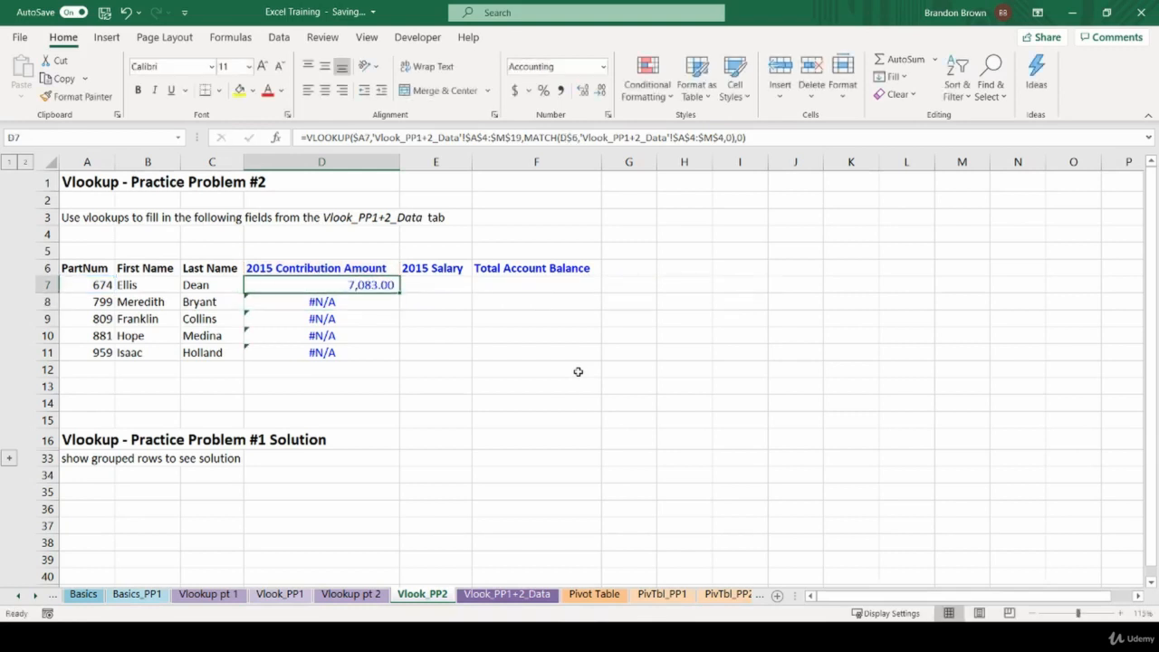
Fill the corrected D7 formula down through D11.
key(shift+Down)
key(shift+Down)
key(shift+Down)
key(shift+Down)
key(ctrl+d)
key(Down)
key(Down)
key(Up)
key(Up)
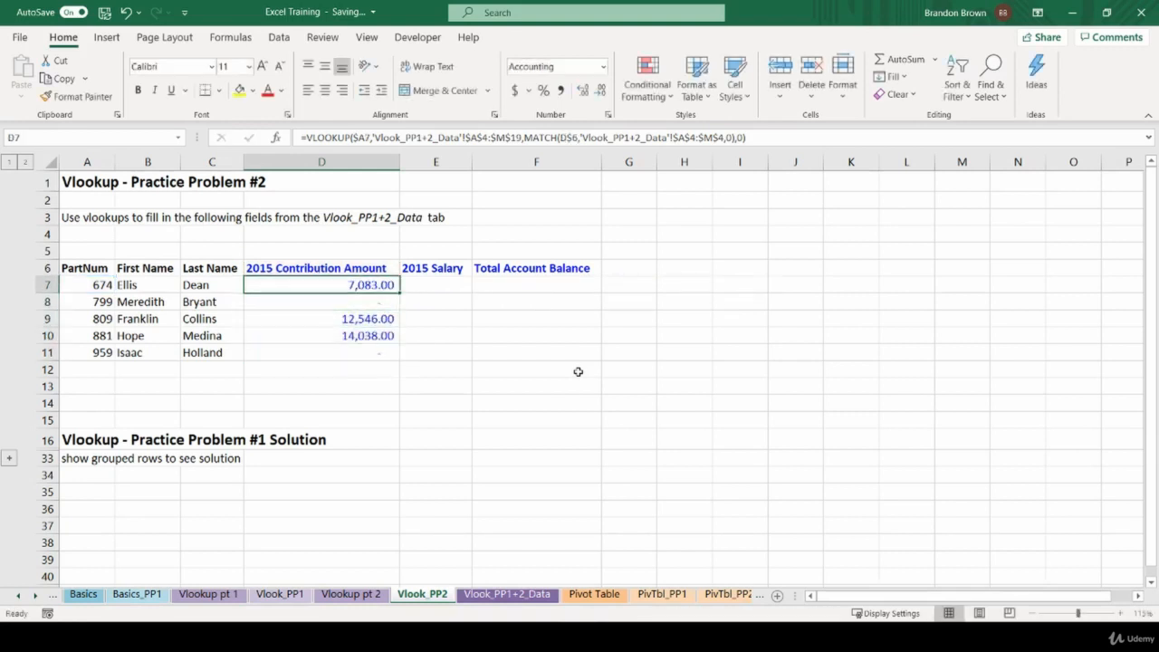
Review the D7 formula, and copy D7:D11 into the 2015 Salary and Total Account Balance columns, E7:E11 and F7:F11.
key(F2)
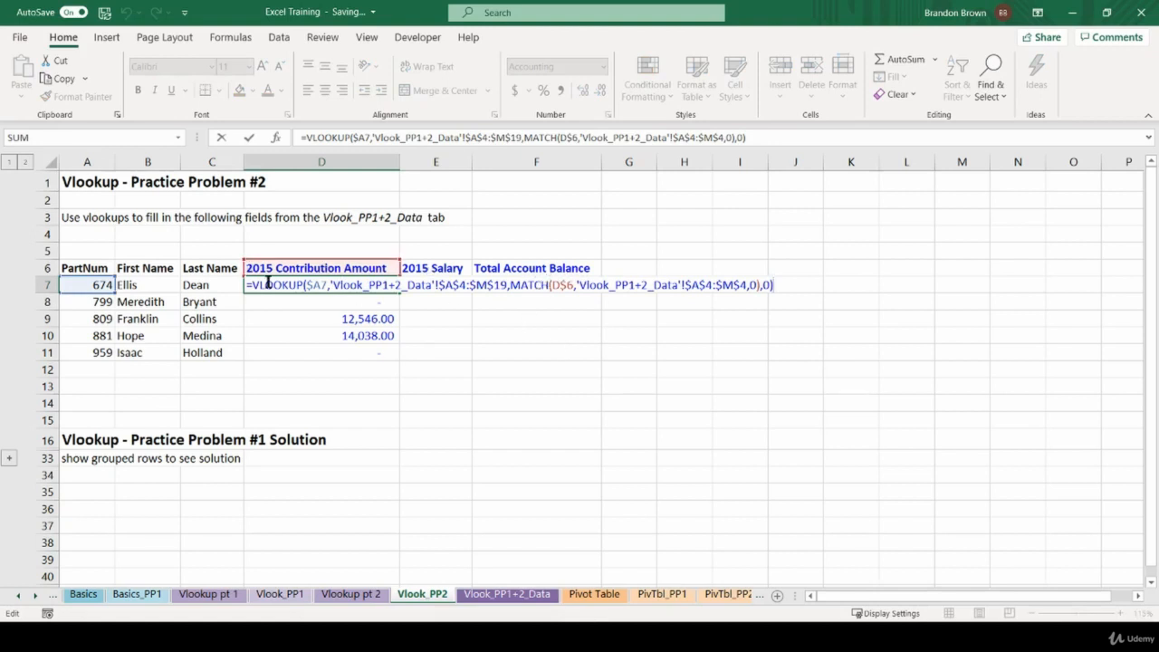
key(Escape)
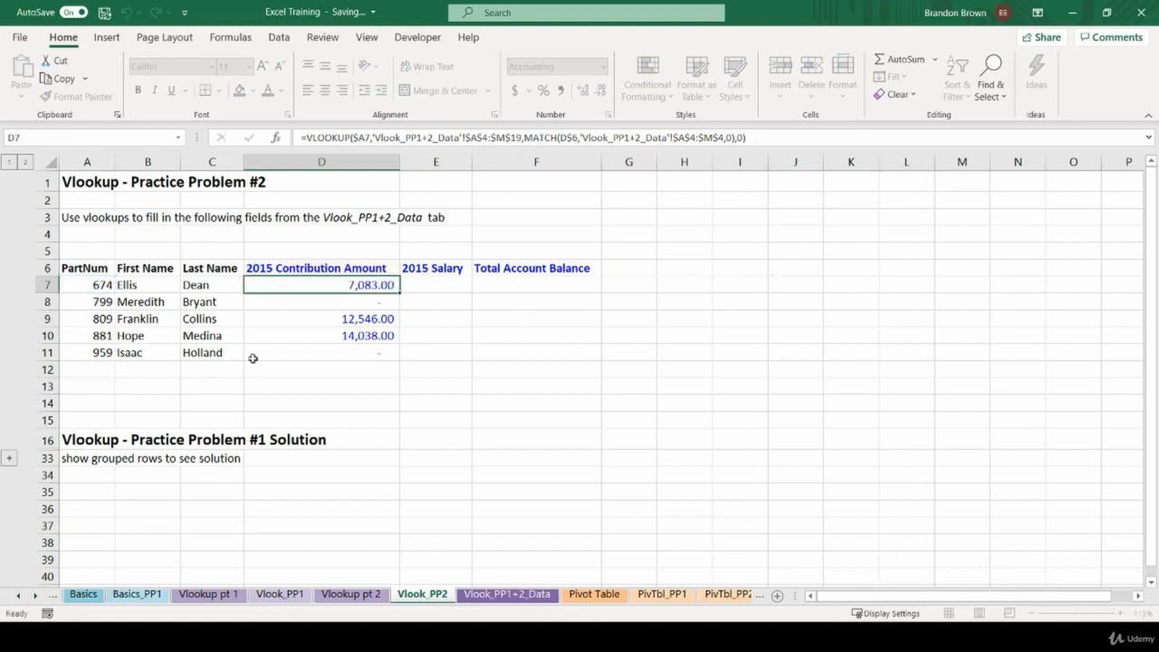
shift+click(387, 355)
key(ctrl+c)
key(Right)
key(ctrl+v)
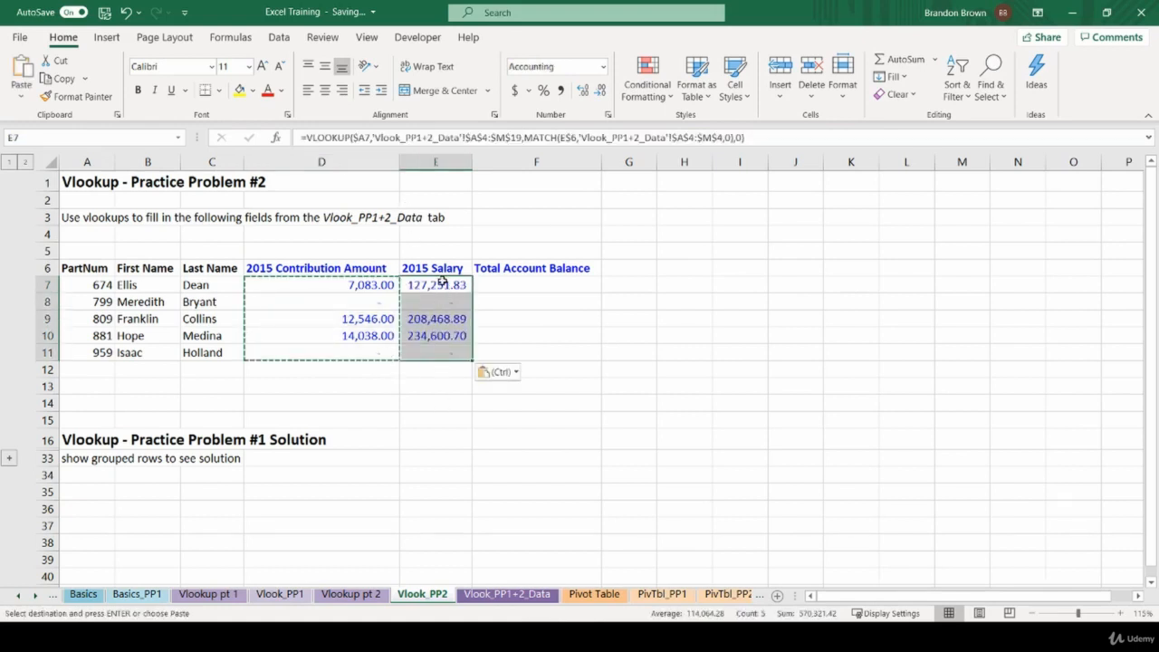
click(533, 287)
key(ctrl+v)
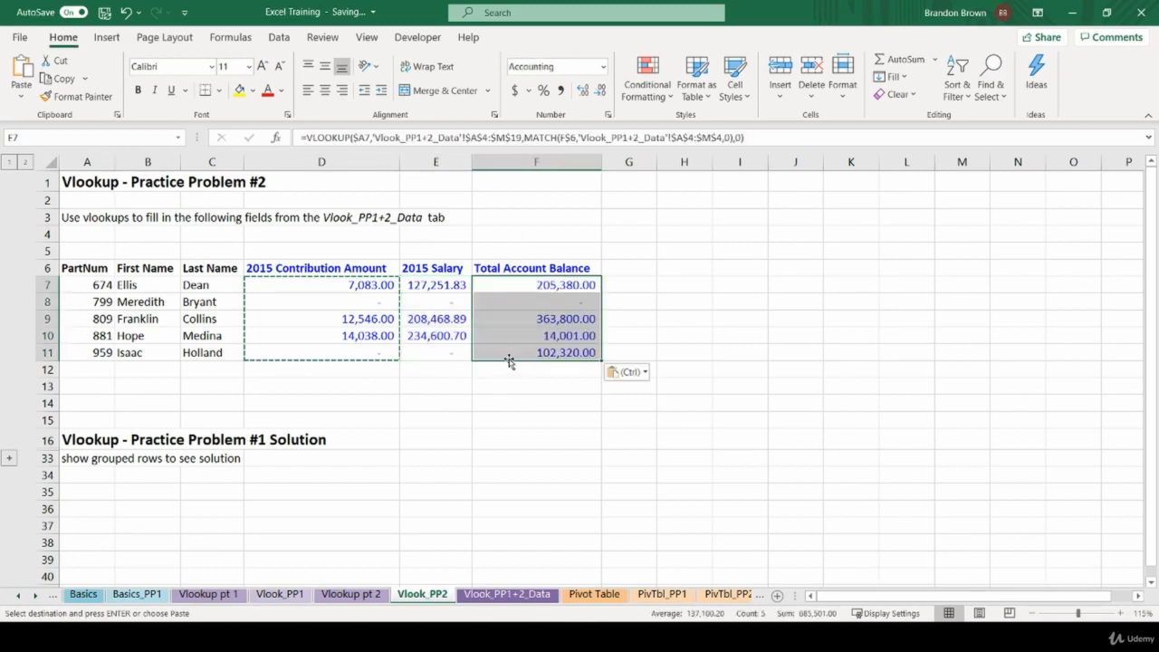
key(Escape)
key(Up)
Check the row 9 contribution, salary and balance results against the matching participant's row on Vlook_PP1+2_Data, and return to Vlook_PP2.
click(549, 326)
key(shift+space)
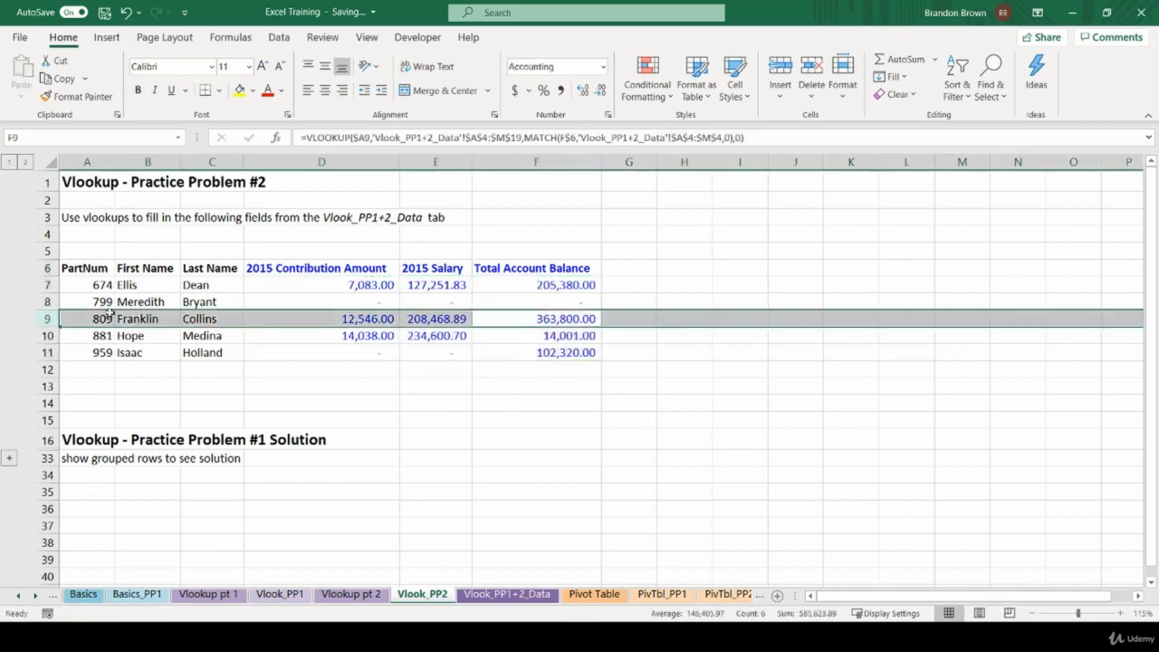
click(512, 595)
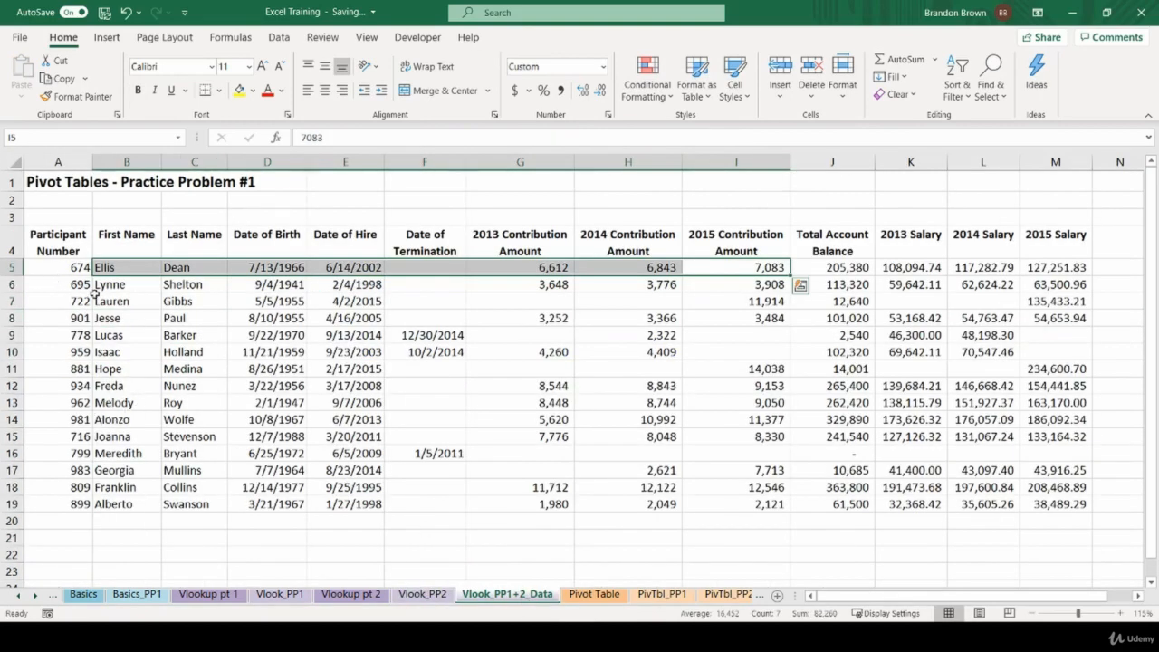
click(83, 487)
key(shift+space)
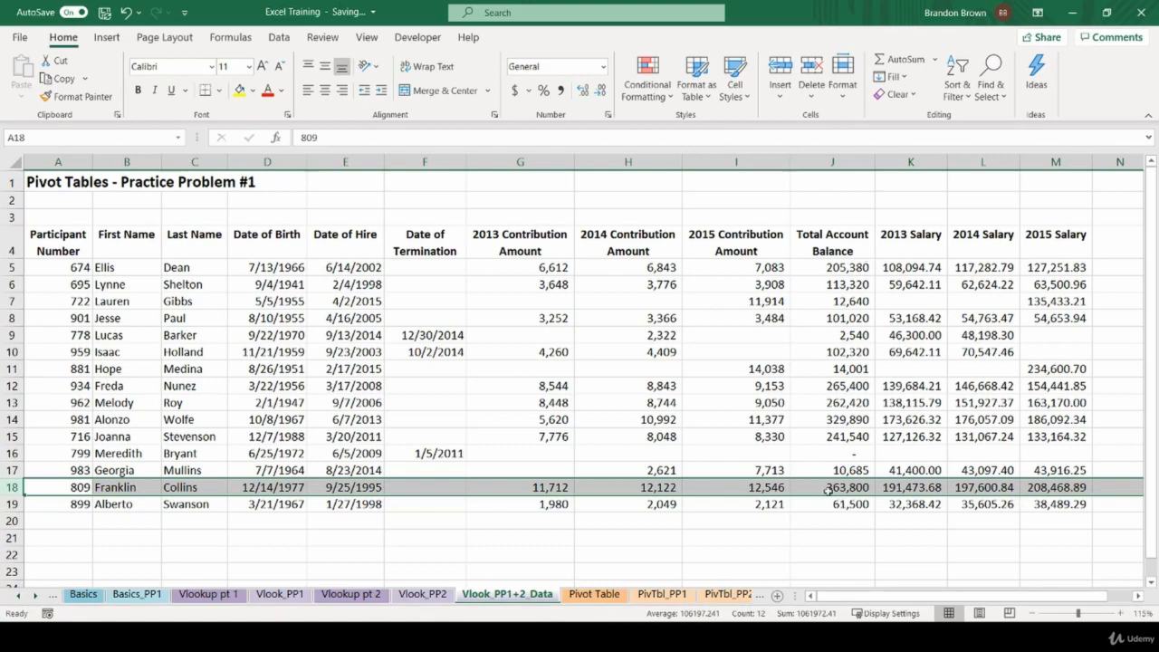
click(422, 594)
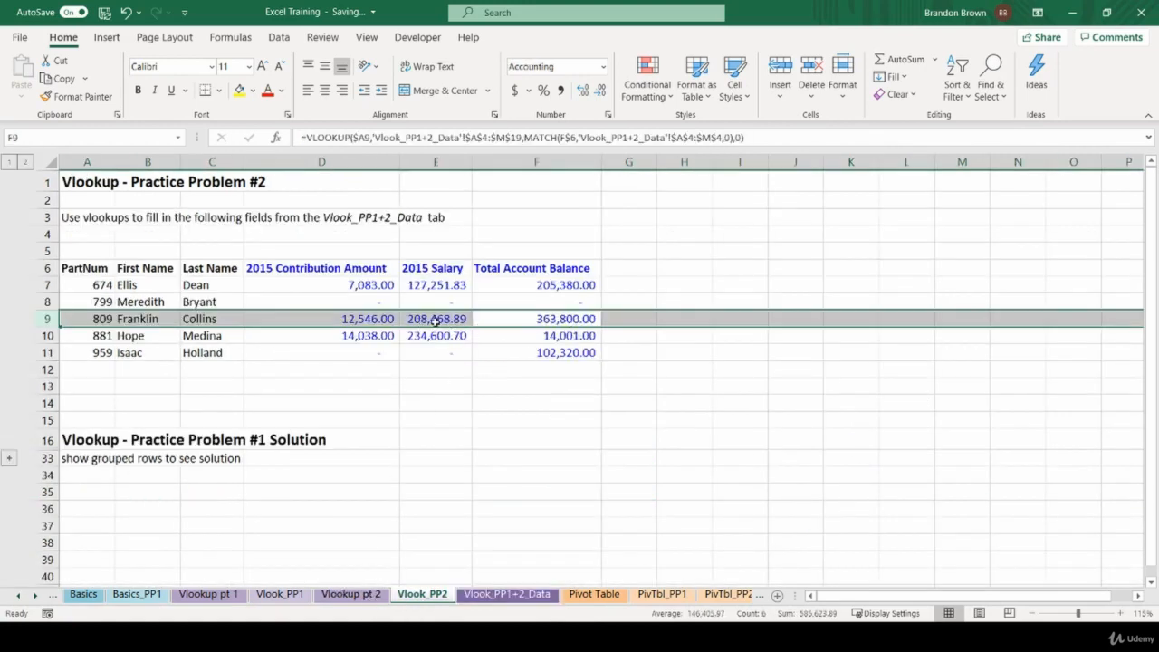
click(519, 320)
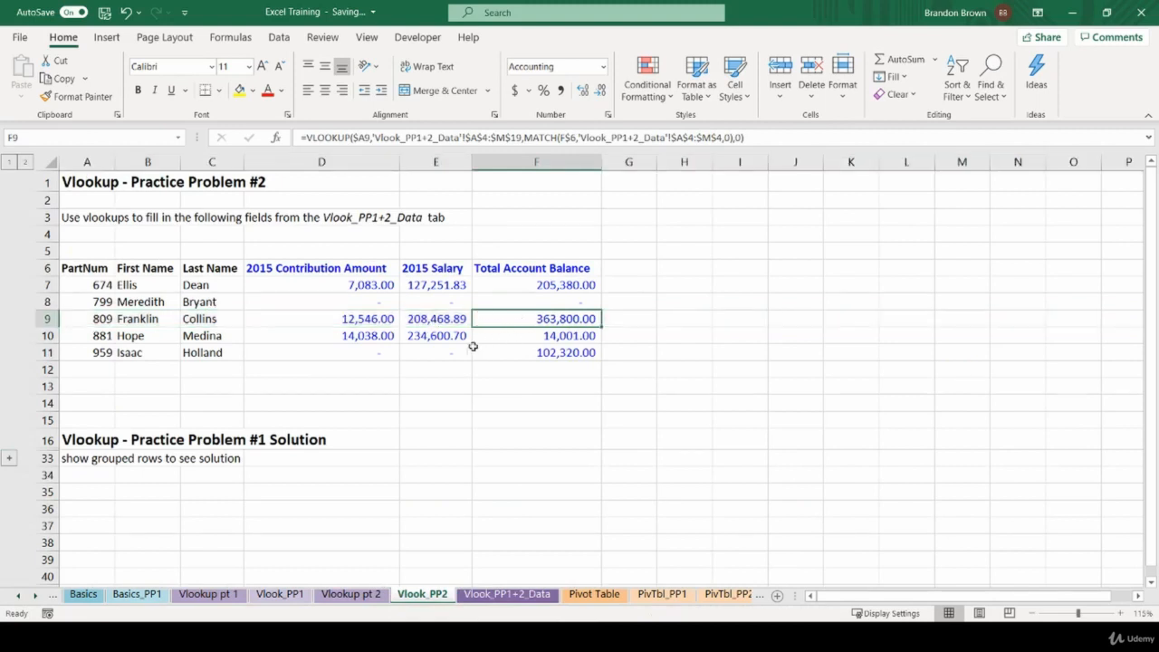
Expand the grouped solution rows, examine the D26 formula and the notes in rows 17 to 23, and collapse the rows again.
click(375, 350)
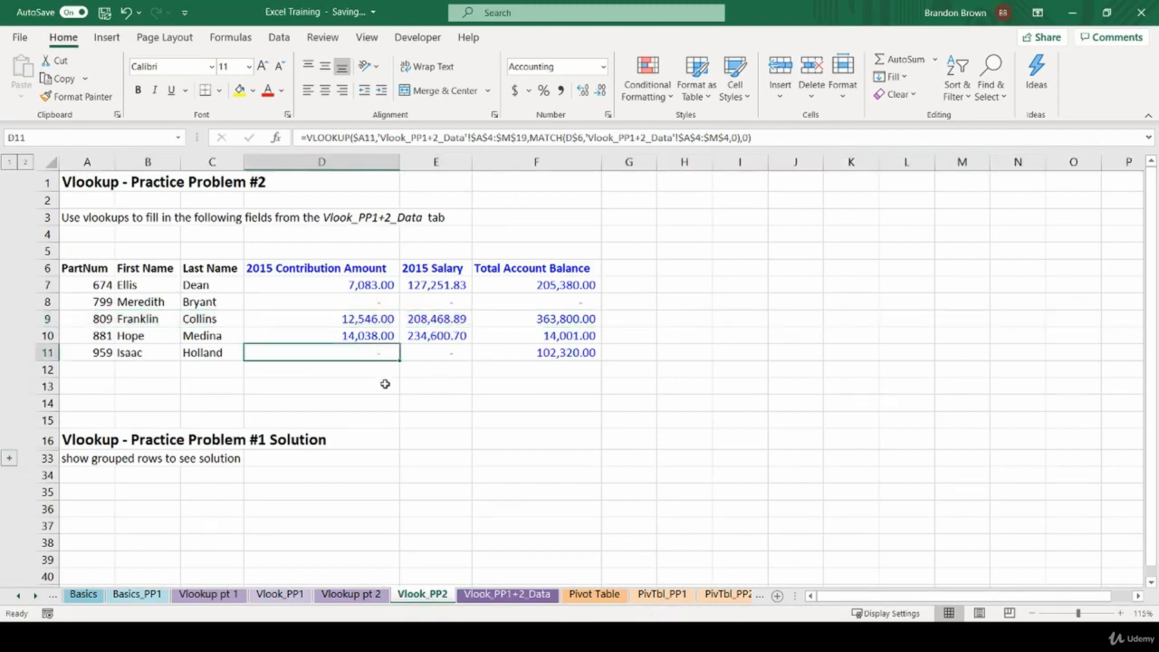
click(375, 371)
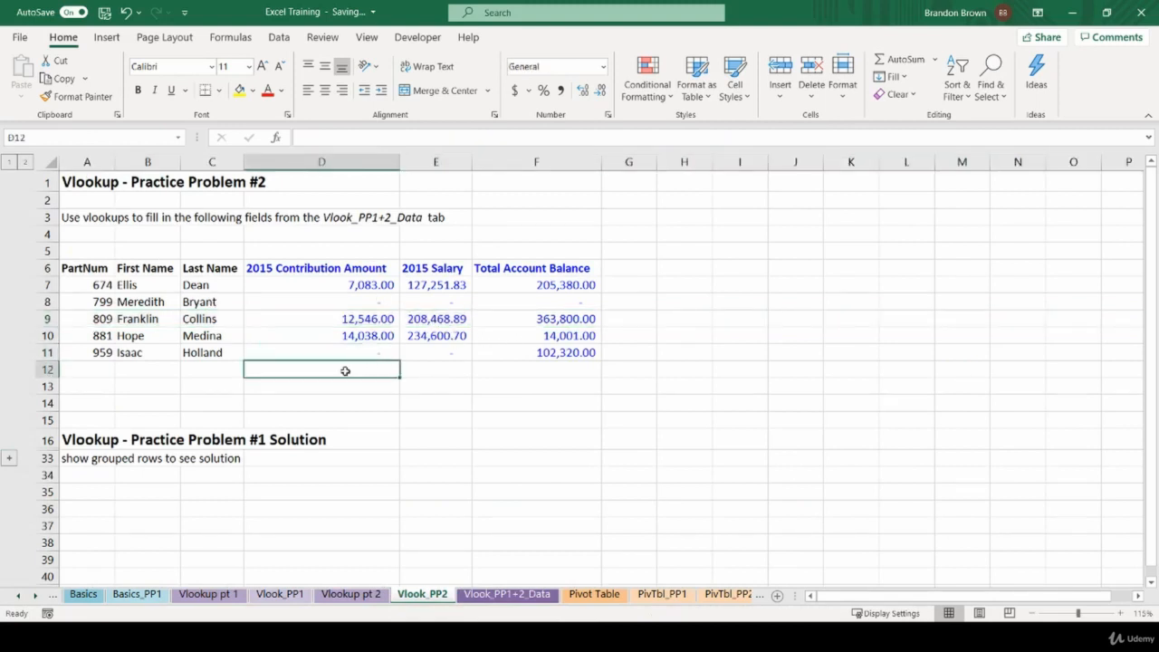
click(9, 458)
click(354, 459)
double_click(354, 460)
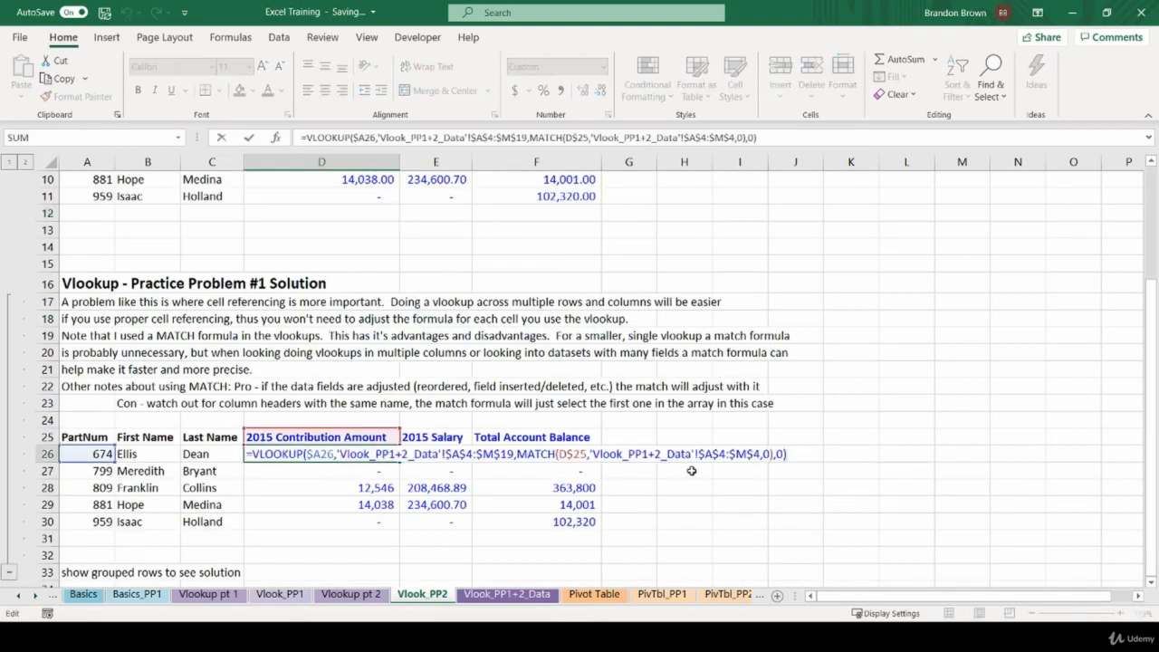
key(Escape)
drag(99, 308, 105, 403)
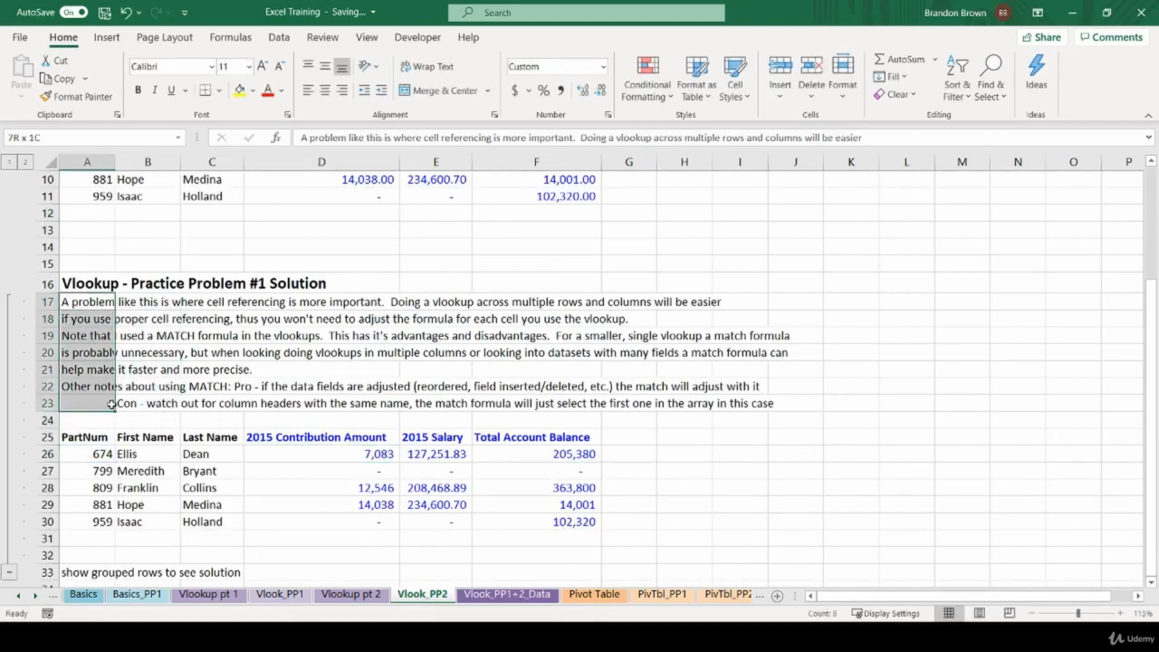
click(8, 572)
scroll(150, 471, up, 3)
click(194, 417)
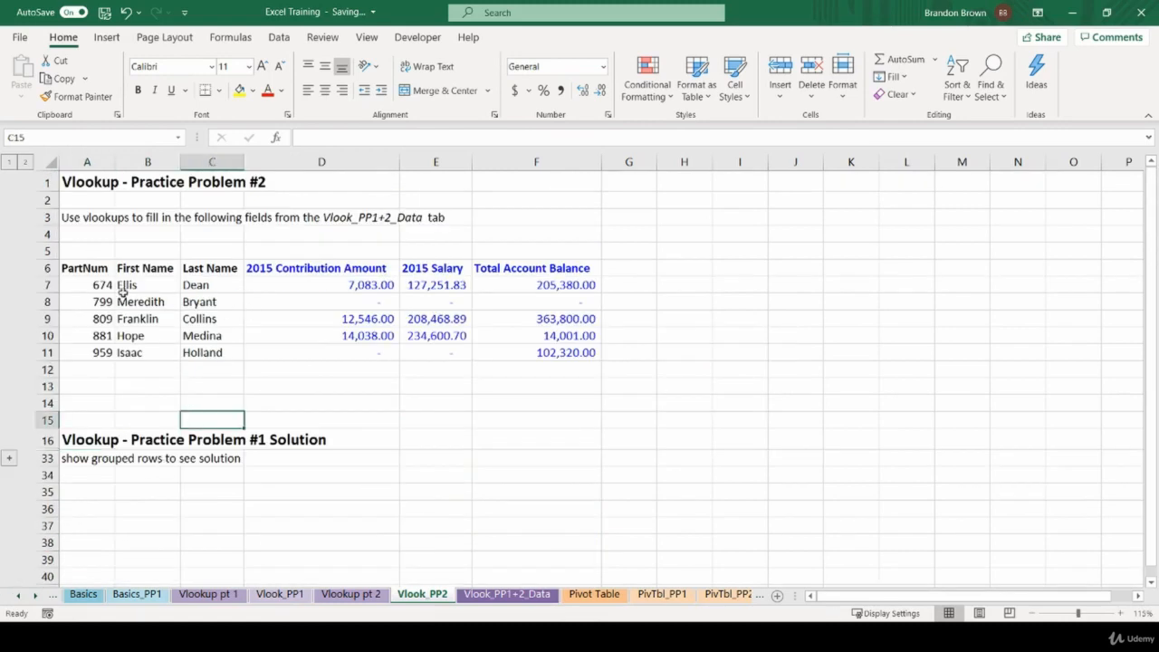
Examine the references in the D7 formula and the three blue column headers in row 6.
click(93, 300)
click(334, 296)
click(347, 284)
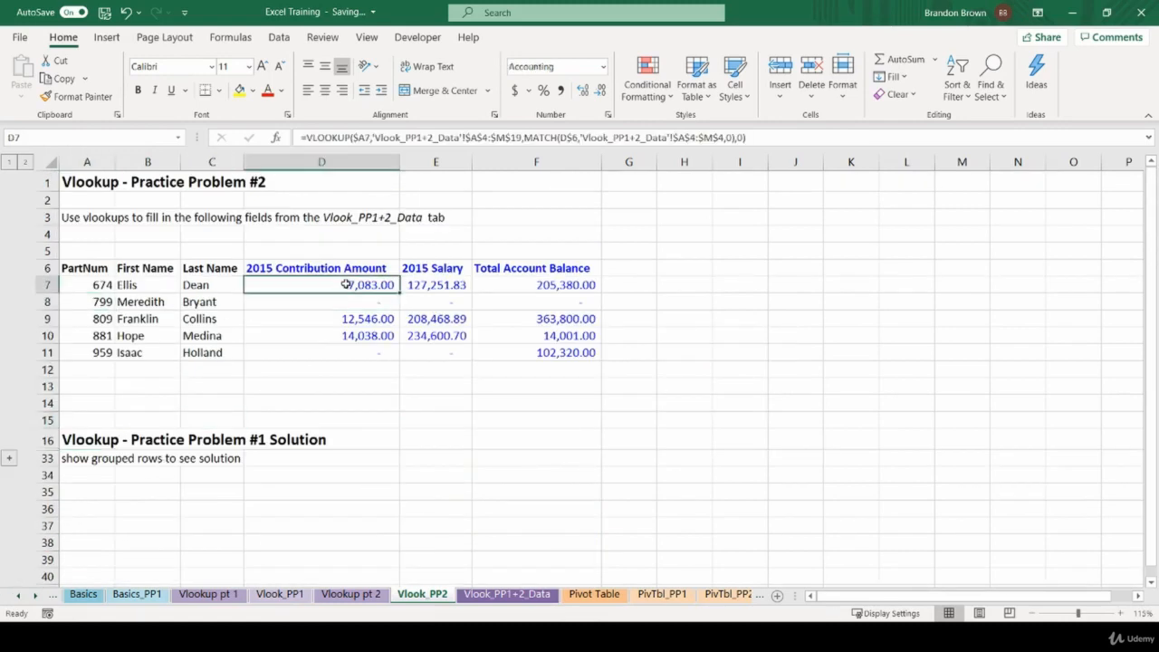
key(F2)
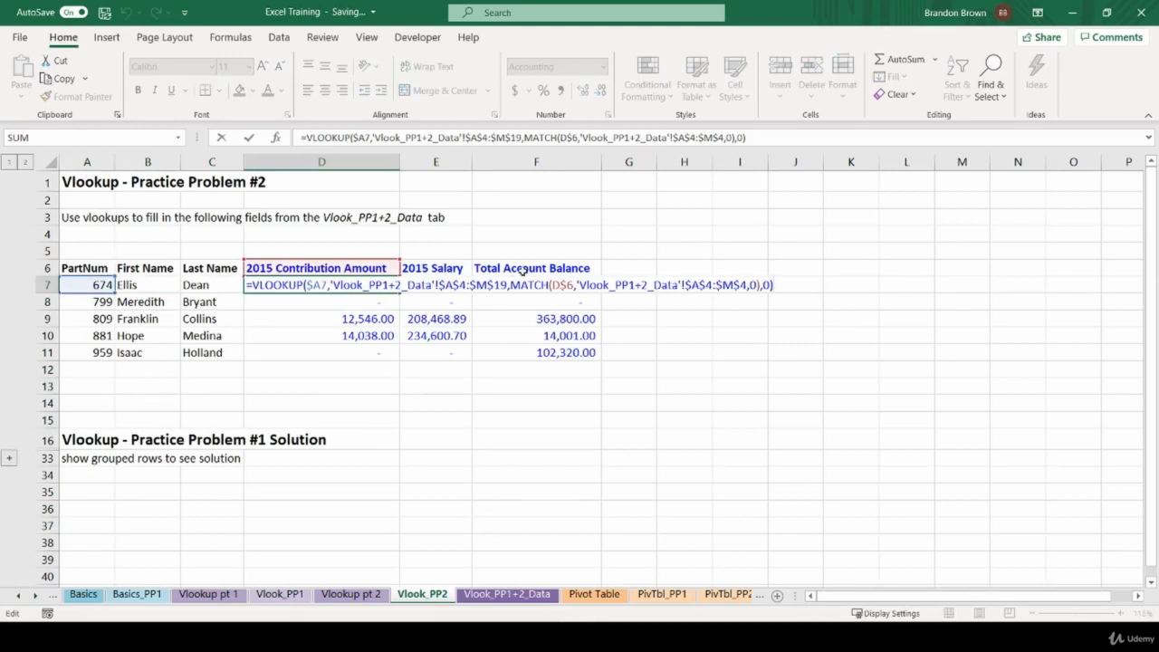
click(520, 270)
click(428, 269)
click(348, 271)
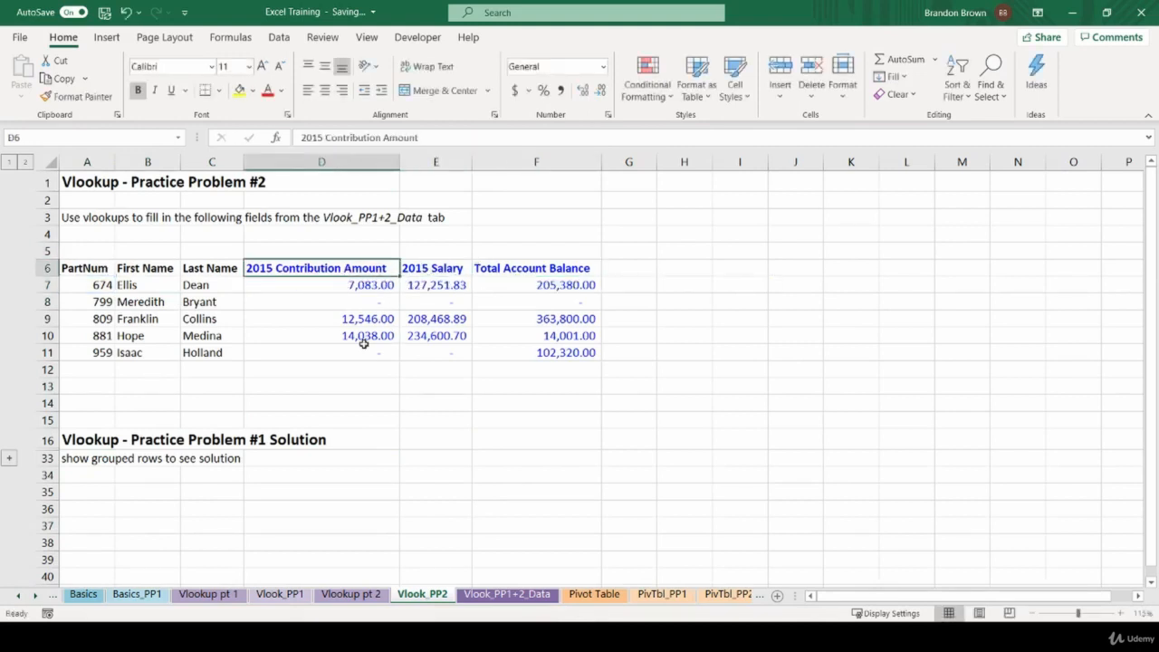
Clear all the lookup formulas from D7:F11.
click(373, 281)
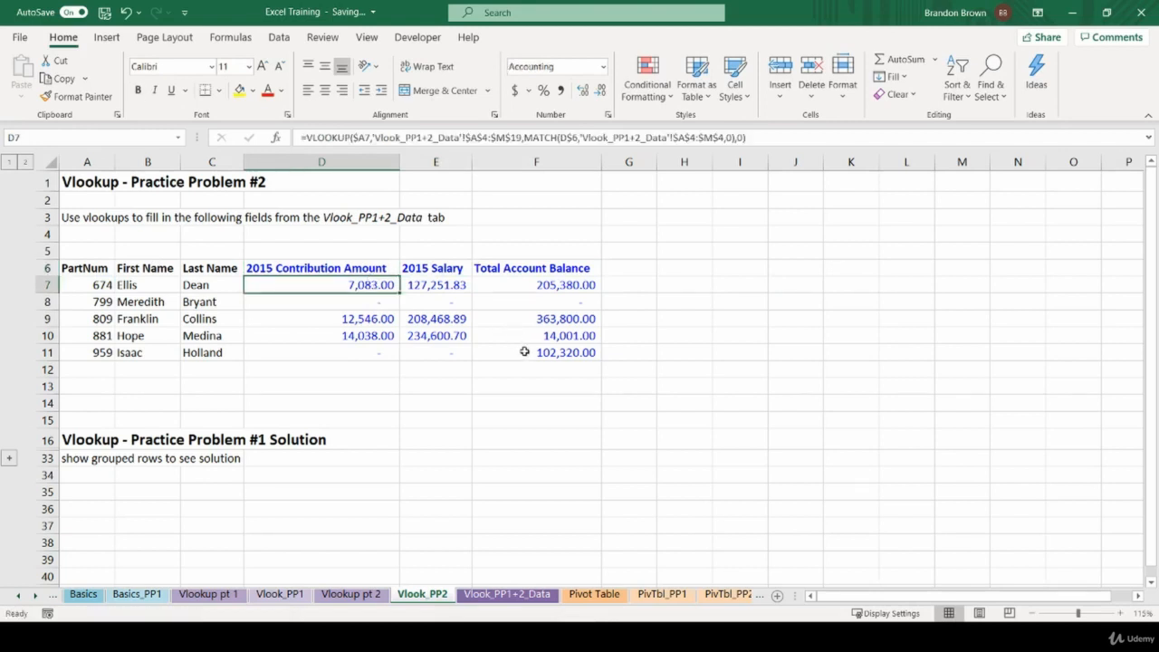
shift+click(524, 352)
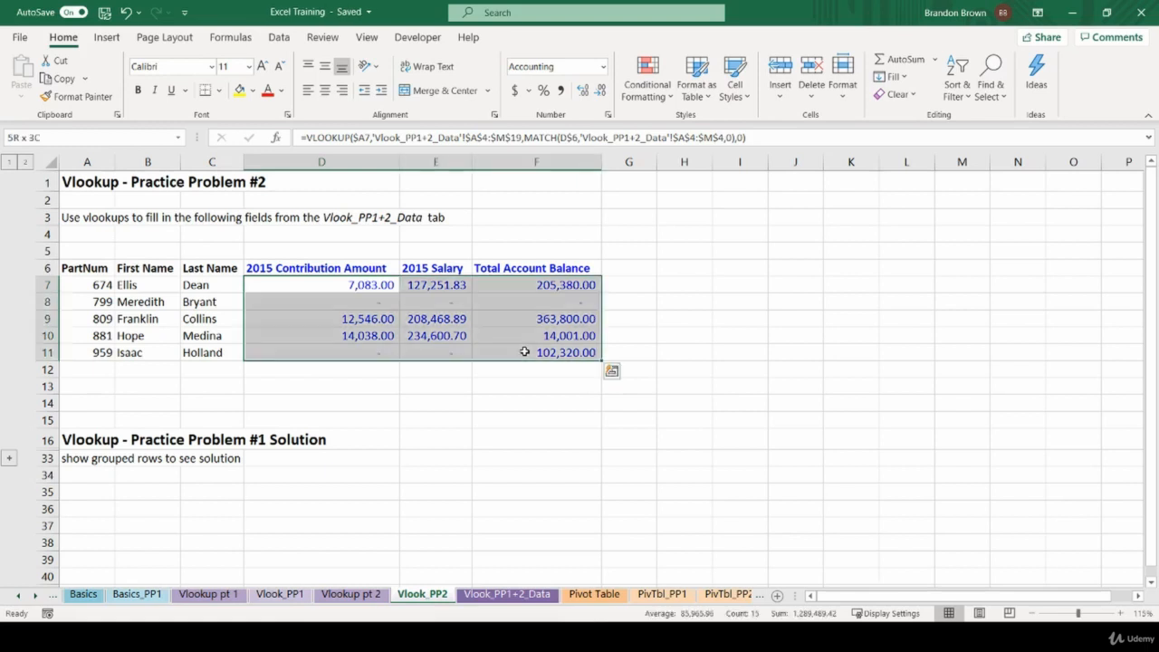
key(Delete)
key(Down)
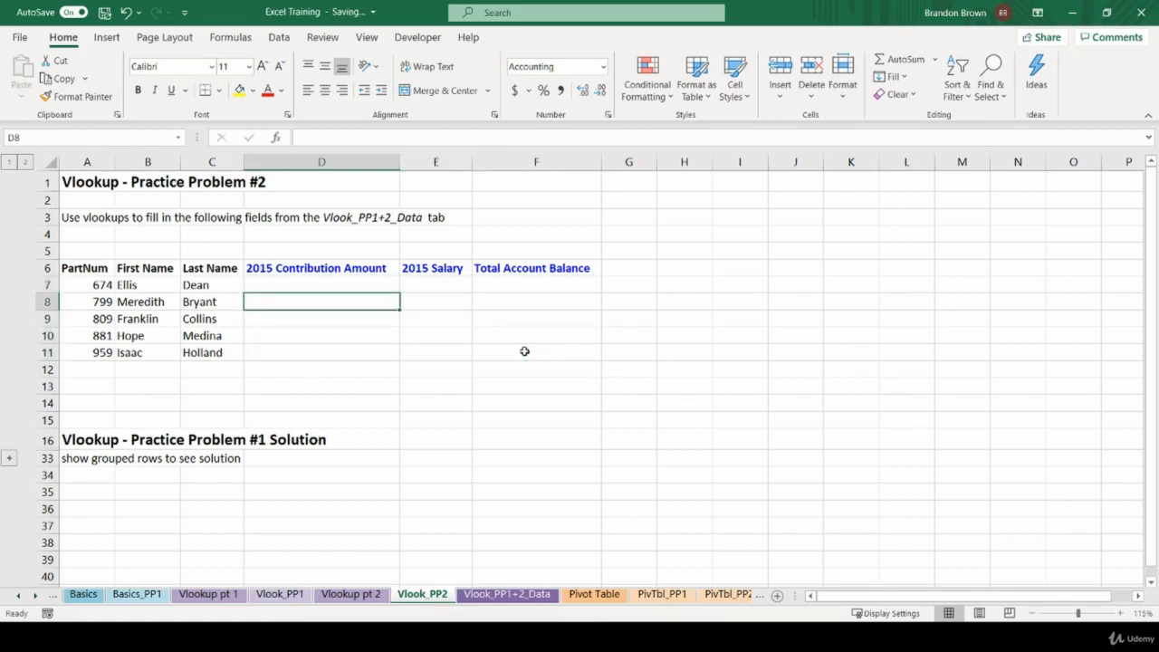
Start an INDEX formula in D7 with Vlook_PP1+2_Data range $A$4:$M$19 as its absolute array.
key(Up)
text(=inde)
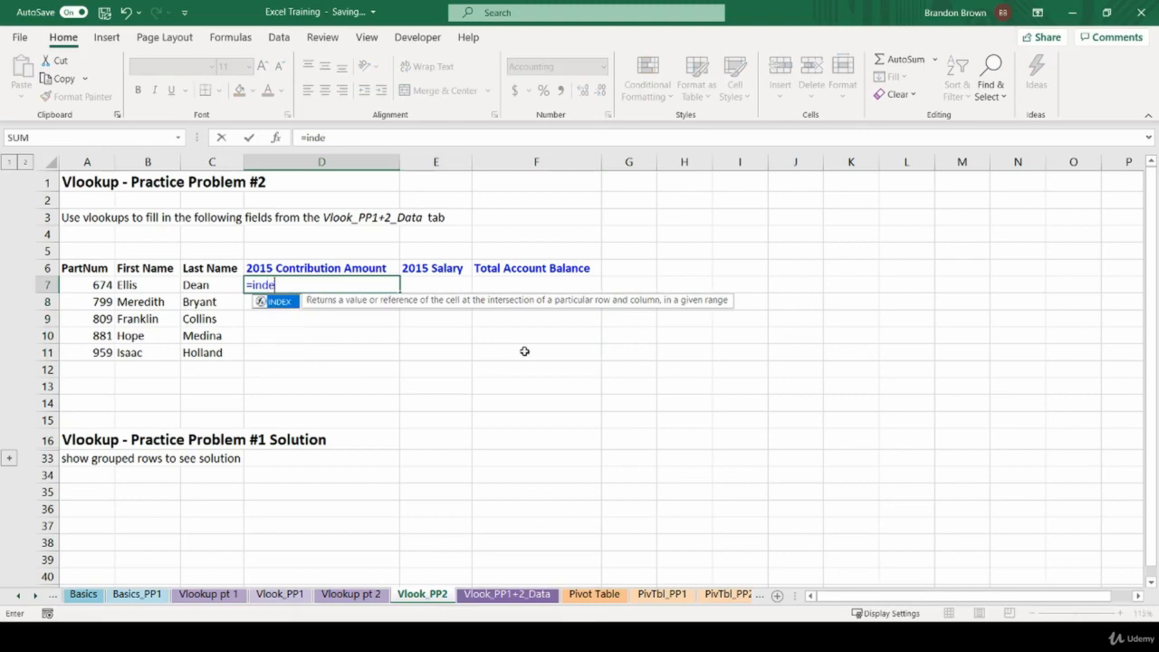
key(Tab)
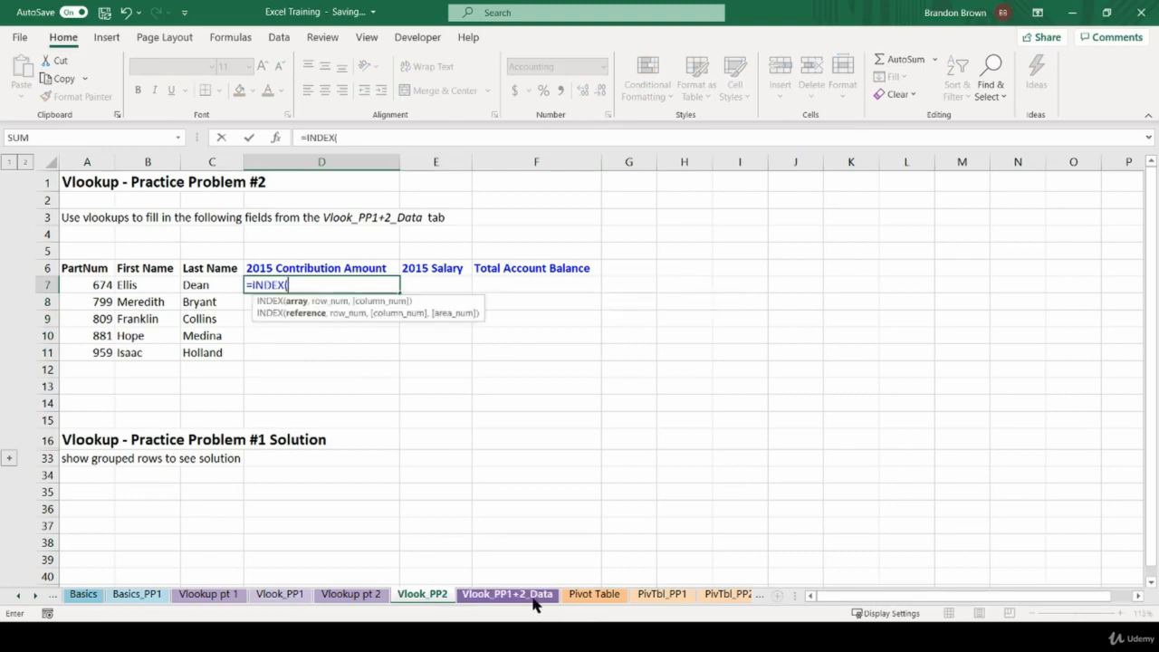
click(535, 595)
drag(57, 239, 1061, 503)
key(F4)
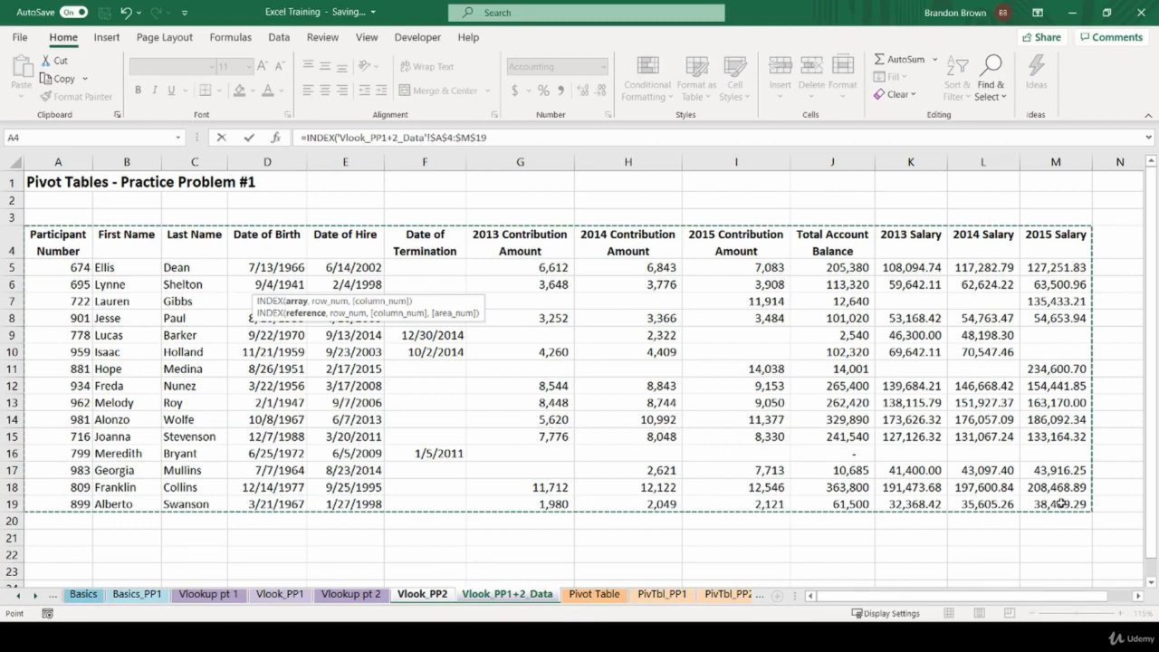
text(,)
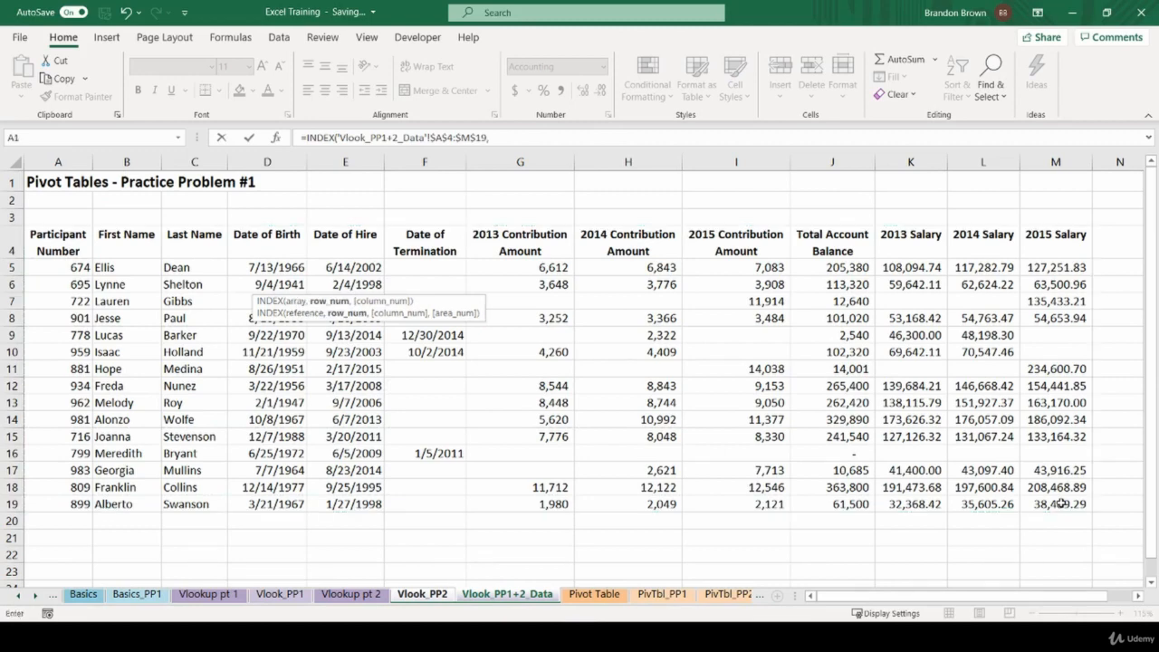
Add a MATCH for the row number to the D7 formula, with $A7 as lookup value and no sheet prefix.
click(415, 594)
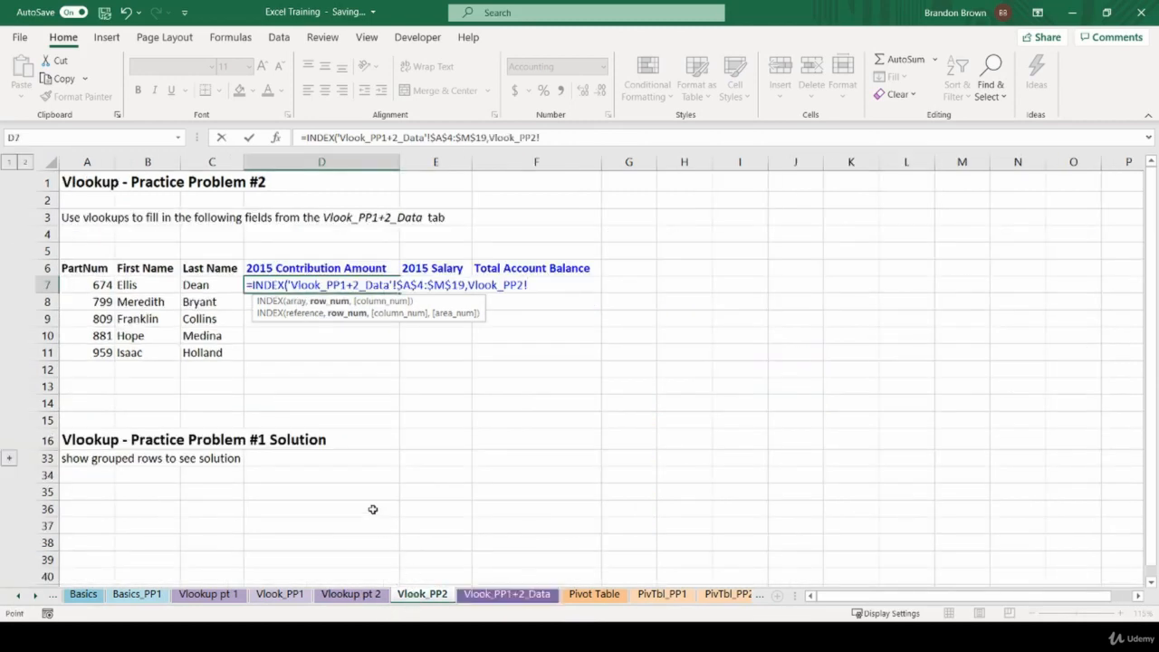
double_click(490, 137)
key(BackSpace)
text(mat)
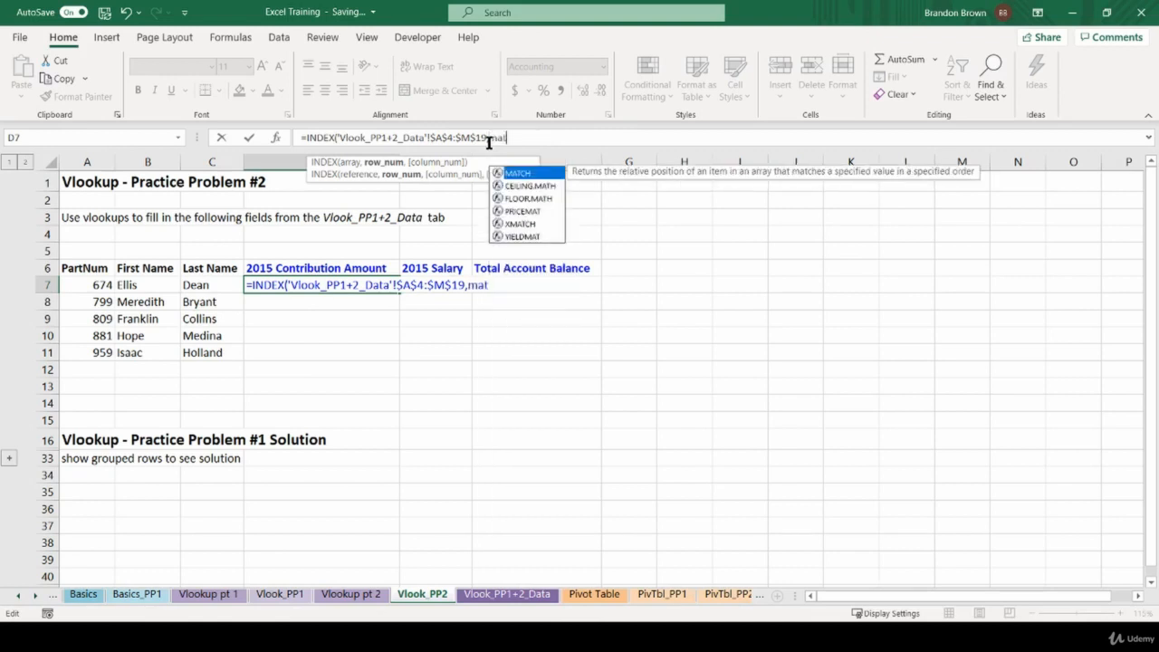
key(Tab)
click(88, 285)
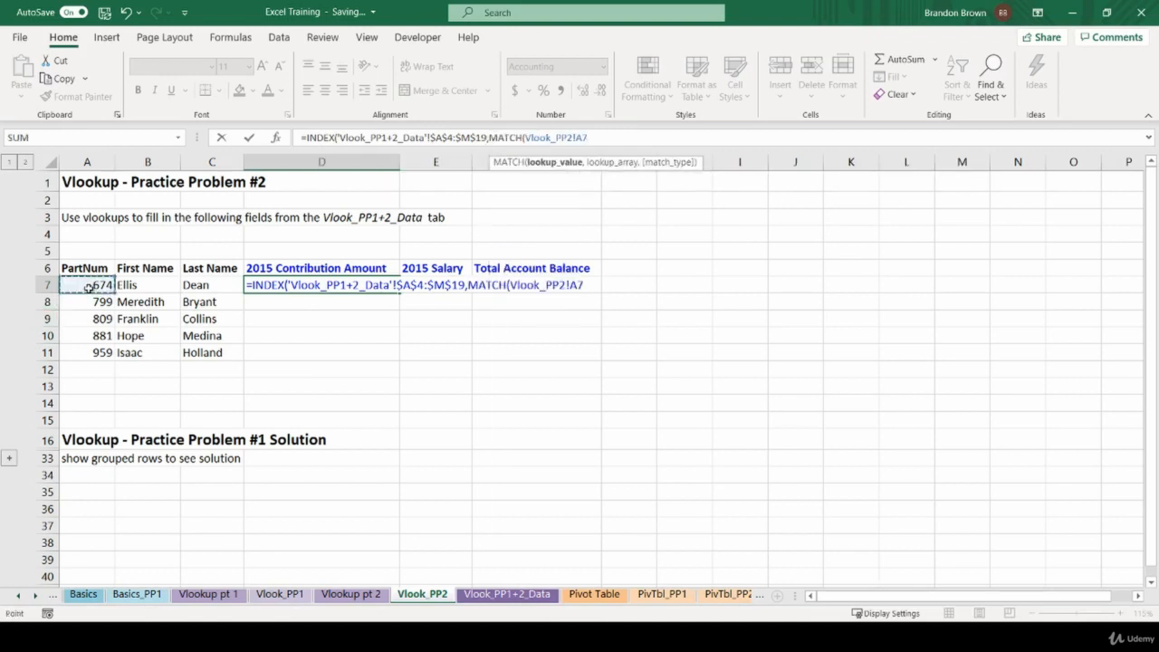
key(F4)
key(F4)
key(F4)
drag(570, 286, 506, 284)
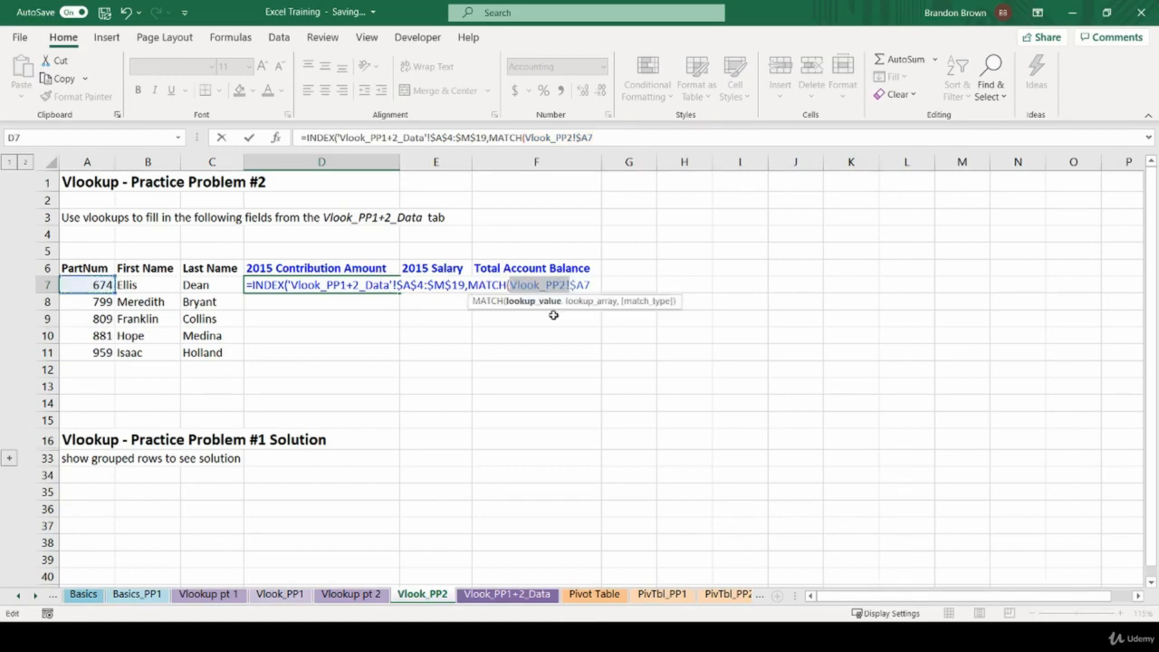
key(BackSpace)
text(,)
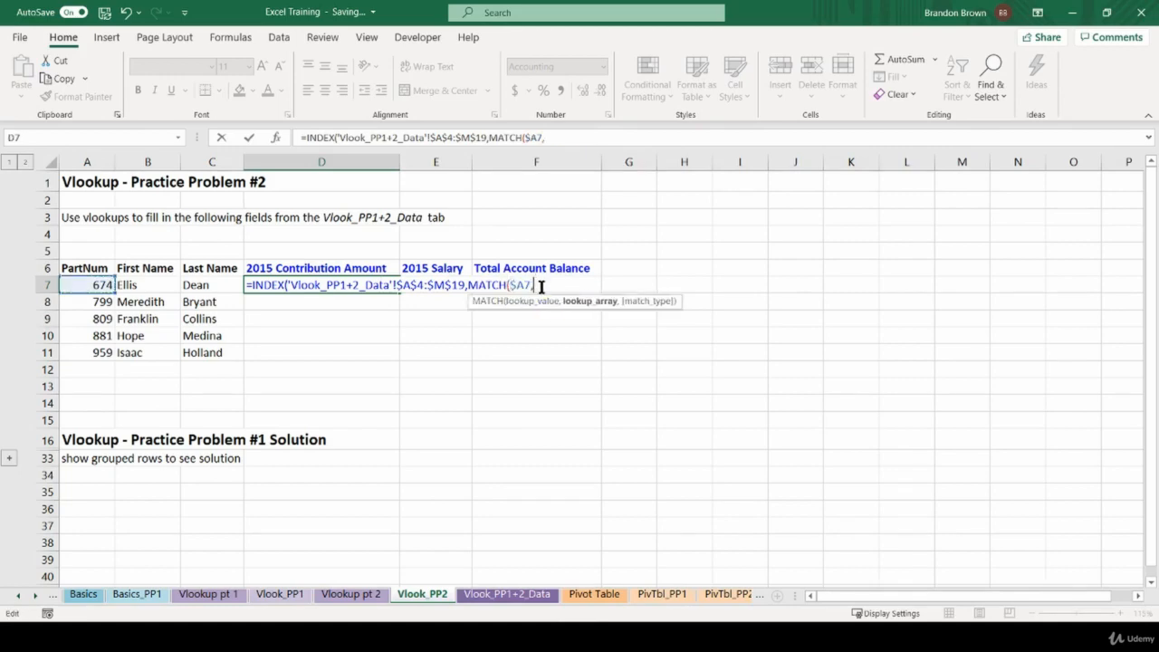
Complete the row MATCH with the participant number range $A$4:$A$19 on Vlook_PP1+2_Data and match type 0.
click(543, 598)
drag(63, 258, 78, 504)
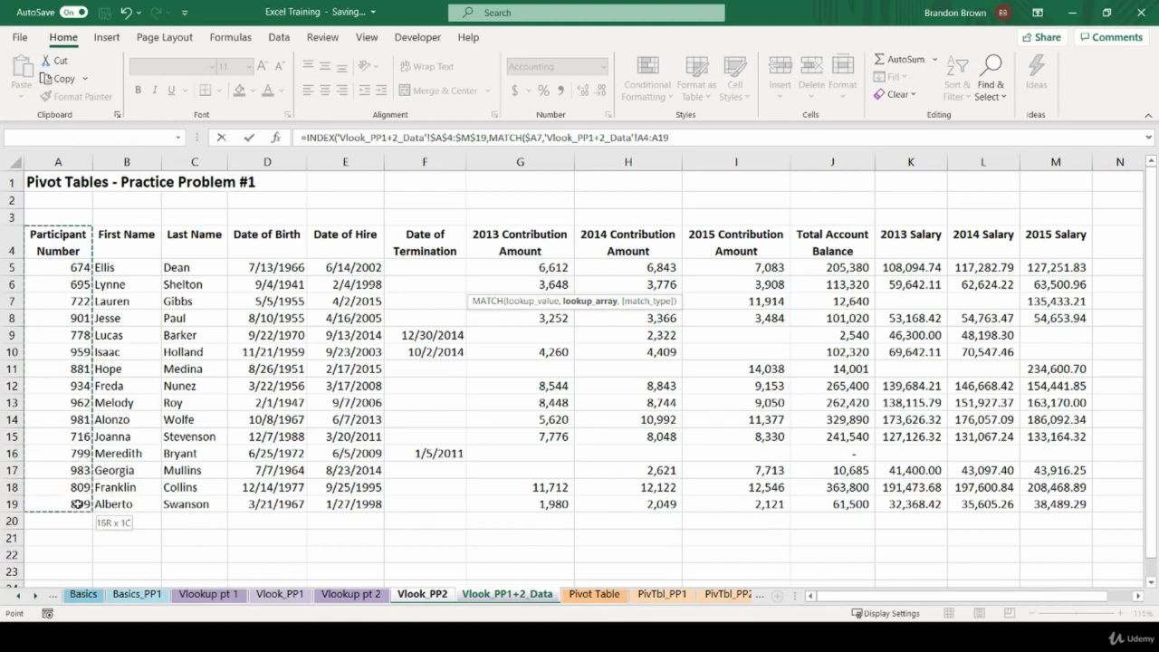
key(F4)
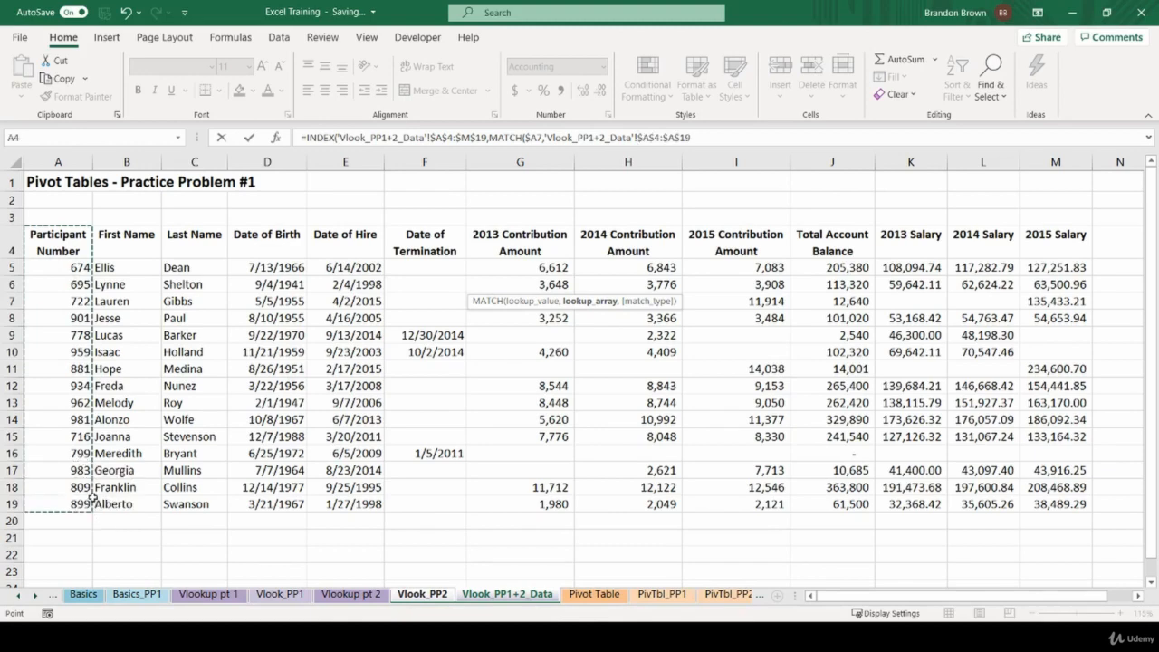
text(,0))
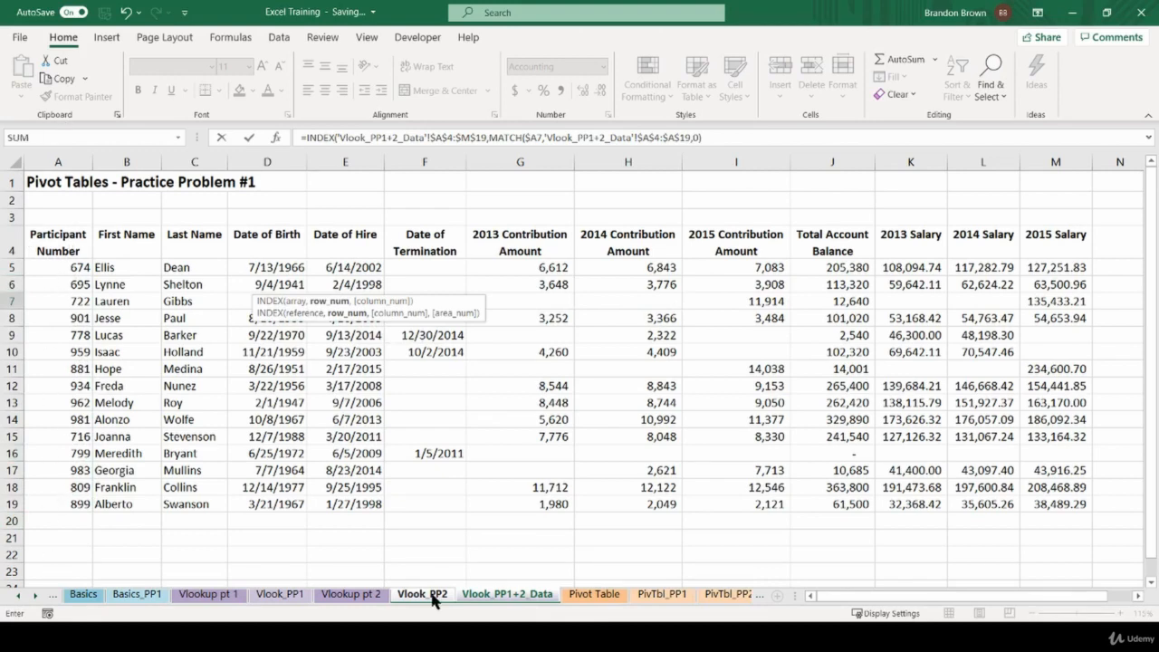
Add a second MATCH for the column number, with header cell D$6 as lookup value and no sheet prefix.
text(,)
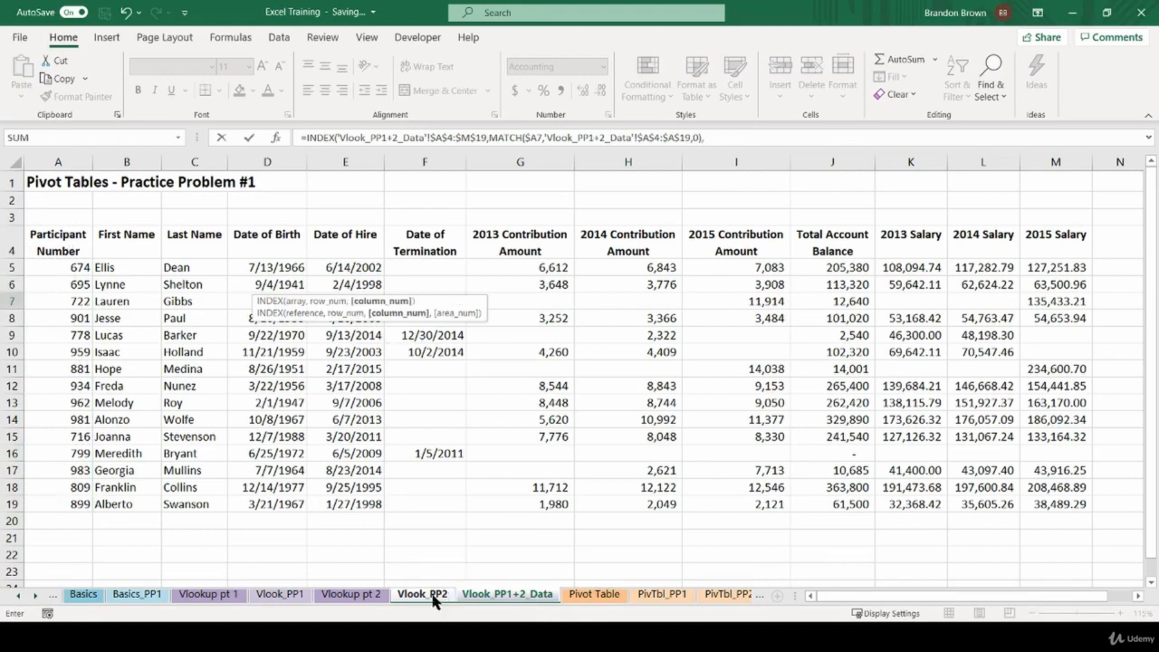
click(424, 595)
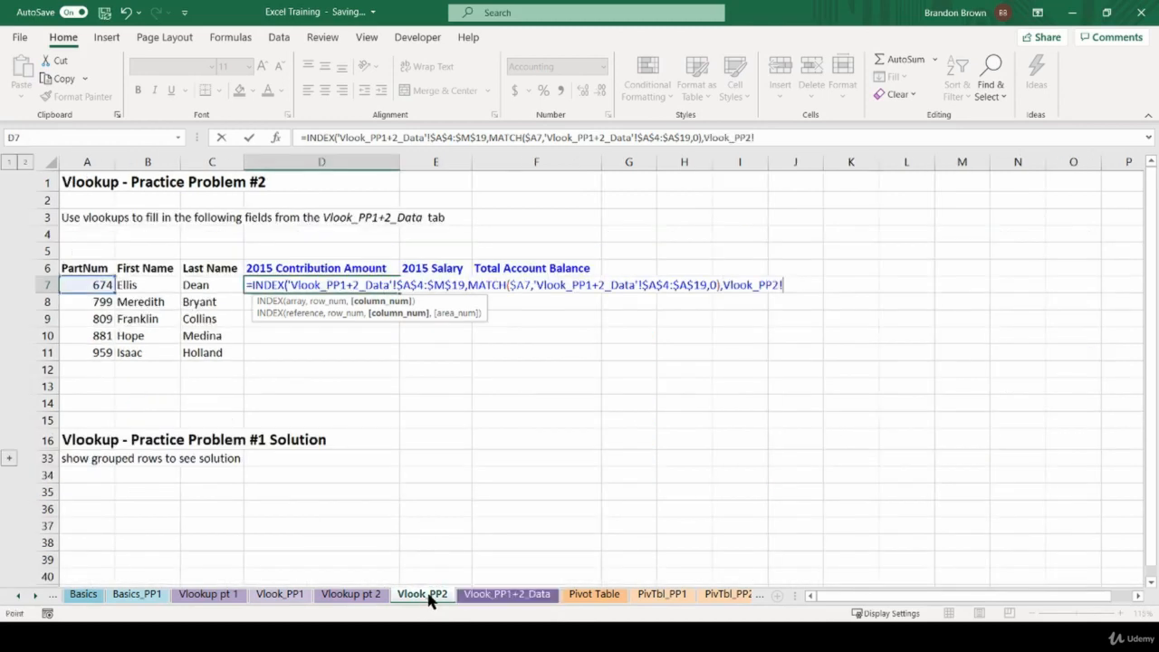
text(MATCH()
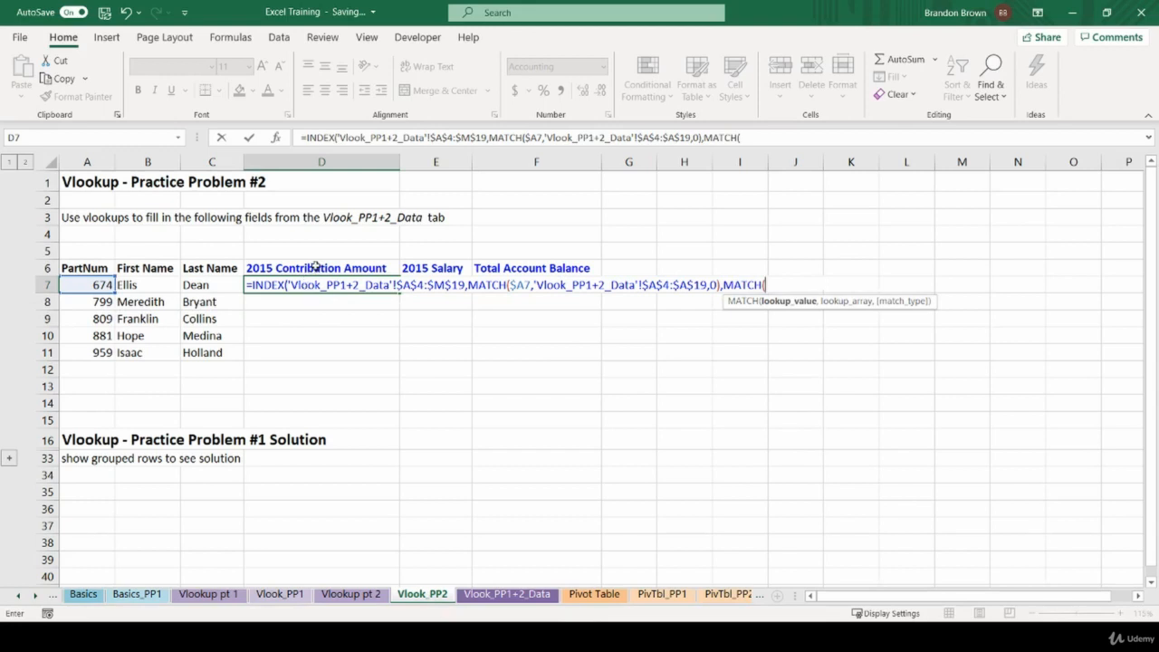
click(313, 270)
drag(767, 287, 826, 288)
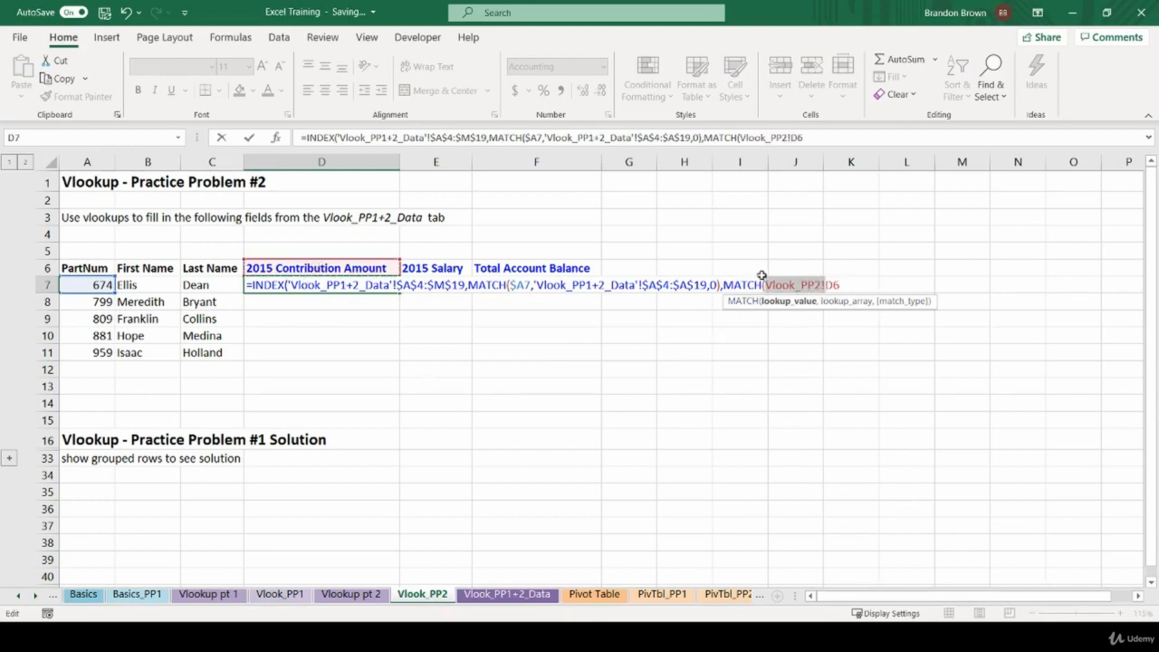
key(BackSpace)
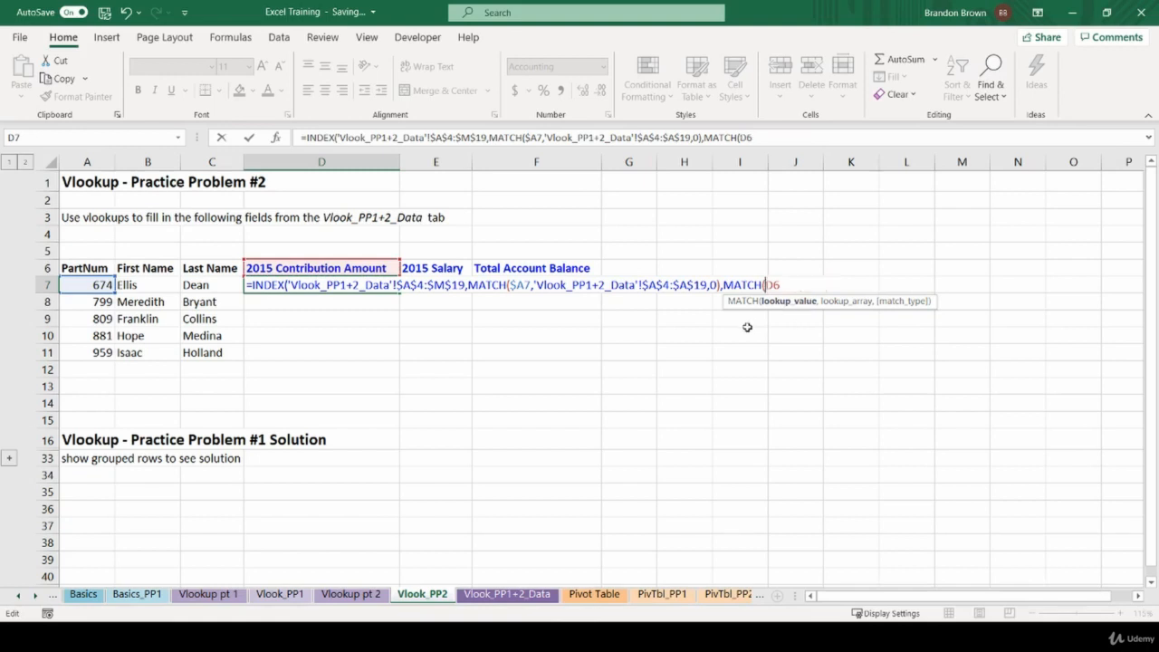
key(F4)
key(F4)
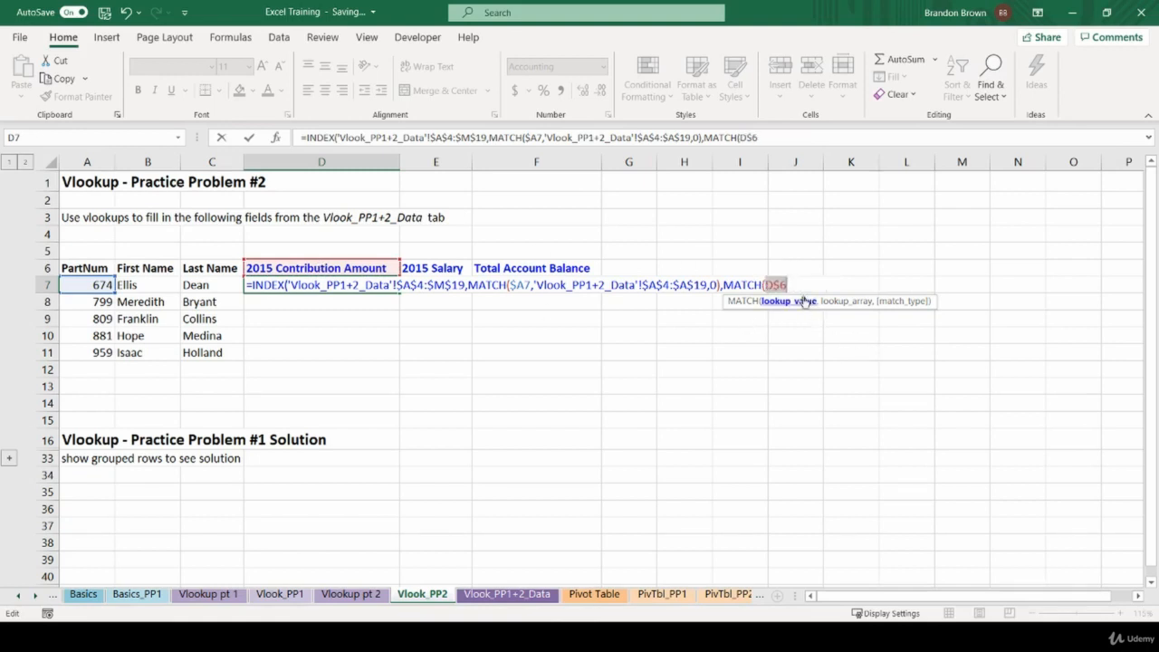
text(,)
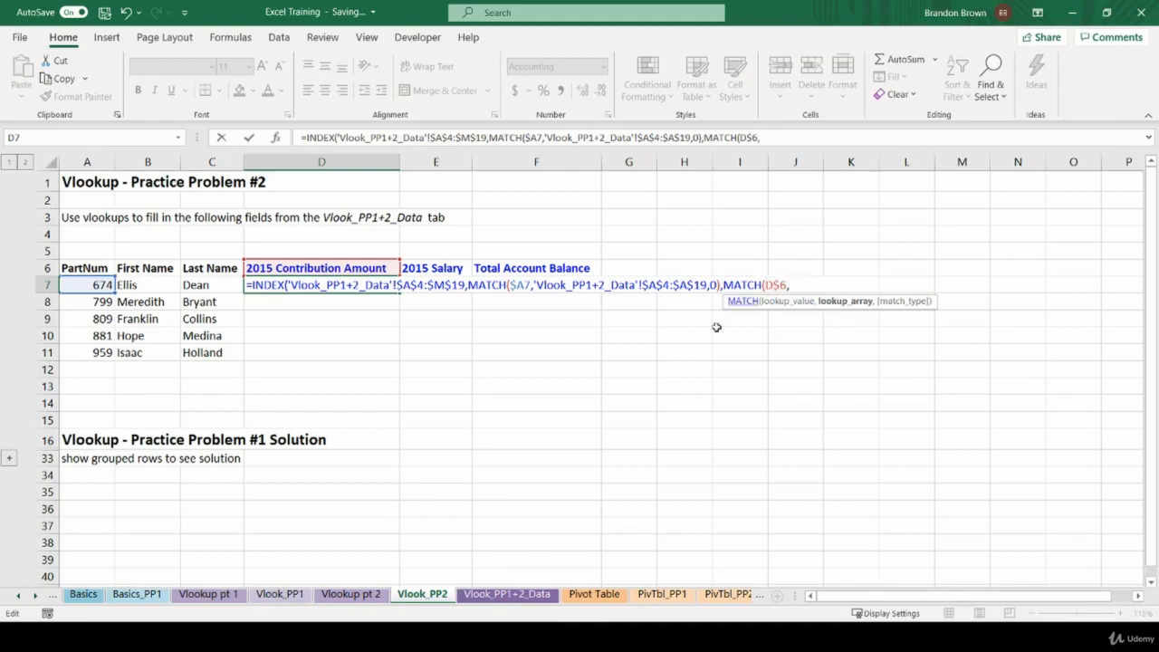
Complete the column MATCH with header range $A$4:$M$4 on Vlook_PP1+2_Data and match type 0, and enter the finished INDEX formula.
click(524, 595)
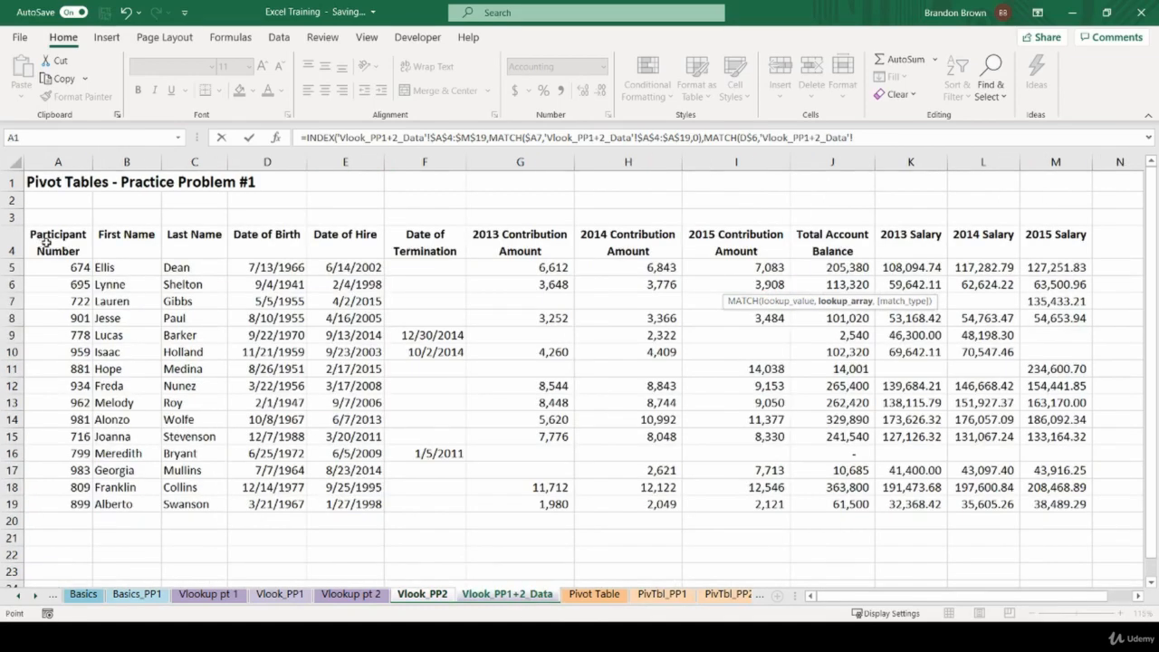
drag(45, 240, 1041, 252)
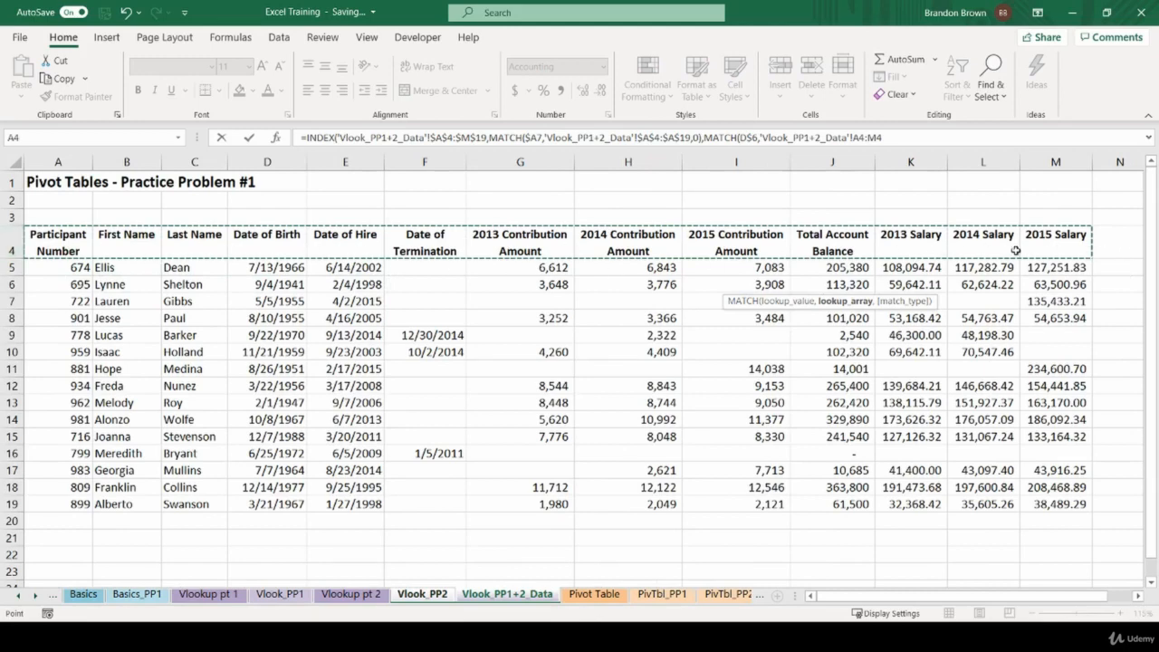
key(F4)
text(,0))
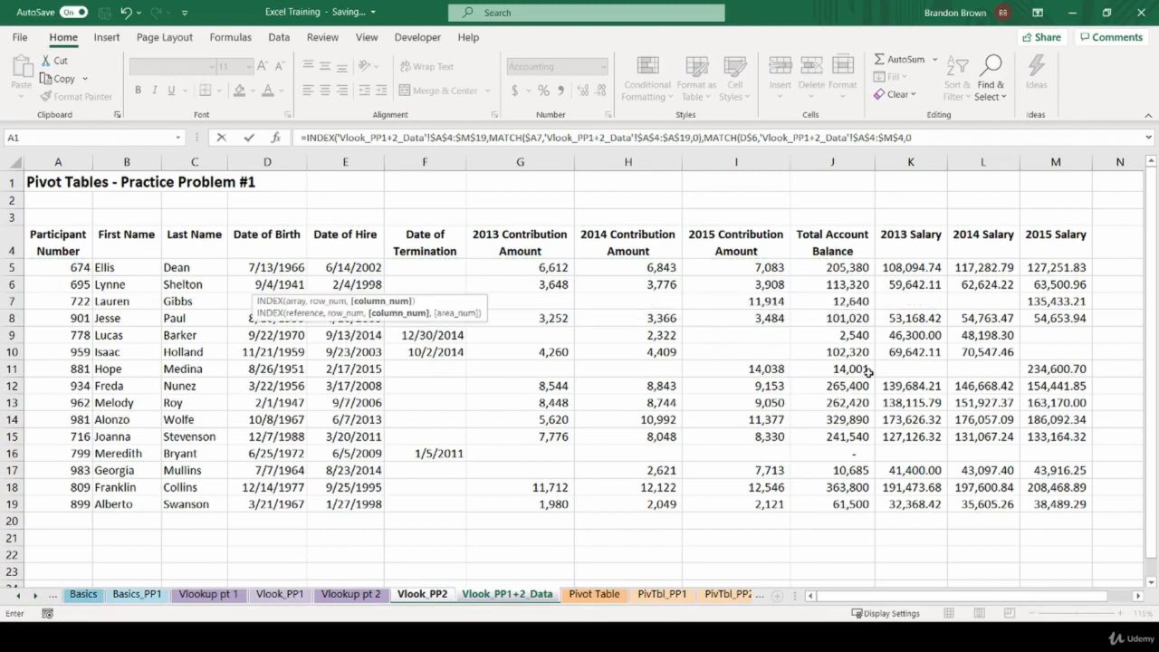
text())
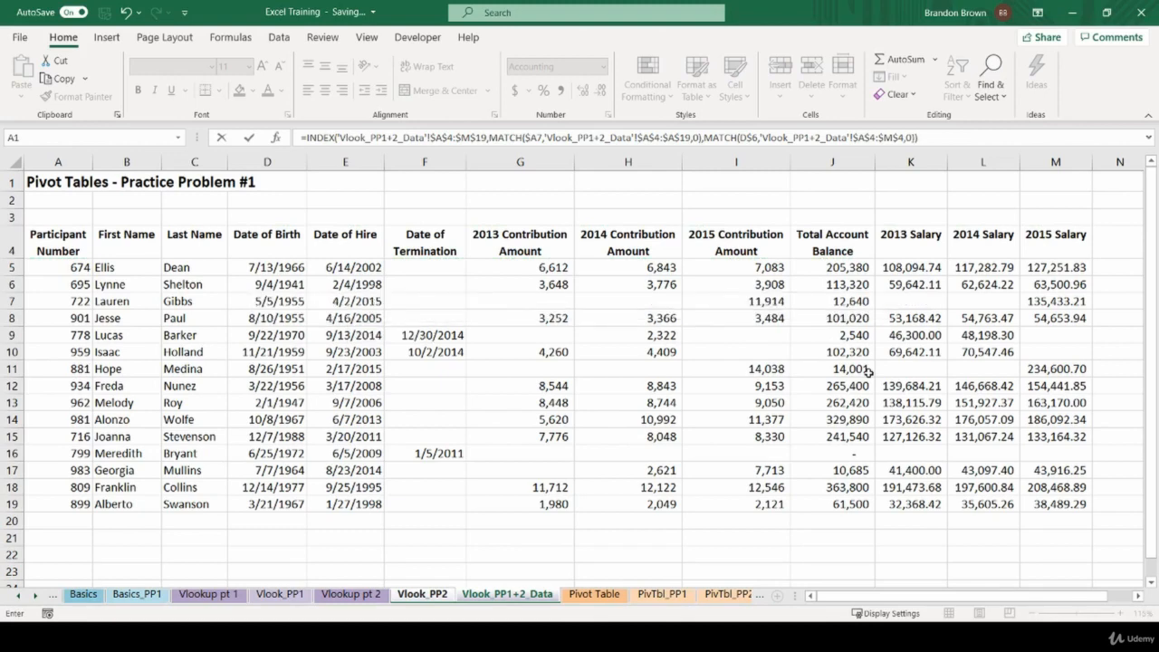
key(Return)
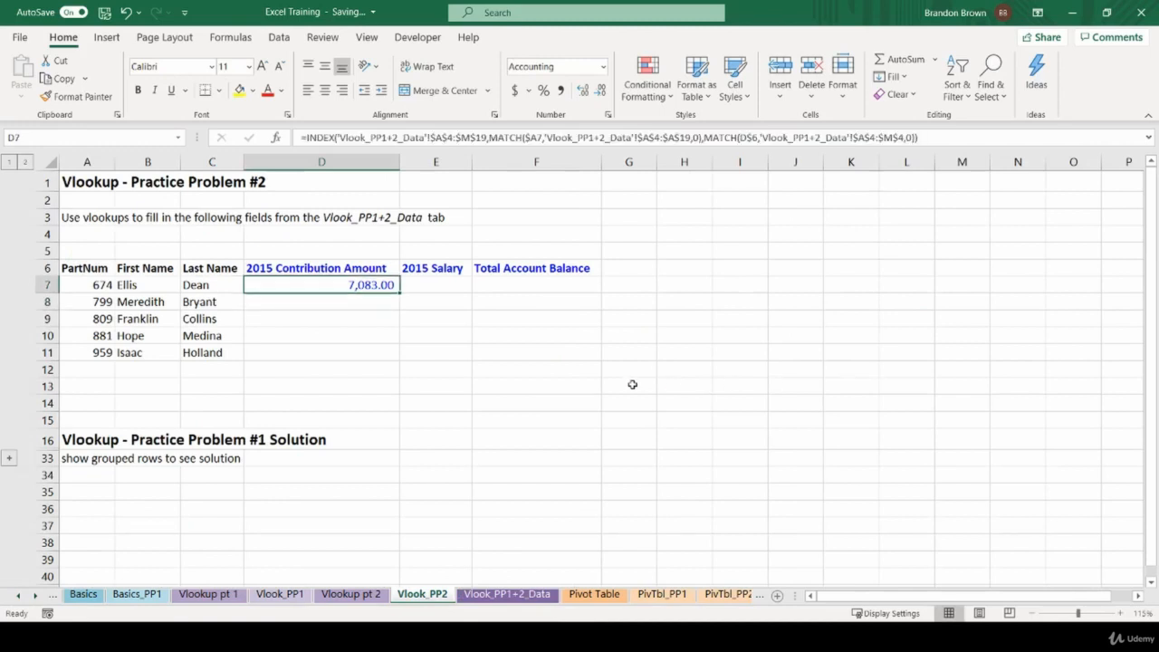
Copy the INDEX formula from D7 to the whole range D7:F11.
key(ctrl+c)
drag(313, 286, 560, 356)
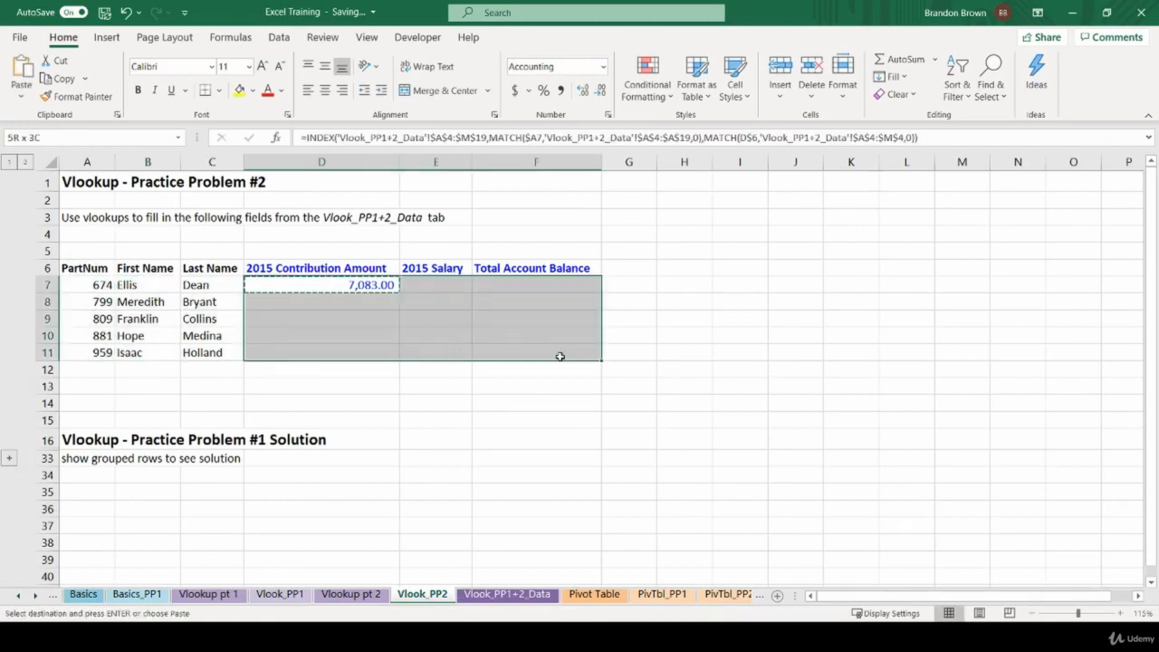
key(ctrl+v)
key(Escape)
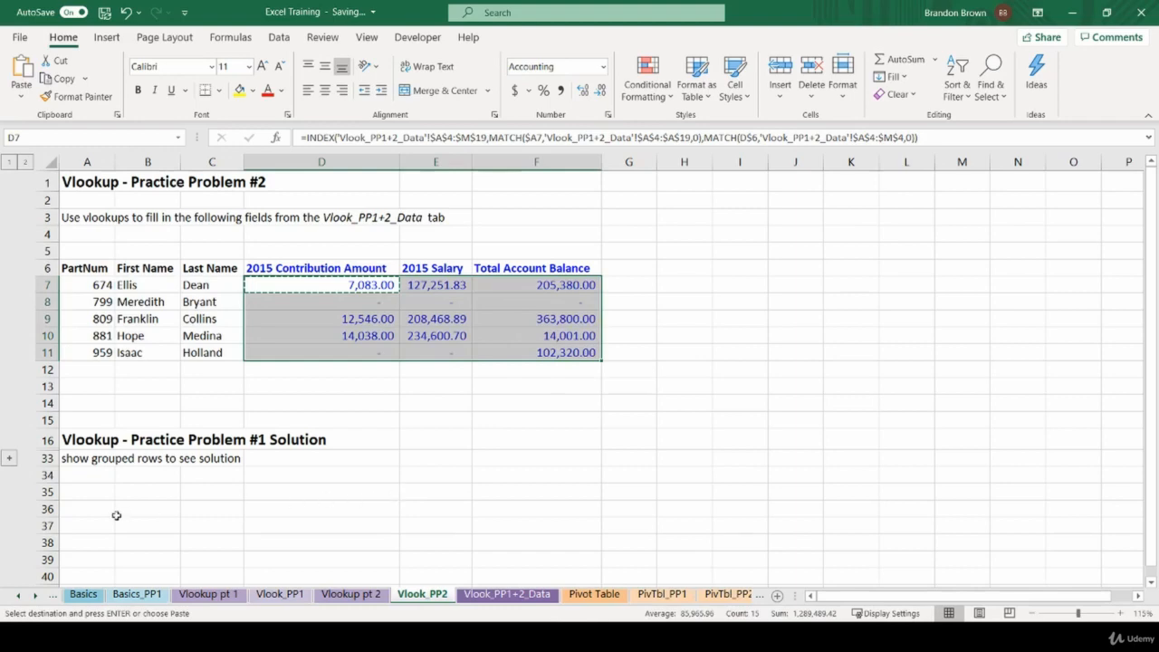
Expand the grouped solution rows and compare D29:F30 with the INDEX results in D10:F11.
click(11, 459)
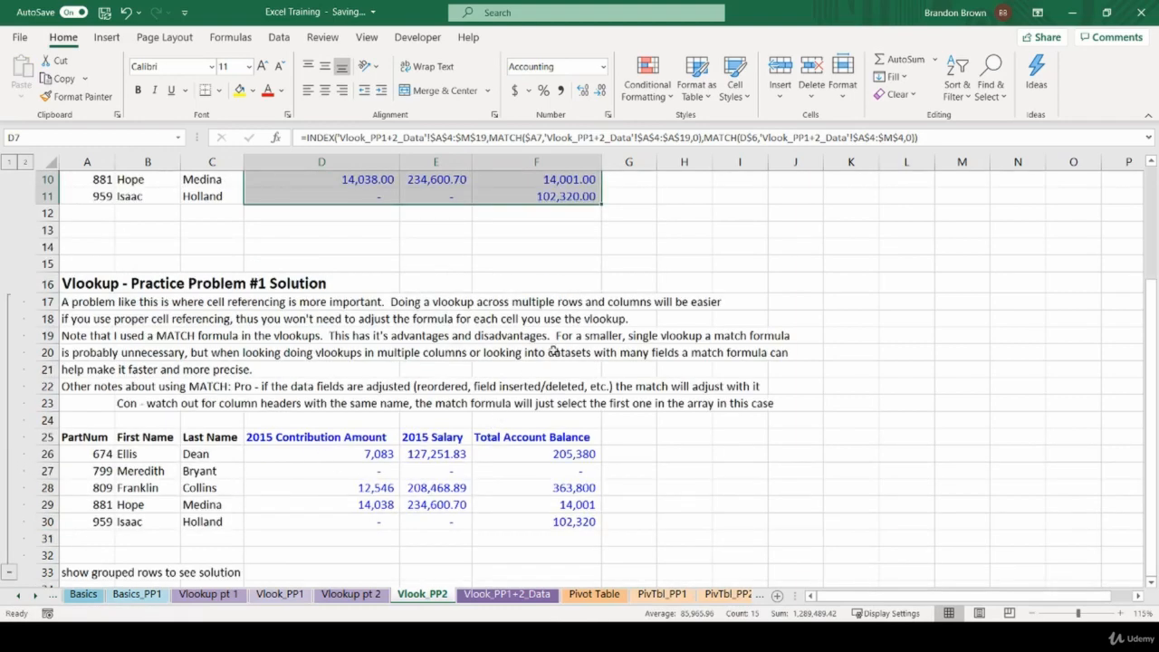
drag(372, 509, 562, 521)
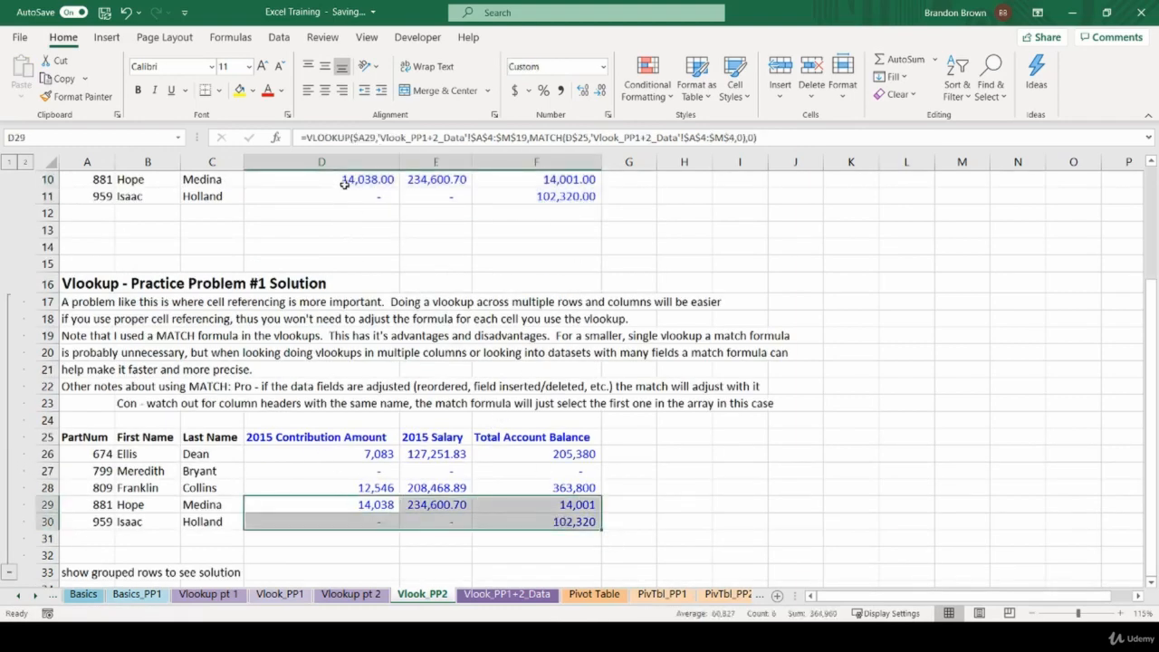
drag(344, 184, 551, 201)
click(551, 201)
scroll(430, 353, up, 2)
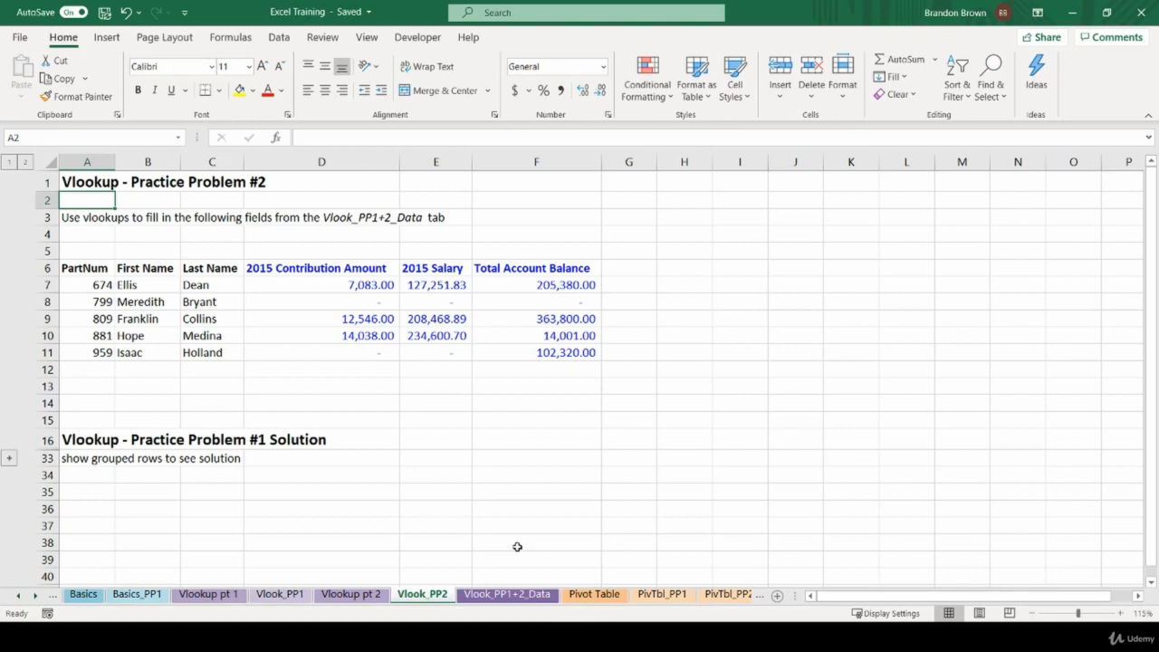
Look through the pivot table sheets and the sheets after them, ending on Other functions.
click(616, 600)
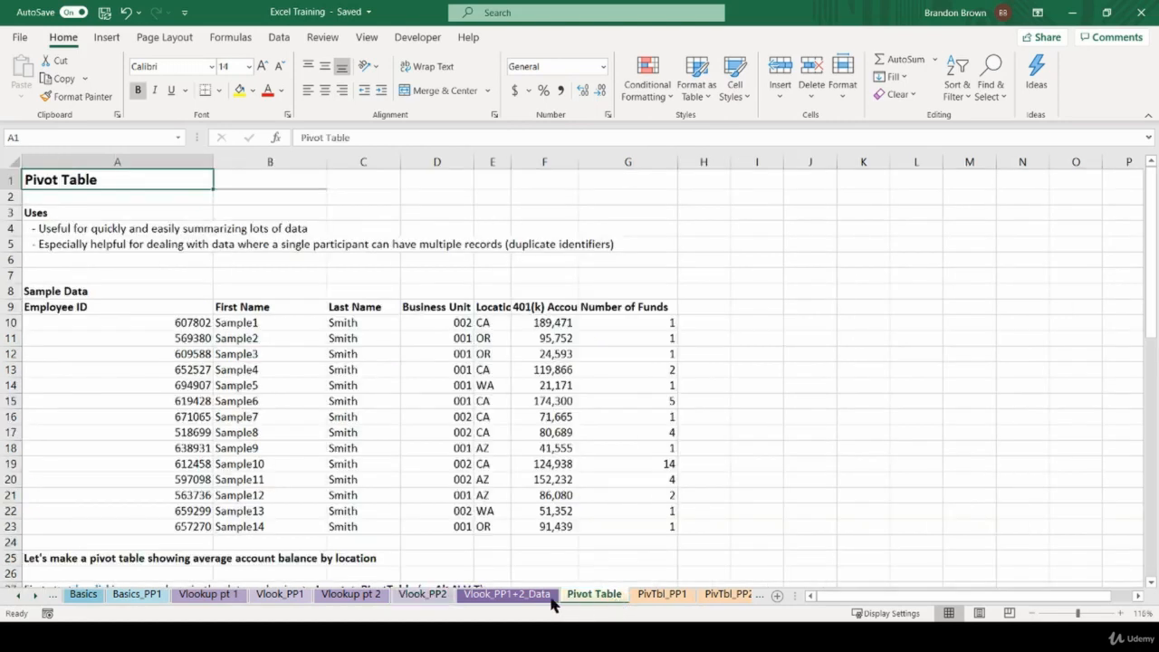
click(422, 594)
click(606, 596)
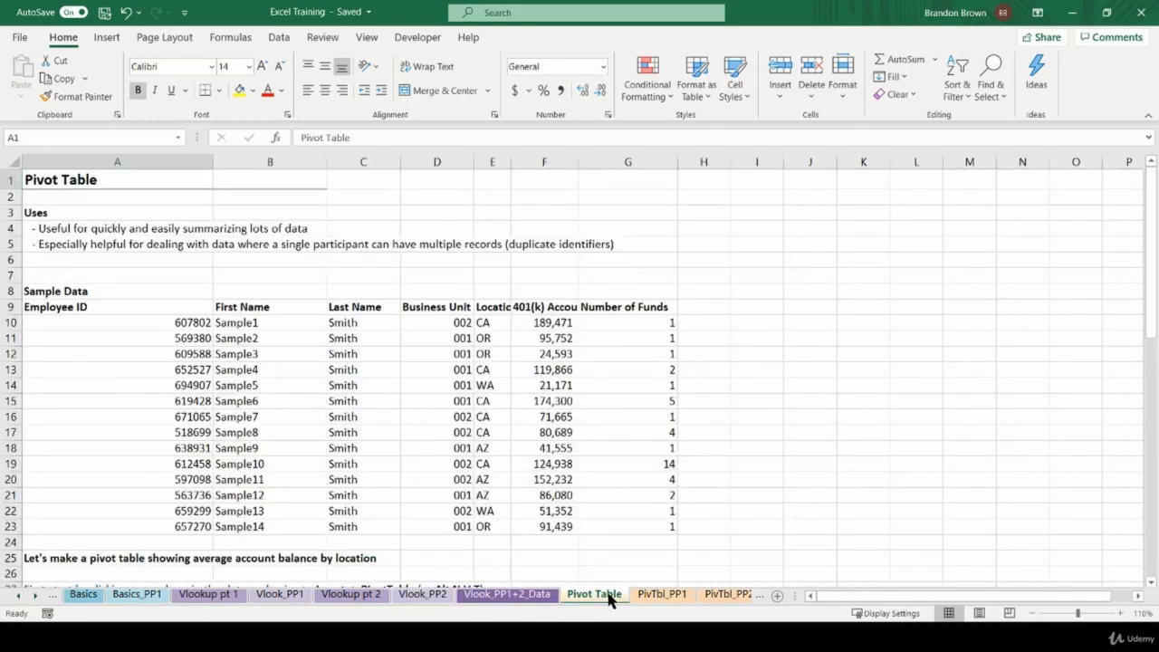
key(ctrl+Page_Down)
key(ctrl+Page_Down)
key(ctrl+Page_Down)
key(ctrl+Page_Down)
key(ctrl+Page_Up)
key(ctrl+Page_Up)
key(ctrl+Page_Up)
key(ctrl+Page_Up)
key(ctrl+Page_Up)
key(ctrl+Page_Up)
key(ctrl+Page_Up)
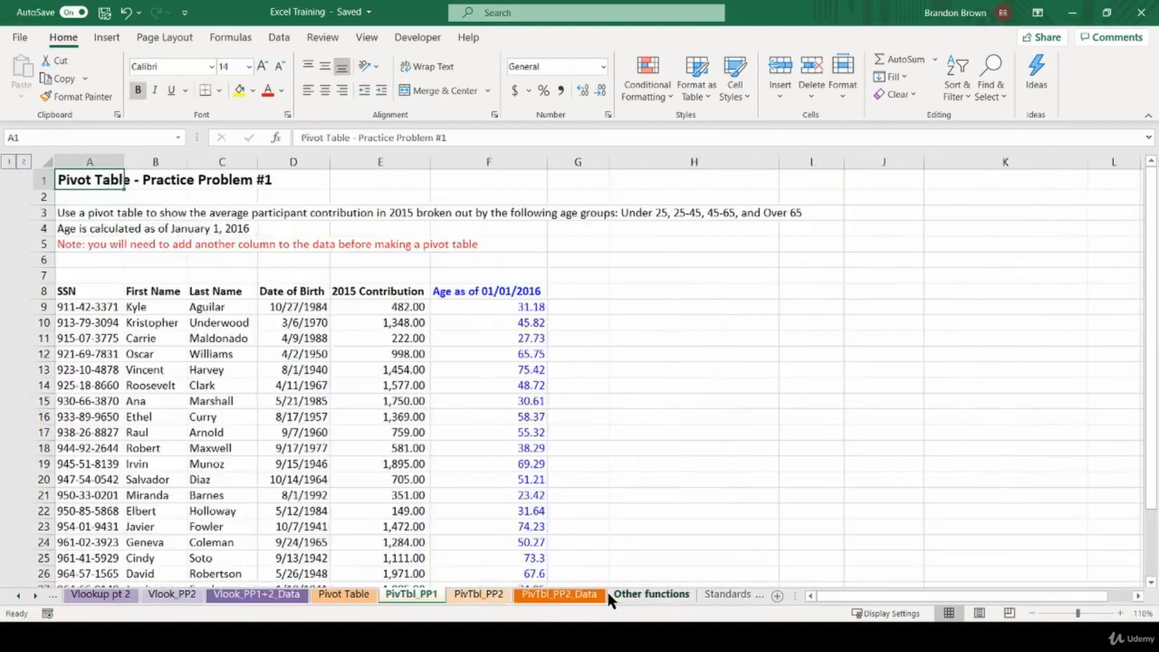
key(ctrl+Page_Down)
key(ctrl+Page_Down)
key(ctrl+Page_Down)
key(ctrl+Page_Down)
key(ctrl+Page_Down)
key(ctrl+Page_Down)
key(ctrl+Page_Down)
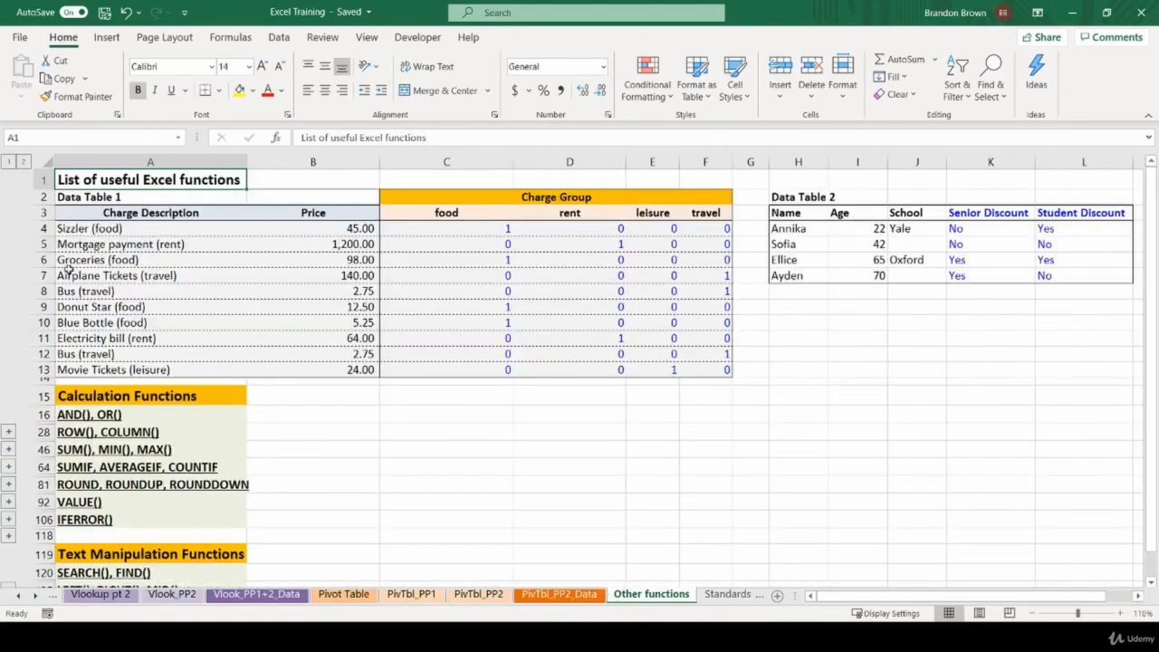
Examine the list of calculation functions in column A of Other functions, and go to the Pivot Table sheet.
drag(118, 244, 117, 520)
click(119, 432)
click(117, 485)
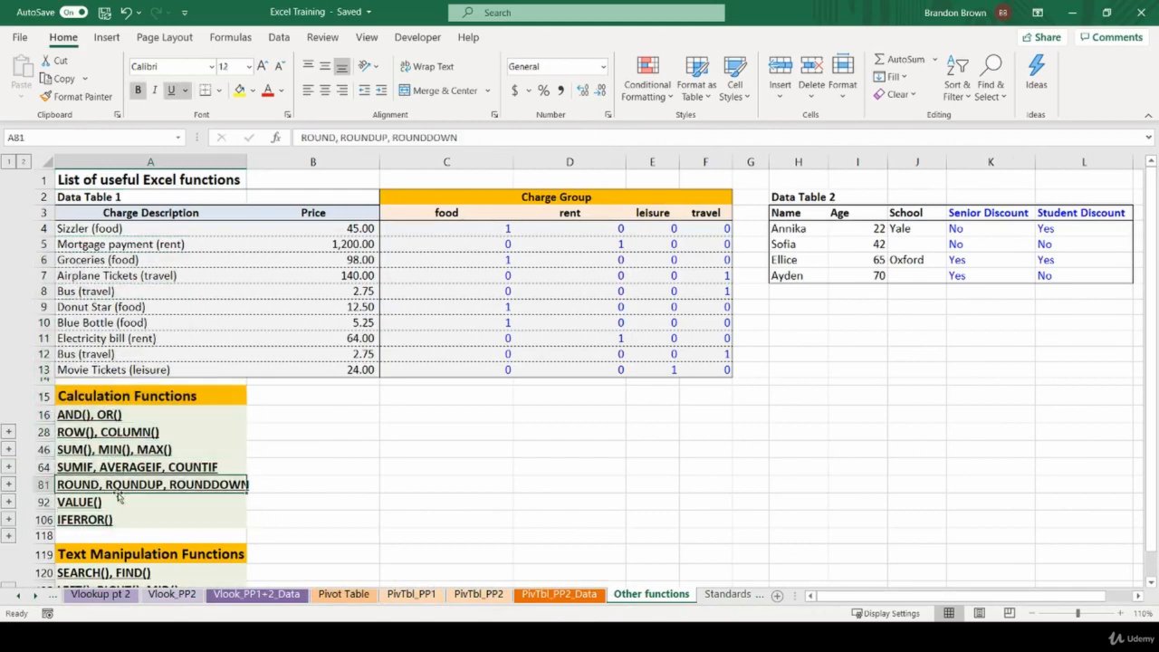
click(118, 503)
click(145, 161)
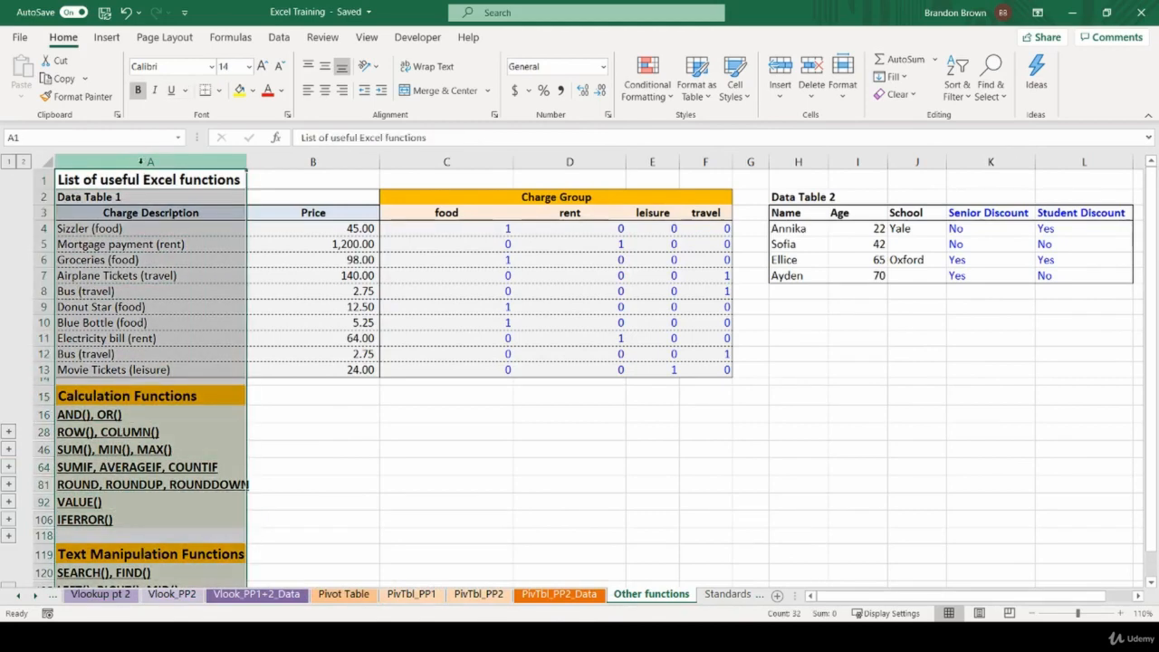
click(353, 594)
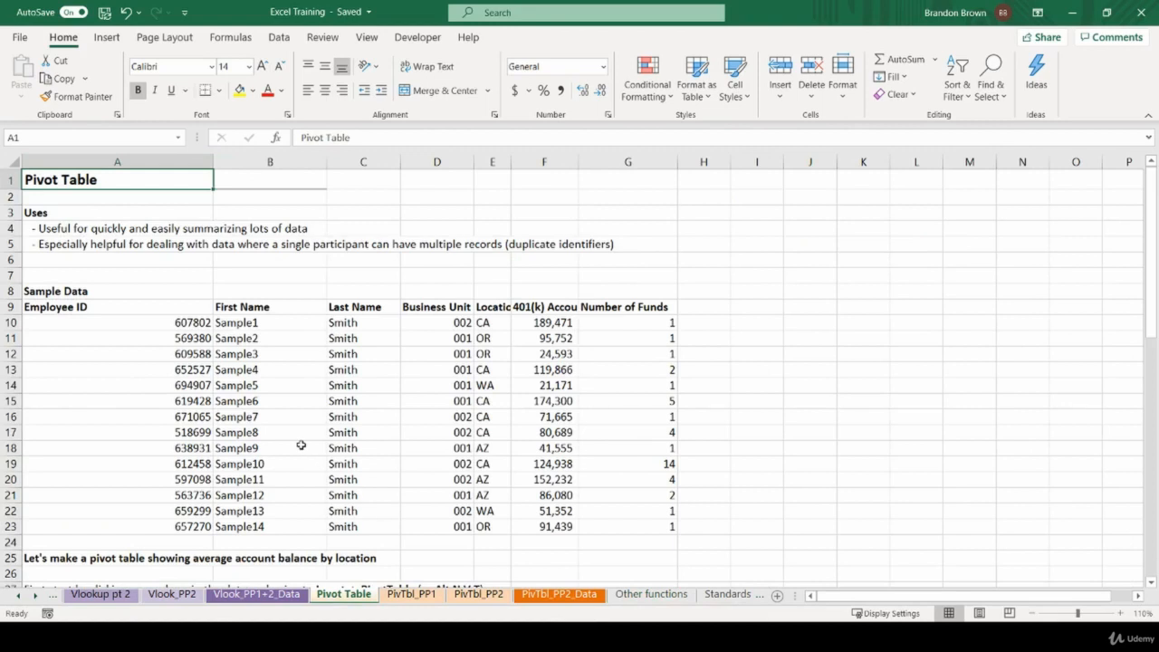